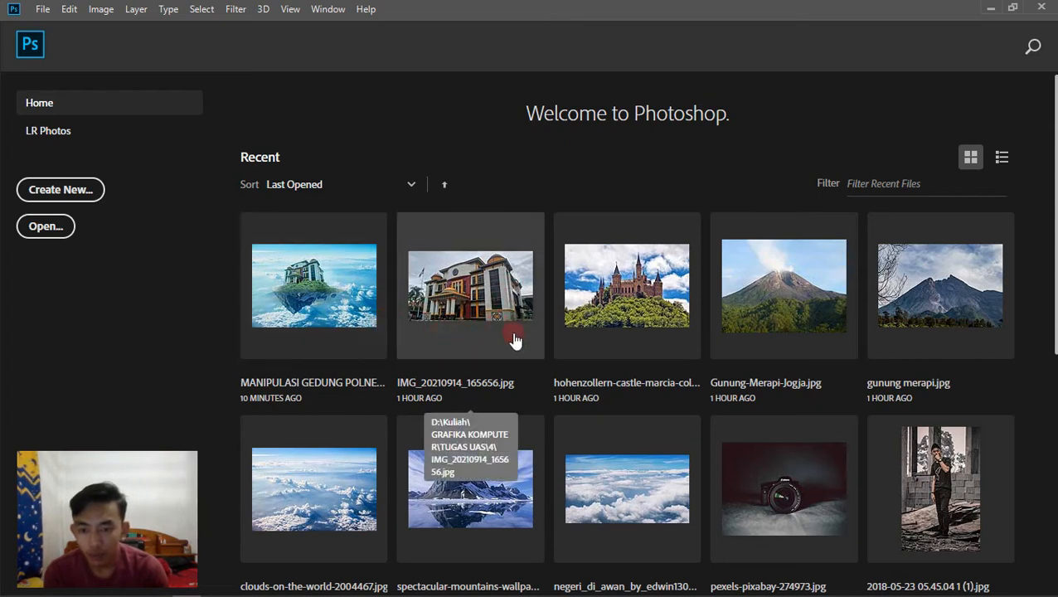
pyautogui.scroll(-2, 539, 414)
pyautogui.scroll(2, 539, 414)
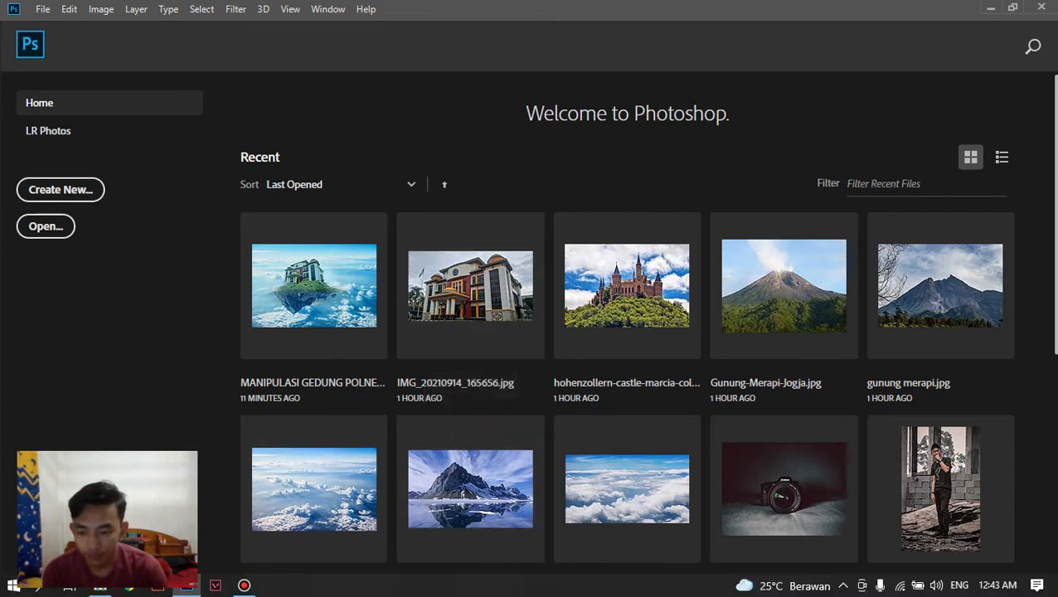
# Switch to the file manager and examine the cloud and castle photos in folder 4 of TUGAS UAS
pyautogui.click(97, 588)
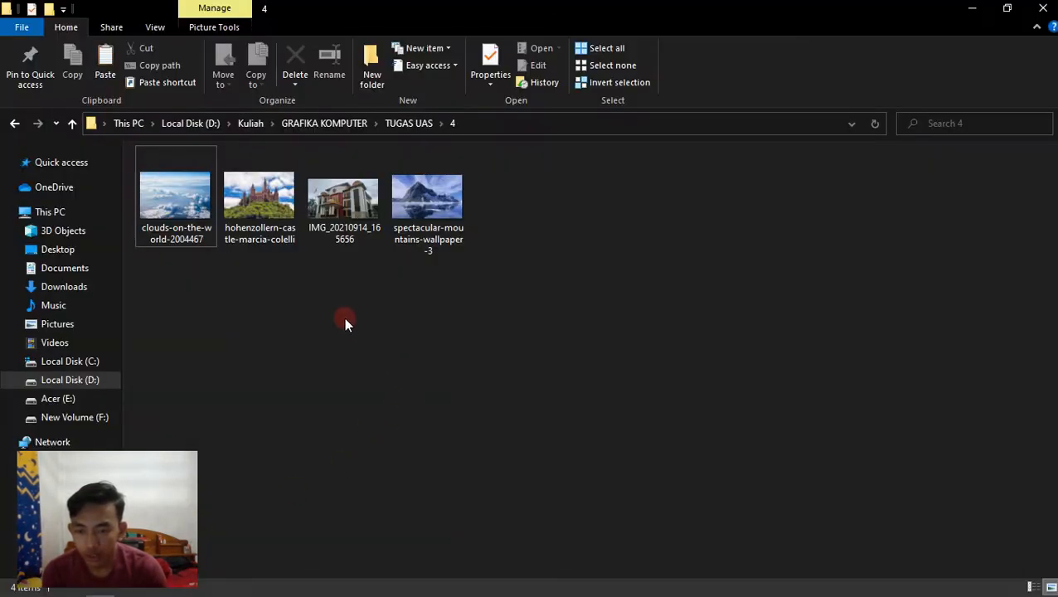
pyautogui.rightClick(341, 316)
pyautogui.click(384, 380)
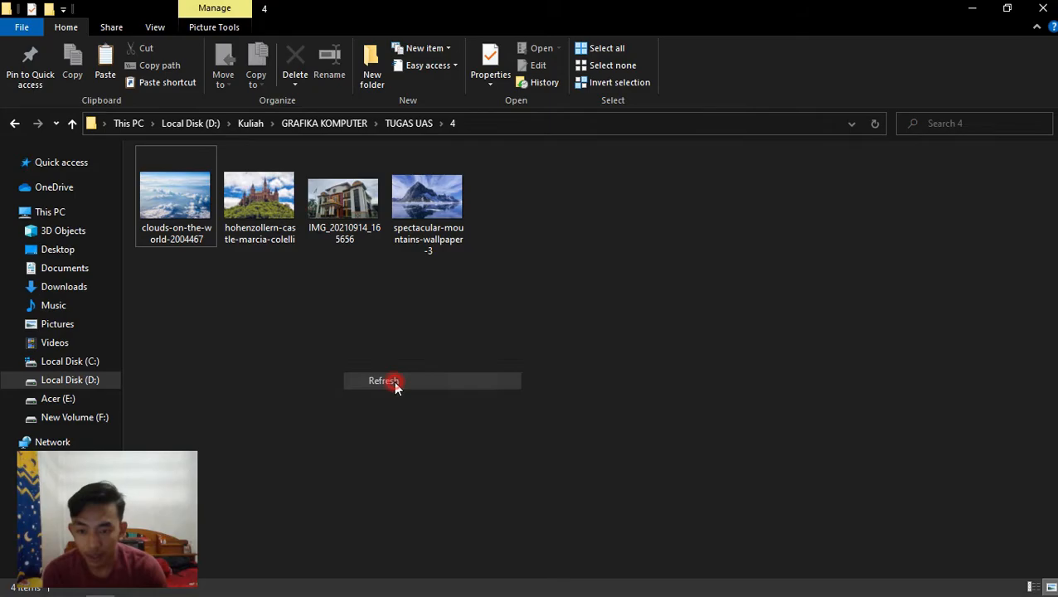
pyautogui.doubleClick(176, 196)
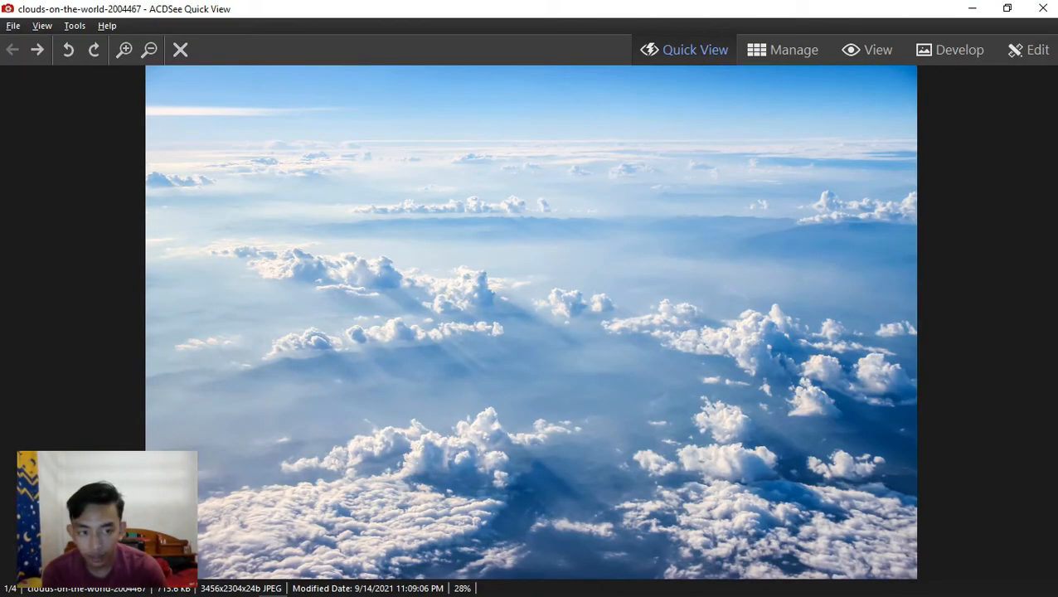
pyautogui.click(1043, 9)
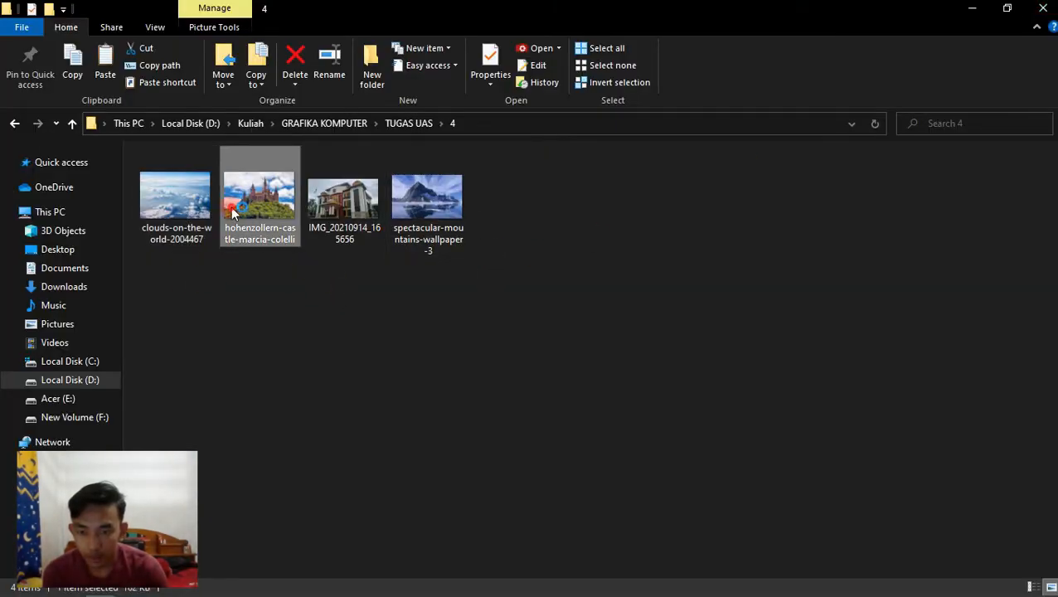
pyautogui.doubleClick(233, 213)
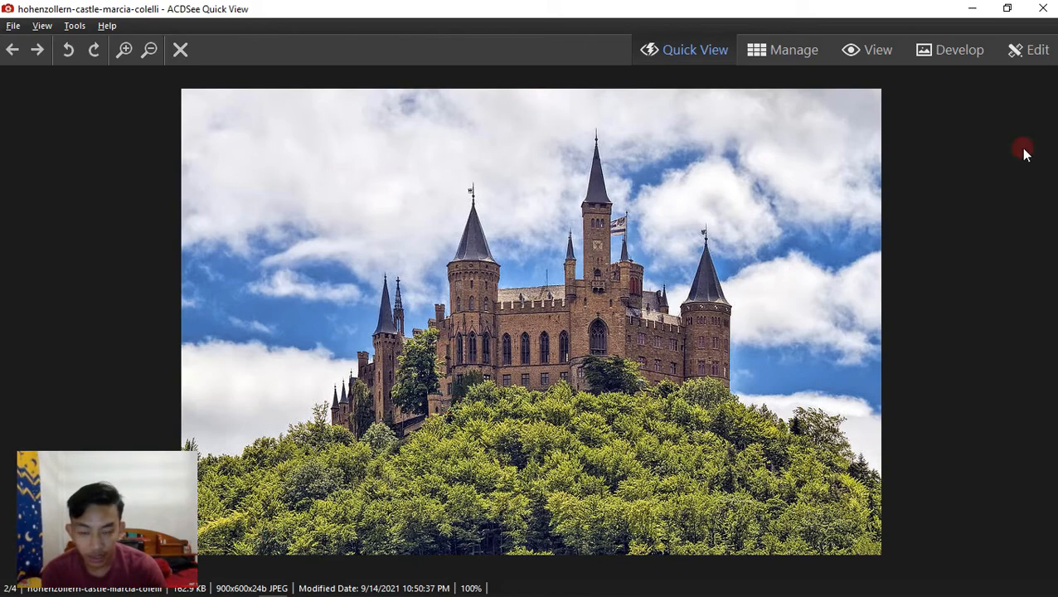
pyautogui.click(1043, 9)
# Examine the building photo IMG_20210914_165656 and the spectacular-mountains-wallpaper-3 image from the same folder
pyautogui.doubleClick(344, 195)
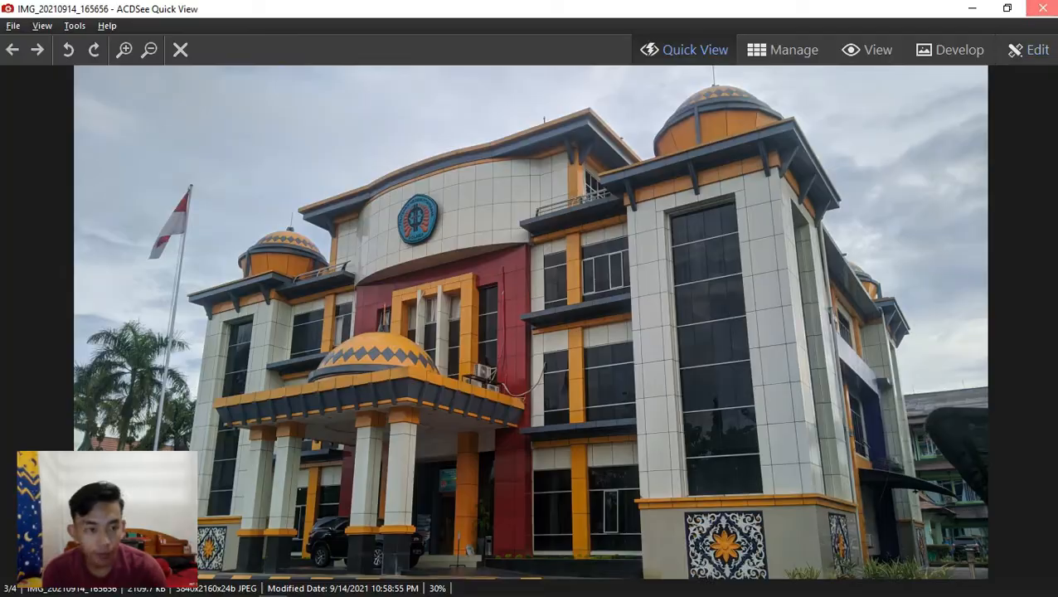
pyautogui.click(1043, 8)
pyautogui.click(420, 236)
pyautogui.doubleClick(420, 236)
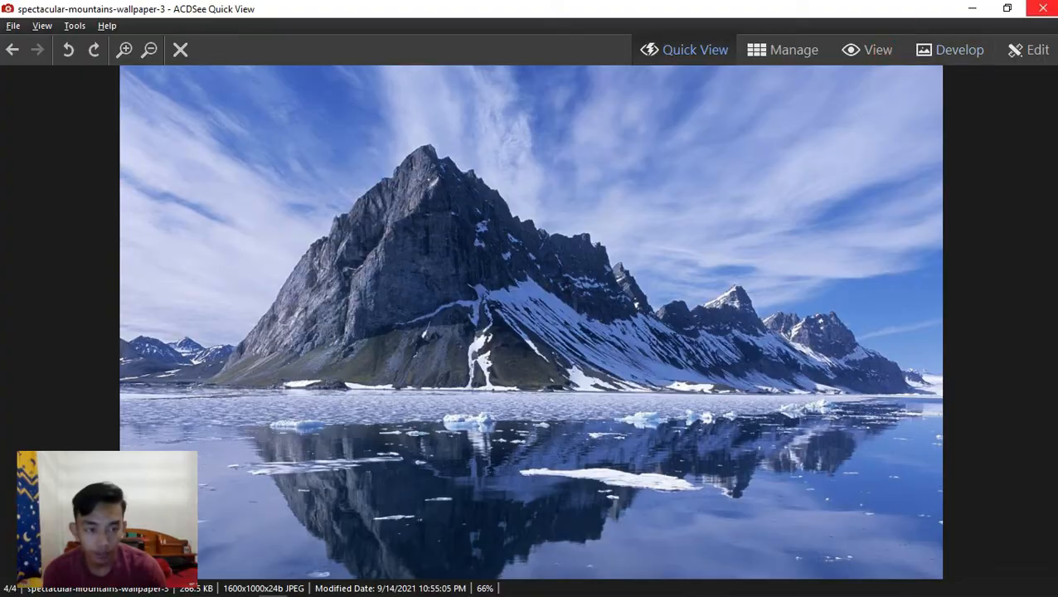
pyautogui.click(1042, 8)
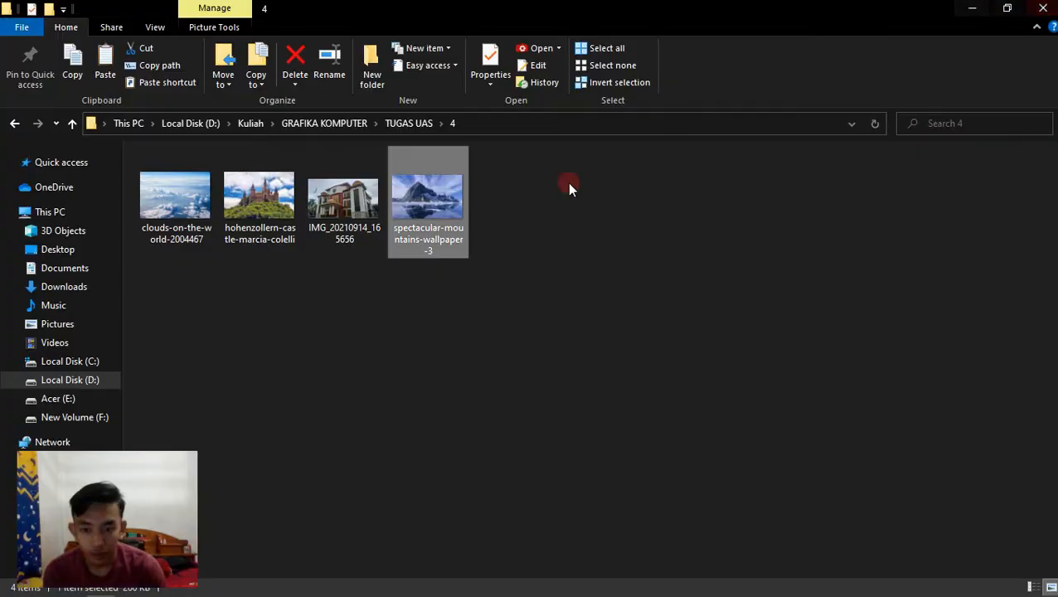
pyautogui.click(329, 369)
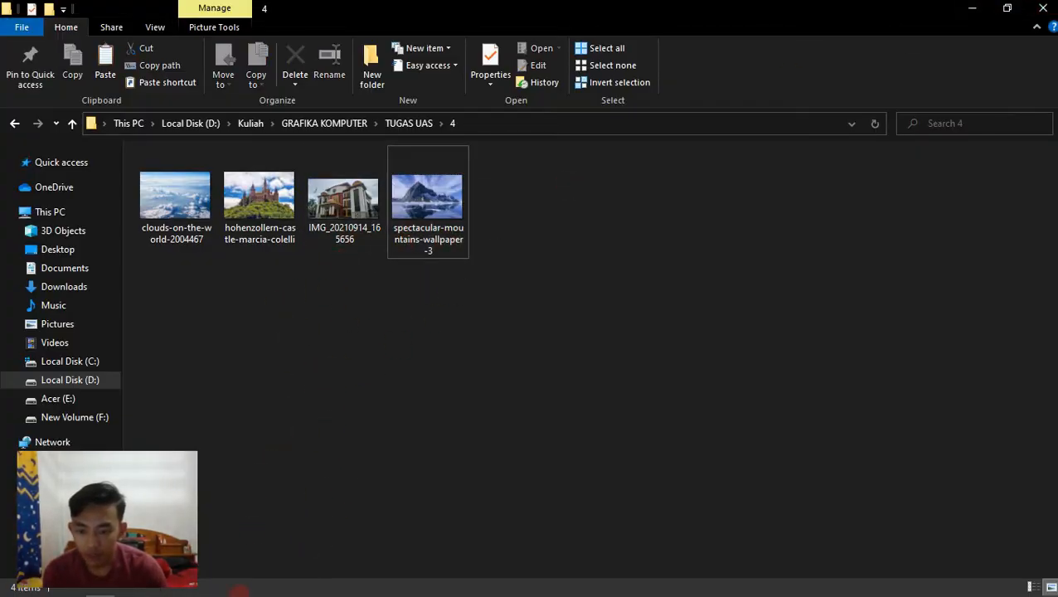
# Switch back to Photoshop and open the image clouds-on-the-world-2004467
pyautogui.click(179, 589)
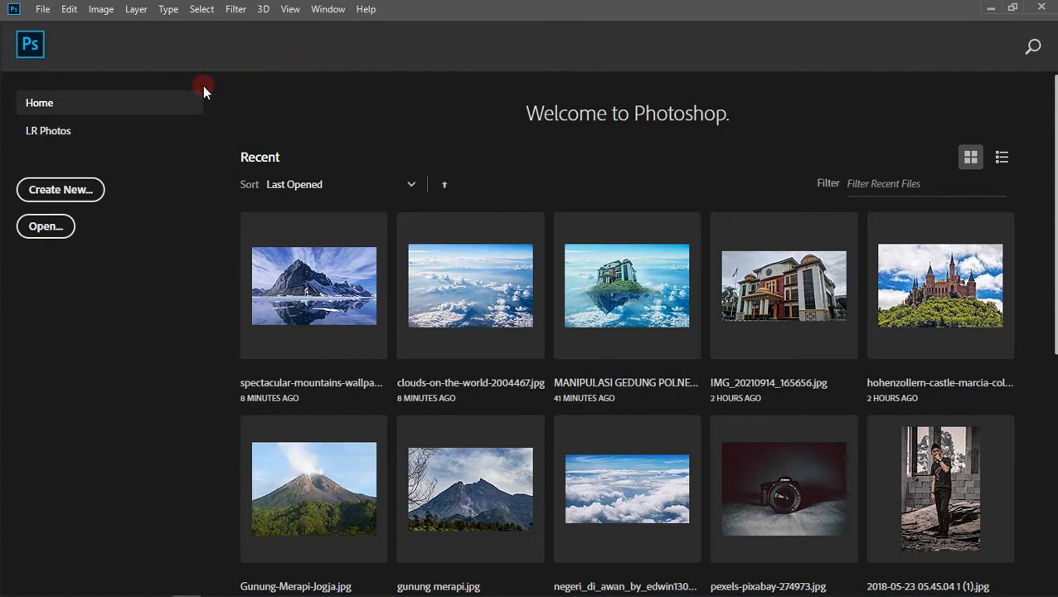
pyautogui.click(37, 9)
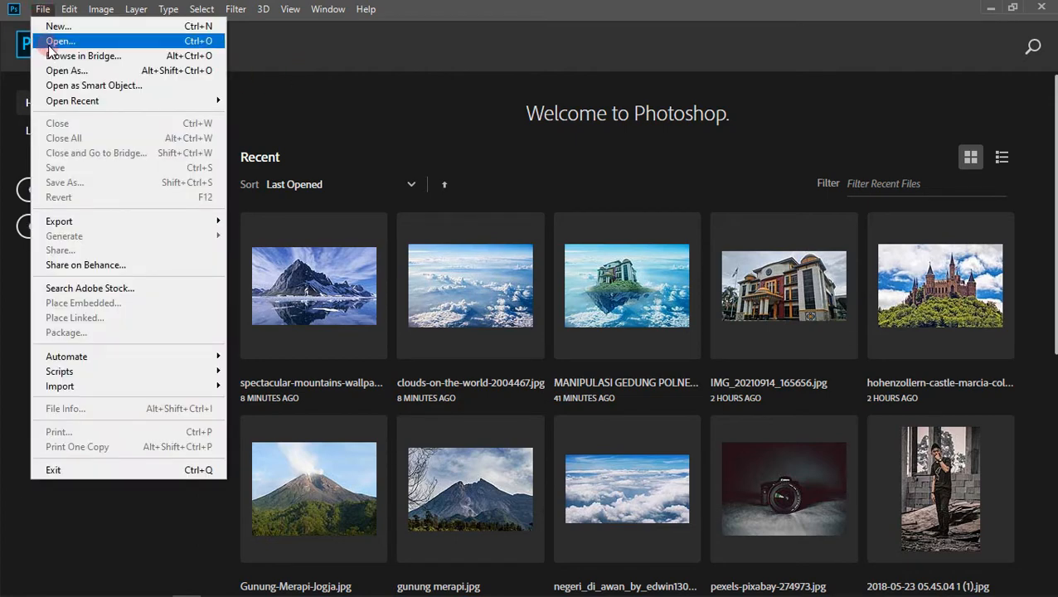
pyautogui.click(50, 43)
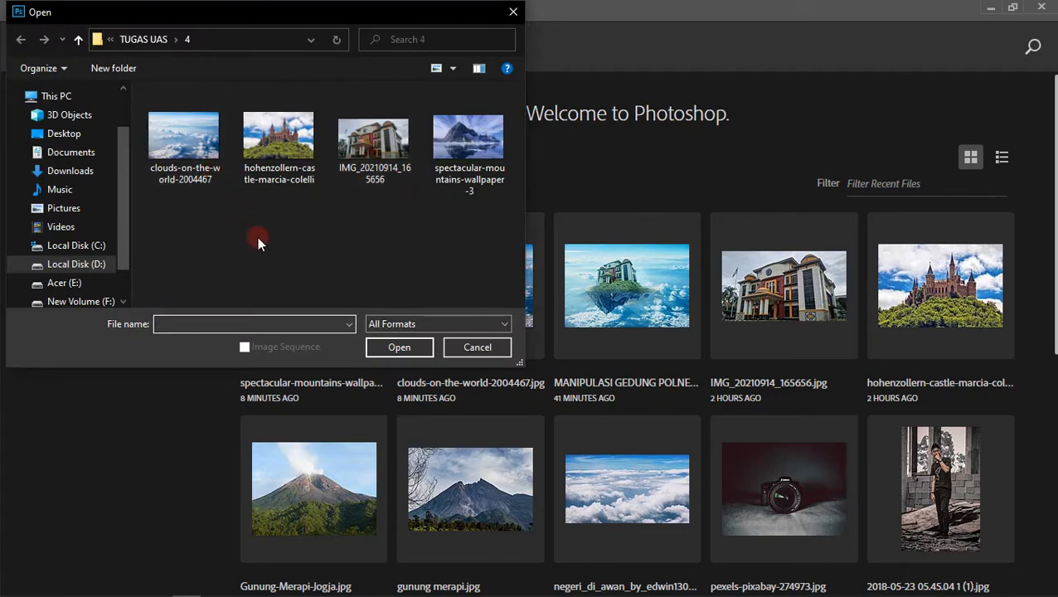
pyautogui.click(204, 155)
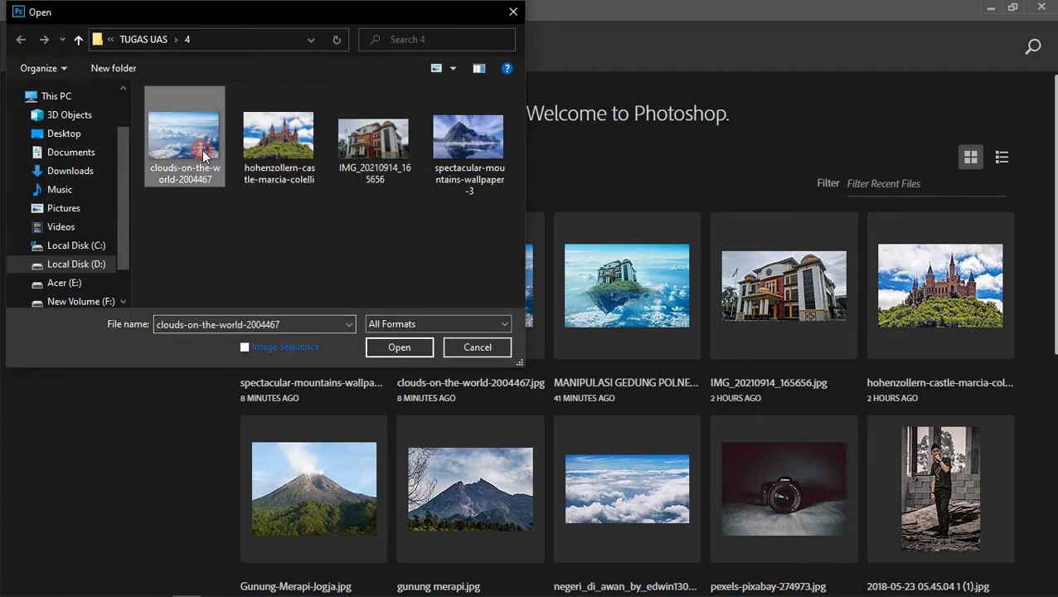
pyautogui.click(396, 348)
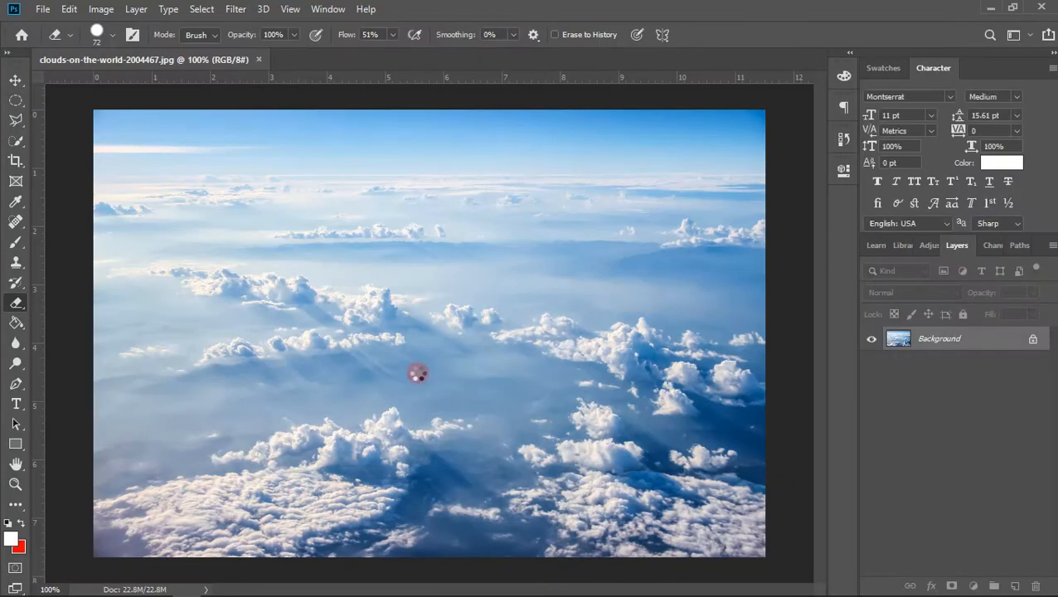
# Activate the Move tool and open spectacular-mountains-wallpaper-3 as a second document
pyautogui.click(15, 80)
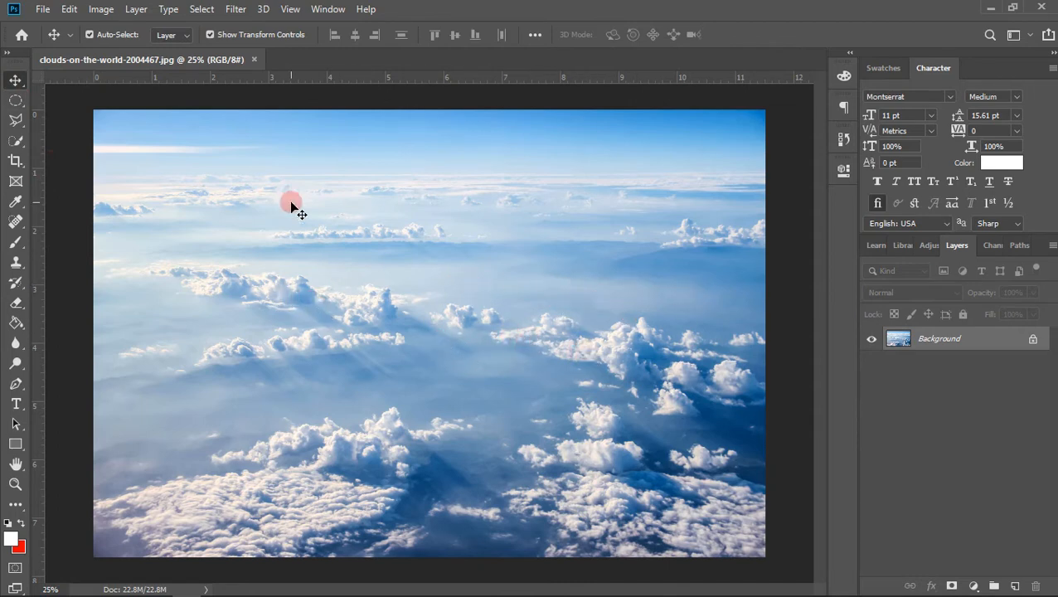
pyautogui.click(42, 9)
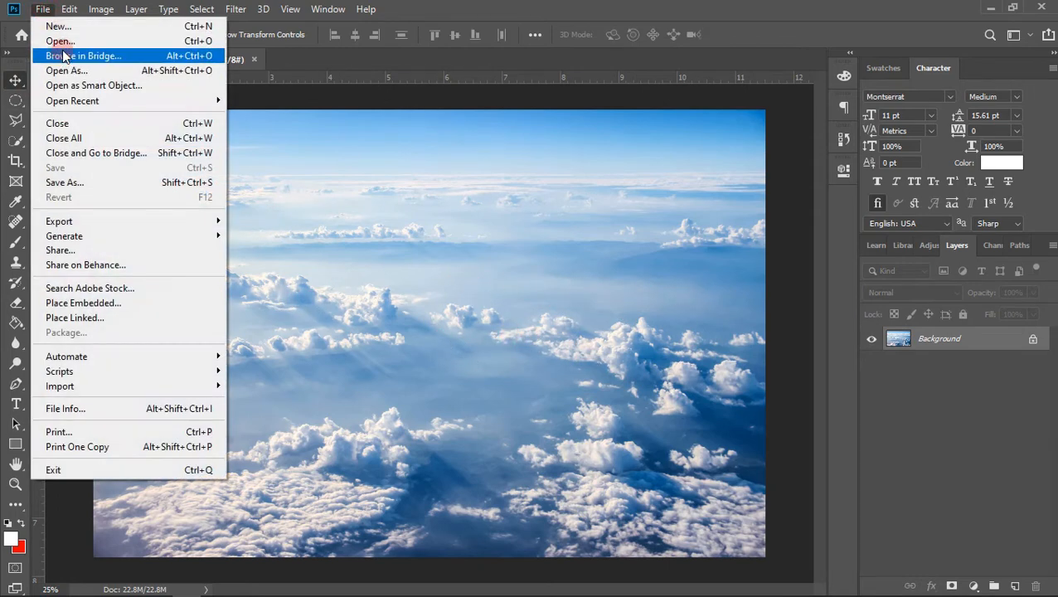
pyautogui.click(62, 46)
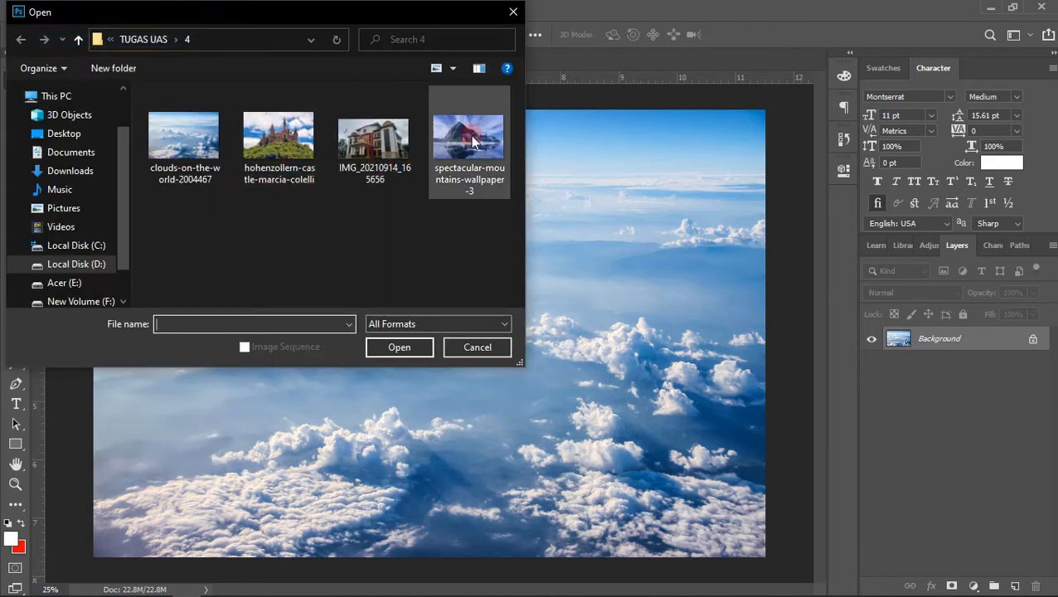
pyautogui.doubleClick(463, 168)
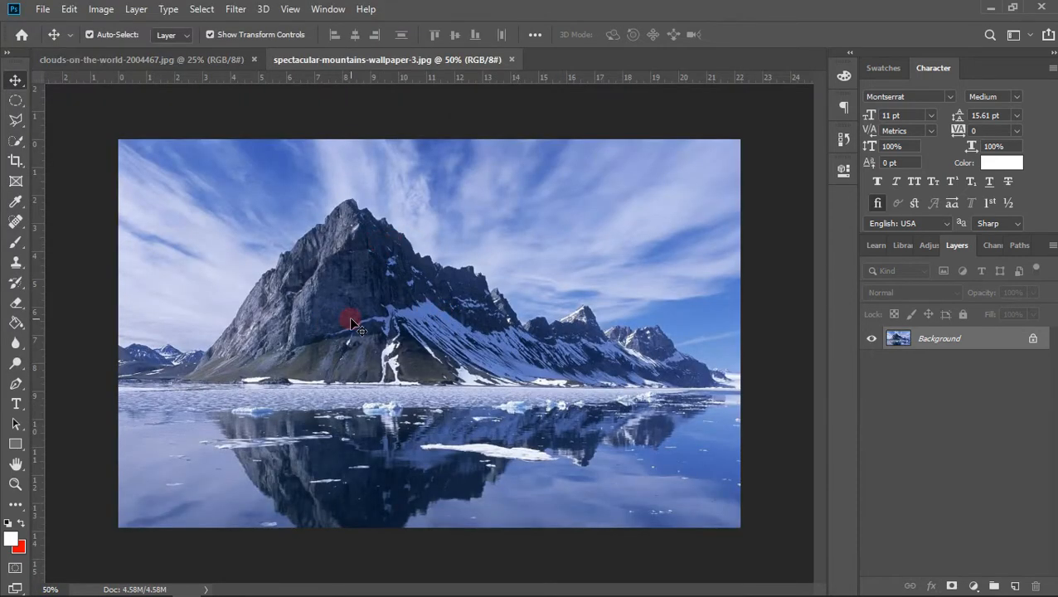
# Convert the mountain image's locked background to a normal layer and align it with the canvas edges
pyautogui.moveTo(352, 322); pyautogui.dragTo(316, 276)
pyautogui.click(499, 274)
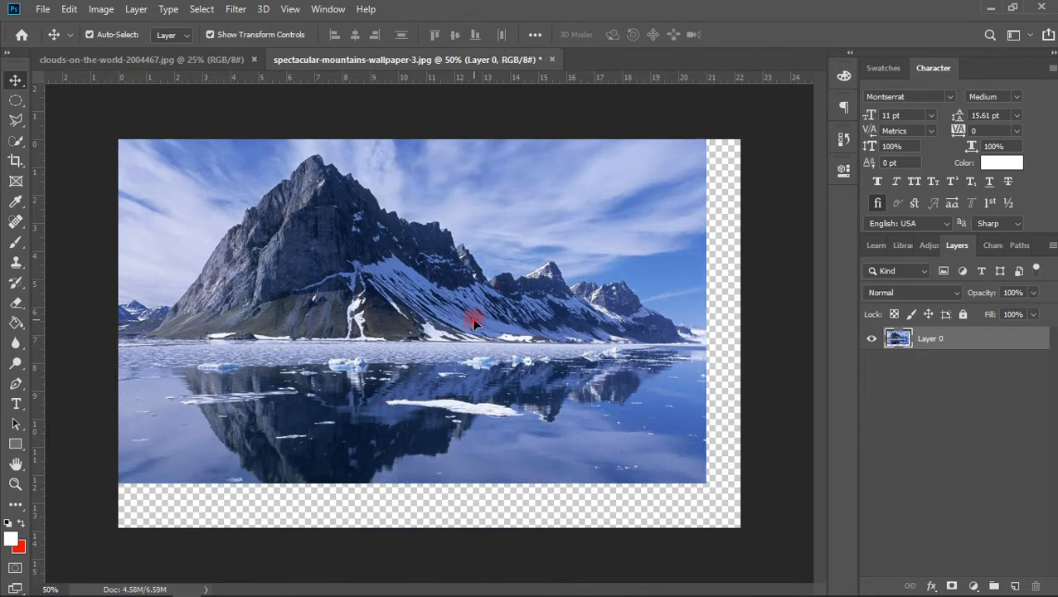
pyautogui.moveTo(475, 323); pyautogui.dragTo(507, 366)
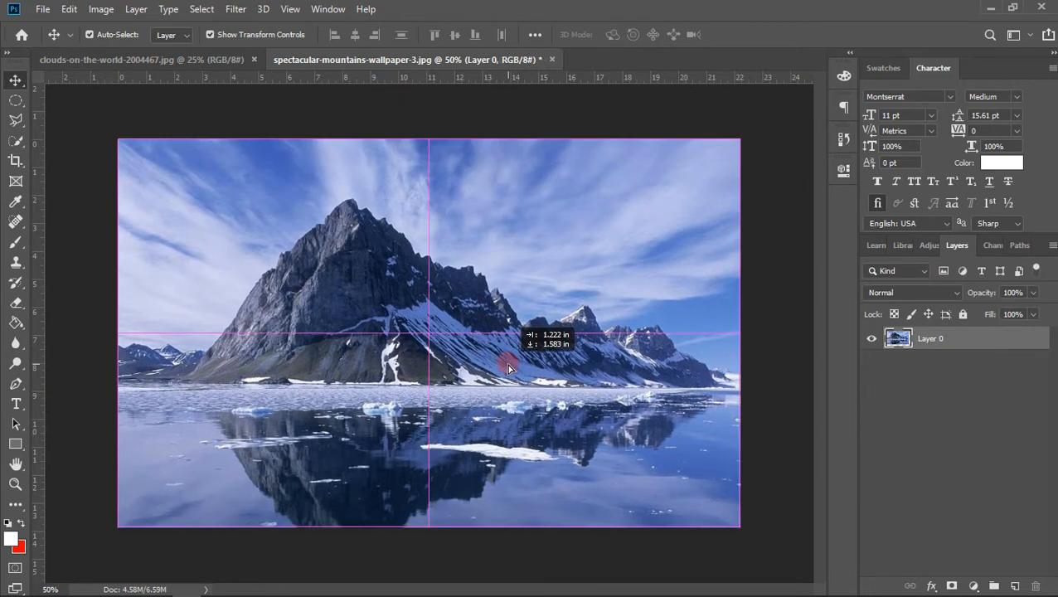
pyautogui.click(97, 215)
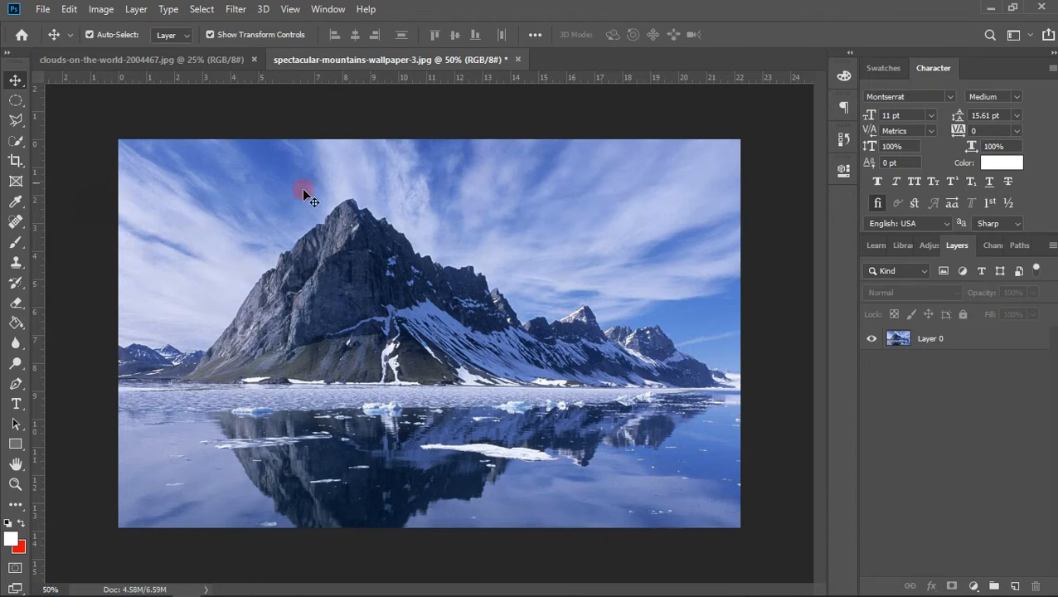
# Flip the mountain layer vertically with Free Transform
pyautogui.click(368, 299)
pyautogui.hotkey('ctrl', 't')
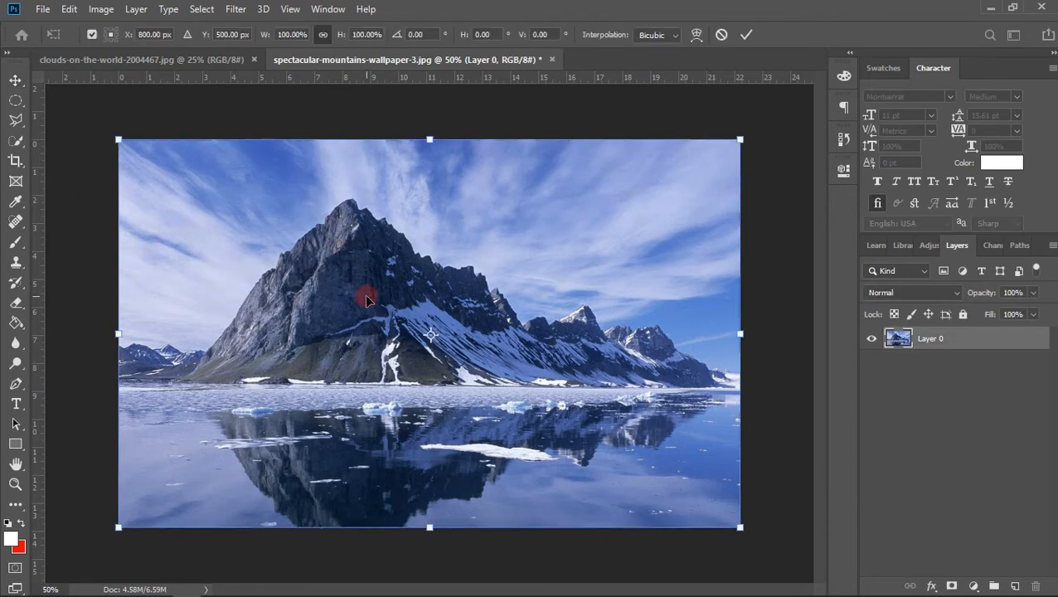
pyautogui.rightClick(367, 299)
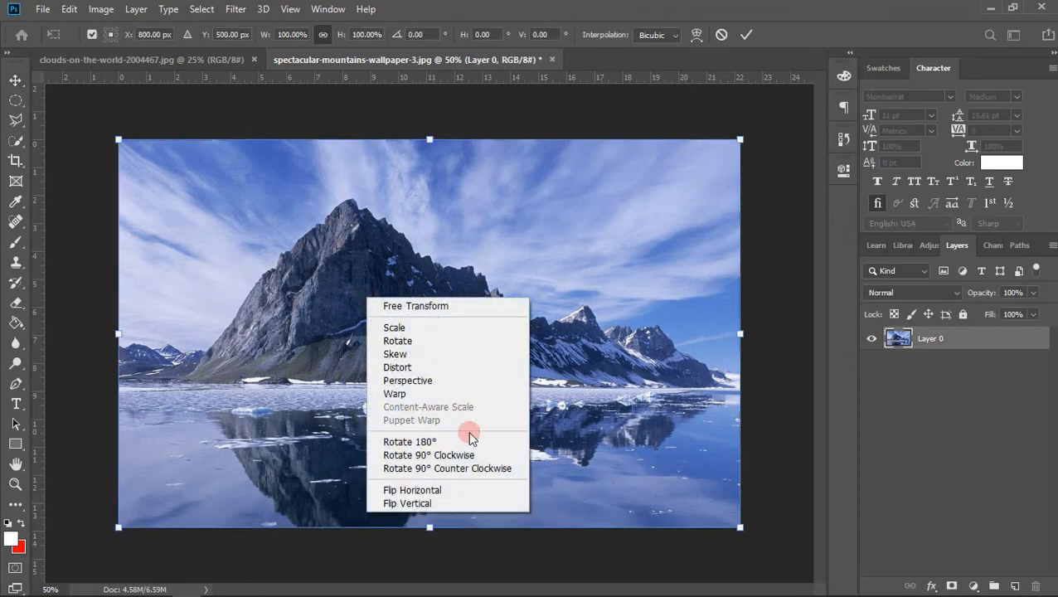
pyautogui.click(435, 503)
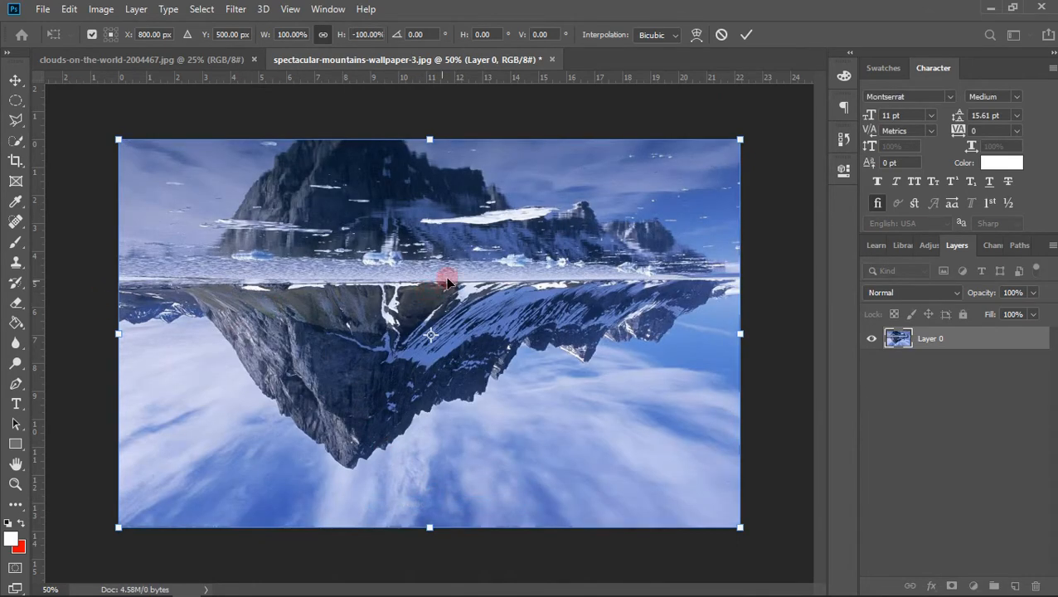
# Crop away the water and reflection above the inverted mountain, keeping the canvas from the shoreline downward
pyautogui.click(16, 161)
pyautogui.moveTo(421, 132); pyautogui.dragTo(437, 206)
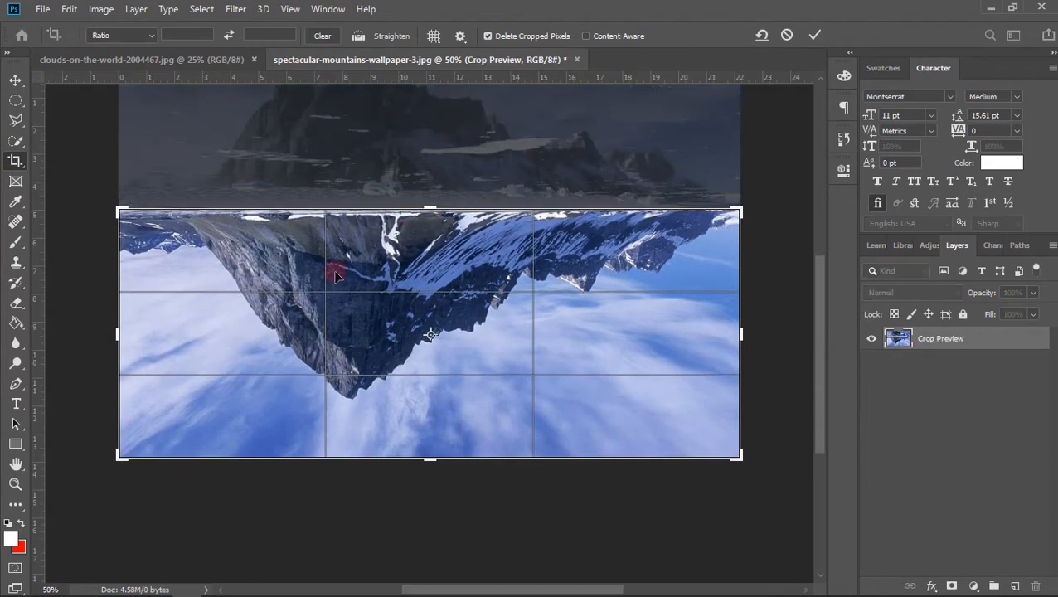
pyautogui.click(810, 35)
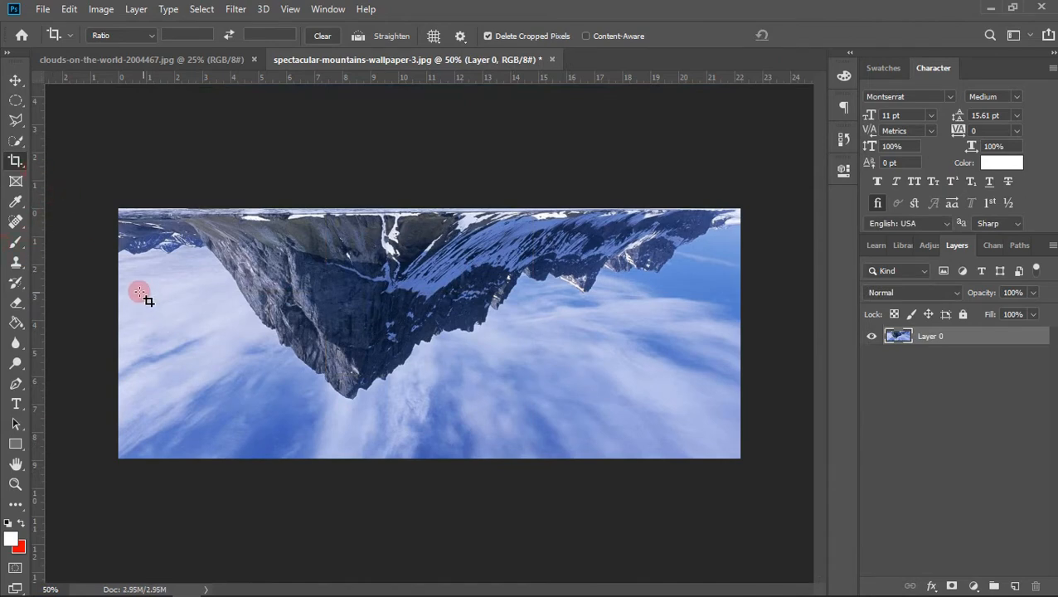
# Select the left hills and the main inverted peak with the Quick Selection tool at brush size 30
pyautogui.click(15, 143)
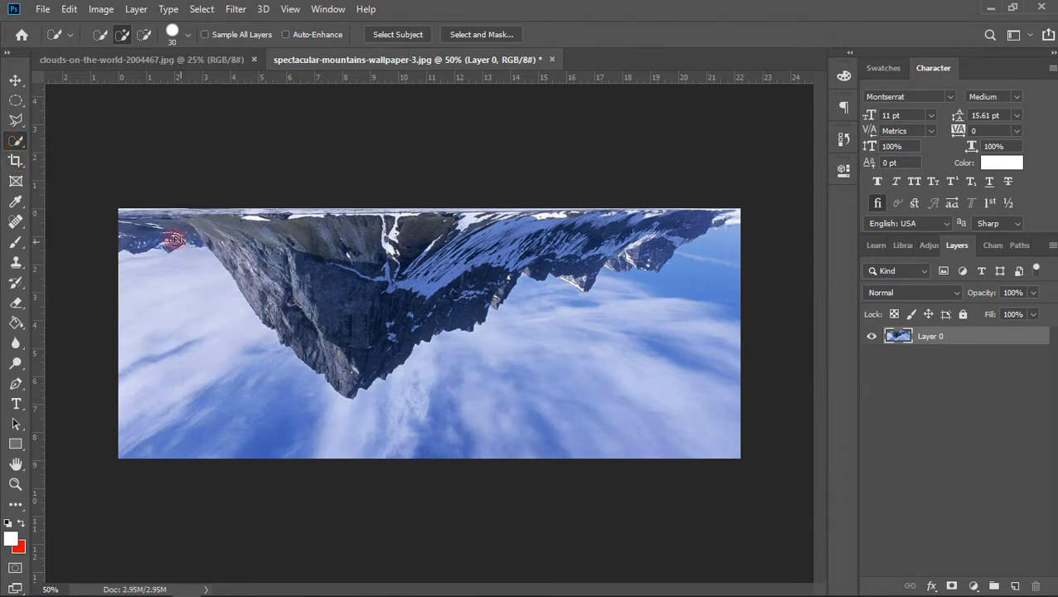
pyautogui.scroll(2, 148, 232)
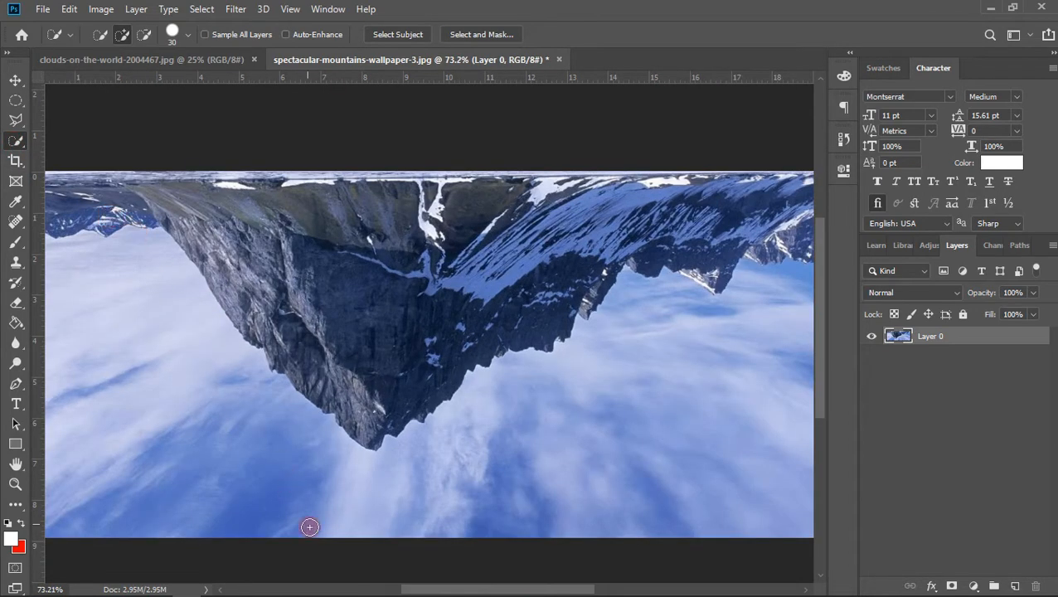
pyautogui.hscroll(-1, 278, 443)
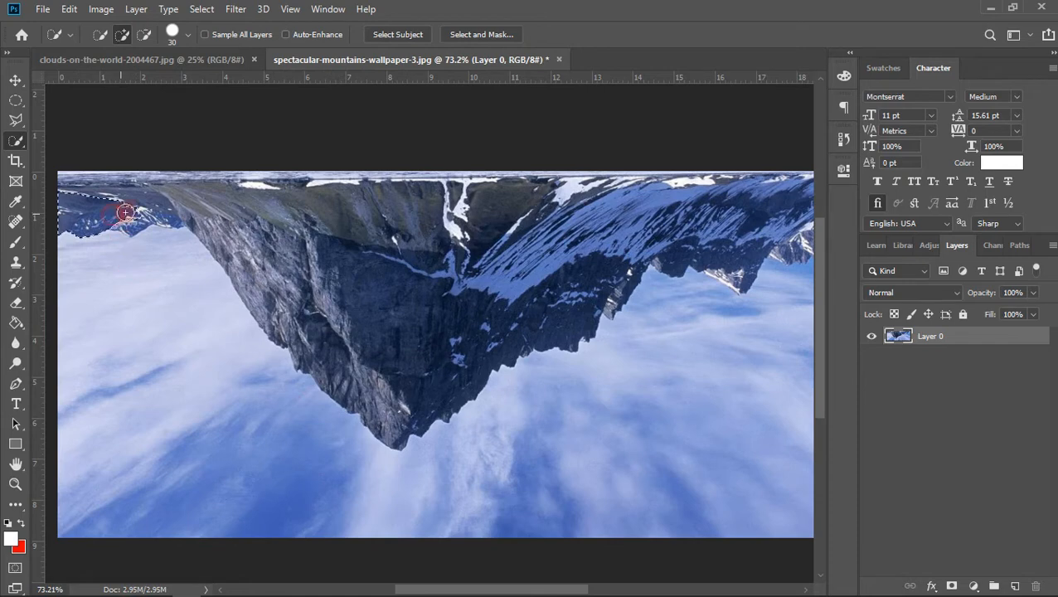
pyautogui.moveTo(122, 212)
pyautogui.mouseDown()
pyautogui.moveTo(120, 183)
pyautogui.moveTo(78, 183)
pyautogui.moveTo(160, 212)
pyautogui.moveTo(136, 220)
pyautogui.moveTo(213, 210)
pyautogui.moveTo(323, 340)
pyautogui.moveTo(376, 374)
pyautogui.moveTo(410, 423)
pyautogui.moveTo(438, 352)
pyautogui.moveTo(492, 311)
pyautogui.moveTo(544, 245)
pyautogui.moveTo(660, 216)
pyautogui.moveTo(420, 220)
pyautogui.moveTo(342, 209)
pyautogui.moveTo(455, 173)
pyautogui.moveTo(300, 169)
pyautogui.moveTo(399, 179)
pyautogui.moveTo(491, 210)
pyautogui.mouseUp()
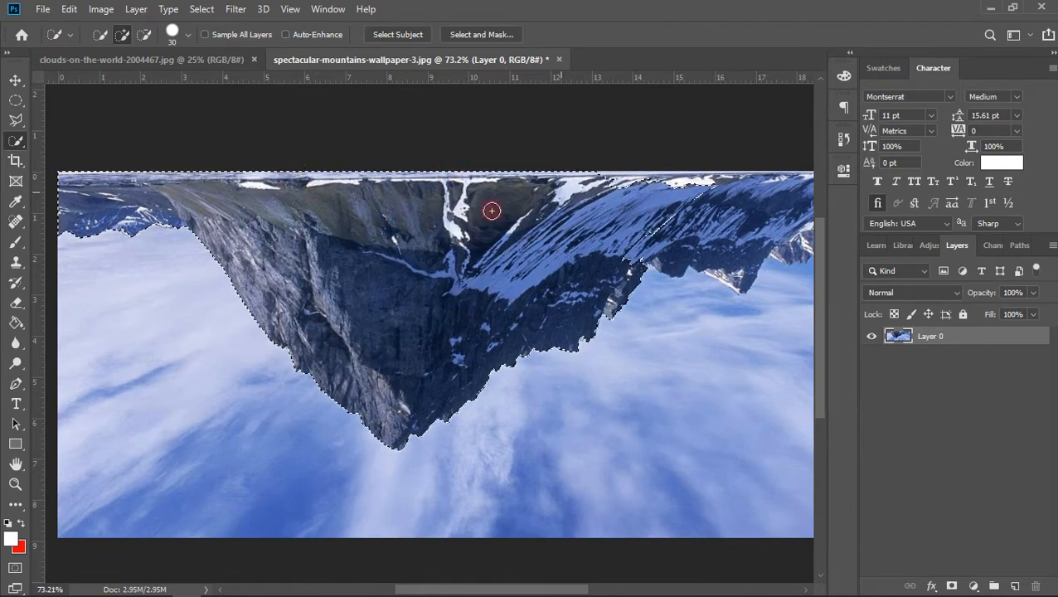
# Extend the quick selection over the remaining snowy ridge and small peaks to the image's right edge
pyautogui.scroll(-5, 564, 241)
pyautogui.scroll(4, 663, 235)
pyautogui.scroll(1, 746, 215)
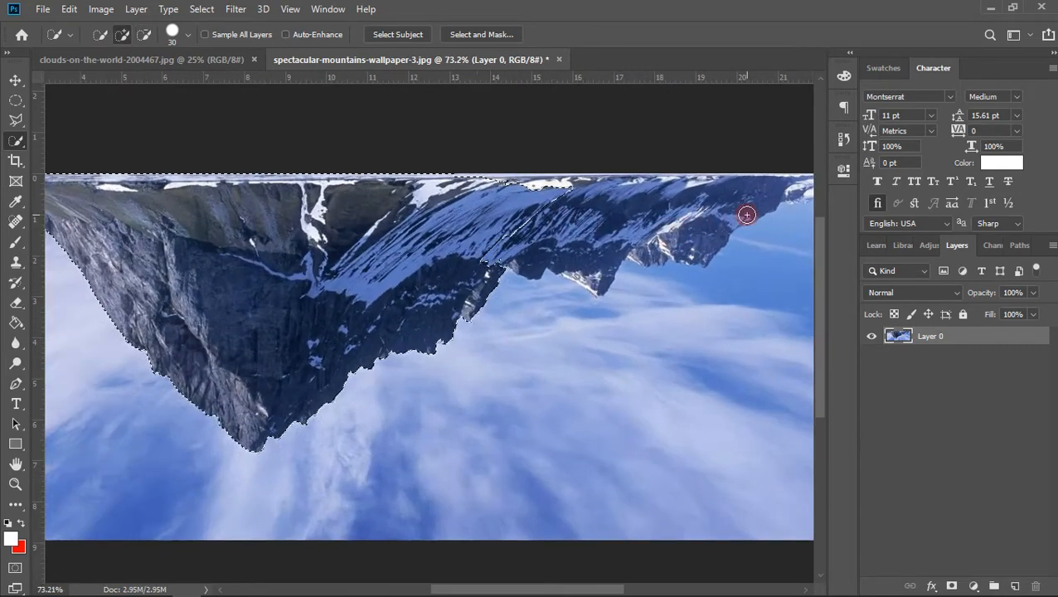
pyautogui.scroll(-2, 746, 214)
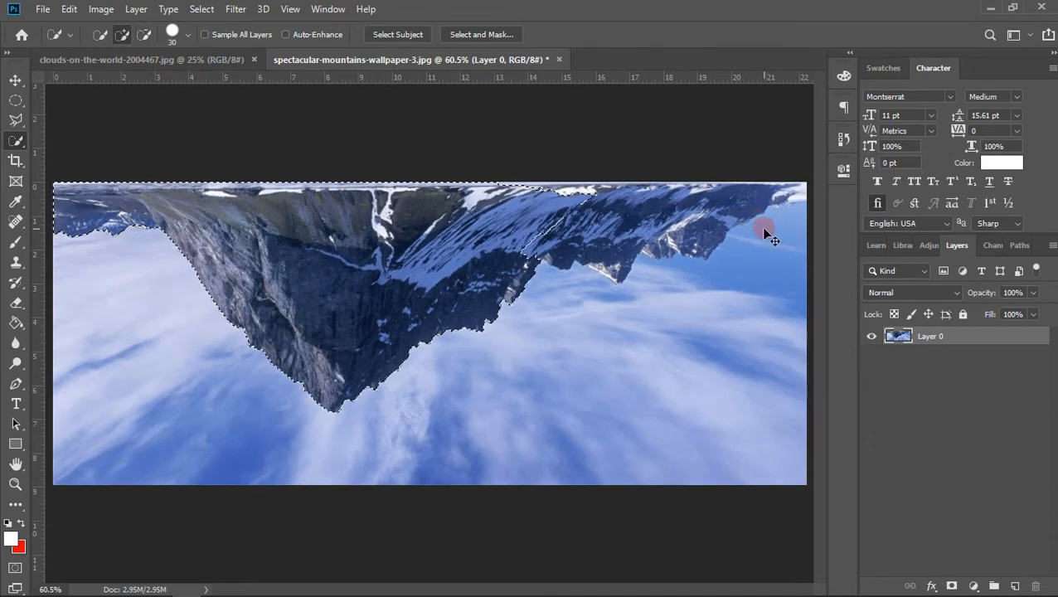
pyautogui.scroll(3, 759, 218)
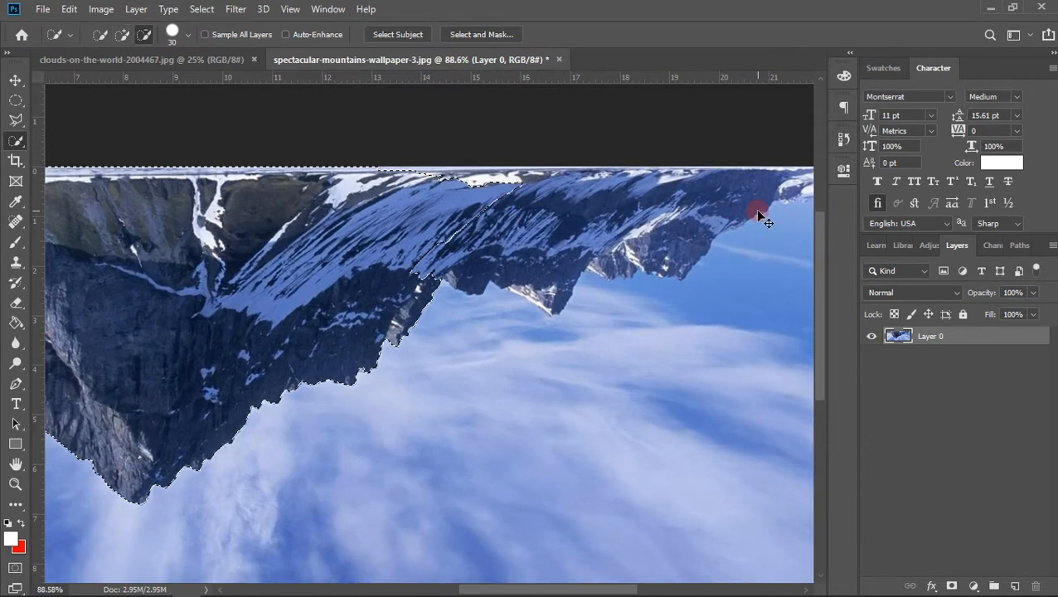
pyautogui.hscroll(4, 755, 210)
pyautogui.moveTo(568, 194)
pyautogui.mouseDown()
pyautogui.moveTo(392, 224)
pyautogui.moveTo(354, 253)
pyautogui.moveTo(428, 264)
pyautogui.moveTo(588, 227)
pyautogui.moveTo(625, 193)
pyautogui.moveTo(673, 178)
pyautogui.moveTo(719, 167)
pyautogui.moveTo(738, 179)
pyautogui.moveTo(660, 192)
pyautogui.moveTo(636, 215)
pyautogui.moveTo(529, 256)
pyautogui.moveTo(451, 245)
pyautogui.moveTo(397, 281)
pyautogui.moveTo(452, 287)
pyautogui.moveTo(423, 227)
pyautogui.moveTo(353, 279)
pyautogui.mouseUp()
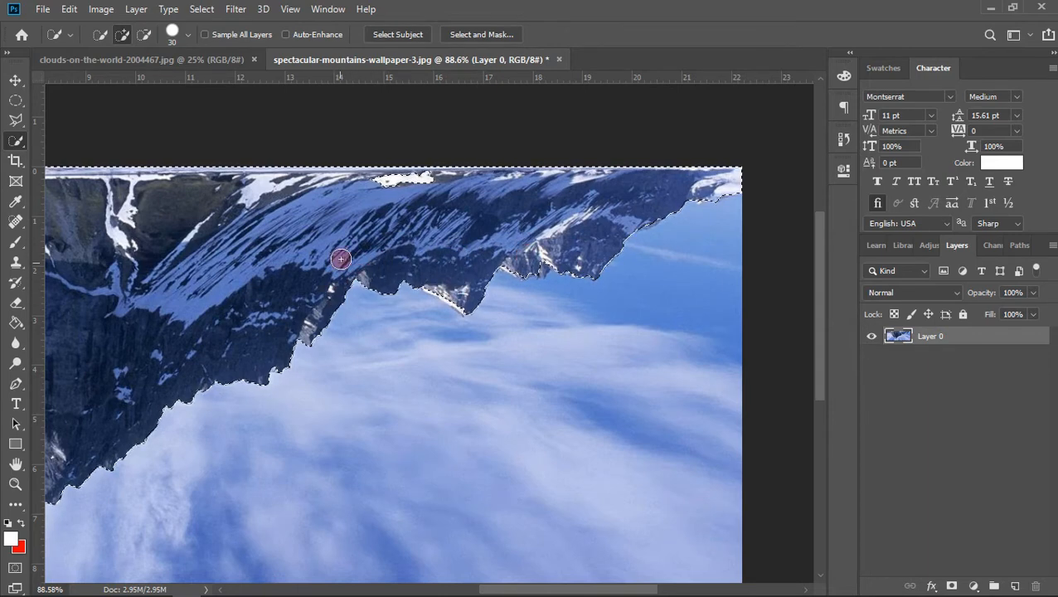
# Add a layer mask from the selection to hide the sky around the inverted mountain
pyautogui.scroll(-3, 337, 249)
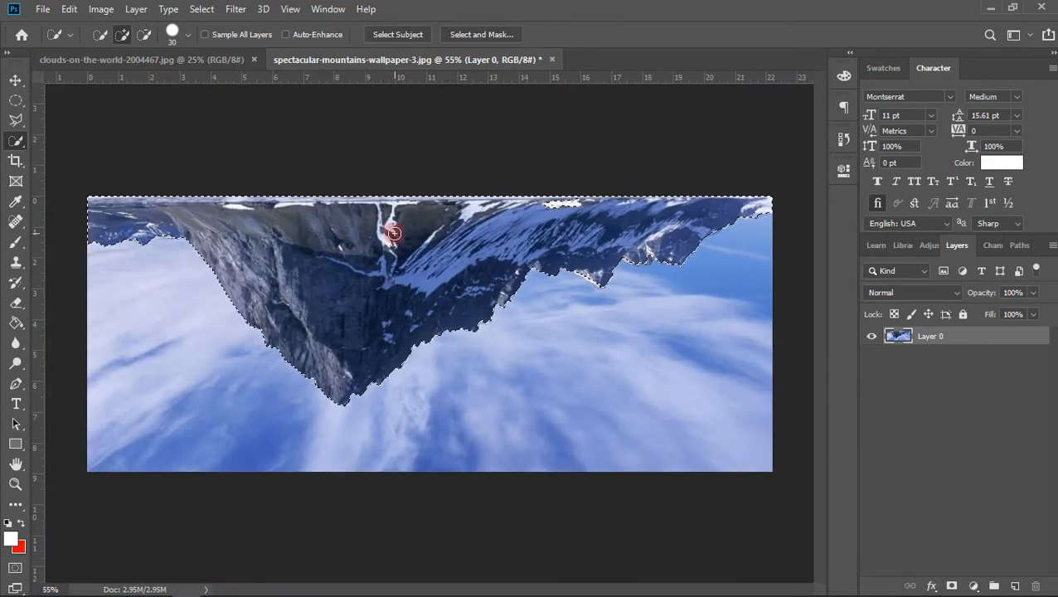
pyautogui.scroll(1, 394, 233)
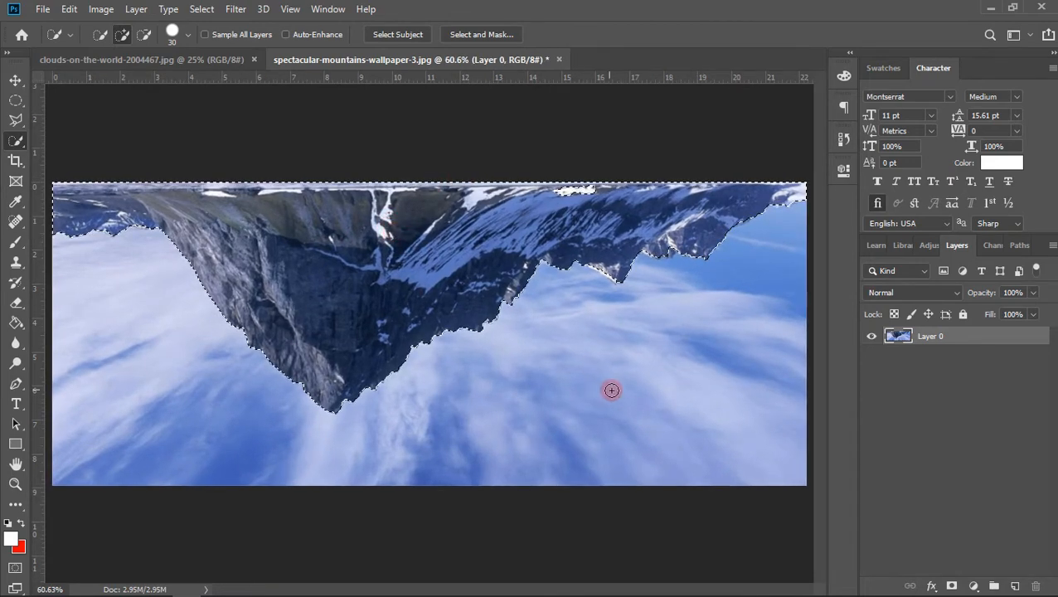
pyautogui.click(951, 586)
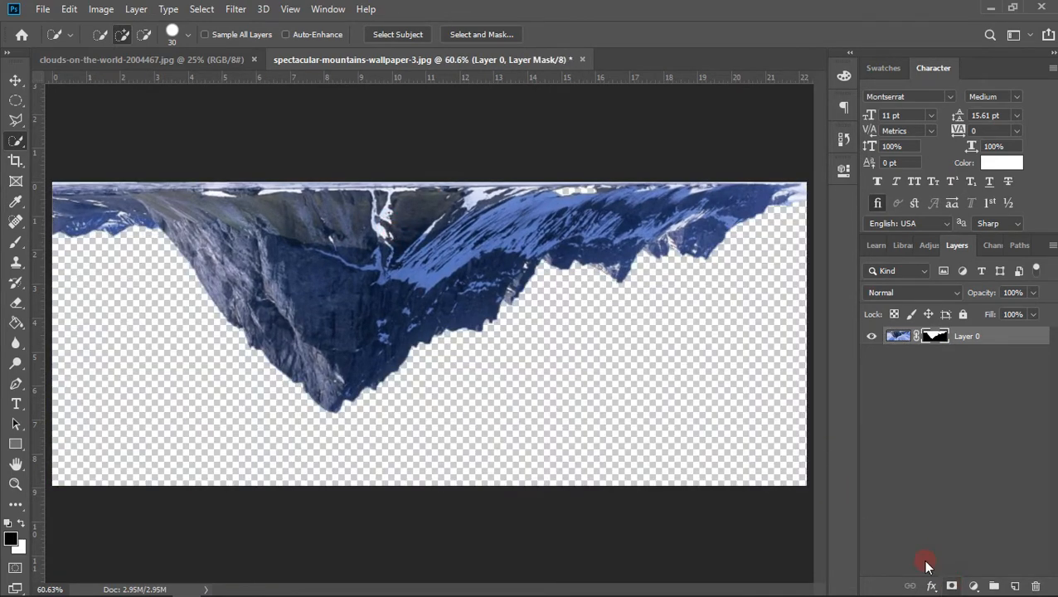
# Move the masked mountain into the clouds document, enlarge it to about 134% and place it left of centre above the lower clouds
pyautogui.click(15, 80)
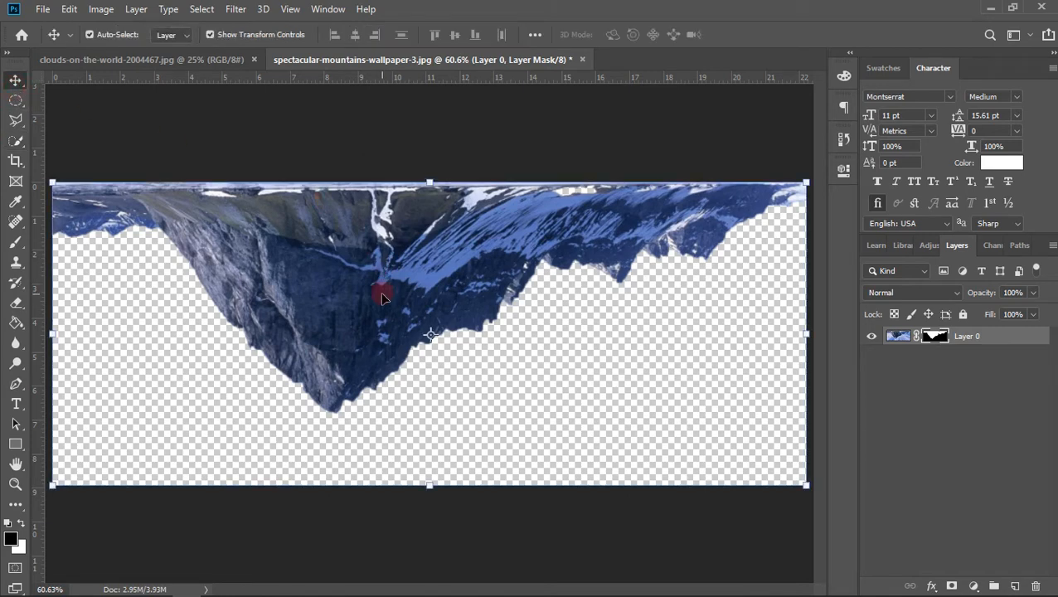
pyautogui.moveTo(382, 297); pyautogui.dragTo(288, 359)
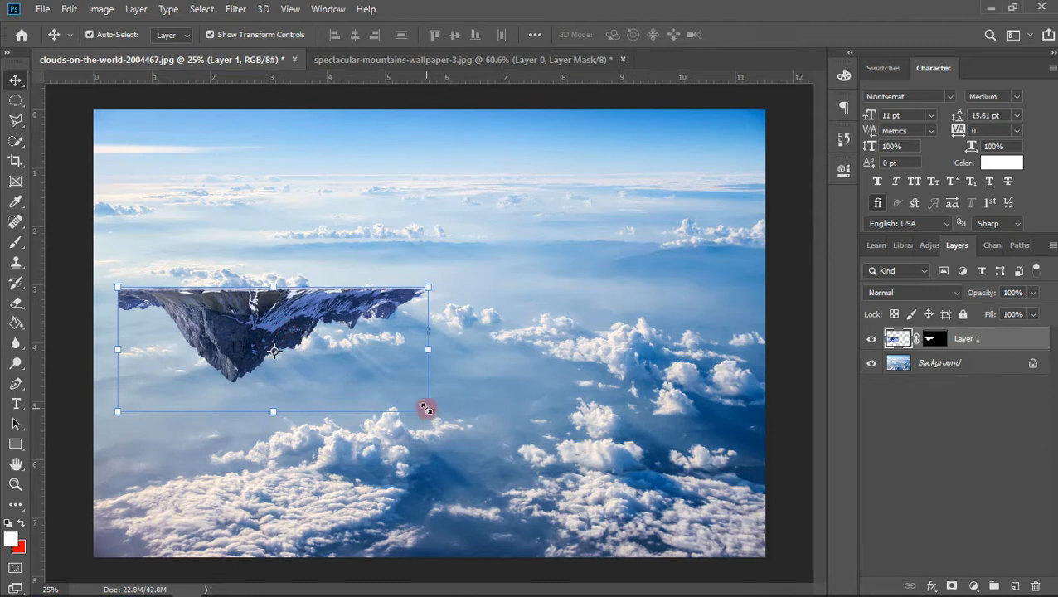
pyautogui.moveTo(425, 408); pyautogui.dragTo(509, 439)
pyautogui.moveTo(326, 334); pyautogui.dragTo(368, 339)
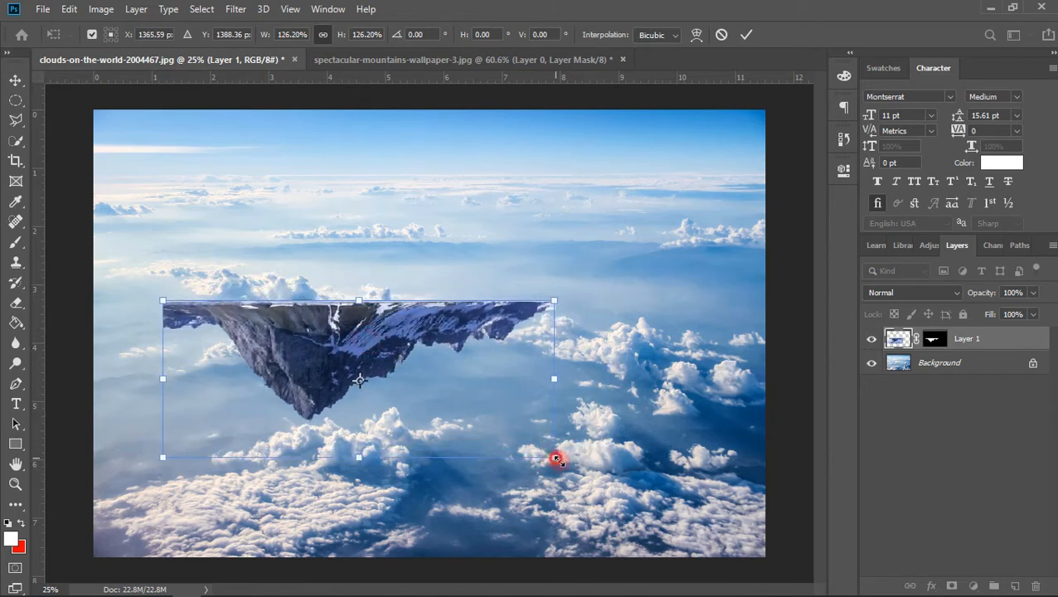
pyautogui.moveTo(556, 459); pyautogui.dragTo(581, 468)
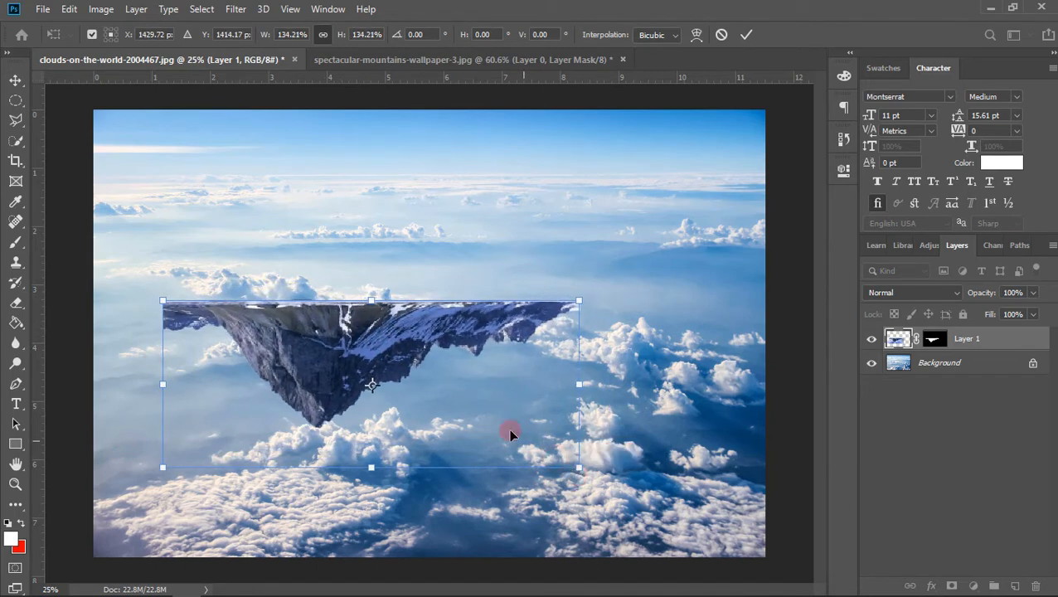
pyautogui.click(746, 34)
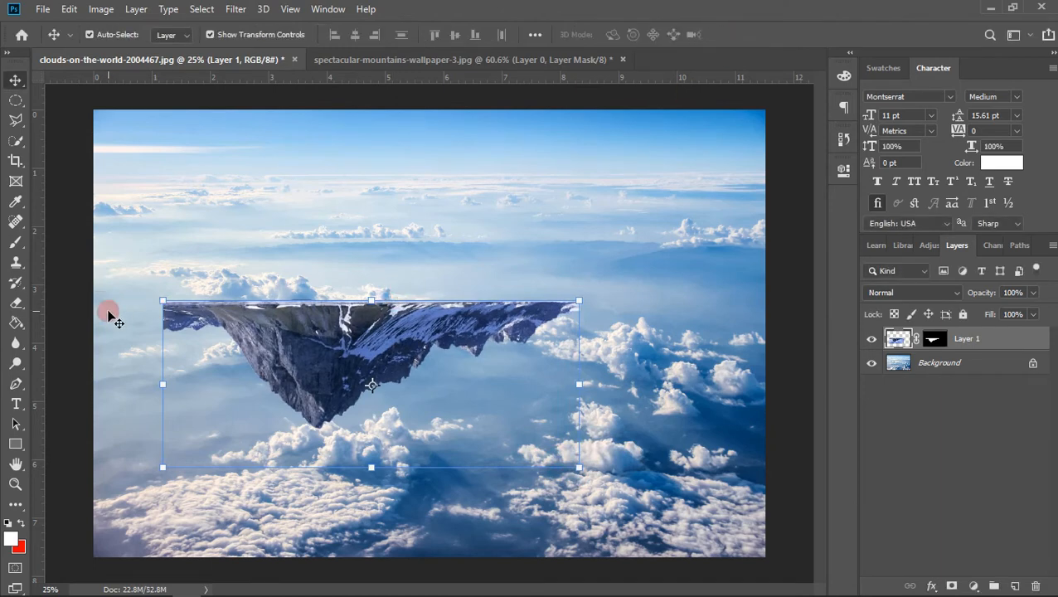
# Erase the thin left end of the floating mountain with the Eraser tool at brush size 117 px
pyautogui.click(16, 302)
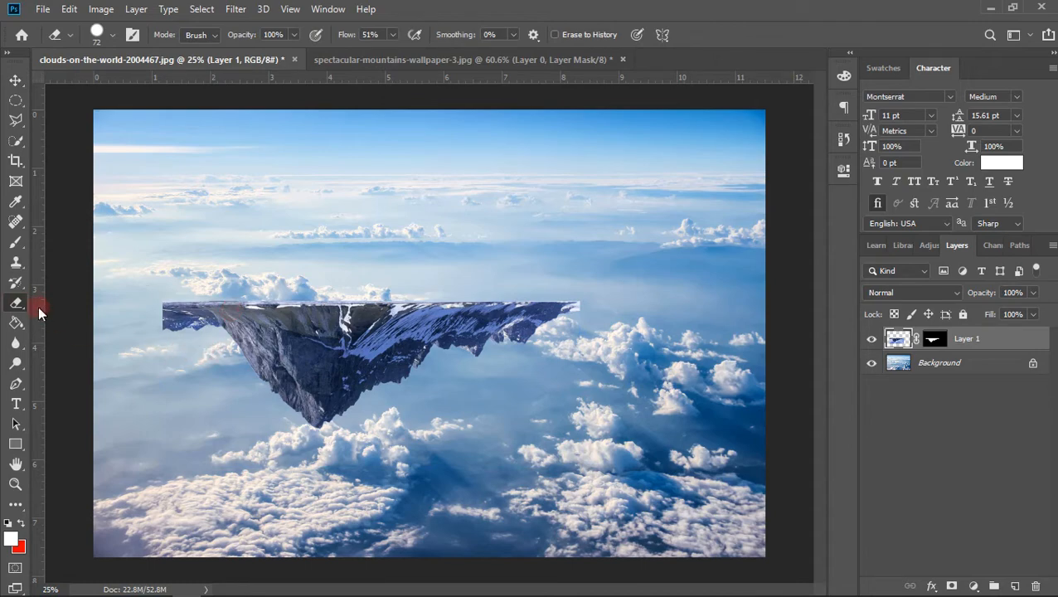
pyautogui.rightClick(14, 309)
pyautogui.scroll(2, 196, 355)
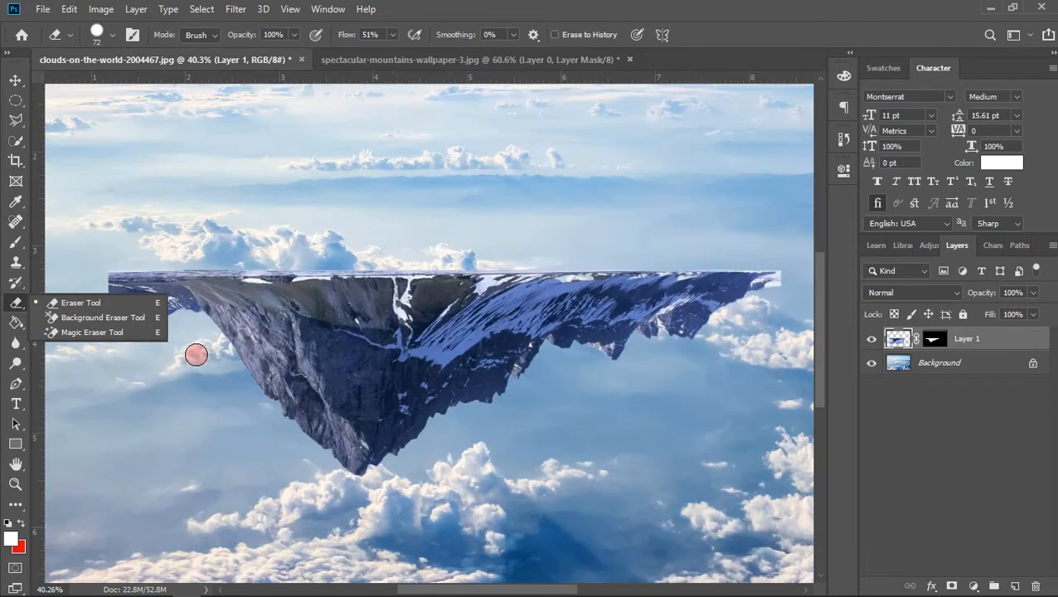
pyautogui.scroll(1, 188, 334)
pyautogui.moveTo(195, 359)
pyautogui.mouseDown()
pyautogui.moveTo(133, 304)
pyautogui.moveTo(99, 332)
pyautogui.moveTo(93, 265)
pyautogui.moveTo(124, 347)
pyautogui.moveTo(104, 281)
pyautogui.mouseUp()
pyautogui.rightClick(113, 325)
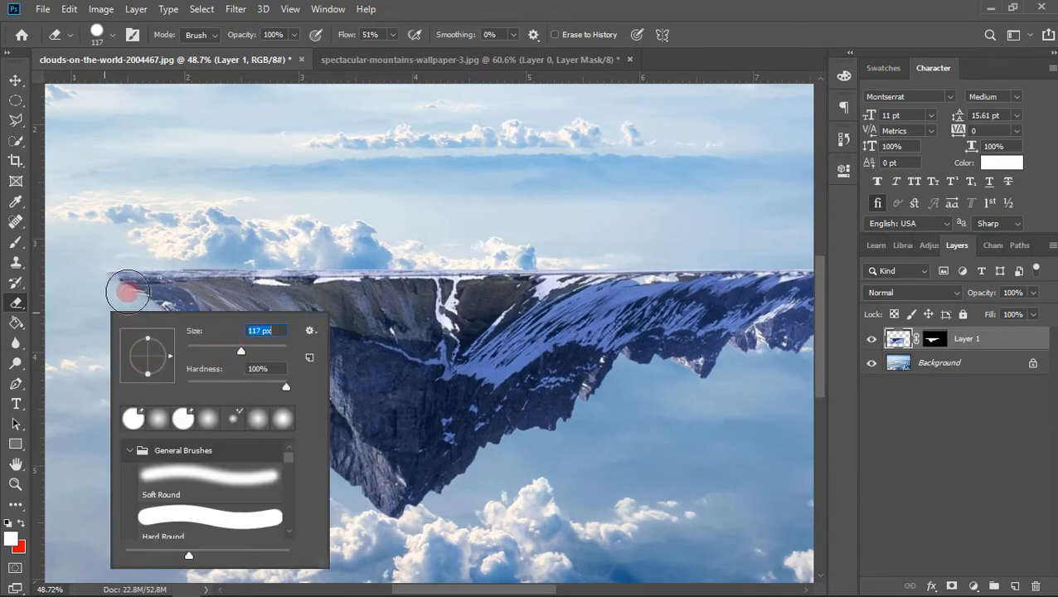
pyautogui.moveTo(104, 278)
pyautogui.mouseDown()
pyautogui.moveTo(203, 360)
pyautogui.moveTo(131, 277)
pyautogui.moveTo(193, 367)
pyautogui.moveTo(137, 264)
pyautogui.moveTo(143, 247)
pyautogui.moveTo(170, 237)
pyautogui.moveTo(152, 281)
pyautogui.moveTo(165, 324)
pyautogui.moveTo(195, 358)
pyautogui.moveTo(160, 301)
pyautogui.moveTo(195, 347)
pyautogui.moveTo(154, 278)
pyautogui.moveTo(182, 336)
pyautogui.moveTo(152, 231)
pyautogui.moveTo(136, 291)
pyautogui.moveTo(166, 339)
pyautogui.moveTo(191, 354)
pyautogui.moveTo(151, 261)
pyautogui.moveTo(197, 352)
pyautogui.moveTo(191, 330)
pyautogui.moveTo(150, 258)
pyautogui.moveTo(189, 336)
pyautogui.mouseUp()
# Erase the square snowy corner at the mountain's right end to round off its tip
pyautogui.scroll(-3, 189, 336)
pyautogui.scroll(5, 630, 319)
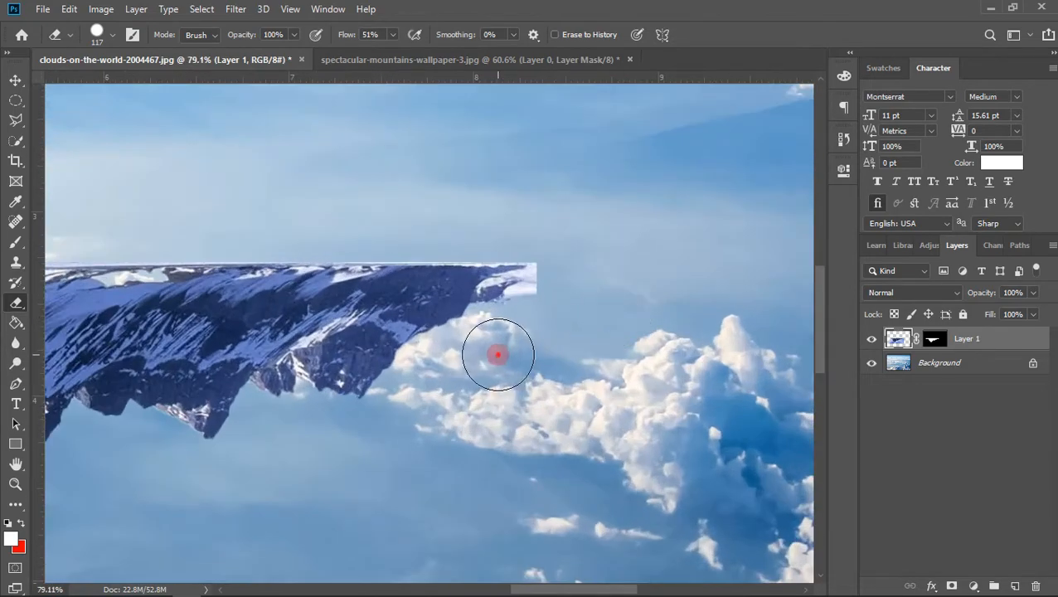
pyautogui.moveTo(497, 355)
pyautogui.mouseDown()
pyautogui.moveTo(566, 265)
pyautogui.moveTo(539, 306)
pyautogui.moveTo(539, 286)
pyautogui.moveTo(559, 257)
pyautogui.moveTo(541, 318)
pyautogui.moveTo(539, 259)
pyautogui.moveTo(507, 229)
pyautogui.moveTo(471, 220)
pyautogui.moveTo(530, 265)
pyautogui.moveTo(544, 311)
pyautogui.moveTo(537, 346)
pyautogui.moveTo(525, 241)
pyautogui.moveTo(534, 293)
pyautogui.moveTo(505, 338)
pyautogui.moveTo(540, 283)
pyautogui.moveTo(510, 347)
pyautogui.mouseUp()
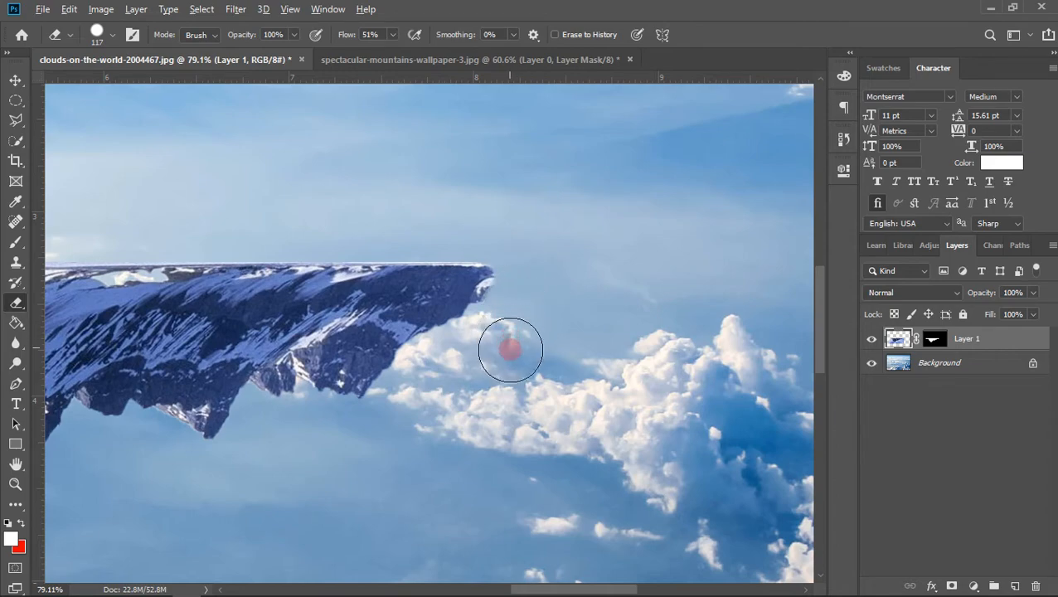
pyautogui.scroll(-5, 510, 348)
pyautogui.scroll(3, 378, 313)
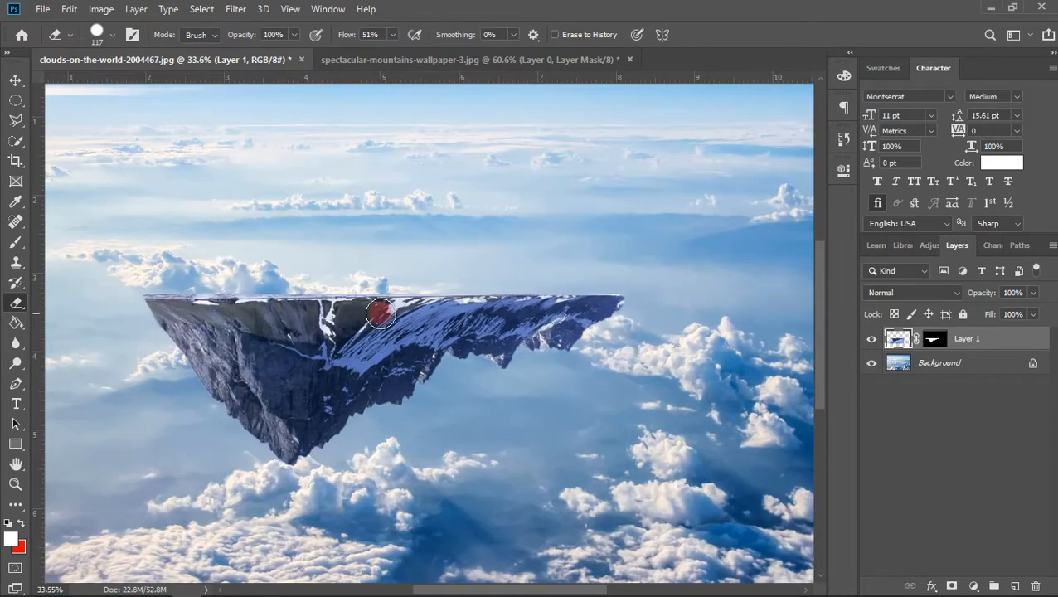
# Nudge the floating mountain slightly to the left in the sky
pyautogui.scroll(-3, 379, 312)
pyautogui.scroll(1, 386, 312)
pyautogui.scroll(-1, 392, 313)
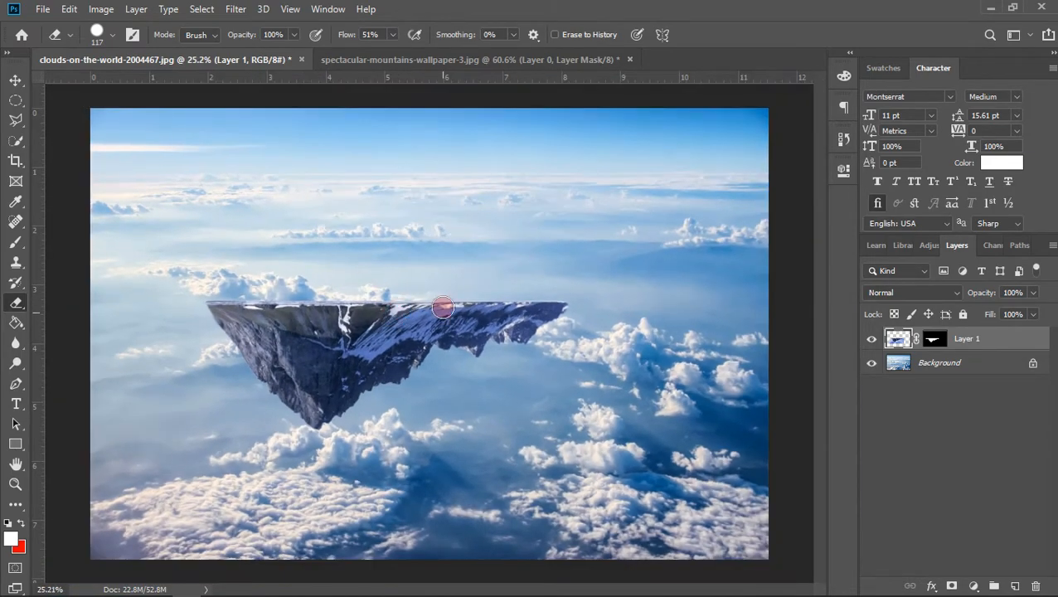
pyautogui.click(15, 81)
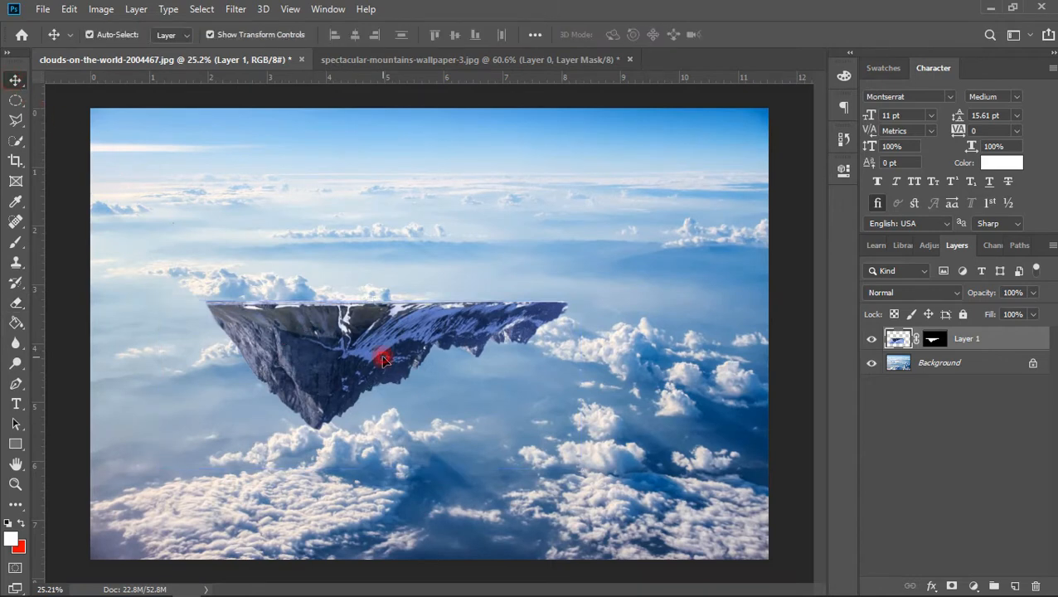
pyautogui.moveTo(381, 355); pyautogui.dragTo(374, 354)
# Open the Hohenzollern castle photo as a separate document
pyautogui.click(43, 9)
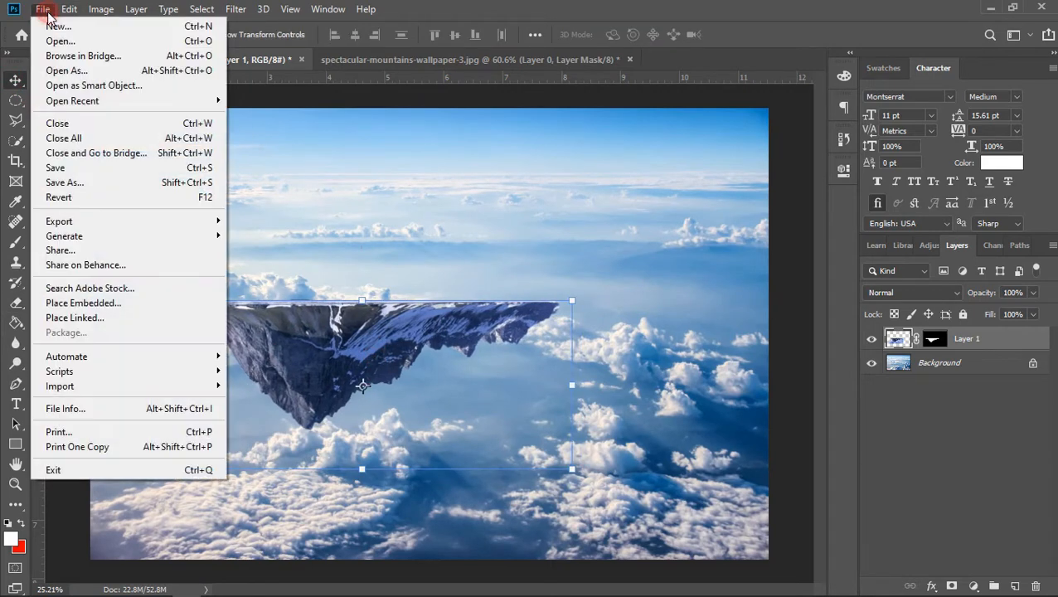
pyautogui.click(59, 40)
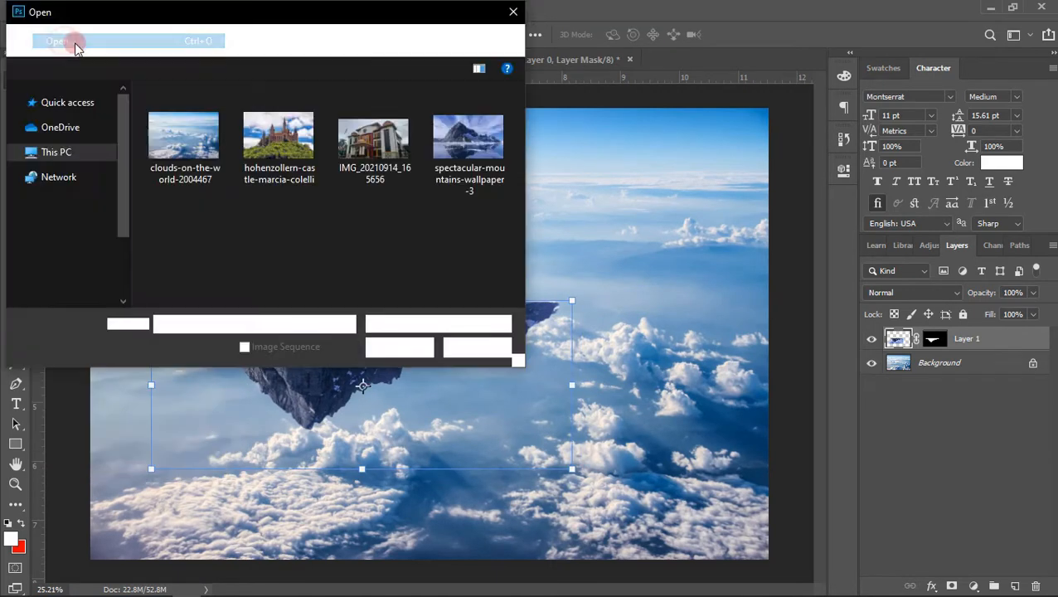
pyautogui.doubleClick(270, 155)
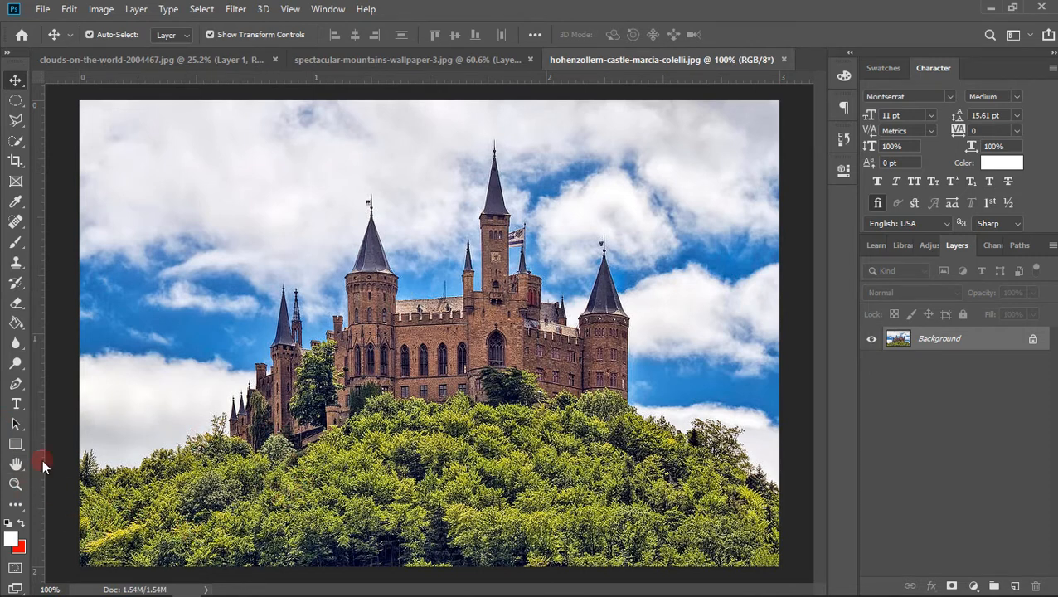
# Select the green tree-covered hill below the castle with the Quick Selection tool at brush size 30
pyautogui.click(15, 143)
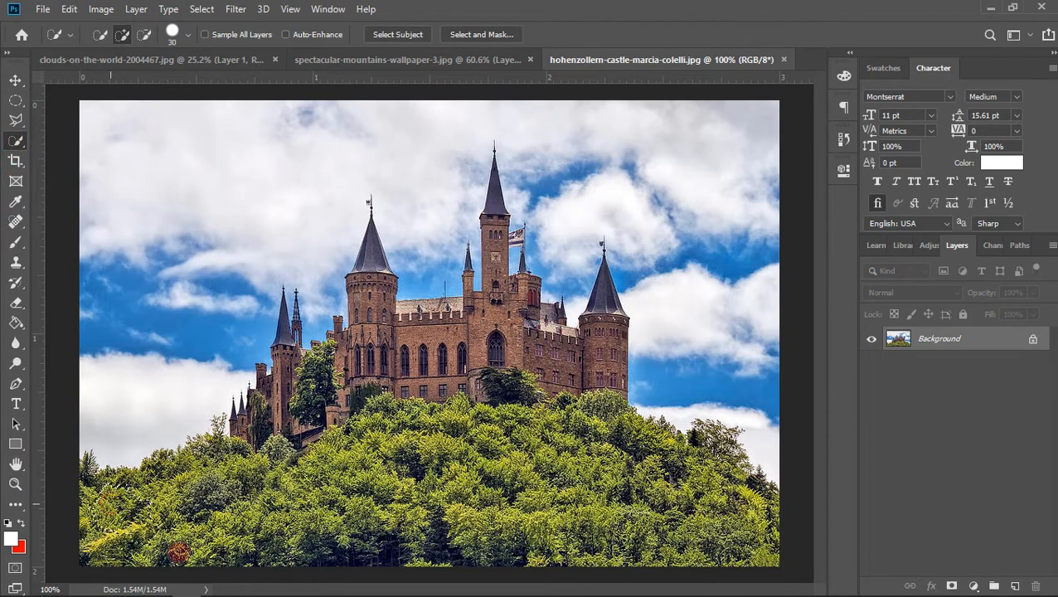
pyautogui.moveTo(178, 551)
pyautogui.mouseDown()
pyautogui.moveTo(212, 570)
pyautogui.moveTo(311, 553)
pyautogui.moveTo(540, 553)
pyautogui.mouseUp()
pyautogui.moveTo(740, 549)
pyautogui.mouseDown()
pyautogui.moveTo(772, 551)
pyautogui.moveTo(755, 531)
pyautogui.moveTo(698, 512)
pyautogui.moveTo(419, 519)
pyautogui.mouseUp()
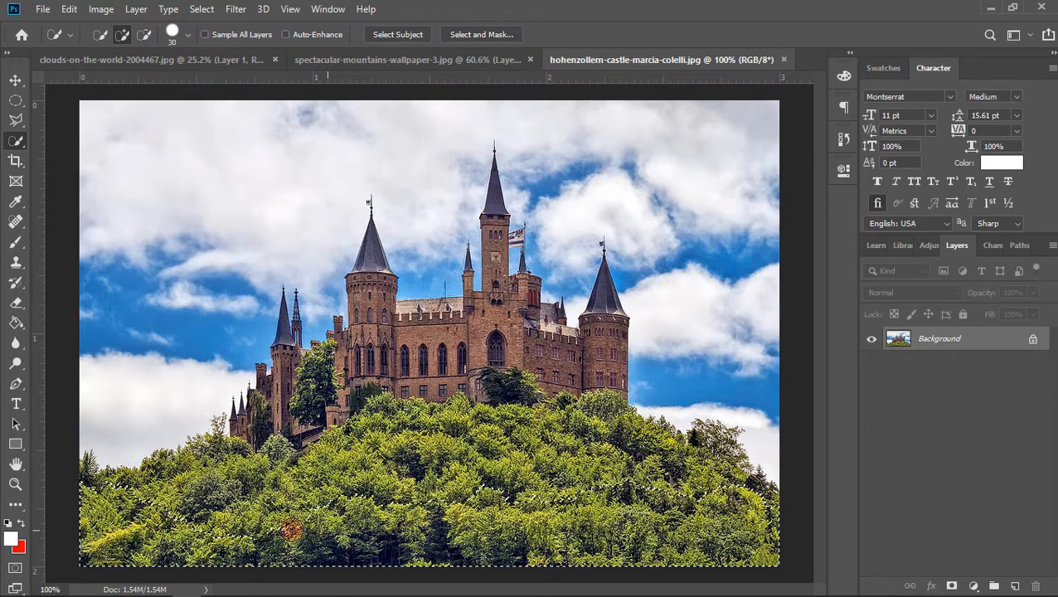
pyautogui.moveTo(290, 528)
pyautogui.mouseDown()
pyautogui.moveTo(194, 507)
pyautogui.moveTo(212, 490)
pyautogui.moveTo(107, 498)
pyautogui.moveTo(84, 489)
pyautogui.moveTo(95, 466)
pyautogui.moveTo(85, 474)
pyautogui.moveTo(146, 476)
pyautogui.moveTo(220, 448)
pyautogui.moveTo(259, 457)
pyautogui.moveTo(232, 488)
pyautogui.moveTo(258, 484)
pyautogui.moveTo(220, 460)
pyautogui.moveTo(172, 479)
pyautogui.moveTo(241, 469)
pyautogui.moveTo(263, 479)
pyautogui.moveTo(352, 451)
pyautogui.moveTo(369, 431)
pyautogui.moveTo(456, 401)
pyautogui.moveTo(439, 382)
pyautogui.moveTo(480, 420)
pyautogui.moveTo(605, 489)
pyautogui.moveTo(532, 432)
pyautogui.moveTo(464, 419)
pyautogui.moveTo(405, 425)
pyautogui.moveTo(390, 411)
pyautogui.moveTo(425, 391)
pyautogui.moveTo(413, 455)
pyautogui.moveTo(550, 470)
pyautogui.moveTo(436, 436)
pyautogui.moveTo(463, 428)
pyautogui.mouseUp()
pyautogui.scroll(3, 264, 479)
pyautogui.scroll(-4, 651, 508)
pyautogui.scroll(2, 613, 474)
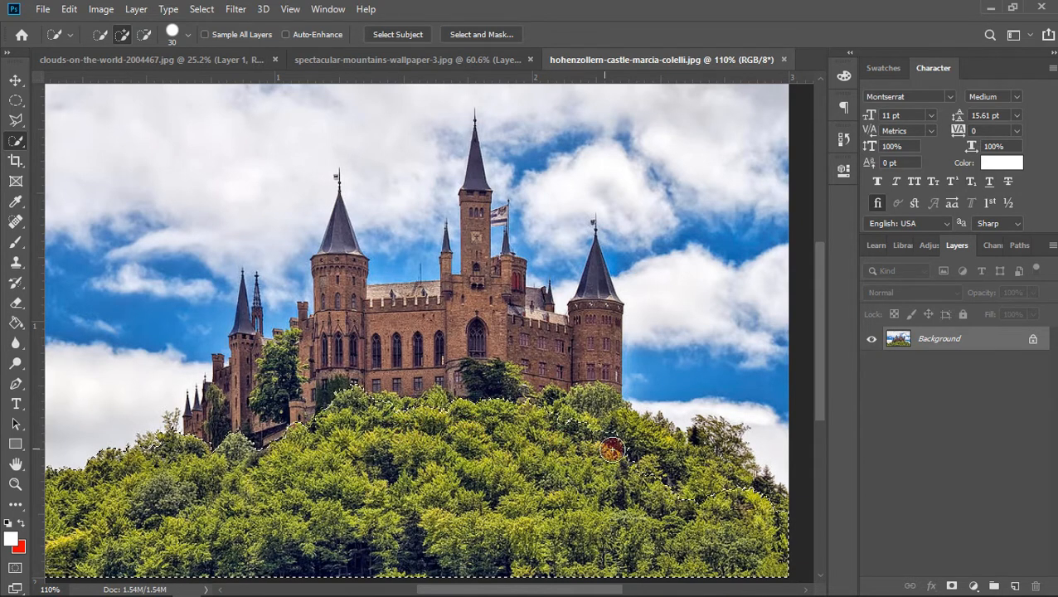
# Refine the quick selection along the trees on the hill's upper right slope
pyautogui.moveTo(612, 449)
pyautogui.mouseDown()
pyautogui.moveTo(681, 460)
pyautogui.moveTo(769, 516)
pyautogui.moveTo(724, 467)
pyautogui.moveTo(666, 466)
pyautogui.mouseUp()
pyautogui.moveTo(607, 437)
pyautogui.mouseDown()
pyautogui.moveTo(591, 413)
pyautogui.moveTo(575, 450)
pyautogui.mouseUp()
pyautogui.scroll(-3, 574, 450)
pyautogui.scroll(4, 461, 432)
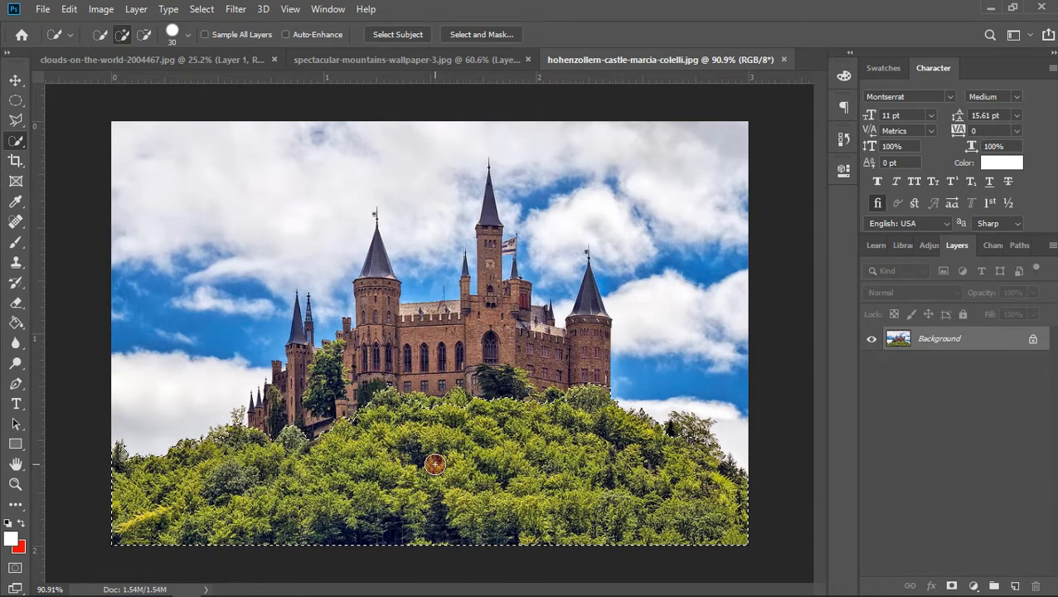
pyautogui.scroll(1, 434, 464)
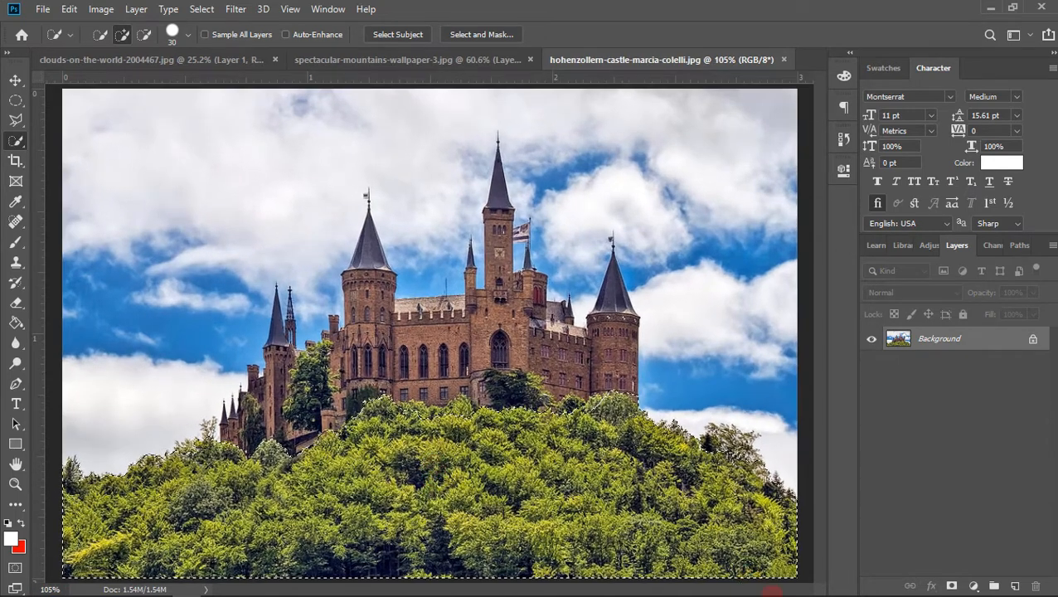
# Mask out everything but the selected hill and move the masked hill onto the mountain in the clouds document
pyautogui.click(954, 586)
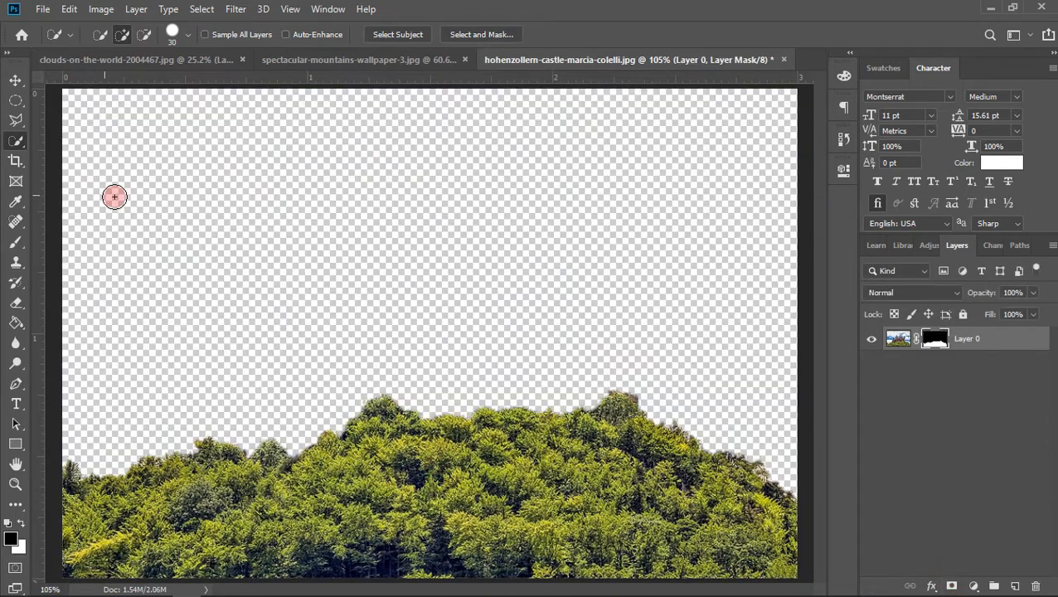
pyautogui.click(23, 88)
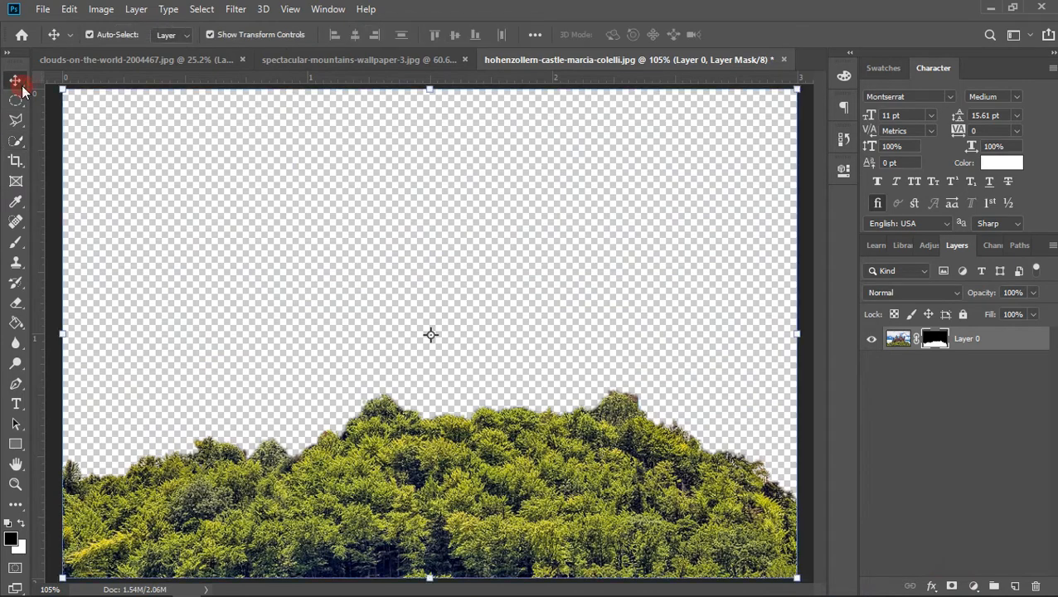
pyautogui.scroll(-2, 380, 309)
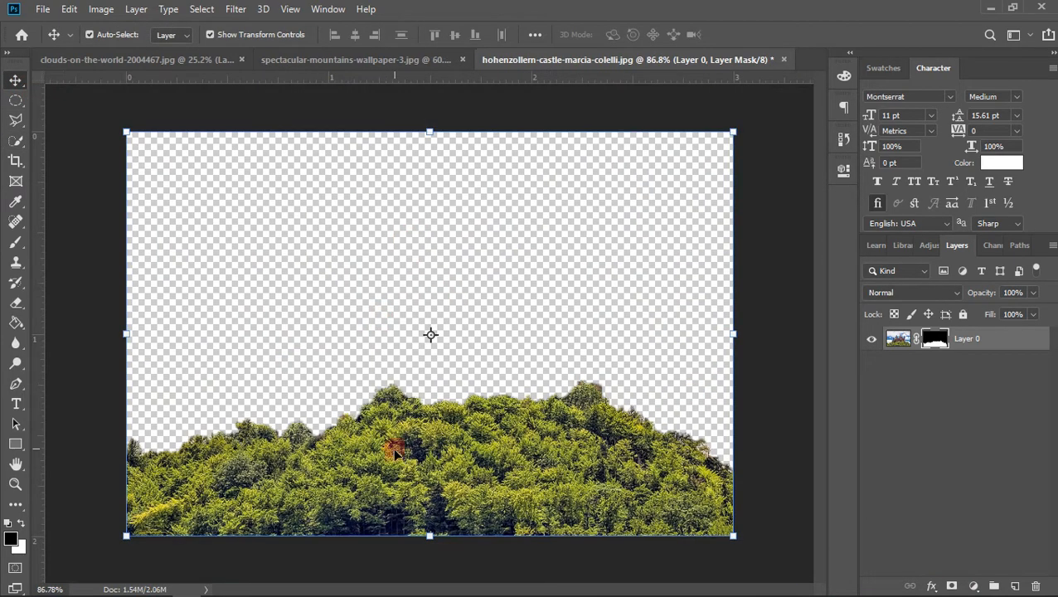
pyautogui.moveTo(391, 491); pyautogui.dragTo(339, 308)
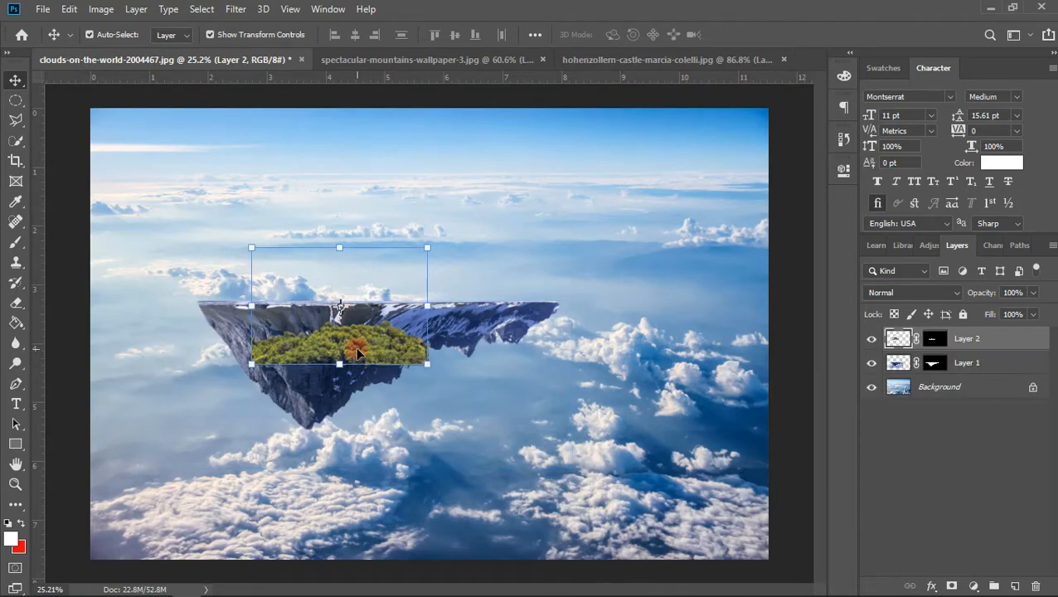
# Scale the hill to about 207% and position it over the flat top of the floating mountain
pyautogui.moveTo(356, 352); pyautogui.dragTo(305, 298)
pyautogui.moveTo(378, 304); pyautogui.dragTo(602, 384)
pyautogui.moveTo(446, 412); pyautogui.dragTo(448, 273)
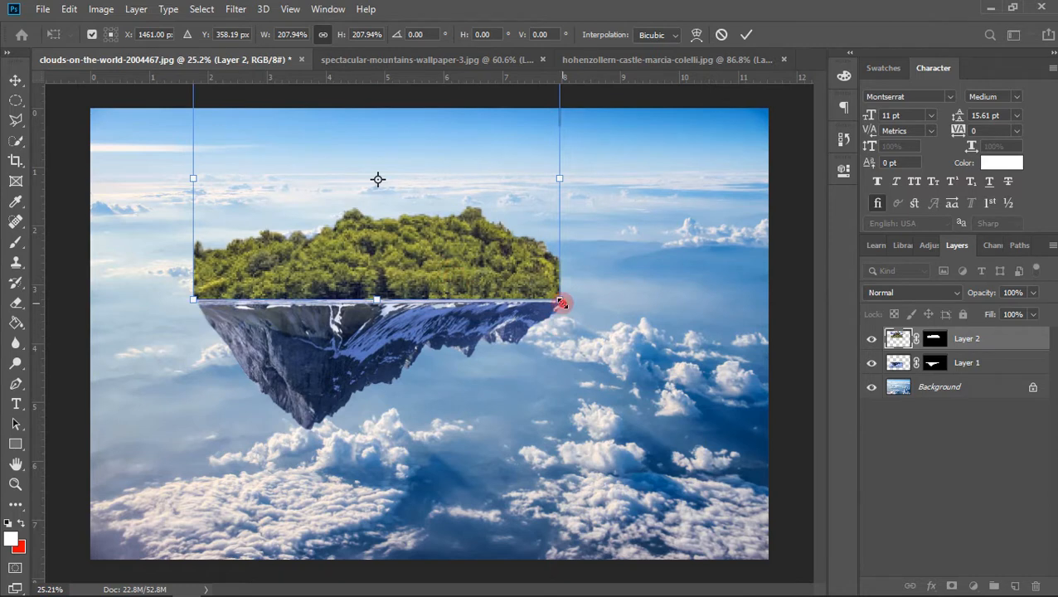
pyautogui.moveTo(561, 303)
pyautogui.mouseDown()
pyautogui.moveTo(577, 306)
pyautogui.moveTo(533, 282)
pyautogui.moveTo(554, 289)
pyautogui.mouseUp()
pyautogui.moveTo(492, 258); pyautogui.dragTo(497, 288)
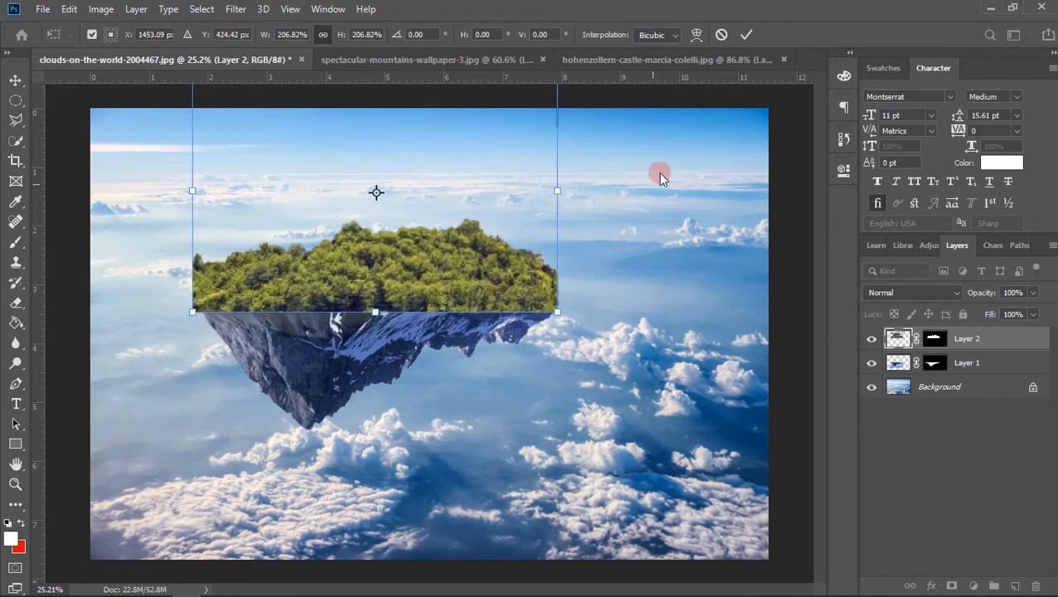
pyautogui.click(747, 34)
# Lower the opacity of the hill layer (Layer 2) to 51%
pyautogui.scroll(2, 331, 299)
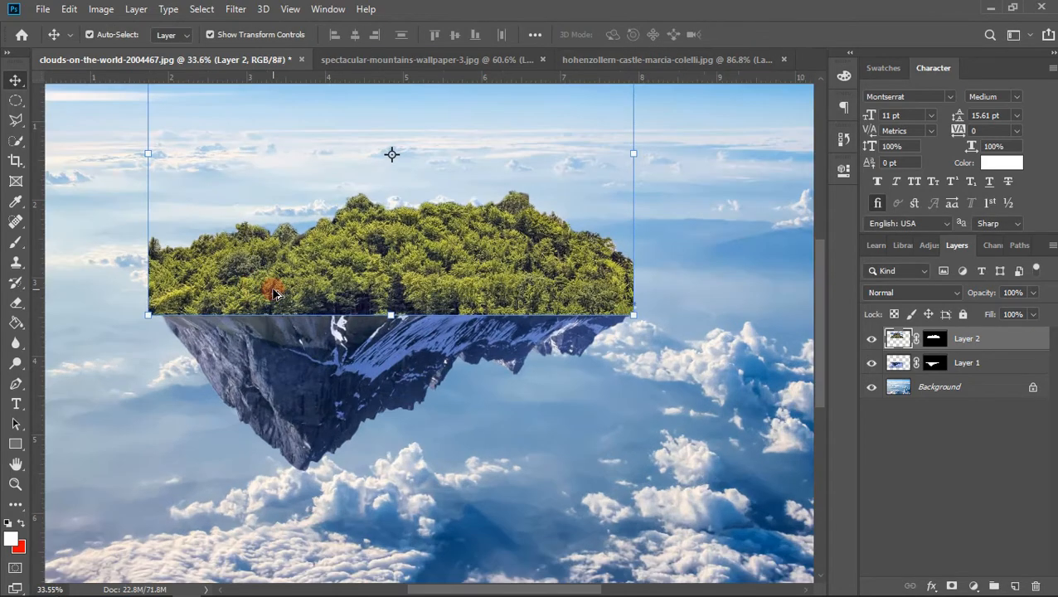
pyautogui.scroll(1, 341, 291)
pyautogui.scroll(-2, 354, 281)
pyautogui.scroll(1, 356, 280)
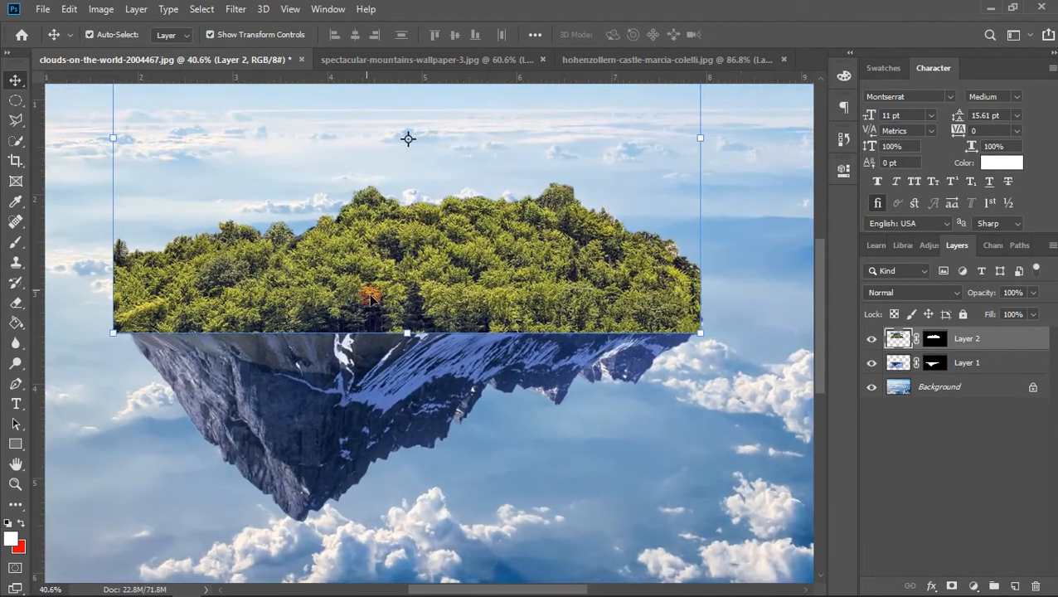
pyautogui.scroll(-2, 380, 334)
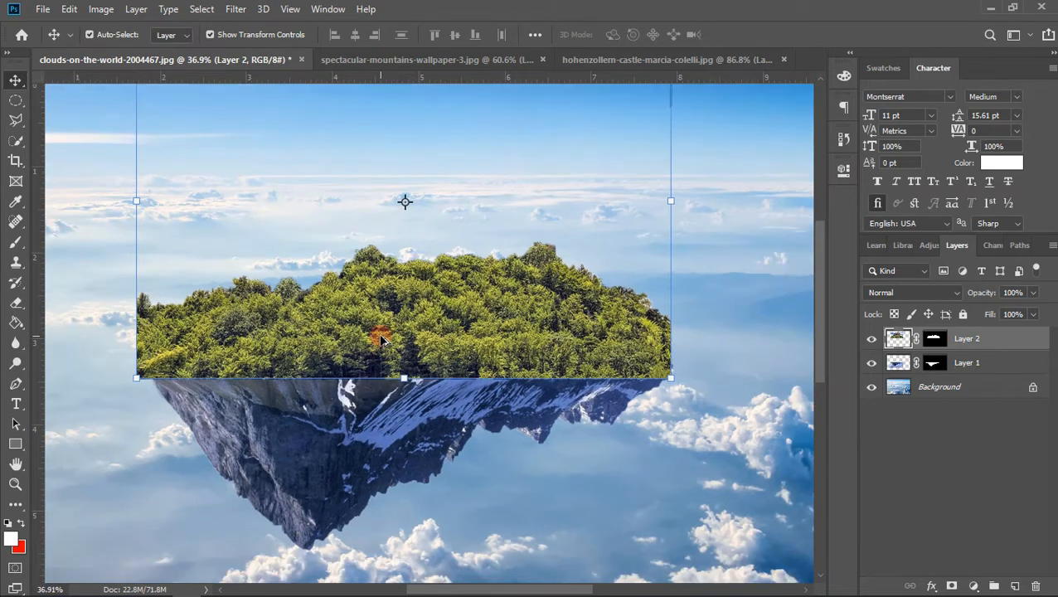
pyautogui.scroll(1, 417, 329)
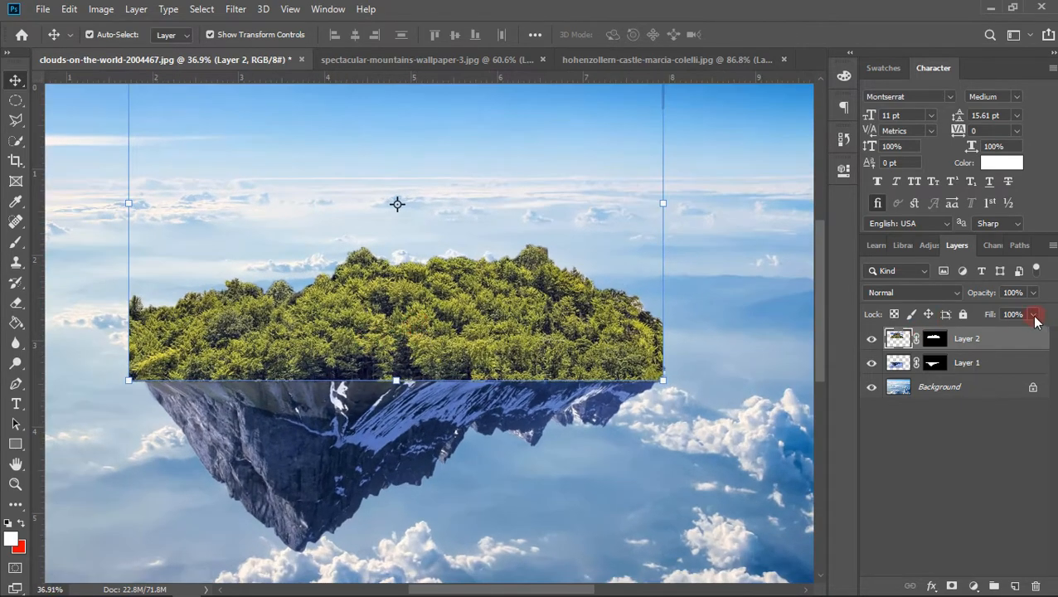
pyautogui.click(999, 310)
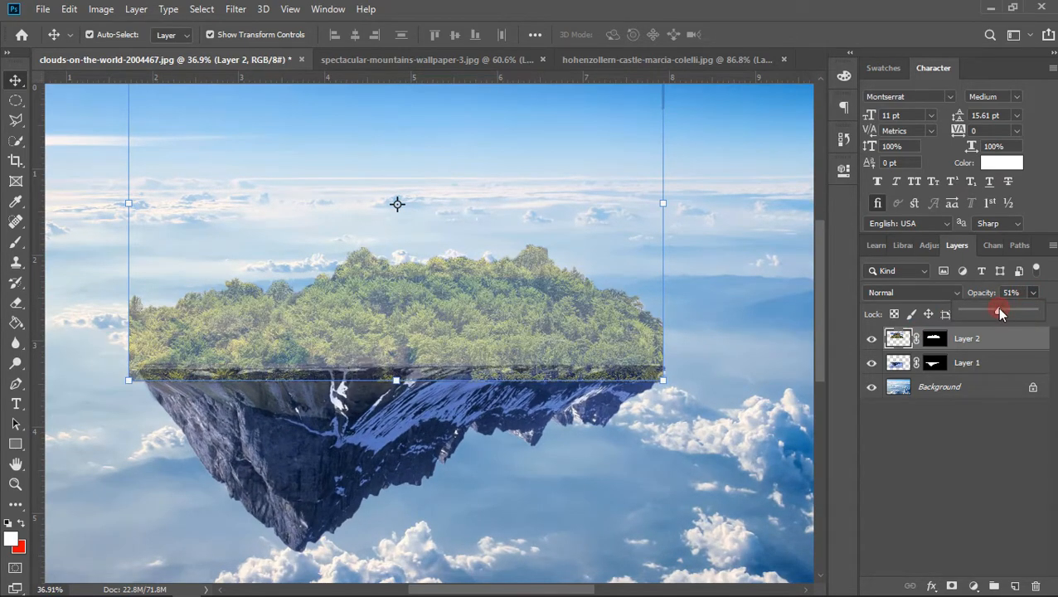
# Lower the semi-transparent hill over the mountain's flat top and erase its excess bottom part along the rock
pyautogui.moveTo(449, 316); pyautogui.dragTo(420, 363)
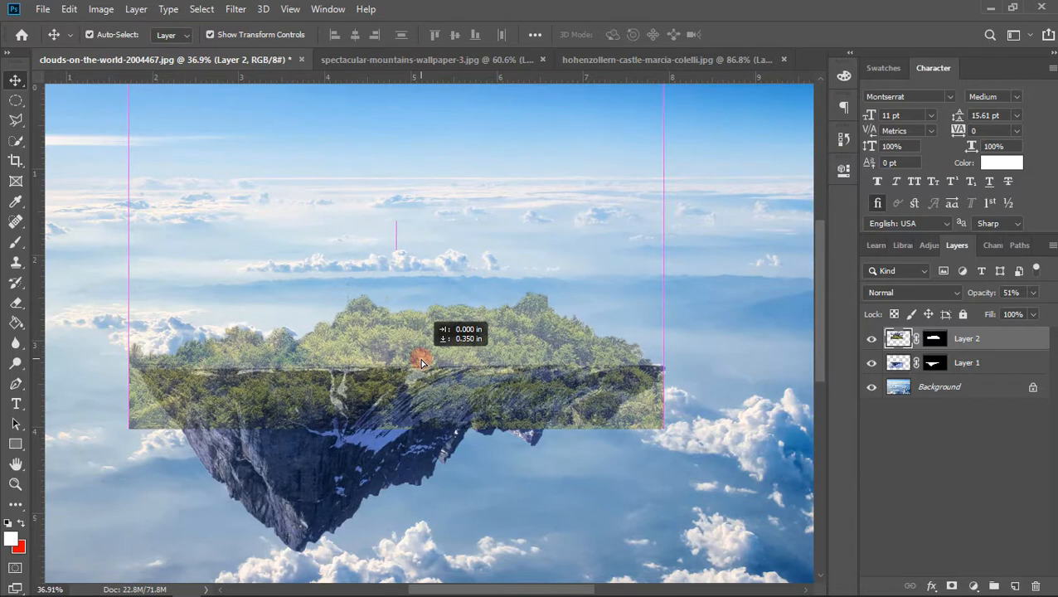
pyautogui.moveTo(421, 363); pyautogui.dragTo(437, 331)
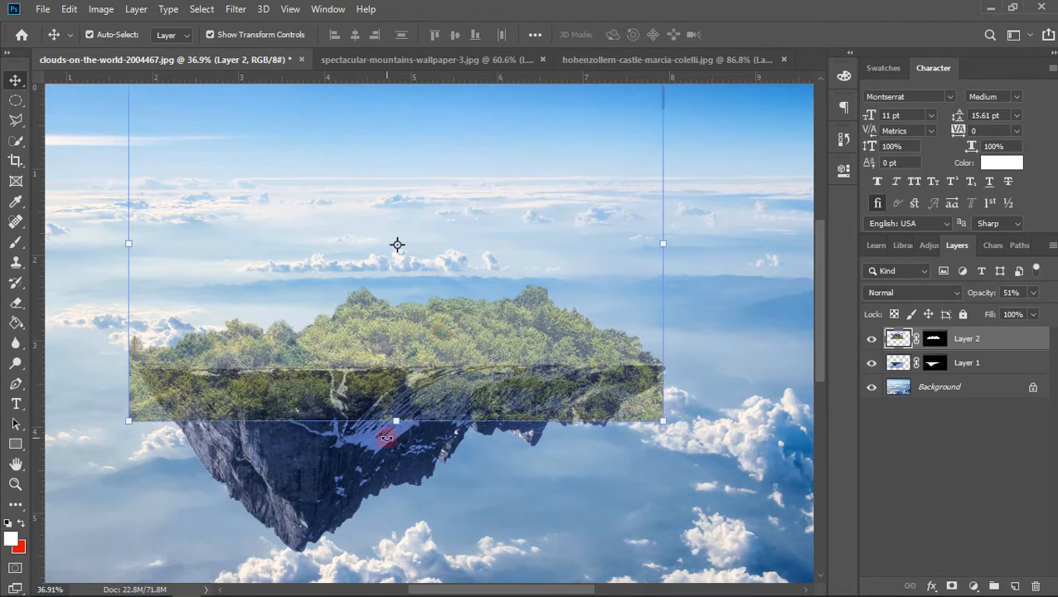
pyautogui.click(17, 302)
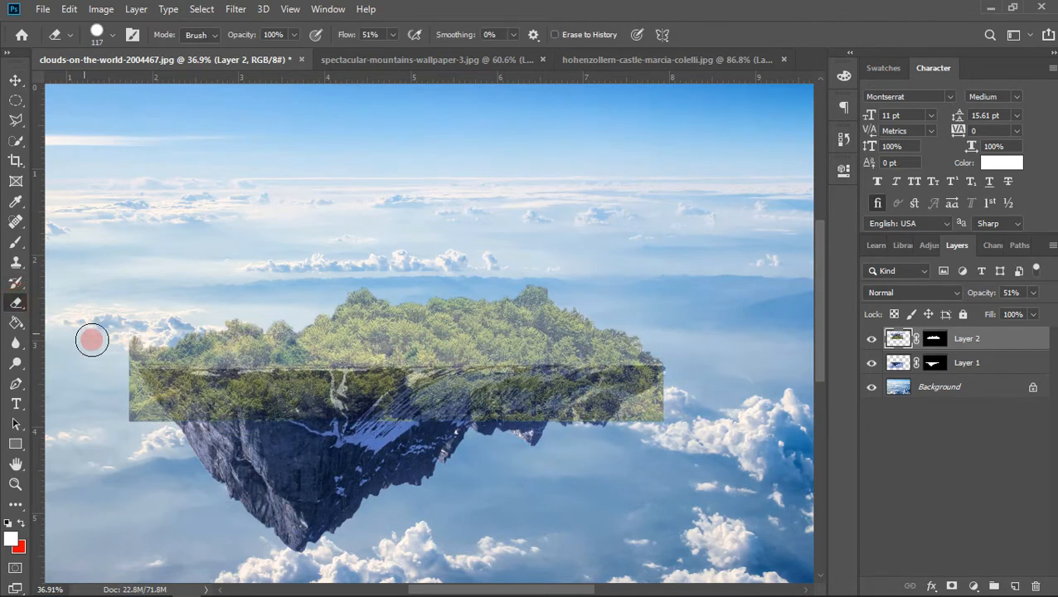
pyautogui.moveTo(160, 438)
pyautogui.mouseDown()
pyautogui.moveTo(108, 379)
pyautogui.moveTo(122, 387)
pyautogui.moveTo(116, 374)
pyautogui.moveTo(124, 378)
pyautogui.moveTo(145, 409)
pyautogui.moveTo(234, 426)
pyautogui.moveTo(418, 431)
pyautogui.moveTo(315, 412)
pyautogui.moveTo(207, 431)
pyautogui.moveTo(540, 441)
pyautogui.moveTo(664, 414)
pyautogui.moveTo(424, 420)
pyautogui.mouseUp()
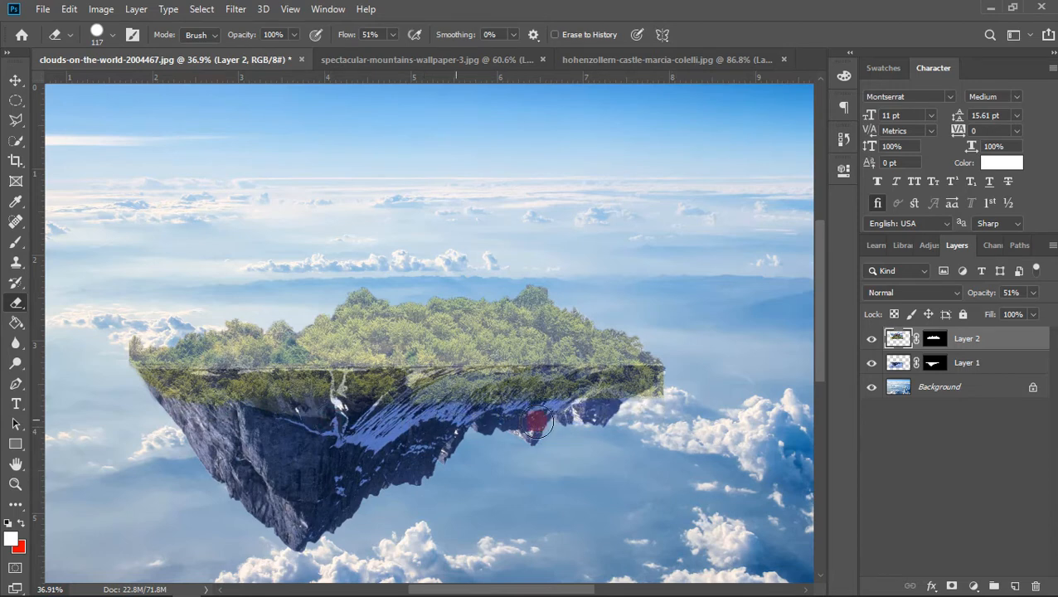
pyautogui.moveTo(267, 407)
pyautogui.mouseDown()
pyautogui.moveTo(146, 388)
pyautogui.moveTo(175, 394)
pyautogui.mouseUp()
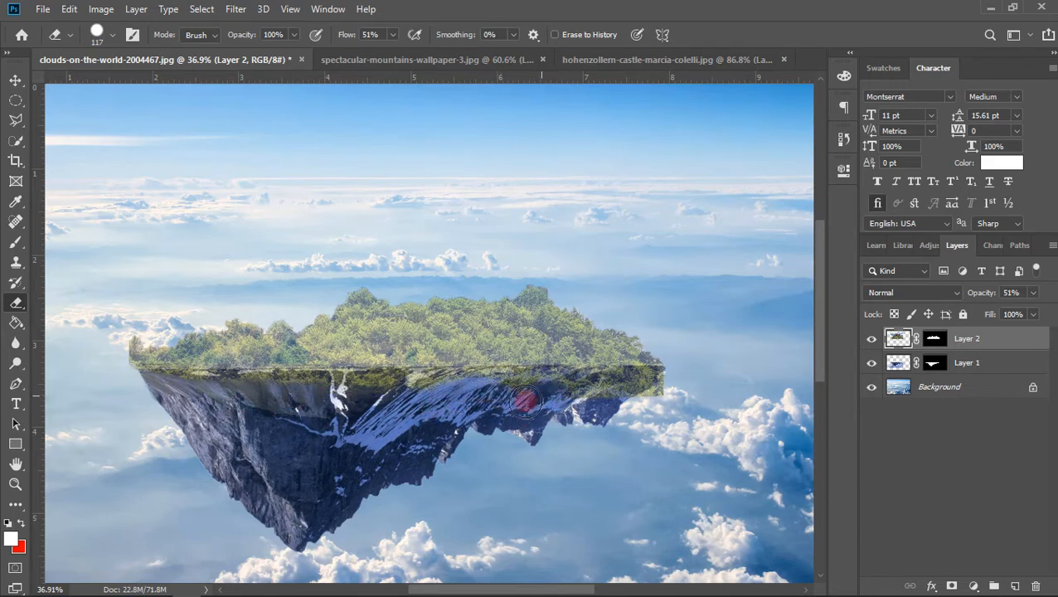
pyautogui.moveTo(576, 396)
pyautogui.mouseDown()
pyautogui.moveTo(656, 399)
pyautogui.moveTo(666, 388)
pyautogui.moveTo(641, 397)
pyautogui.moveTo(685, 378)
pyautogui.mouseUp()
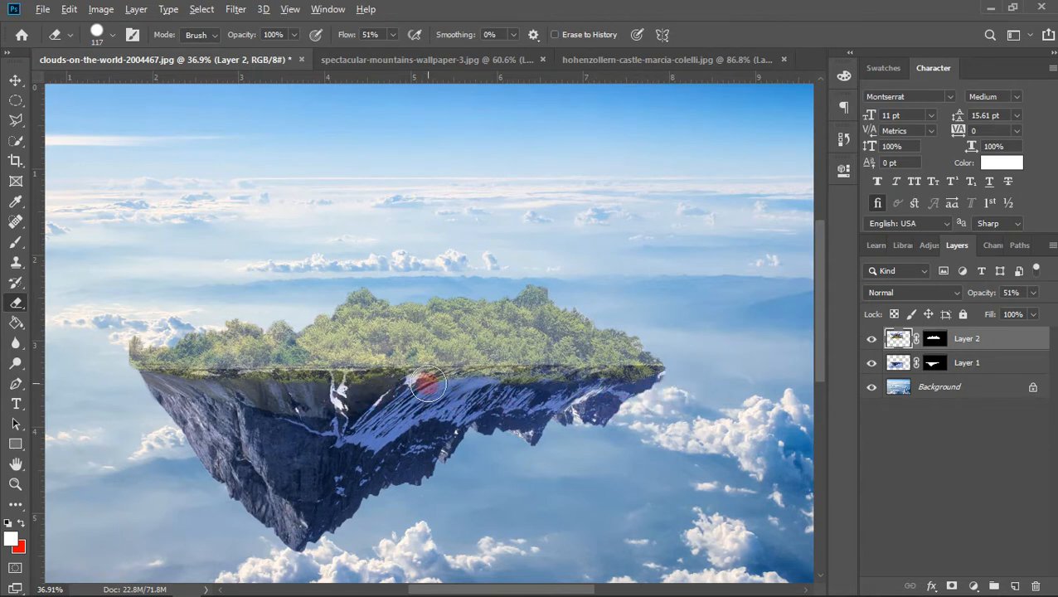
# Shift the hill layer slightly further down and fine-tune its alignment with the mountain's upper edge
pyautogui.scroll(4, 427, 383)
pyautogui.scroll(-4, 442, 401)
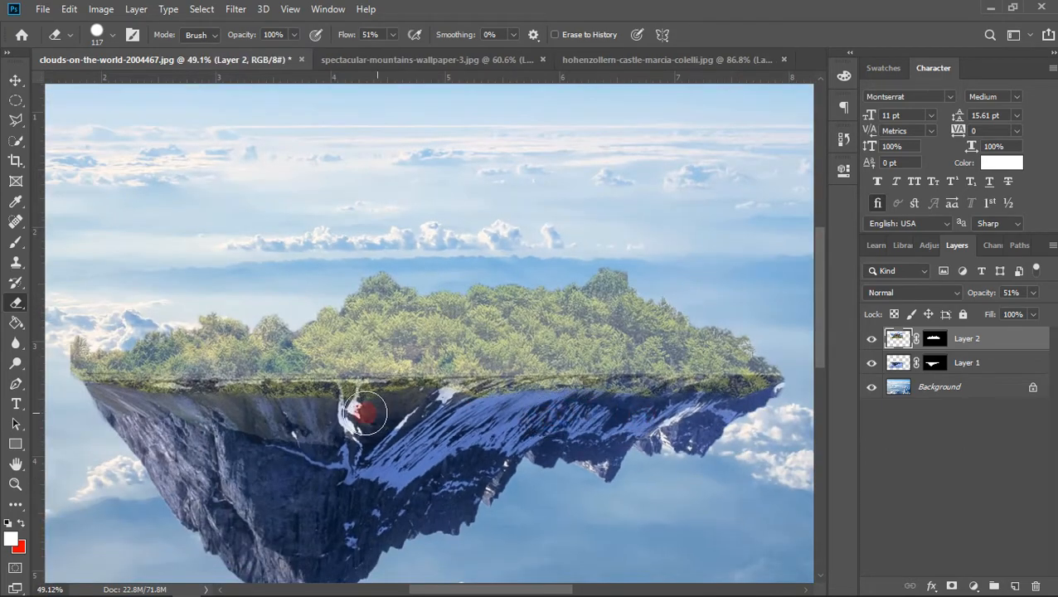
pyautogui.scroll(-3, 423, 424)
pyautogui.scroll(3, 425, 384)
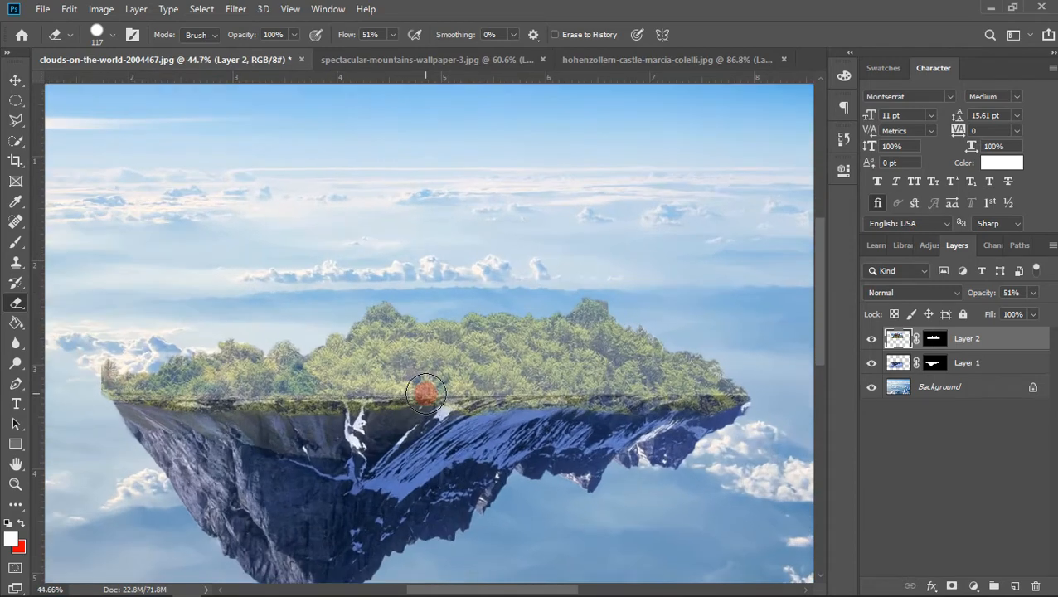
pyautogui.click(16, 80)
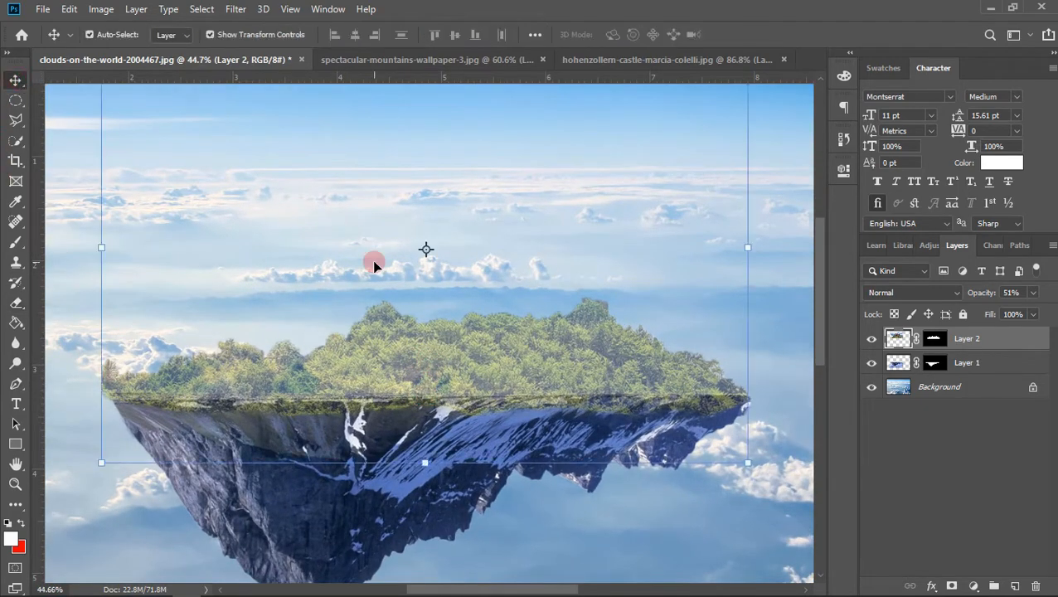
pyautogui.moveTo(434, 362); pyautogui.dragTo(434, 368)
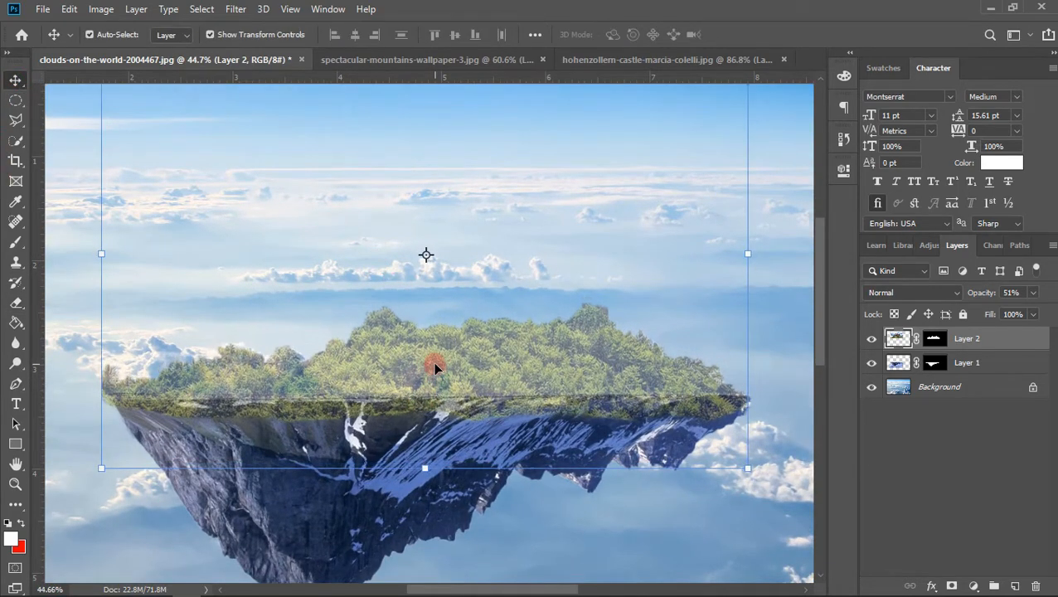
pyautogui.press('Up')
pyautogui.press('Up')
pyautogui.press('Right')
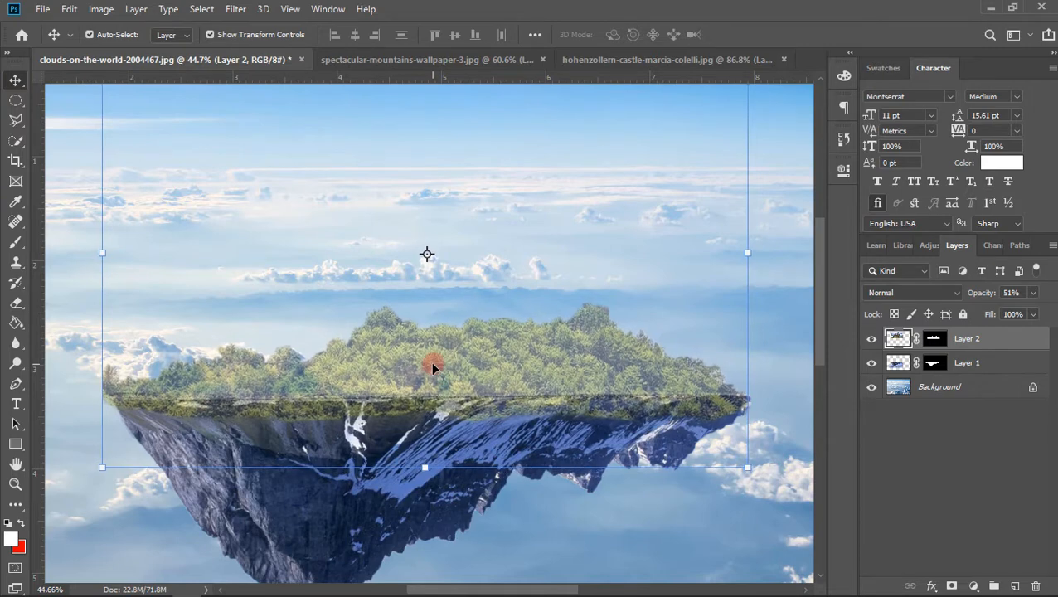
# Erase the remaining strip of greenery hanging below the mountain's rim, mainly along its right half
pyautogui.click(16, 309)
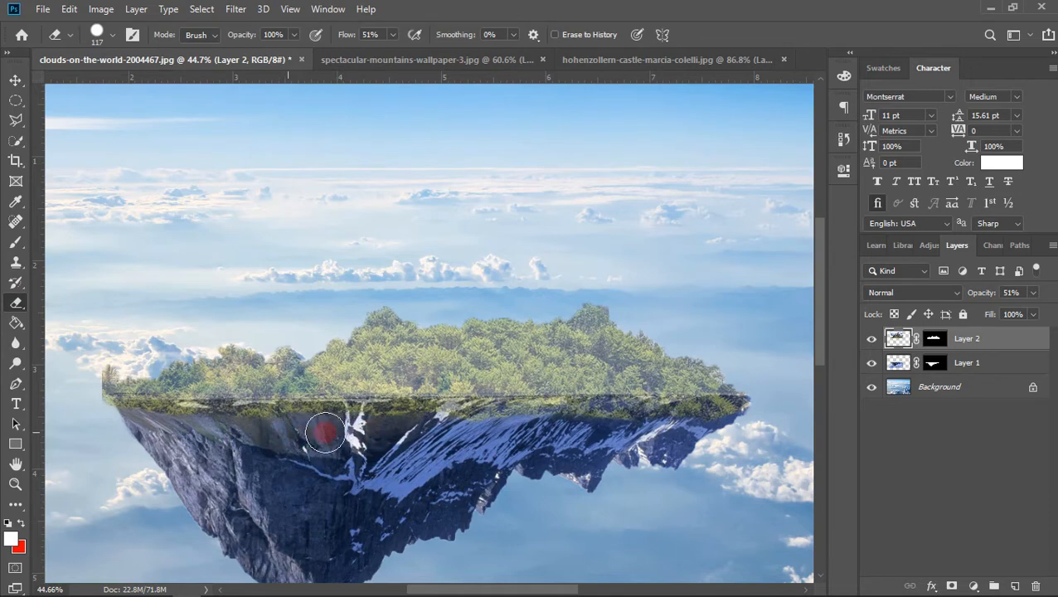
pyautogui.moveTo(597, 439)
pyautogui.mouseDown()
pyautogui.moveTo(713, 431)
pyautogui.moveTo(672, 425)
pyautogui.mouseUp()
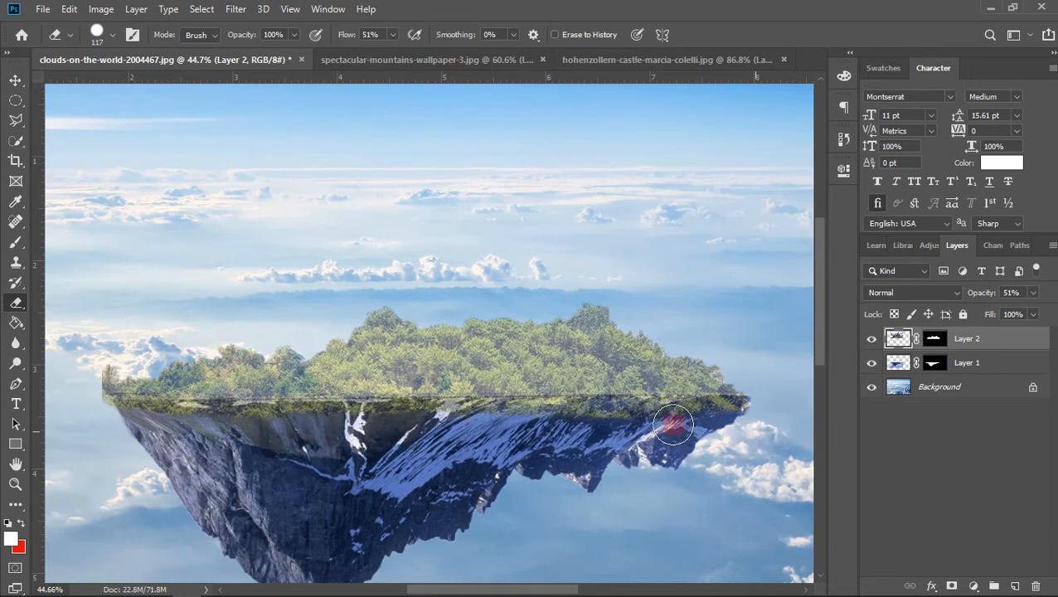
pyautogui.moveTo(723, 439)
pyautogui.mouseDown()
pyautogui.moveTo(765, 437)
pyautogui.moveTo(694, 426)
pyautogui.moveTo(744, 426)
pyautogui.mouseUp()
pyautogui.click(439, 445)
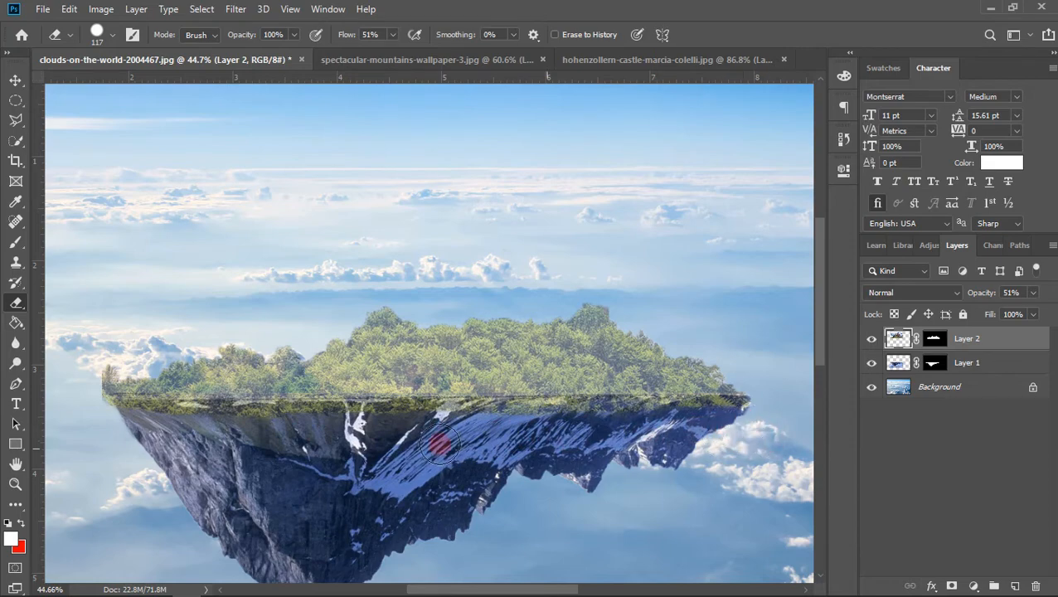
# Erase the straight-cut left end of the hill so it follows the tip of the rock
pyautogui.hotkey('ctrl', '0')
pyautogui.scroll(8, 153, 276)
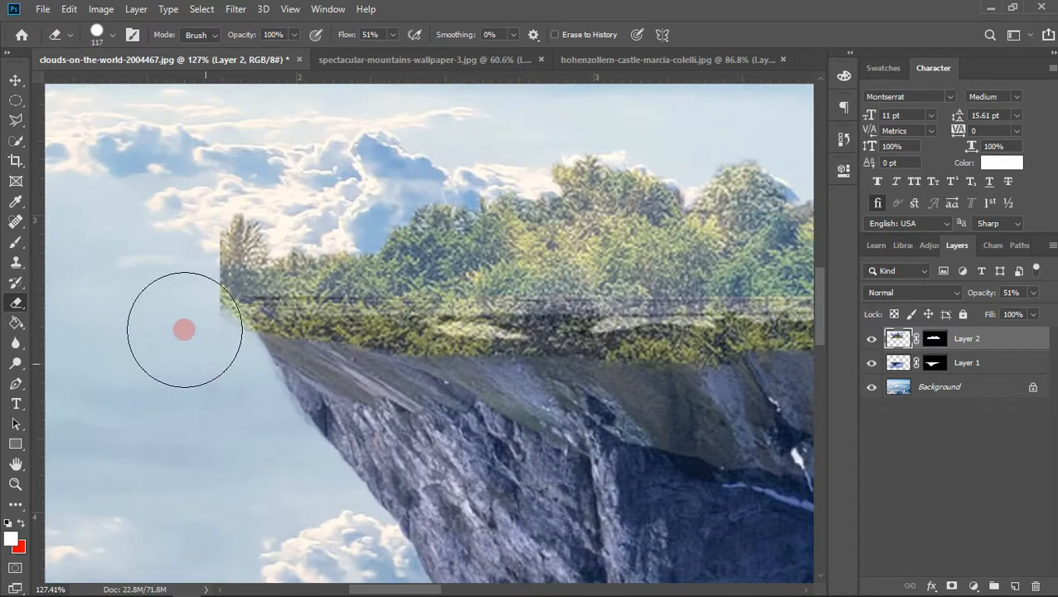
pyautogui.moveTo(183, 330)
pyautogui.mouseDown()
pyautogui.moveTo(159, 288)
pyautogui.moveTo(204, 357)
pyautogui.moveTo(179, 280)
pyautogui.moveTo(191, 237)
pyautogui.moveTo(253, 175)
pyautogui.moveTo(191, 211)
pyautogui.moveTo(167, 263)
pyautogui.moveTo(170, 303)
pyautogui.moveTo(195, 226)
pyautogui.mouseUp()
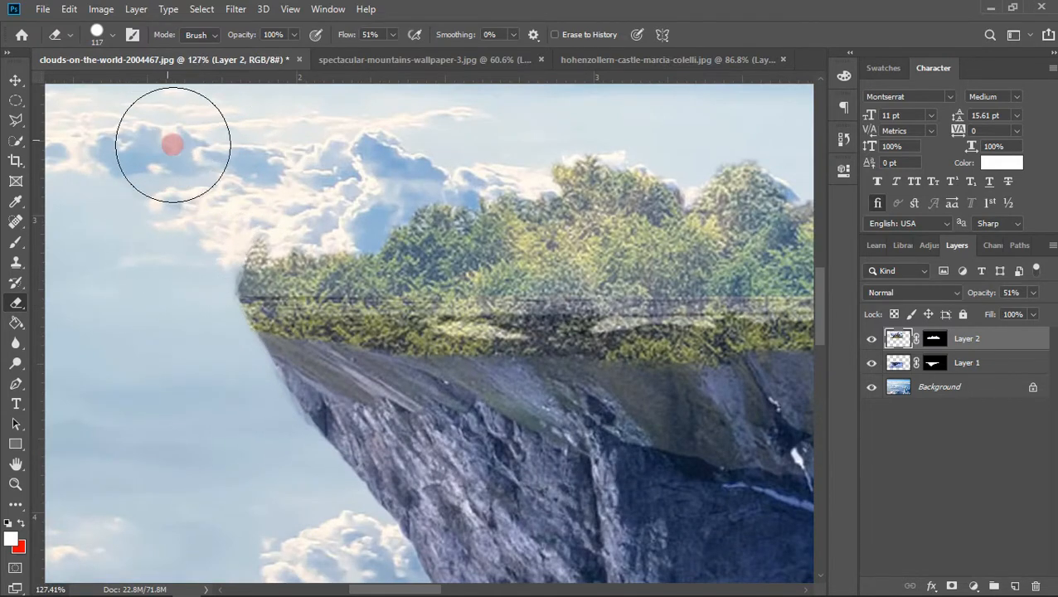
pyautogui.scroll(-8, 309, 227)
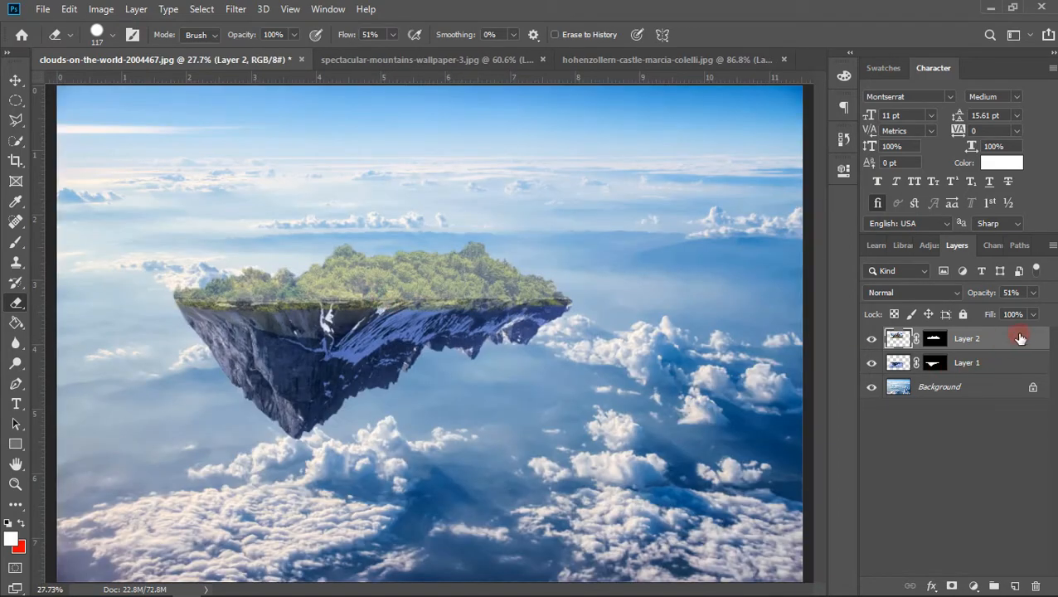
# Restore the hill layer's opacity to 100%, nudge it slightly down onto the rock and deselect it
pyautogui.click(1033, 293)
pyautogui.moveTo(1011, 310); pyautogui.dragTo(1050, 310)
pyautogui.click(15, 81)
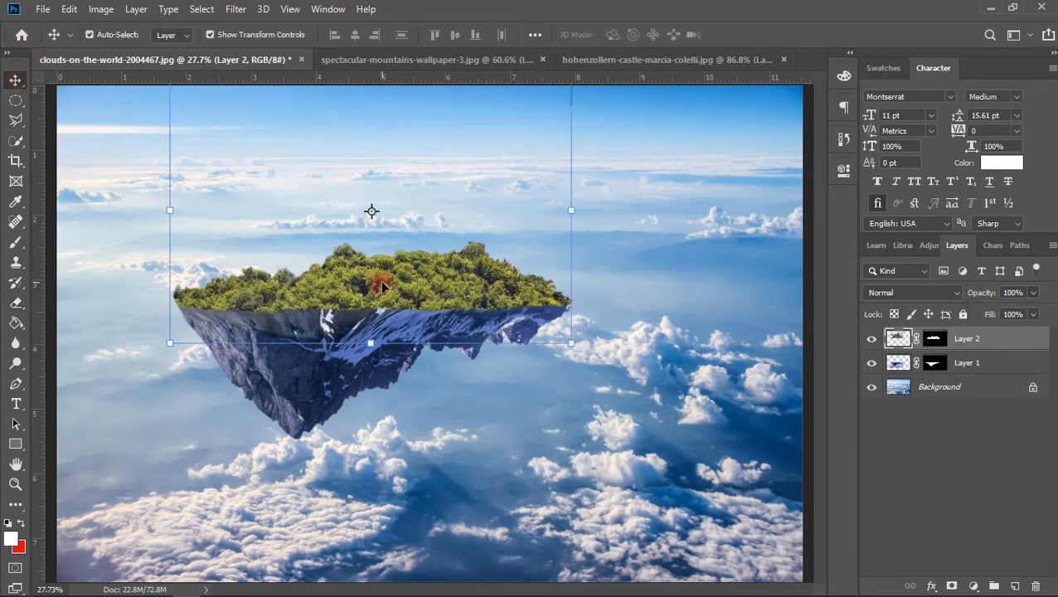
pyautogui.press('Down')
pyautogui.press('Down')
pyautogui.press('Down')
pyautogui.press('Down')
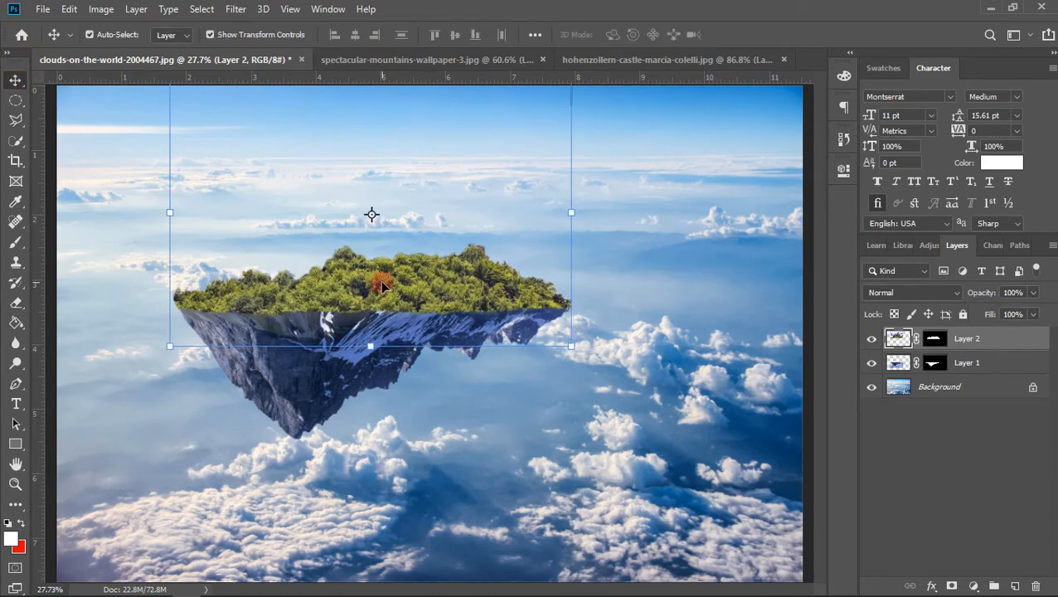
pyautogui.click(493, 449)
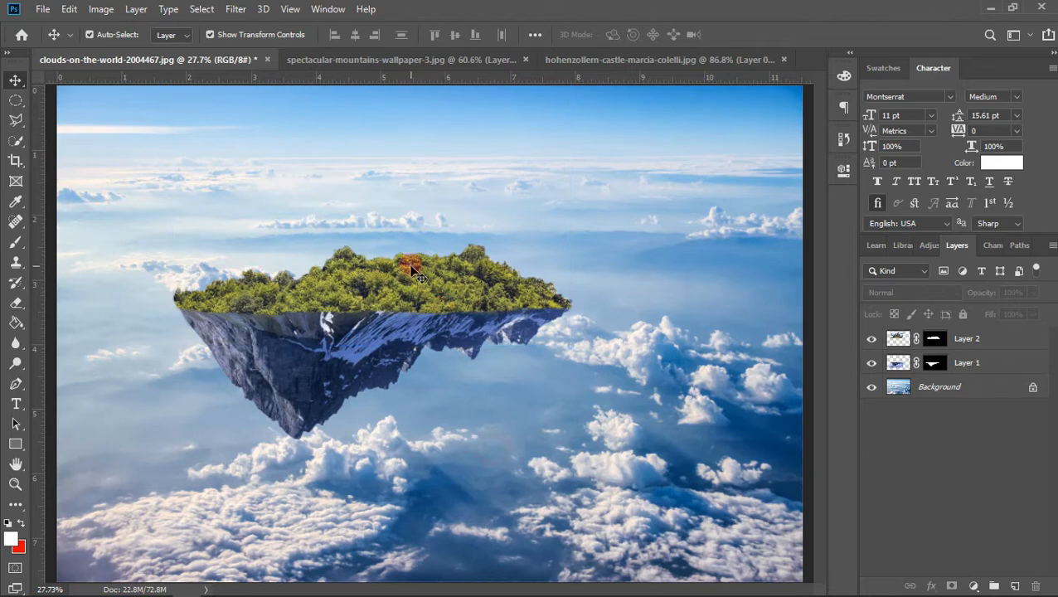
# Mask the castle photo down to the selected hill and move a second copy of the hill into the clouds document
pyautogui.click(435, 62)
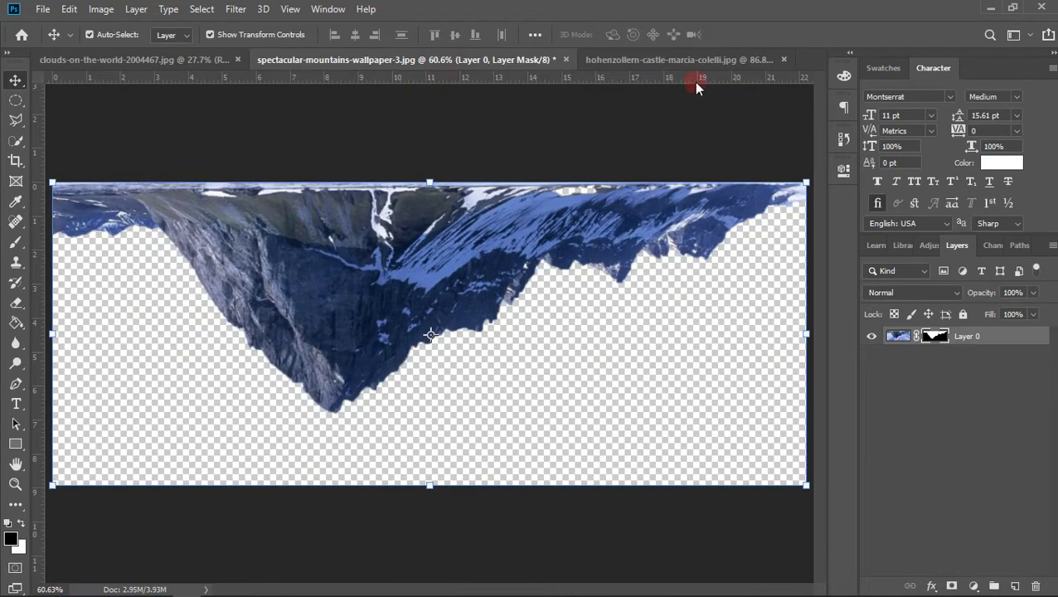
pyautogui.click(656, 60)
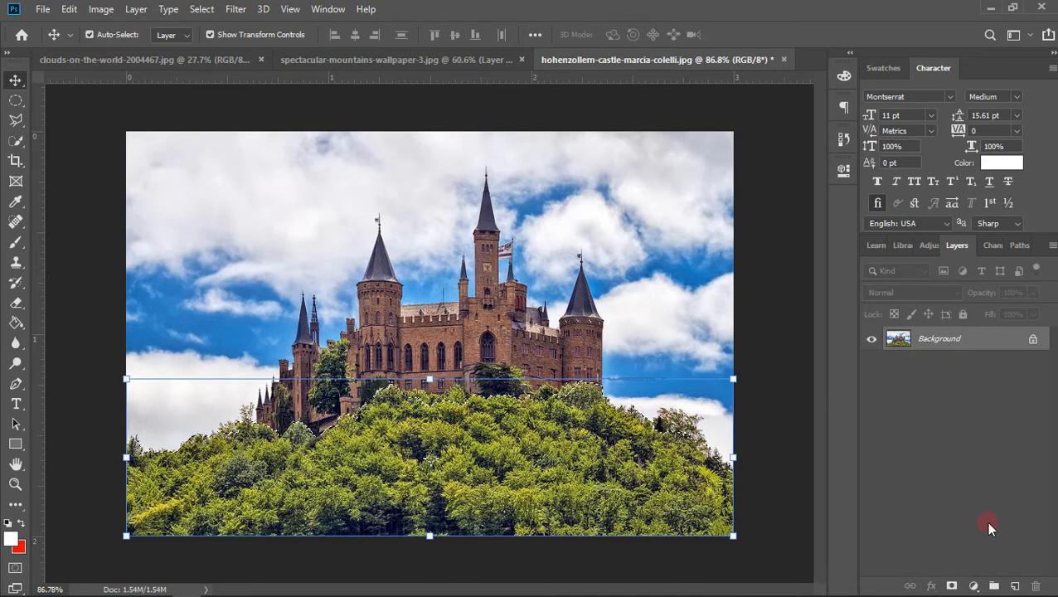
pyautogui.click(955, 586)
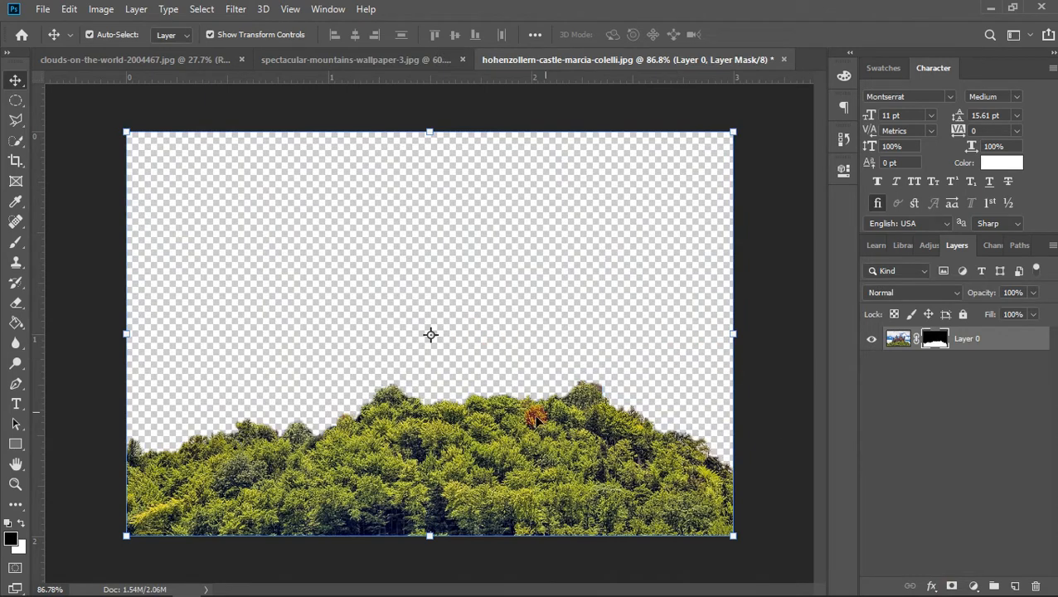
pyautogui.moveTo(472, 469); pyautogui.dragTo(334, 230)
pyautogui.moveTo(340, 273); pyautogui.dragTo(328, 239)
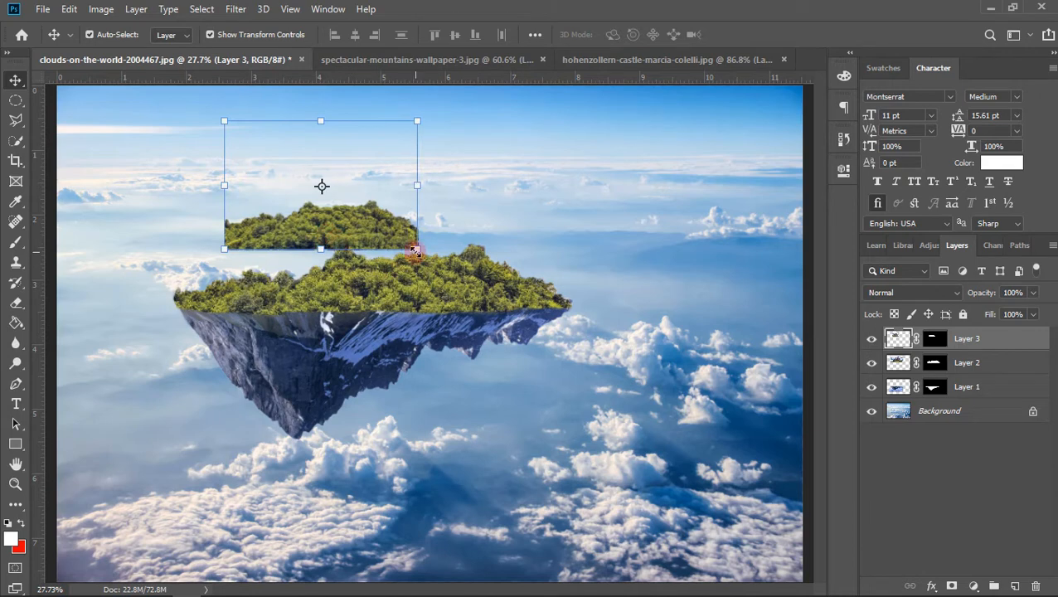
# Scale the second hill copy to 150% and place it over the first hill on the floating mountain
pyautogui.moveTo(414, 251); pyautogui.dragTo(539, 377)
pyautogui.moveTo(409, 323); pyautogui.dragTo(388, 285)
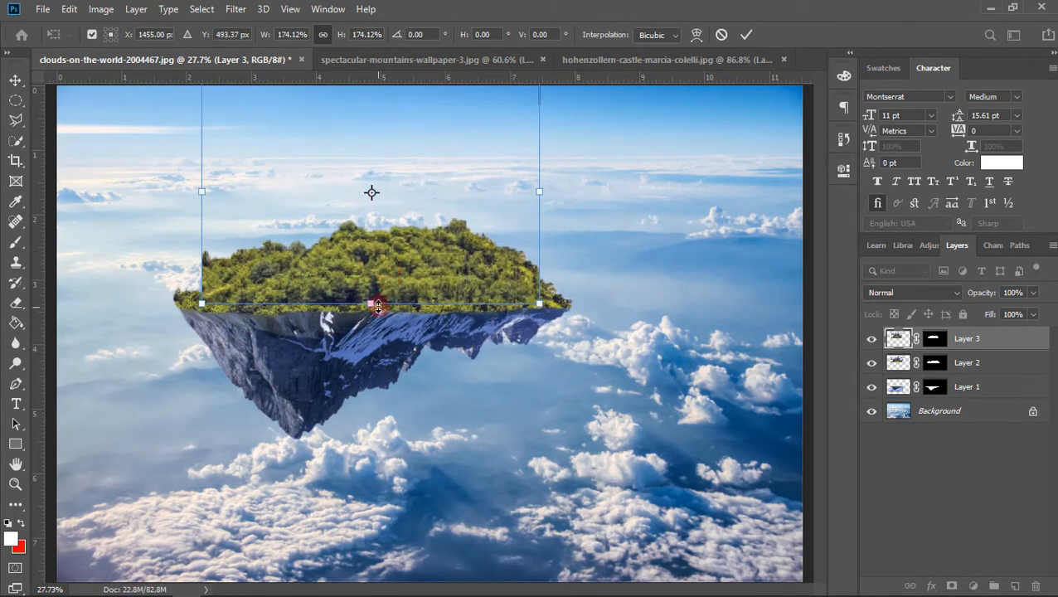
pyautogui.moveTo(547, 304); pyautogui.dragTo(500, 273)
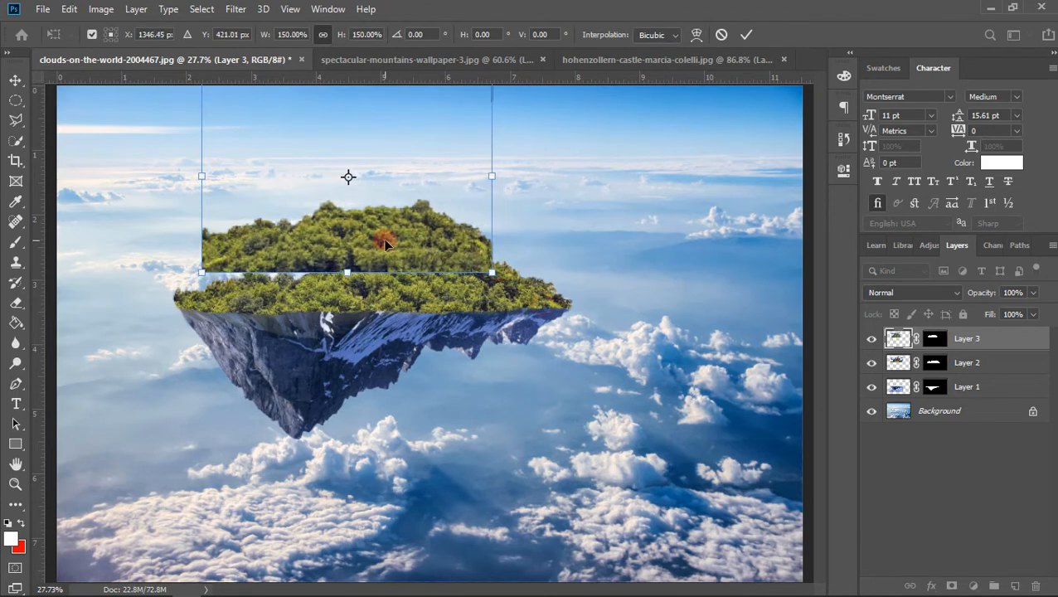
pyautogui.moveTo(384, 247); pyautogui.dragTo(393, 280)
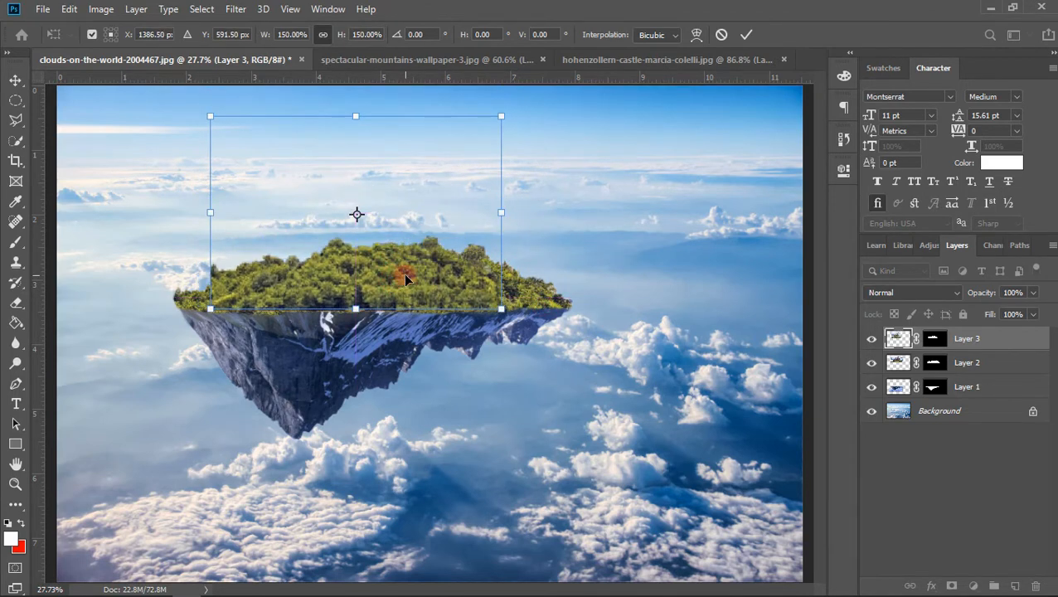
pyautogui.click(746, 34)
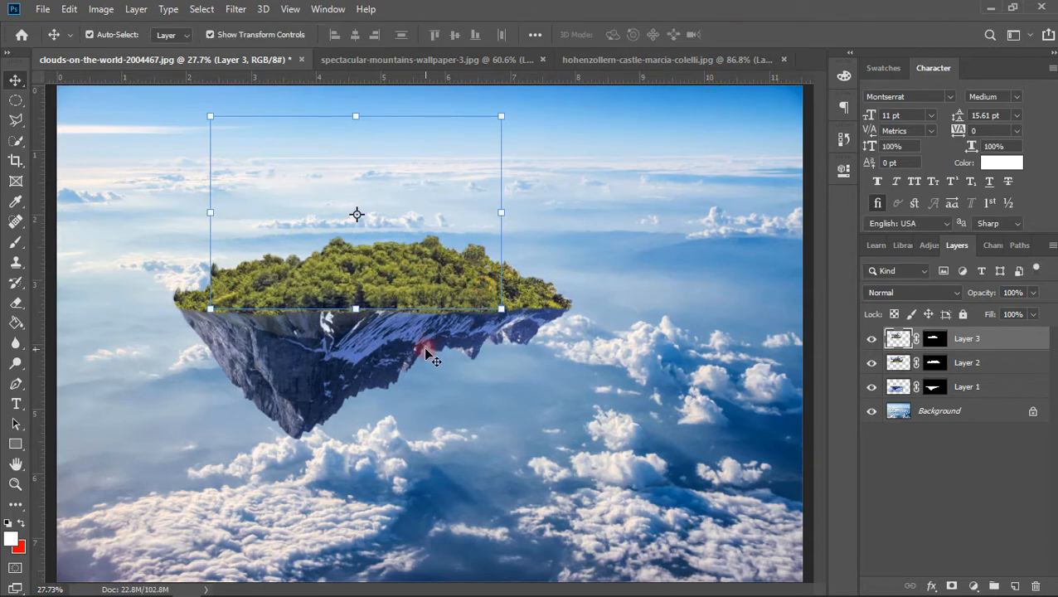
# Open the building photo IMG_20210914_165656 as a new document
pyautogui.click(43, 10)
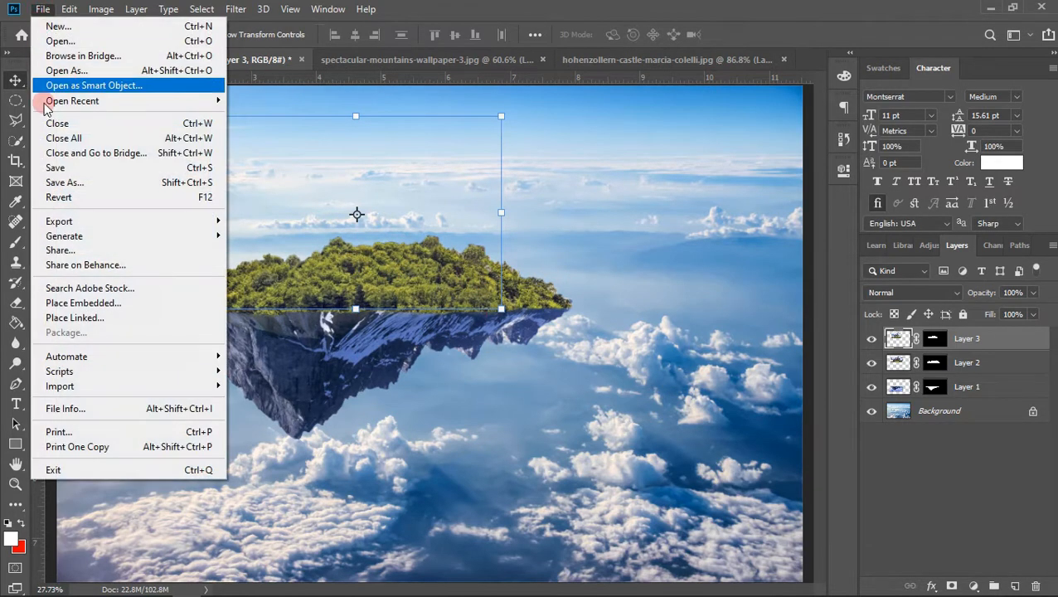
pyautogui.click(78, 39)
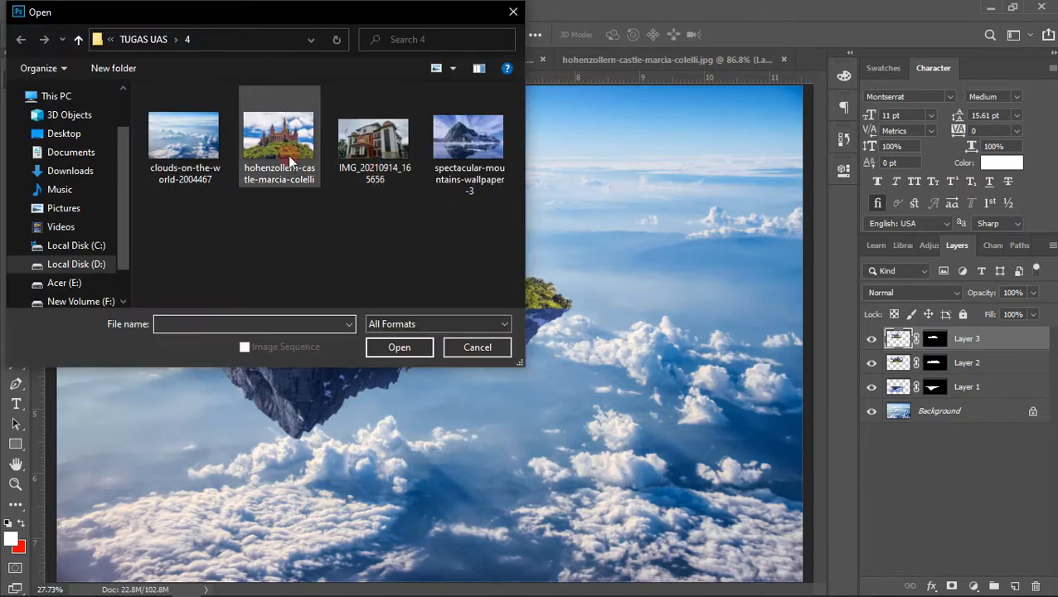
pyautogui.doubleClick(391, 156)
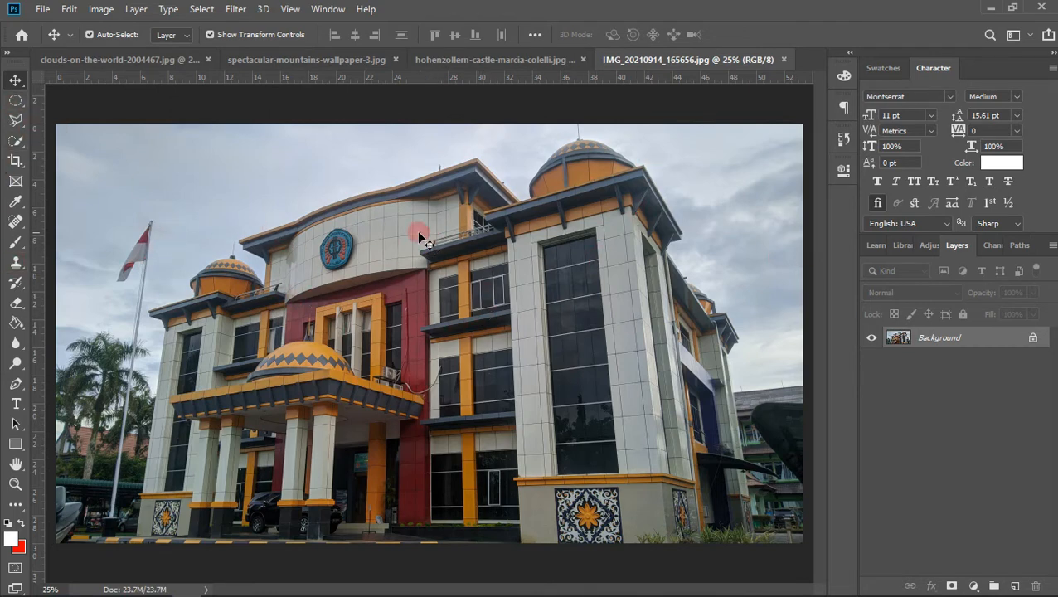
# Select the whole building from its left wing to its right side with the Quick Selection tool
pyautogui.click(16, 146)
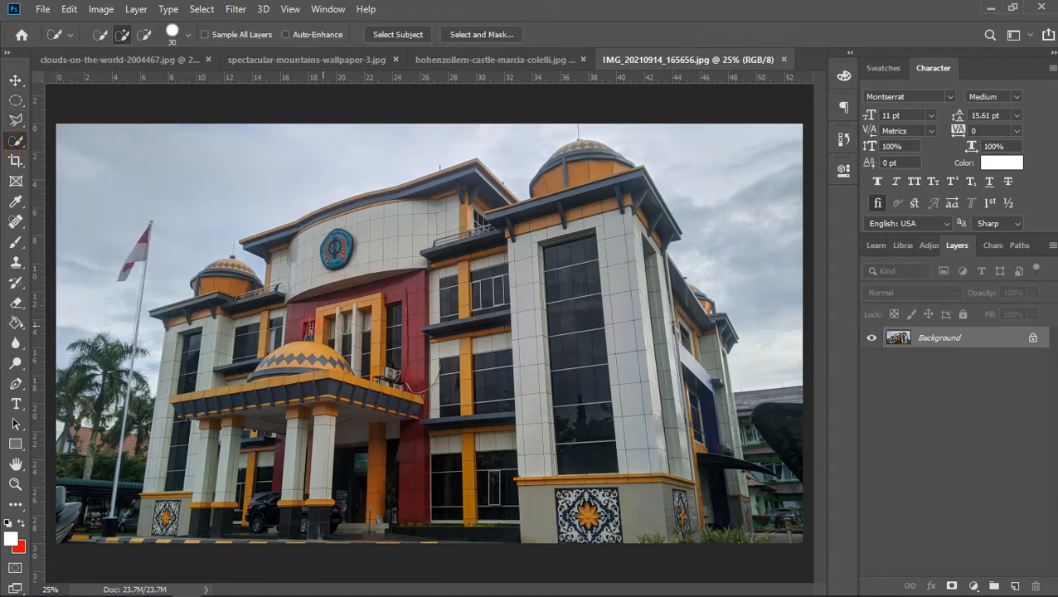
pyautogui.moveTo(165, 506)
pyautogui.mouseDown()
pyautogui.moveTo(182, 447)
pyautogui.moveTo(205, 418)
pyautogui.moveTo(275, 386)
pyautogui.moveTo(370, 396)
pyautogui.moveTo(387, 439)
pyautogui.moveTo(240, 443)
pyautogui.moveTo(389, 480)
pyautogui.moveTo(367, 484)
pyautogui.moveTo(412, 487)
pyautogui.moveTo(512, 428)
pyautogui.moveTo(526, 468)
pyautogui.moveTo(507, 507)
pyautogui.moveTo(444, 508)
pyautogui.moveTo(465, 448)
pyautogui.moveTo(431, 340)
pyautogui.moveTo(361, 380)
pyautogui.moveTo(222, 369)
pyautogui.moveTo(231, 344)
pyautogui.moveTo(206, 371)
pyautogui.moveTo(199, 357)
pyautogui.moveTo(165, 437)
pyautogui.moveTo(163, 476)
pyautogui.moveTo(183, 380)
pyautogui.moveTo(183, 332)
pyautogui.moveTo(170, 316)
pyautogui.moveTo(209, 308)
pyautogui.moveTo(219, 285)
pyautogui.moveTo(305, 300)
pyautogui.moveTo(321, 246)
pyautogui.moveTo(299, 229)
pyautogui.moveTo(270, 233)
pyautogui.moveTo(332, 227)
pyautogui.moveTo(409, 199)
pyautogui.moveTo(339, 205)
pyautogui.mouseUp()
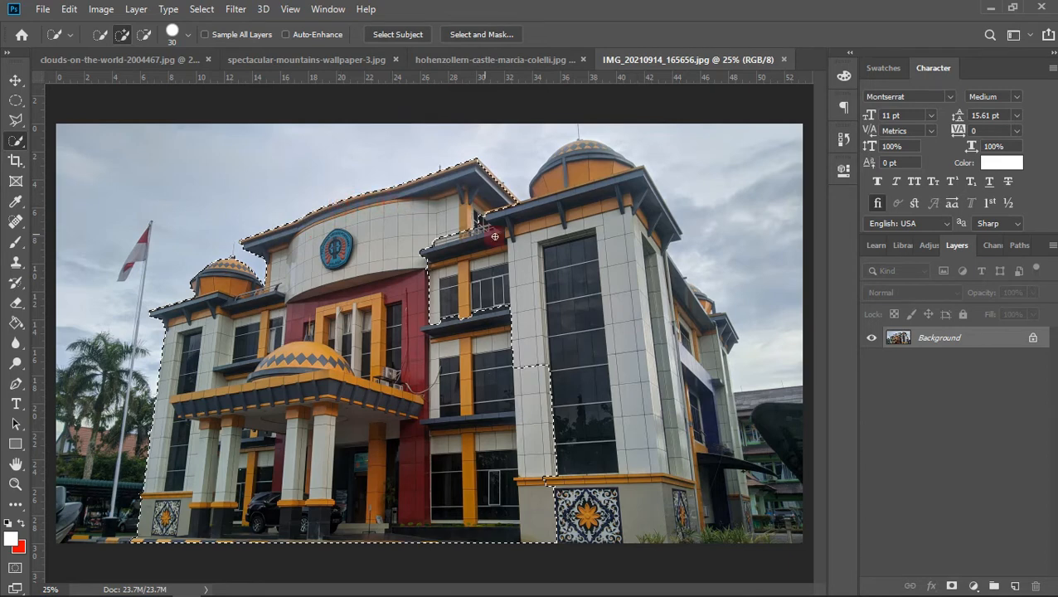
pyautogui.moveTo(494, 236)
pyautogui.mouseDown()
pyautogui.moveTo(538, 229)
pyautogui.moveTo(576, 167)
pyautogui.moveTo(586, 169)
pyautogui.moveTo(630, 281)
pyautogui.moveTo(665, 320)
pyautogui.moveTo(646, 340)
pyautogui.moveTo(605, 339)
pyautogui.moveTo(569, 300)
pyautogui.moveTo(551, 391)
pyautogui.moveTo(621, 416)
pyautogui.moveTo(623, 458)
pyautogui.moveTo(585, 505)
pyautogui.moveTo(612, 518)
pyautogui.moveTo(672, 506)
pyautogui.moveTo(714, 338)
pyautogui.moveTo(721, 411)
pyautogui.mouseUp()
pyautogui.moveTo(729, 447)
pyautogui.mouseDown()
pyautogui.moveTo(733, 503)
pyautogui.moveTo(733, 420)
pyautogui.mouseUp()
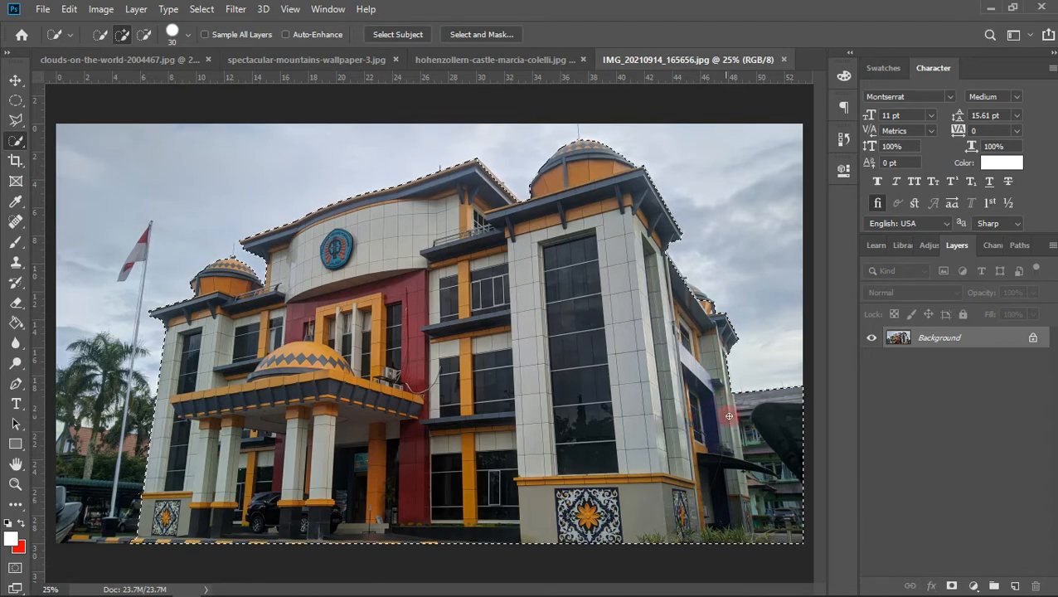
# Subtract the neighbouring structures and dark canopy beyond the building's right wall from the Quick Selection
pyautogui.scroll(2, 740, 473)
pyautogui.moveTo(566, 588); pyautogui.dragTo(646, 588)
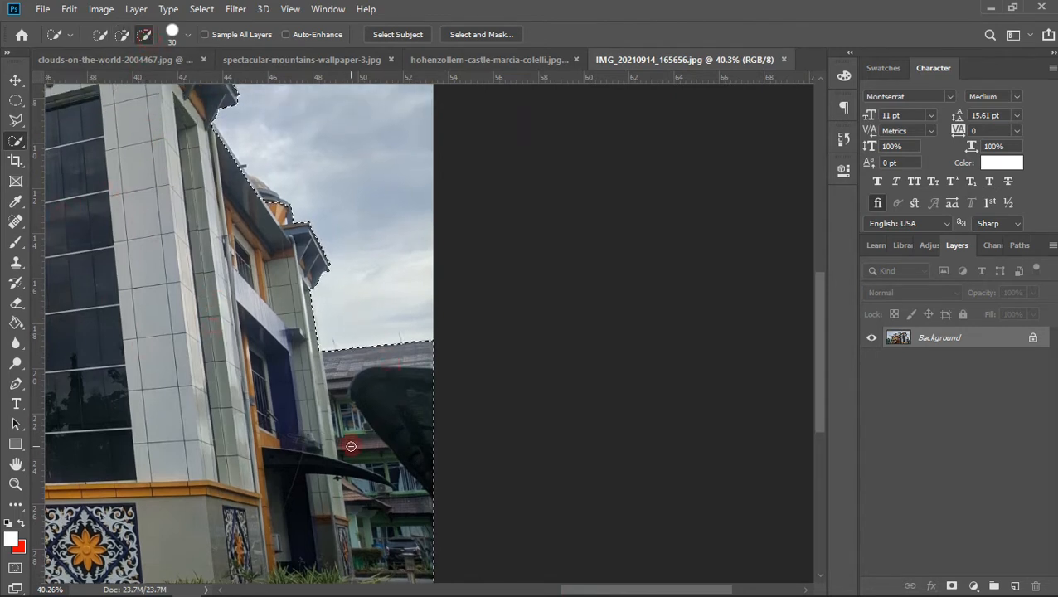
pyautogui.moveTo(349, 444)
pyautogui.mouseDown()
pyautogui.moveTo(315, 555)
pyautogui.moveTo(324, 573)
pyautogui.moveTo(373, 521)
pyautogui.moveTo(403, 423)
pyautogui.moveTo(420, 460)
pyautogui.moveTo(421, 331)
pyautogui.moveTo(387, 379)
pyautogui.mouseUp()
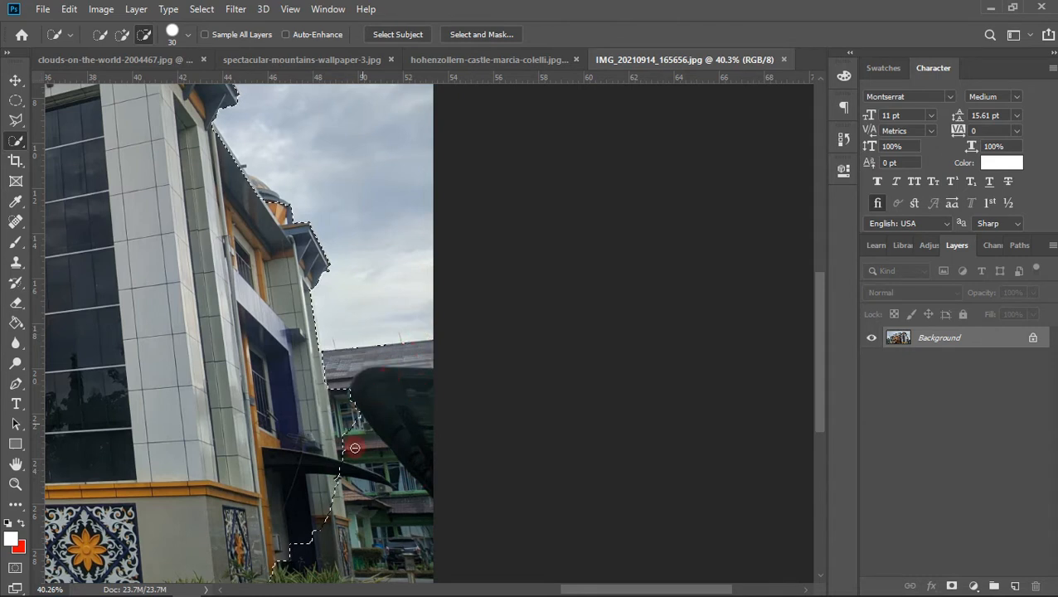
pyautogui.moveTo(355, 447)
pyautogui.mouseDown()
pyautogui.moveTo(352, 403)
pyautogui.moveTo(342, 432)
pyautogui.mouseUp()
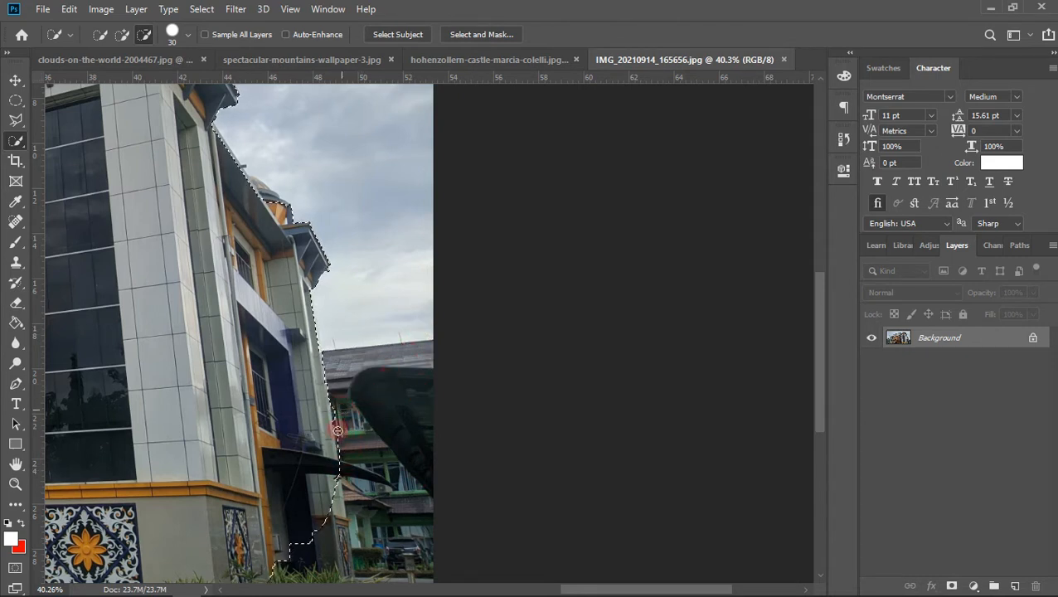
pyautogui.moveTo(339, 408); pyautogui.dragTo(339, 501)
# Try masking the building photo with the current selection, and undo the layer mask
pyautogui.hotkey('ctrl', '0')
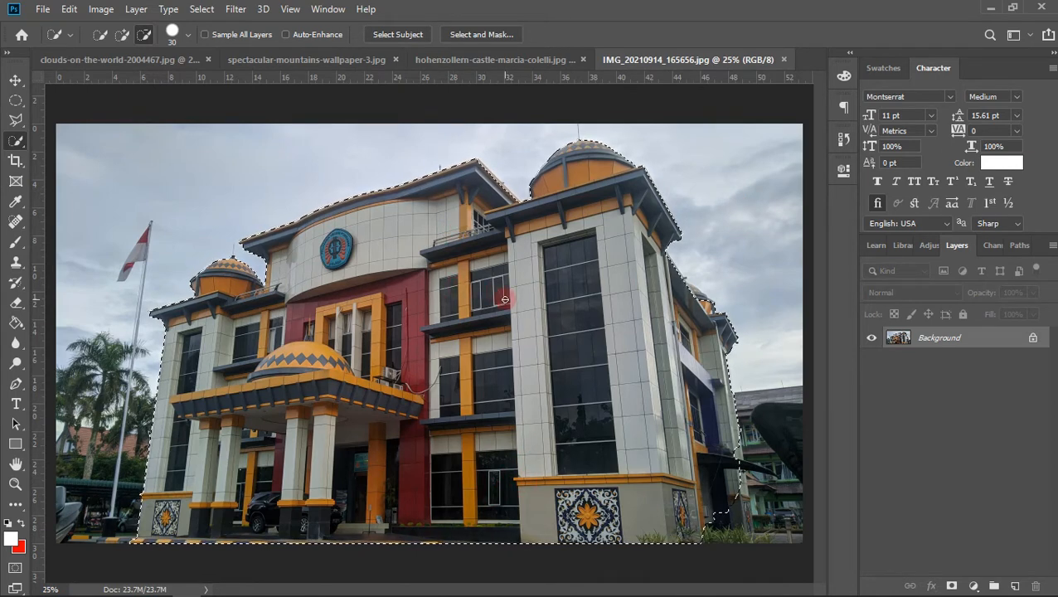
pyautogui.hotkey('ctrl', '0')
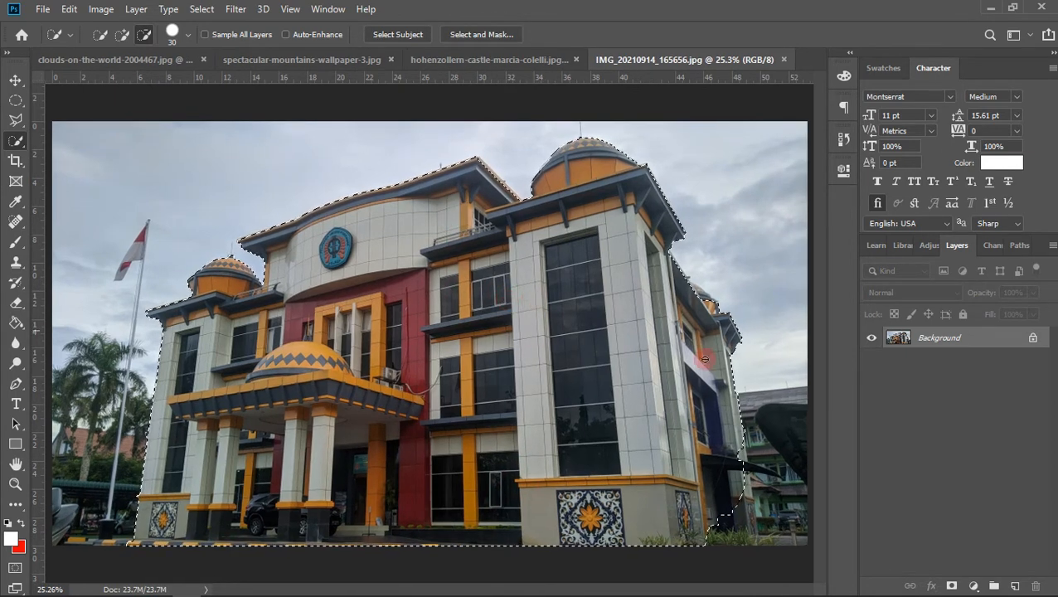
pyautogui.click(952, 586)
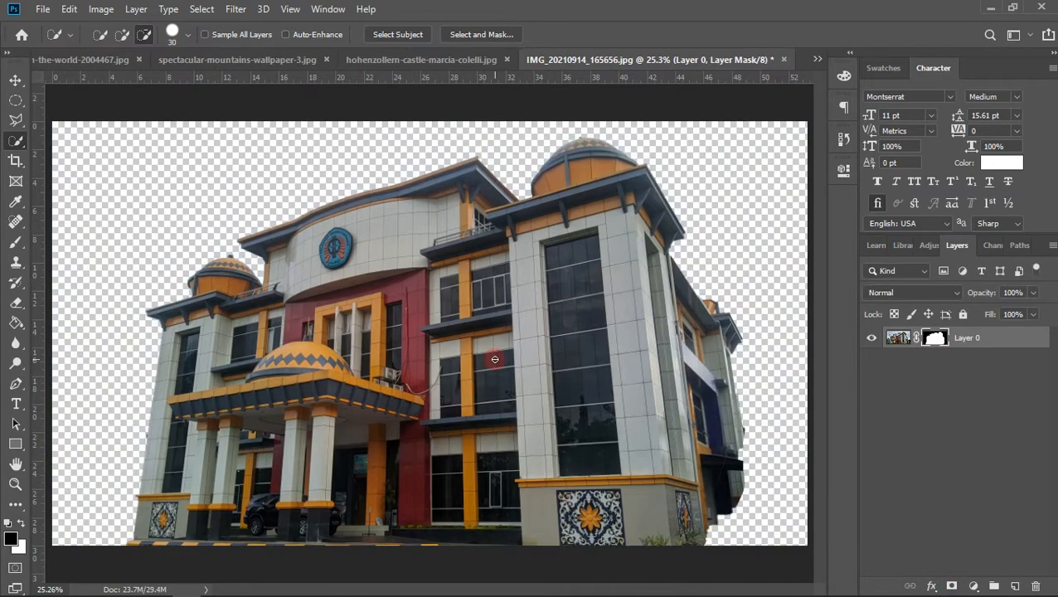
pyautogui.hotkey('ctrl', 'z')
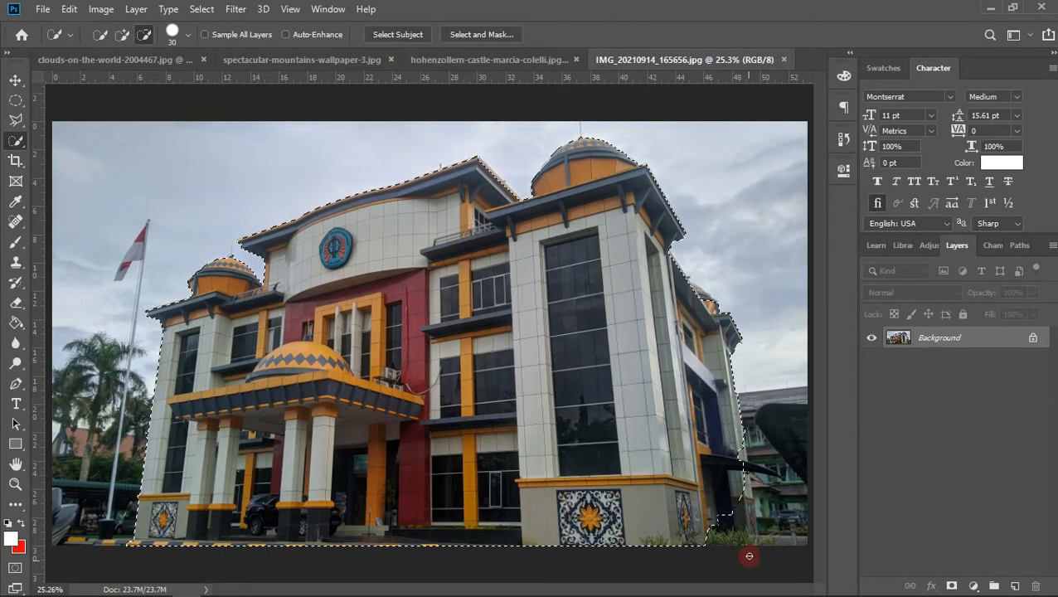
# Refine the selection at the building's lower right corner so it includes the wall base and plants down to the photo's bottom edge
pyautogui.scroll(3, 753, 543)
pyautogui.scroll(1, 753, 544)
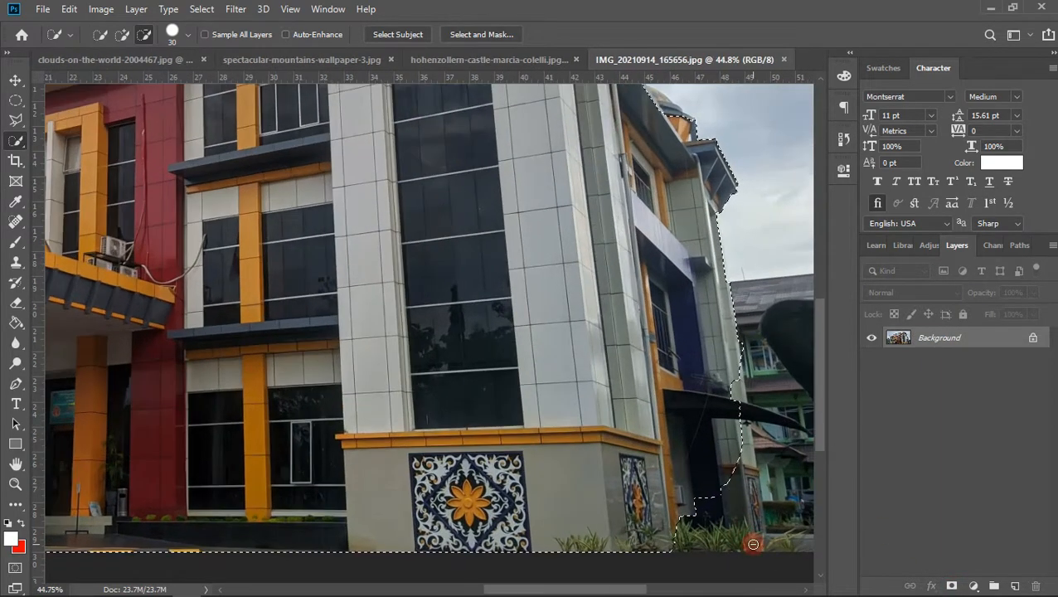
pyautogui.click(121, 35)
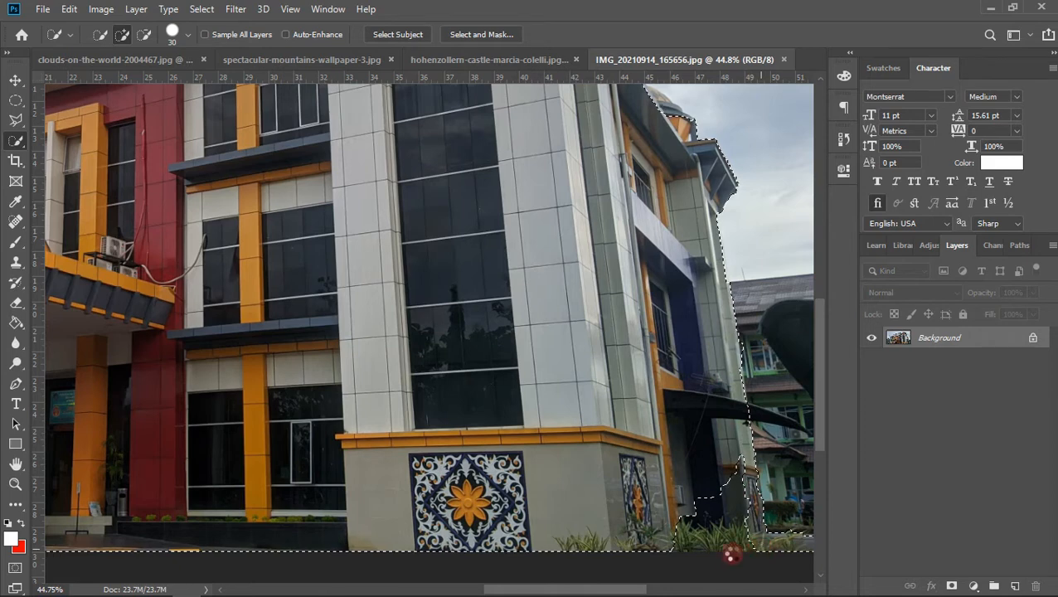
pyautogui.hotkey('ctrl', 'z')
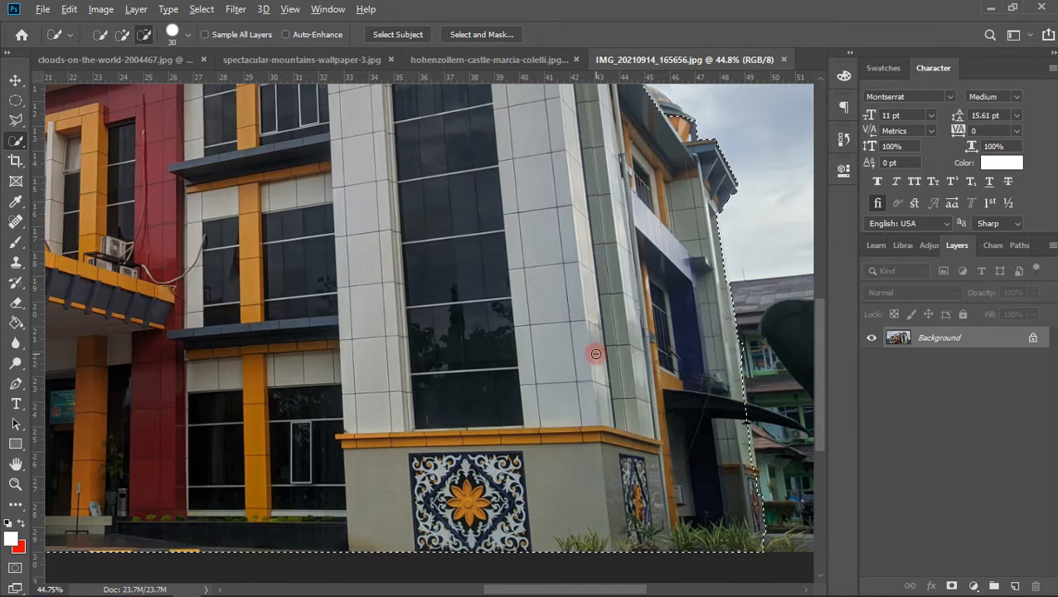
pyautogui.scroll(-5, 595, 351)
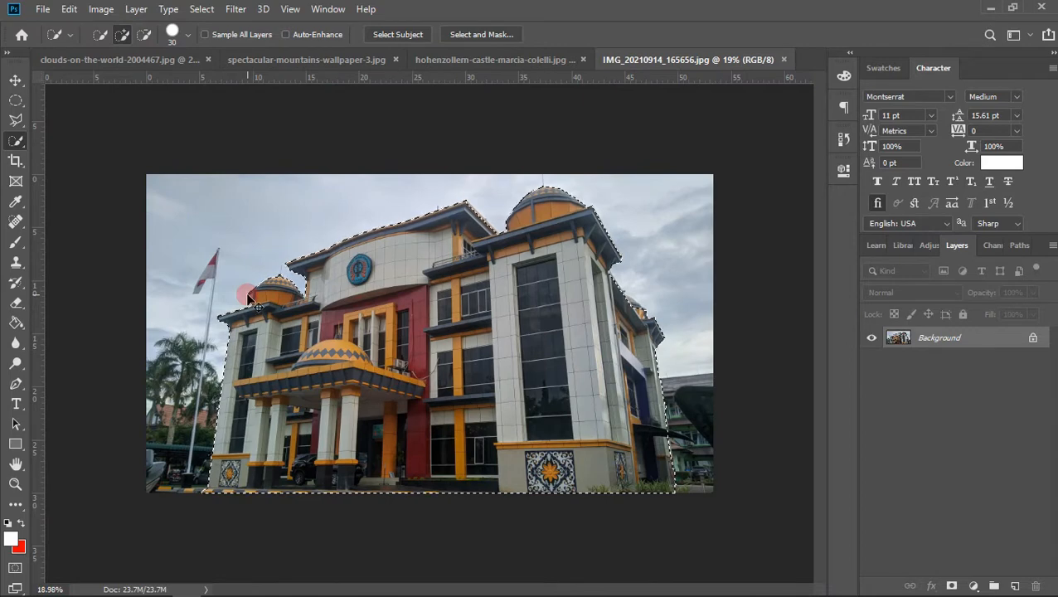
pyautogui.scroll(1, 248, 294)
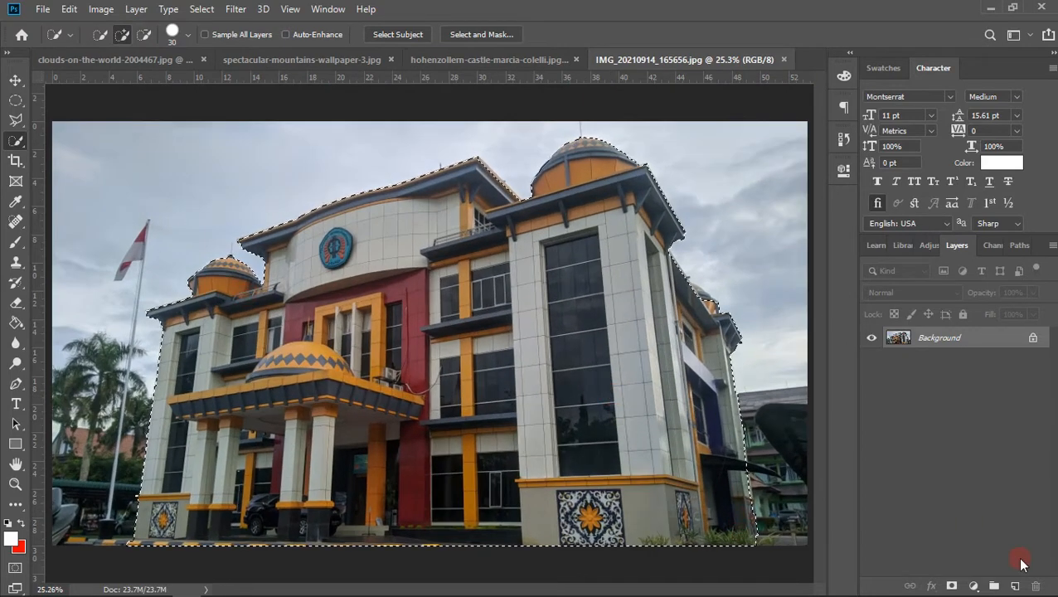
# Mask the photo down to the selected building and move it into the clouds document
pyautogui.click(951, 585)
pyautogui.click(16, 81)
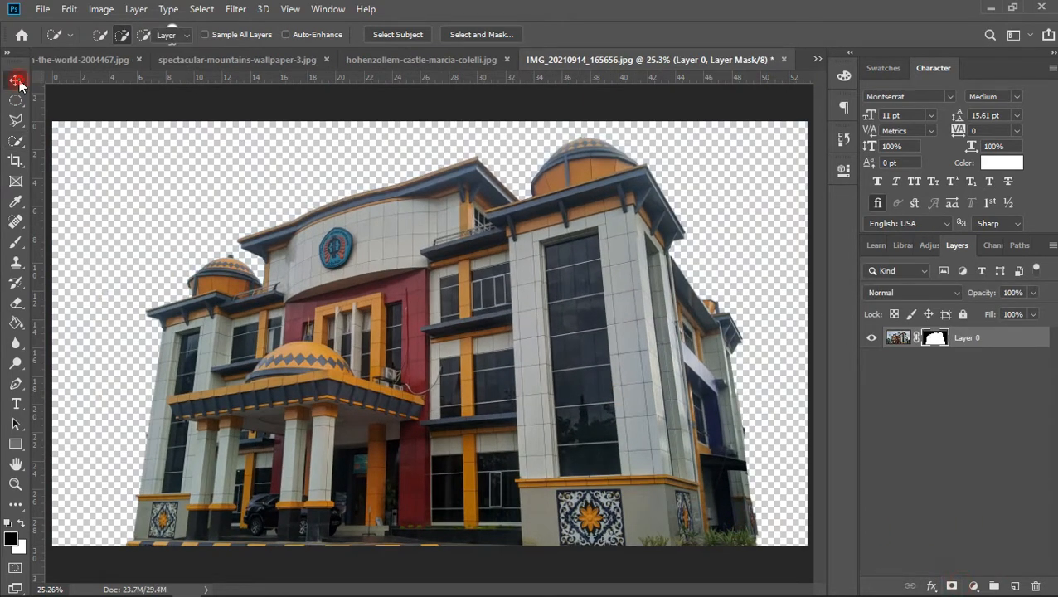
pyautogui.moveTo(356, 383); pyautogui.dragTo(322, 227)
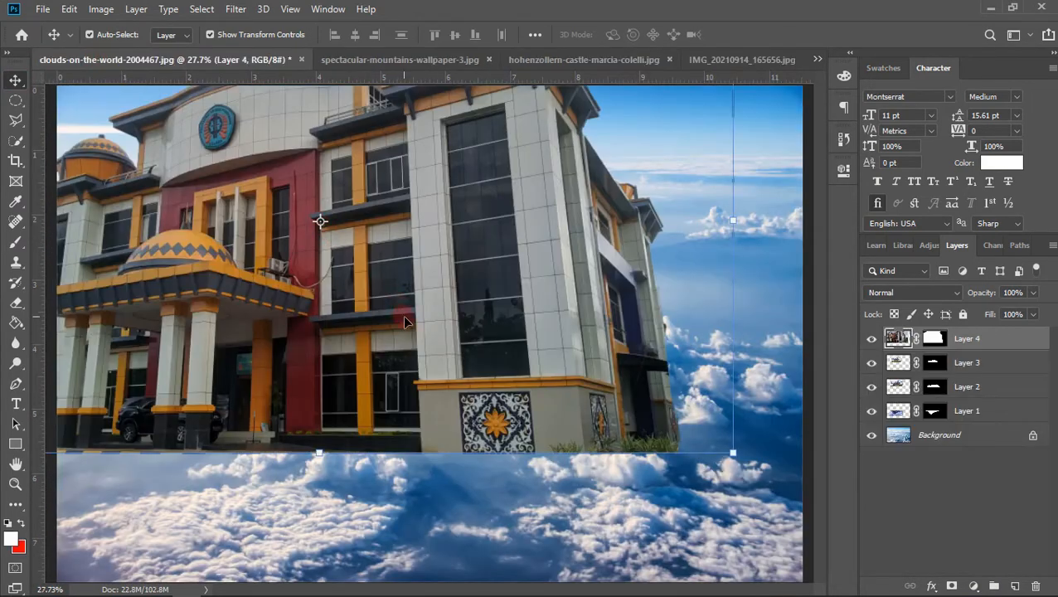
# Scale the building down to roughly the island's width and place it standing on the green hill
pyautogui.scroll(-9, 404, 317)
pyautogui.moveTo(411, 317); pyautogui.dragTo(432, 358)
pyautogui.moveTo(576, 424); pyautogui.dragTo(416, 333)
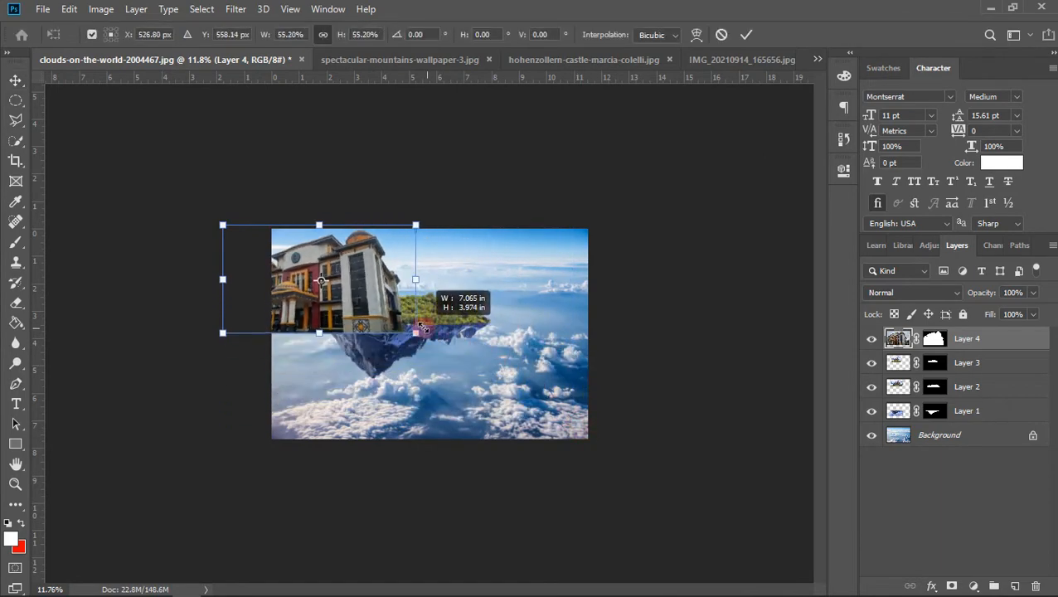
pyautogui.scroll(5, 461, 282)
pyautogui.scroll(2, 464, 286)
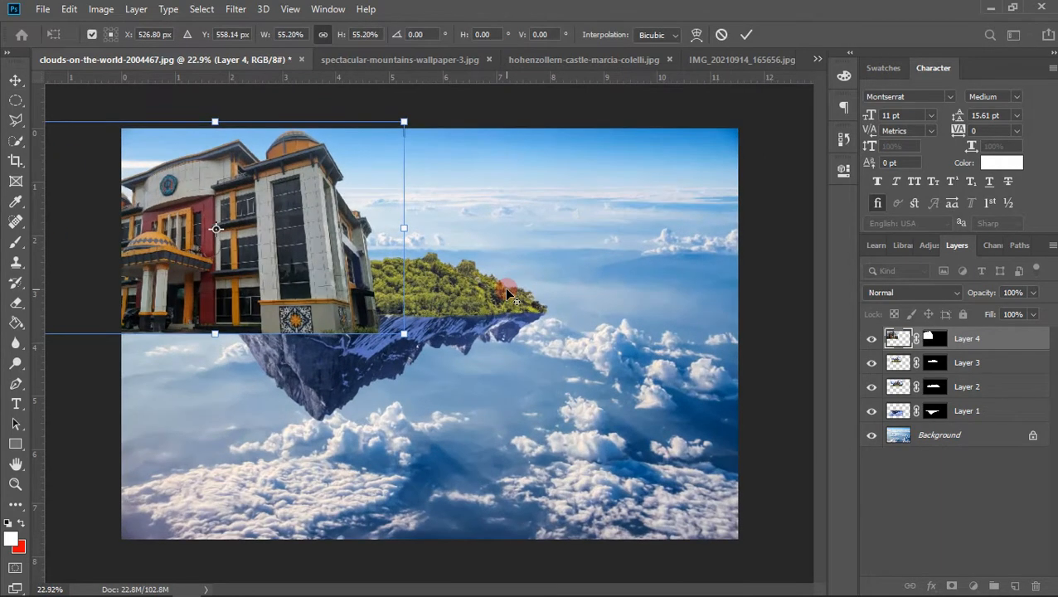
pyautogui.scroll(1, 506, 294)
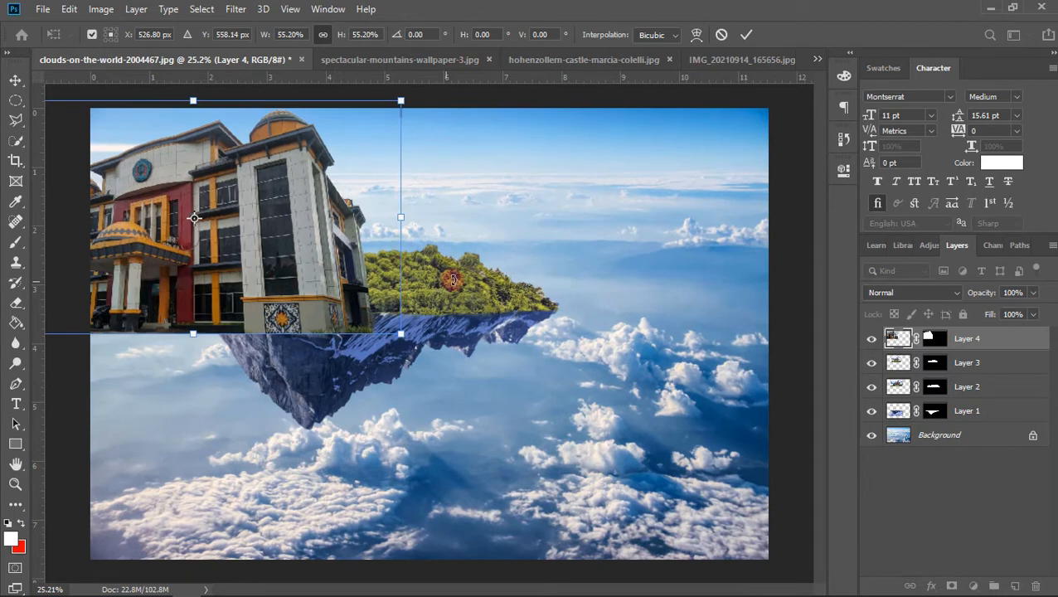
pyautogui.moveTo(294, 267); pyautogui.dragTo(461, 233)
pyautogui.moveTo(564, 296); pyautogui.dragTo(502, 274)
pyautogui.moveTo(403, 209); pyautogui.dragTo(435, 244)
pyautogui.click(744, 34)
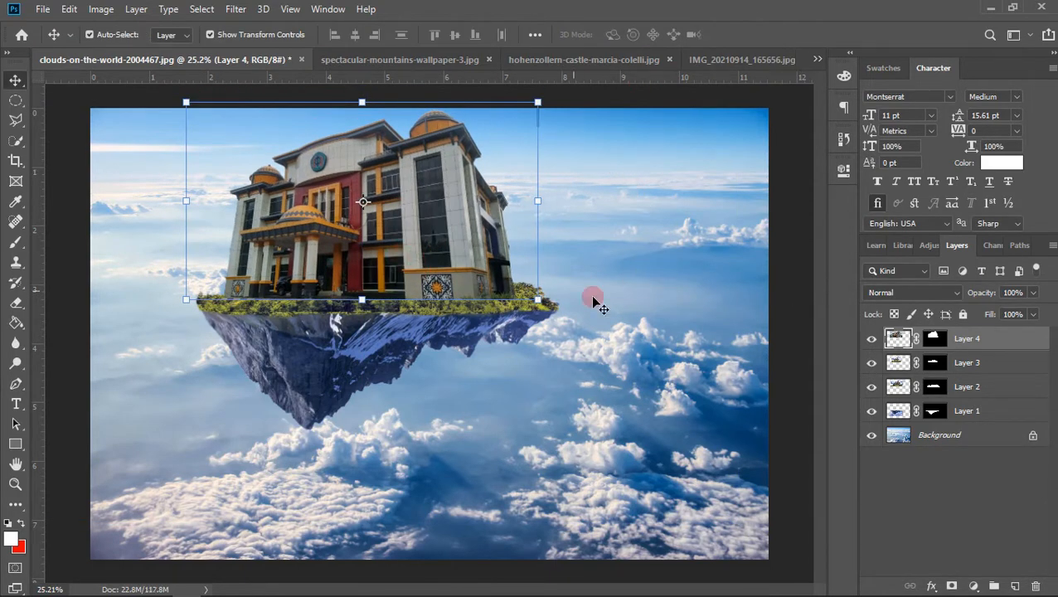
# Reorder the building layer, Layer 4, below the two hill layers and above the mountain layer
pyautogui.moveTo(974, 340); pyautogui.dragTo(977, 387)
pyautogui.scroll(3, 354, 234)
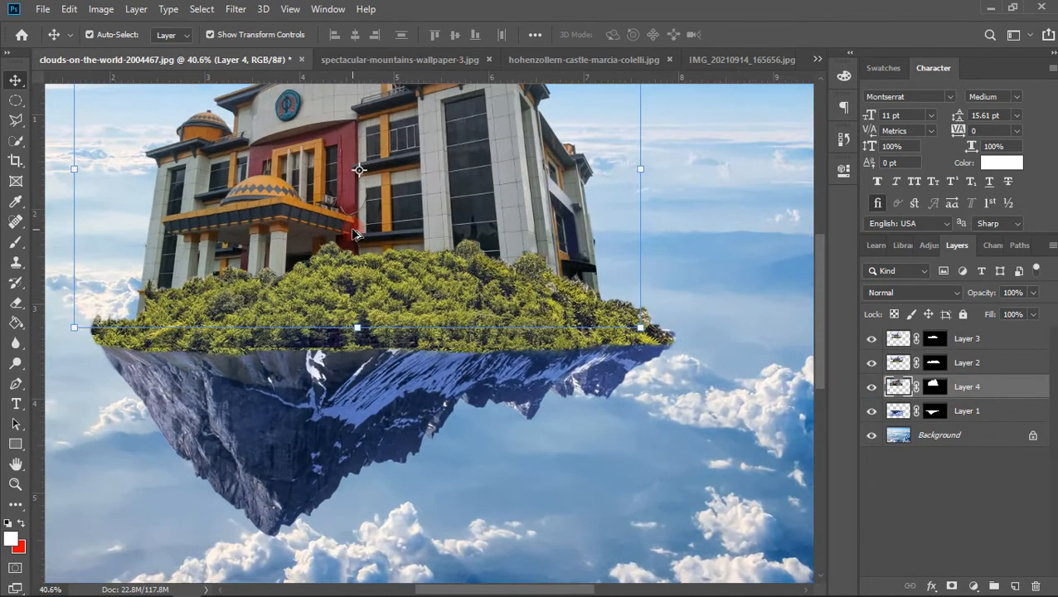
pyautogui.scroll(2, 368, 236)
pyautogui.scroll(-3, 368, 236)
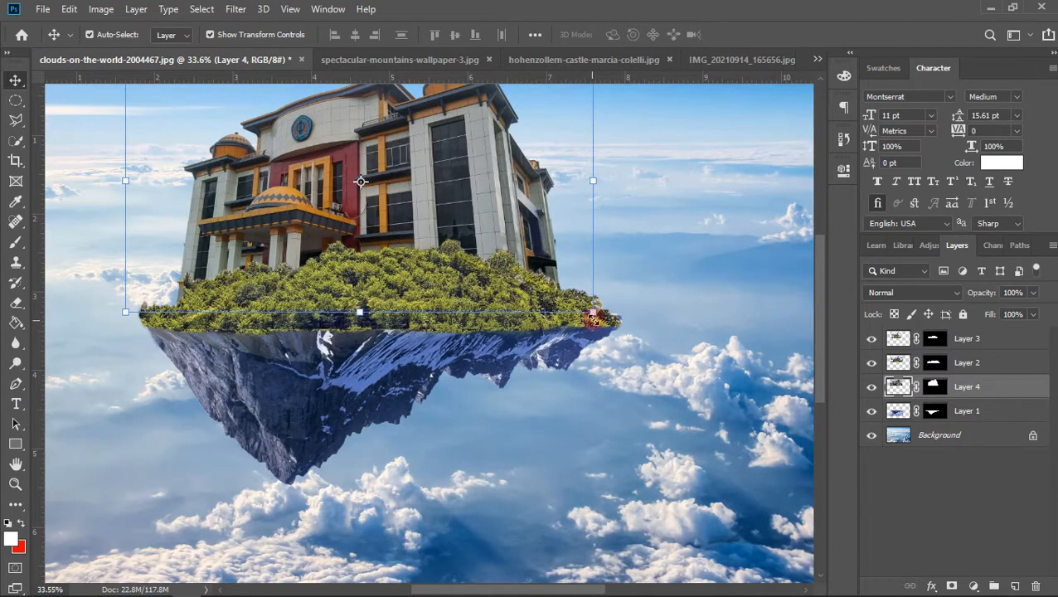
# Scale the building to 88.81% and reposition it centrally behind the hills of the floating island
pyautogui.click(592, 313)
pyautogui.moveTo(592, 313); pyautogui.dragTo(549, 303)
pyautogui.moveTo(376, 173); pyautogui.dragTo(399, 186)
pyautogui.scroll(2, 268, 303)
pyautogui.scroll(-4, 269, 303)
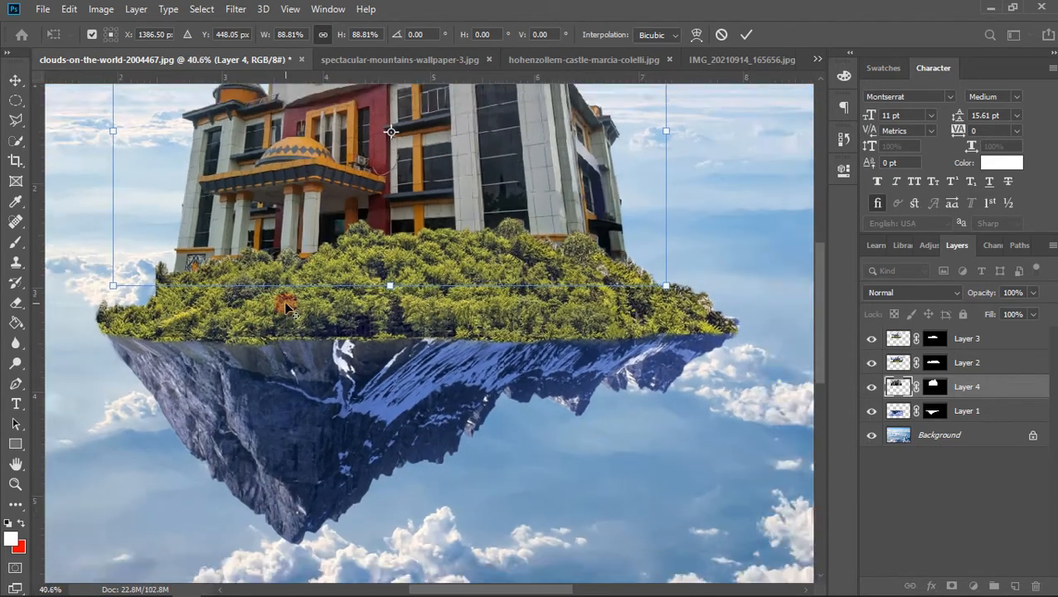
pyautogui.scroll(2, 353, 200)
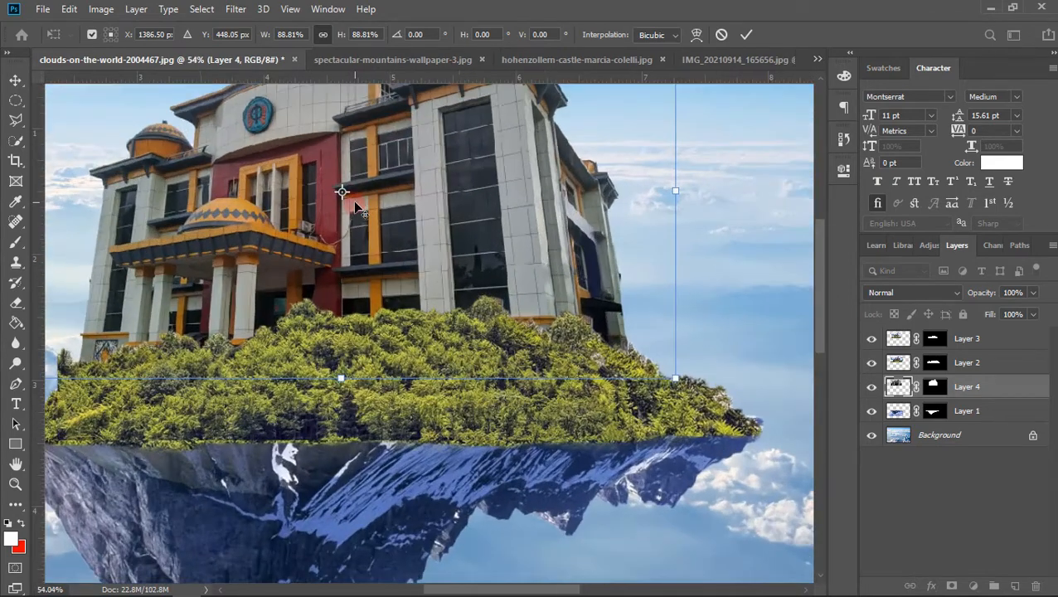
pyautogui.scroll(-4, 265, 282)
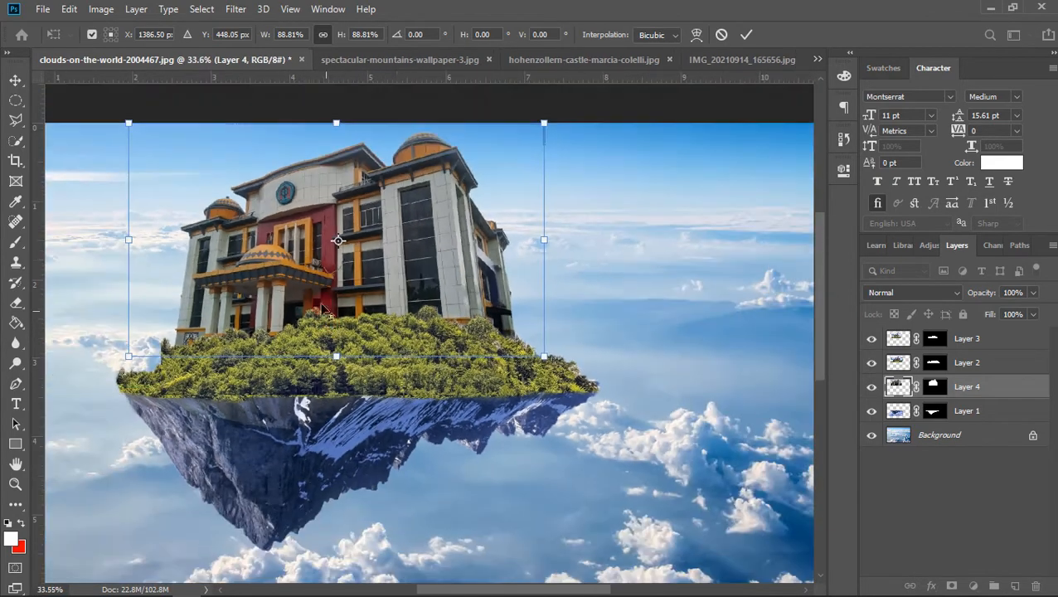
pyautogui.scroll(2, 222, 178)
pyautogui.scroll(3, 249, 157)
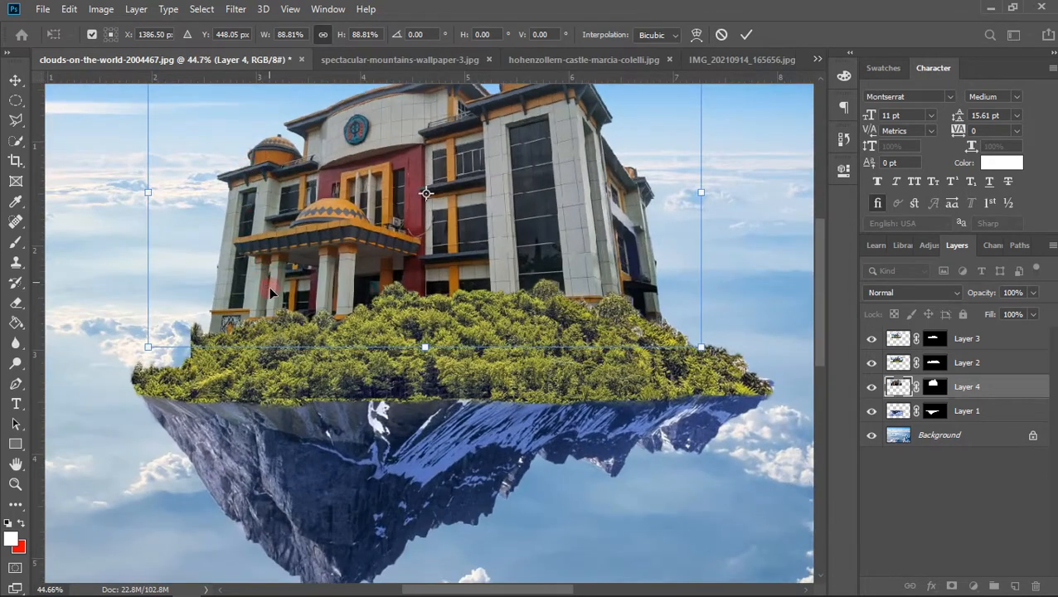
pyautogui.scroll(1, 250, 403)
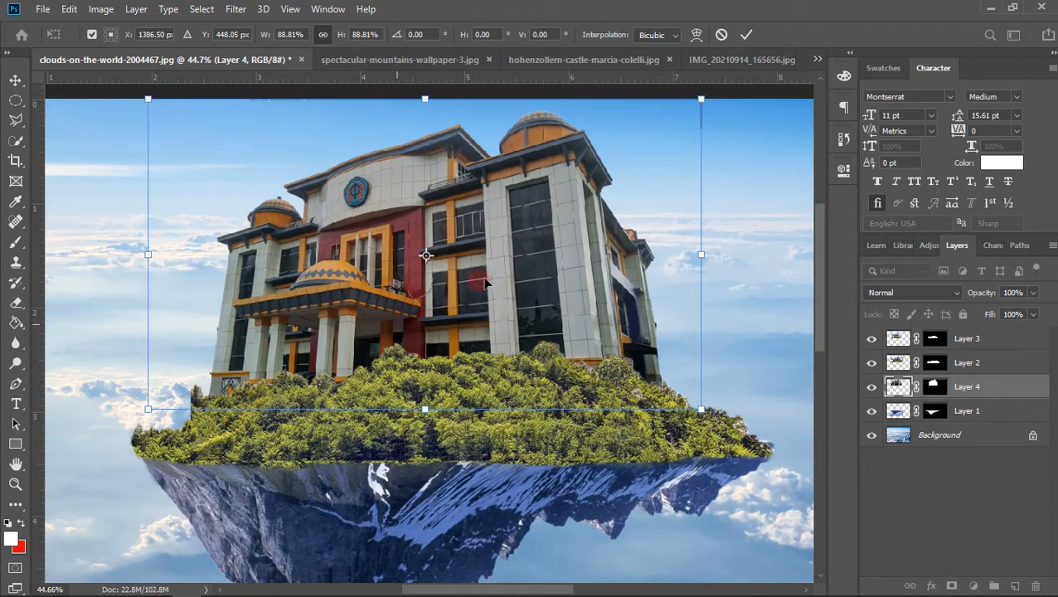
pyautogui.scroll(1, 560, 274)
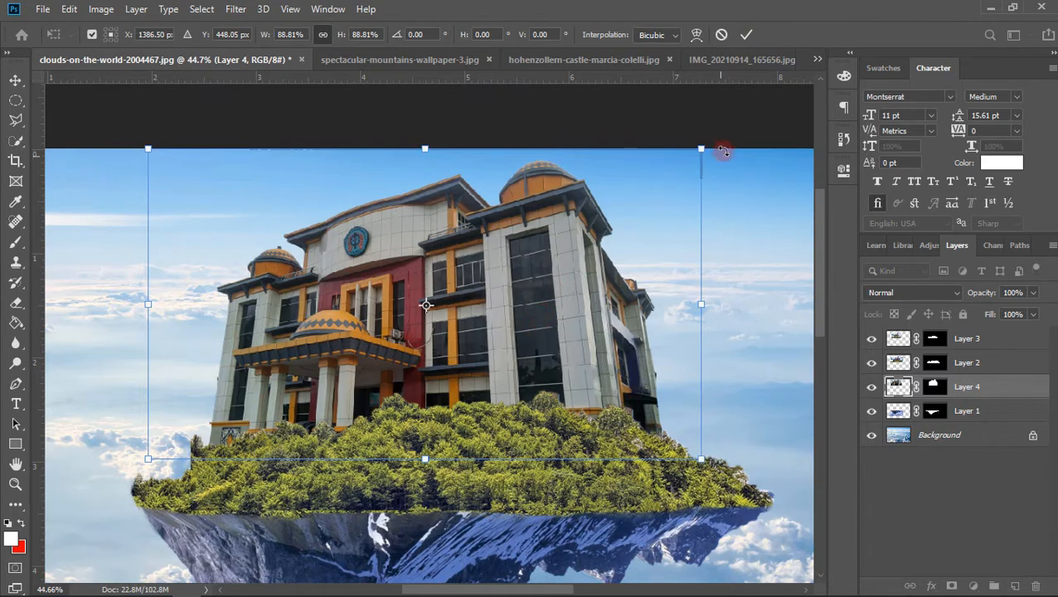
# Reduce the building's transform scale to 85.20%, keeping its base behind the hills, and apply the transform
pyautogui.moveTo(699, 149); pyautogui.dragTo(678, 161)
pyautogui.moveTo(530, 306); pyautogui.dragTo(541, 307)
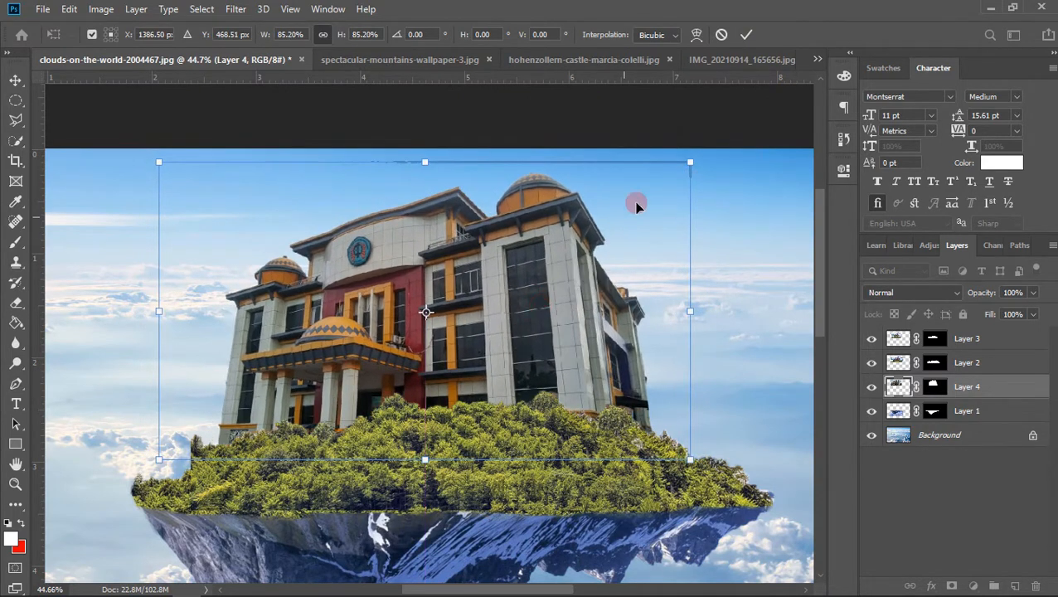
pyautogui.click(745, 38)
pyautogui.scroll(-4, 512, 310)
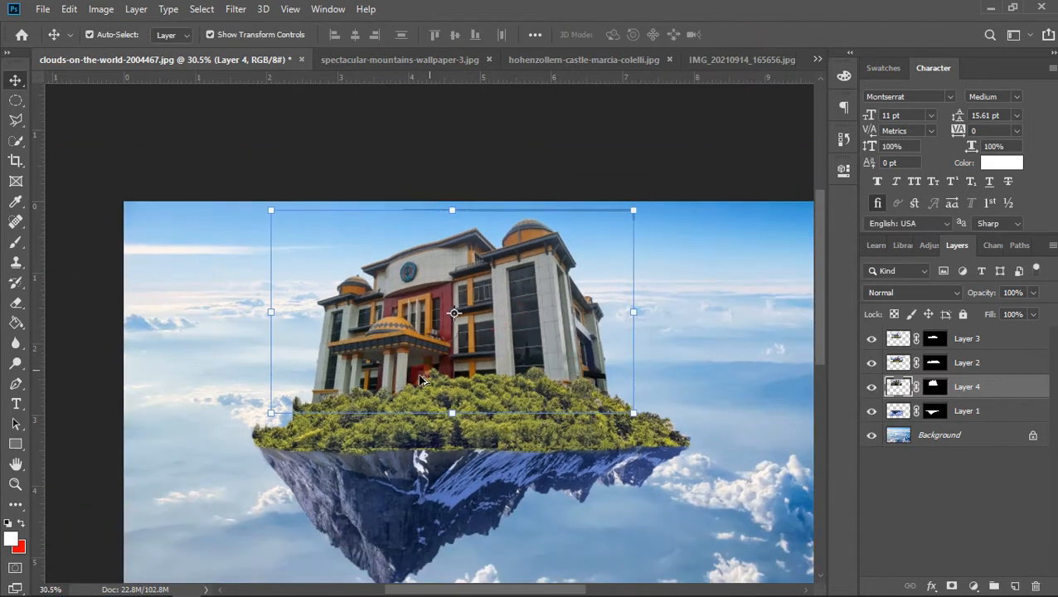
pyautogui.scroll(4, 336, 423)
pyautogui.hotkey('ctrl', 't')
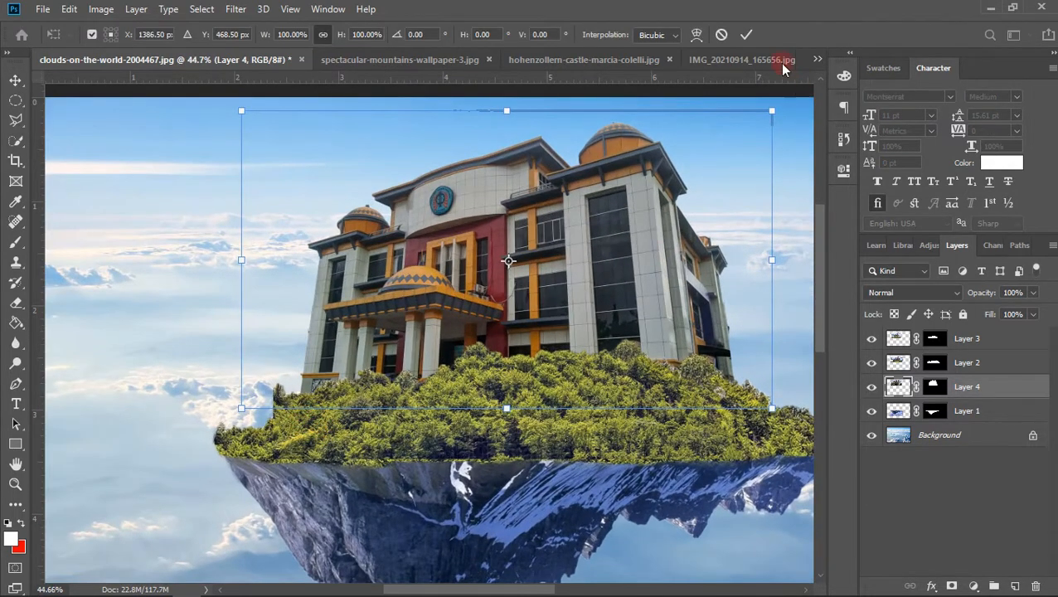
pyautogui.click(746, 37)
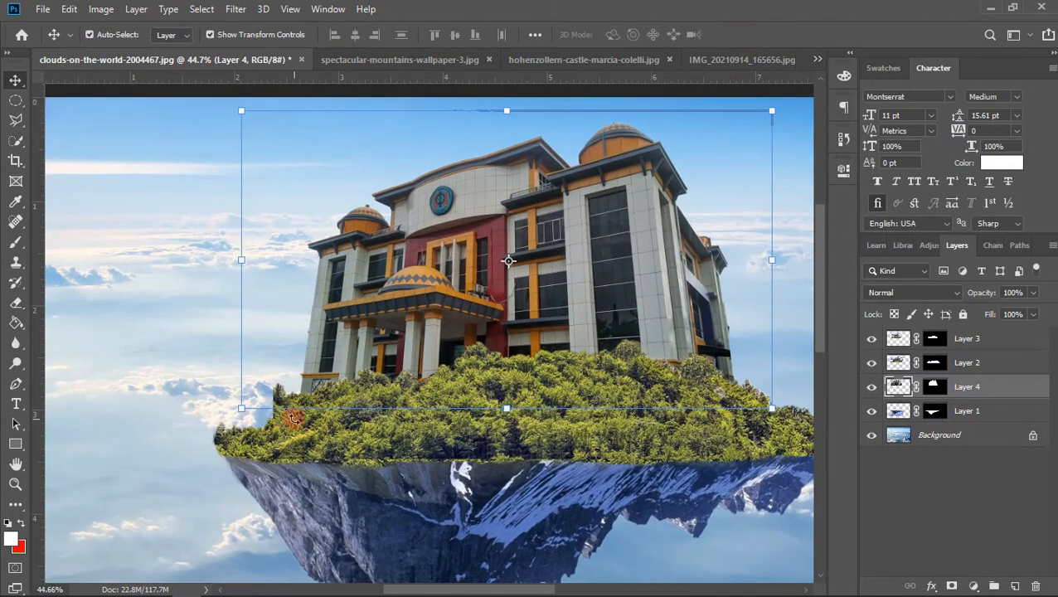
# Try shifting the top hill layer, Layer 3, toward the island's left tip, and undo the move
pyautogui.click(17, 100)
pyautogui.click(15, 80)
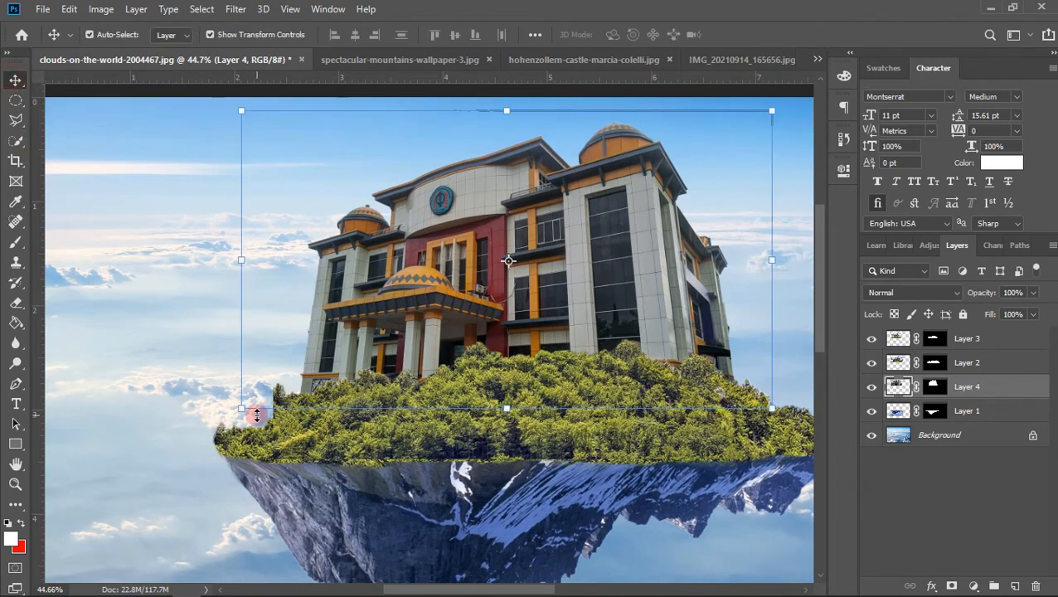
pyautogui.click(259, 445)
pyautogui.click(286, 421)
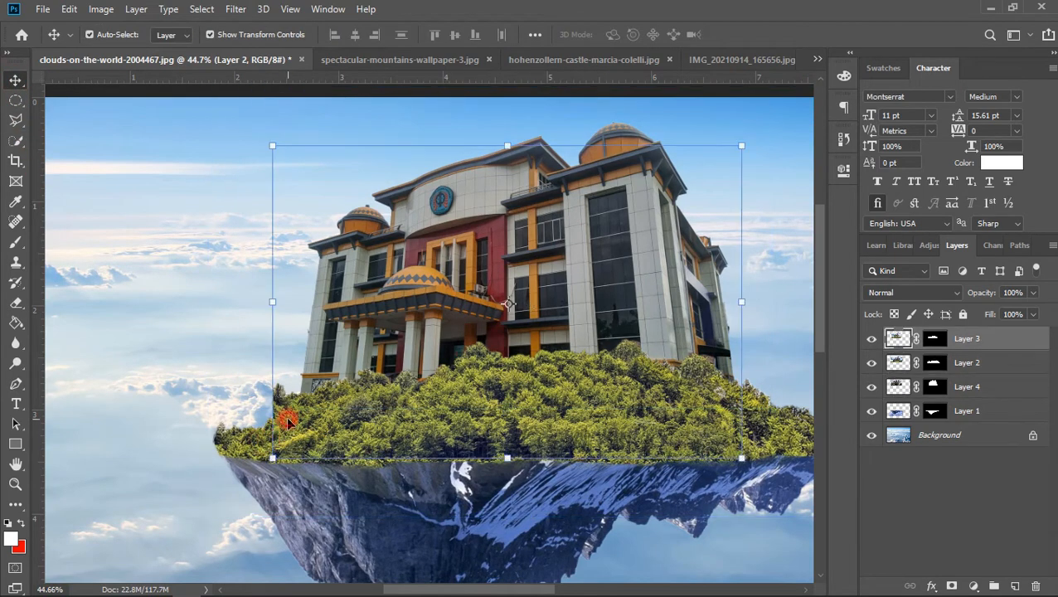
pyautogui.moveTo(286, 420); pyautogui.dragTo(239, 423)
pyautogui.hotkey('ctrl', 'z')
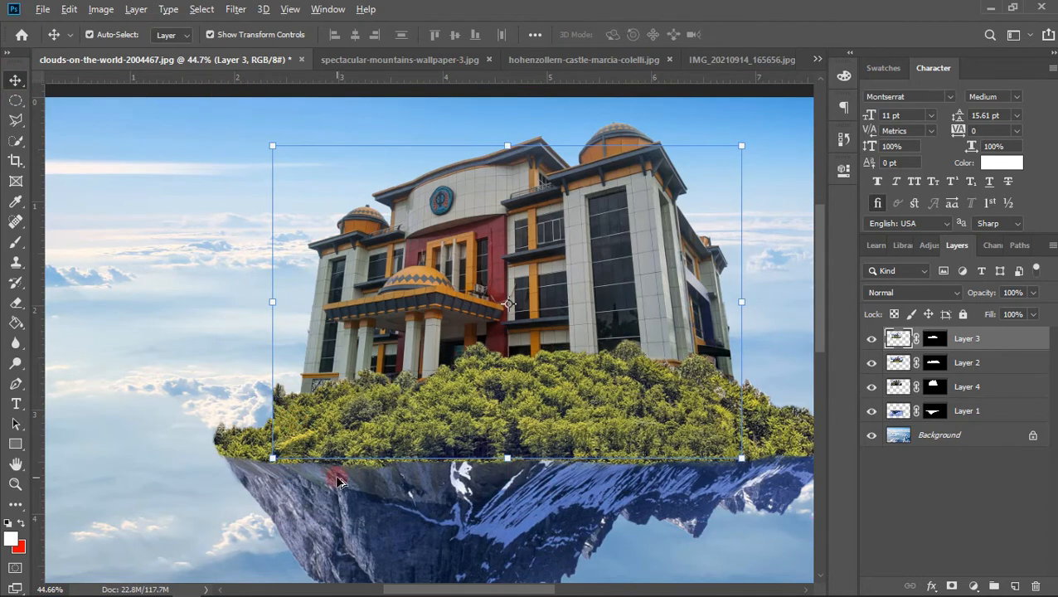
# Erase Layer 3's hard lower edge with the Eraser from the island's left side to its middle, just above the rock
pyautogui.scroll(3, 332, 479)
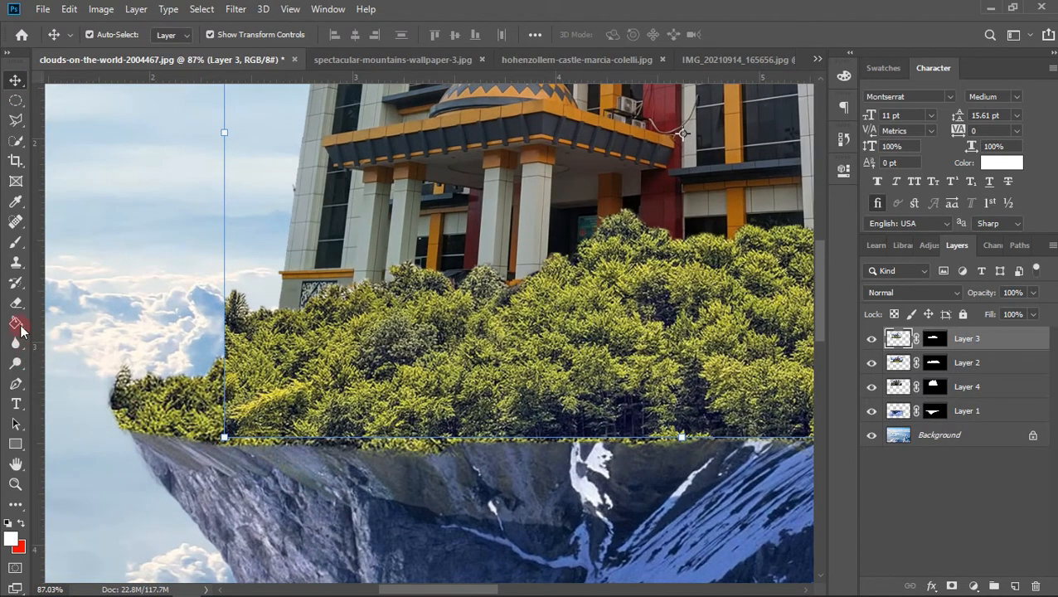
pyautogui.click(17, 307)
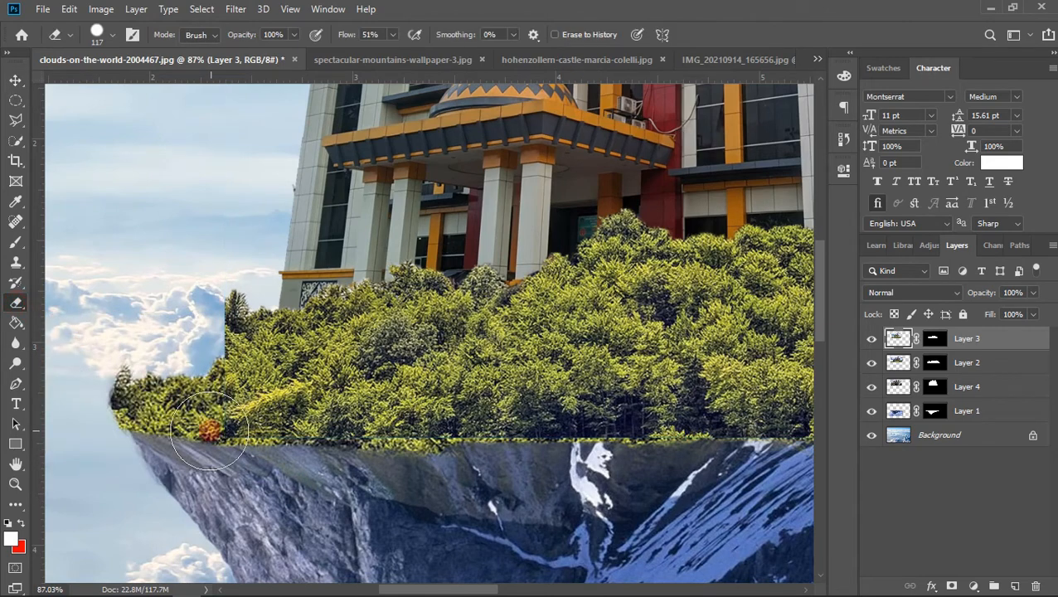
pyautogui.moveTo(156, 435)
pyautogui.mouseDown()
pyautogui.moveTo(244, 409)
pyautogui.moveTo(233, 415)
pyautogui.moveTo(425, 429)
pyautogui.mouseUp()
pyautogui.scroll(-3, 425, 429)
pyautogui.scroll(3, 663, 480)
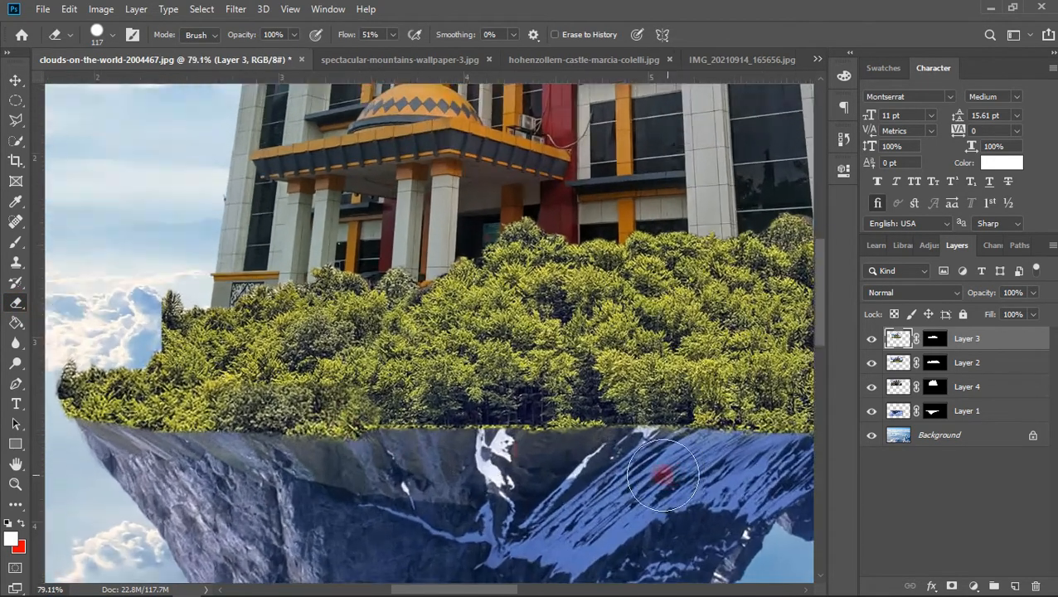
pyautogui.moveTo(307, 425); pyautogui.dragTo(616, 419)
pyautogui.scroll(-3, 616, 420)
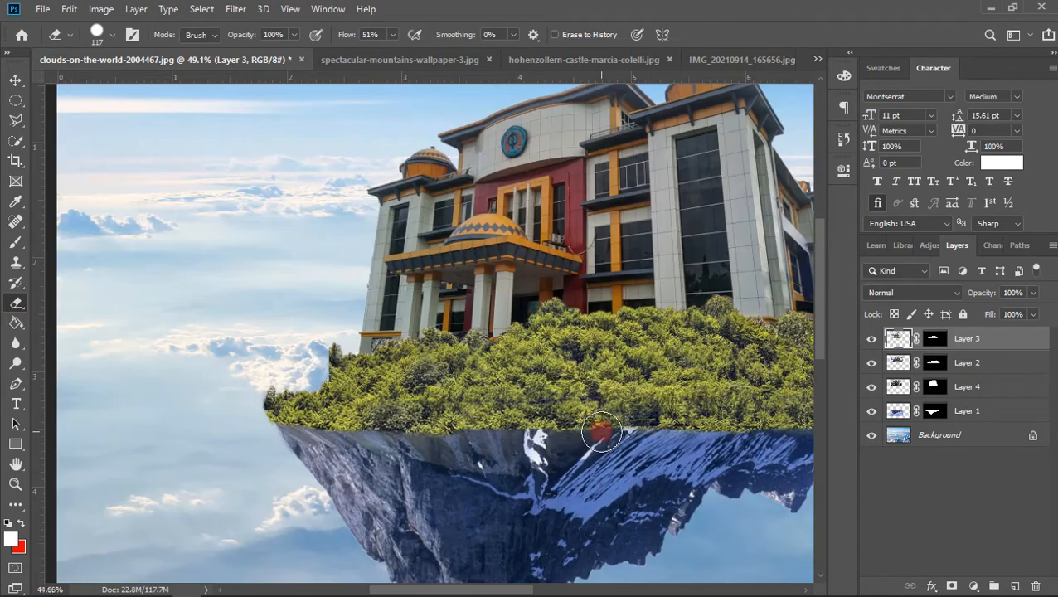
# Continue erasing Layer 3's lower foliage along the right part of the island to blend it into the hill layer beneath
pyautogui.scroll(-4, 601, 432)
pyautogui.scroll(5, 595, 315)
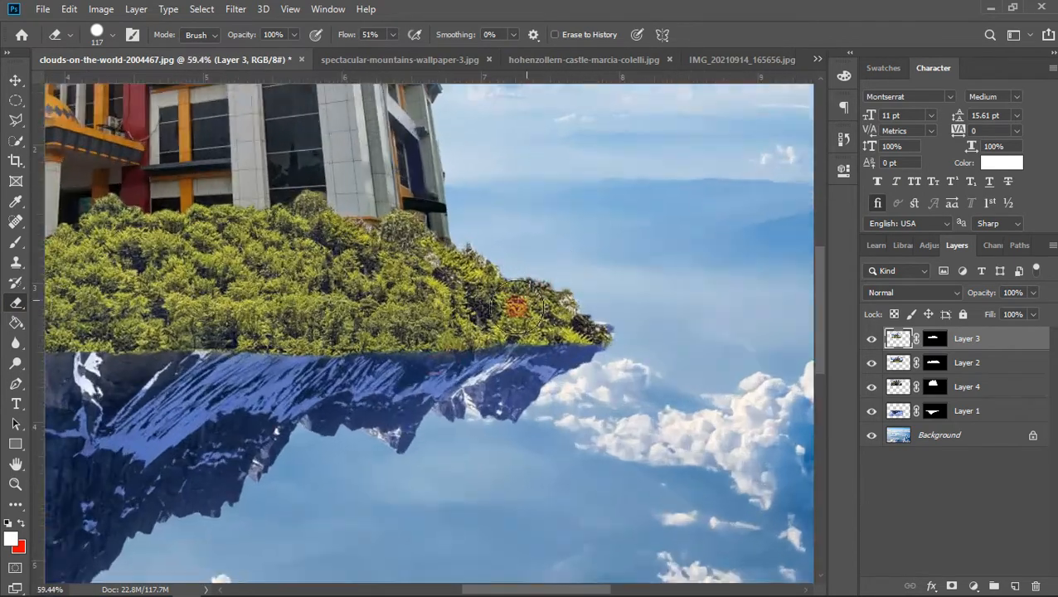
pyautogui.moveTo(157, 331)
pyautogui.mouseDown()
pyautogui.moveTo(568, 329)
pyautogui.moveTo(398, 342)
pyautogui.moveTo(617, 321)
pyautogui.moveTo(311, 327)
pyautogui.moveTo(455, 335)
pyautogui.moveTo(284, 345)
pyautogui.moveTo(176, 320)
pyautogui.moveTo(272, 318)
pyautogui.moveTo(100, 329)
pyautogui.moveTo(259, 317)
pyautogui.moveTo(86, 314)
pyautogui.mouseUp()
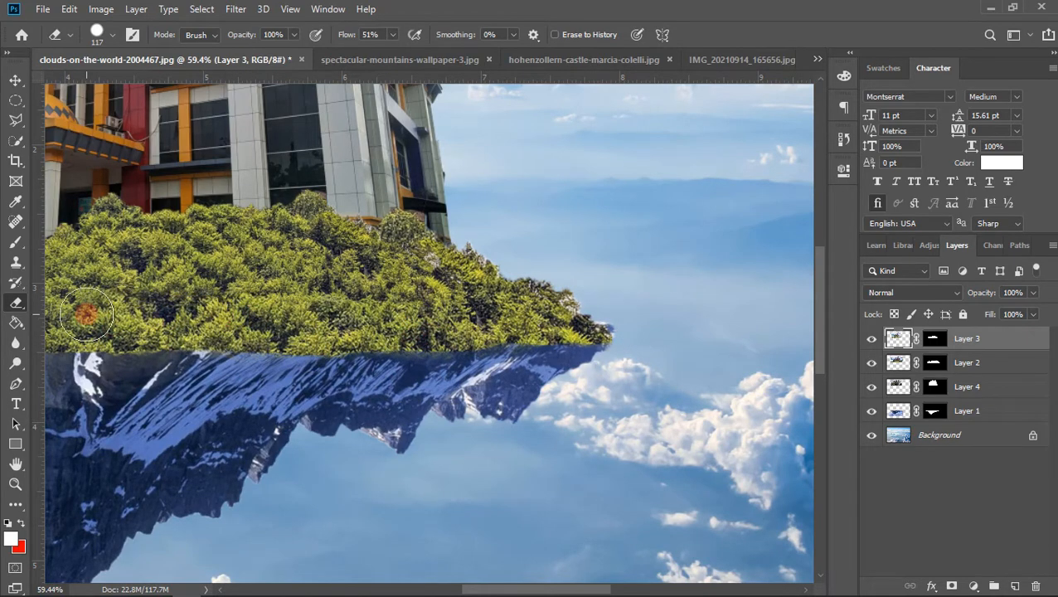
pyautogui.scroll(-3, 86, 314)
pyautogui.scroll(3, 161, 329)
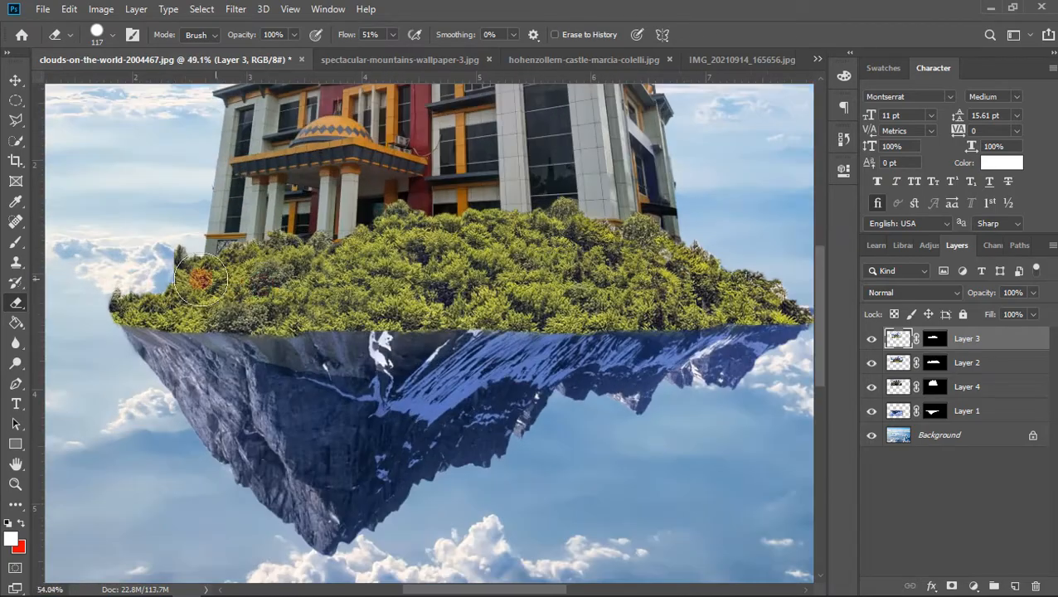
# Try erasing the straight vertical cut at the left end of Layer 3's hill, and undo the strokes
pyautogui.scroll(5, 199, 280)
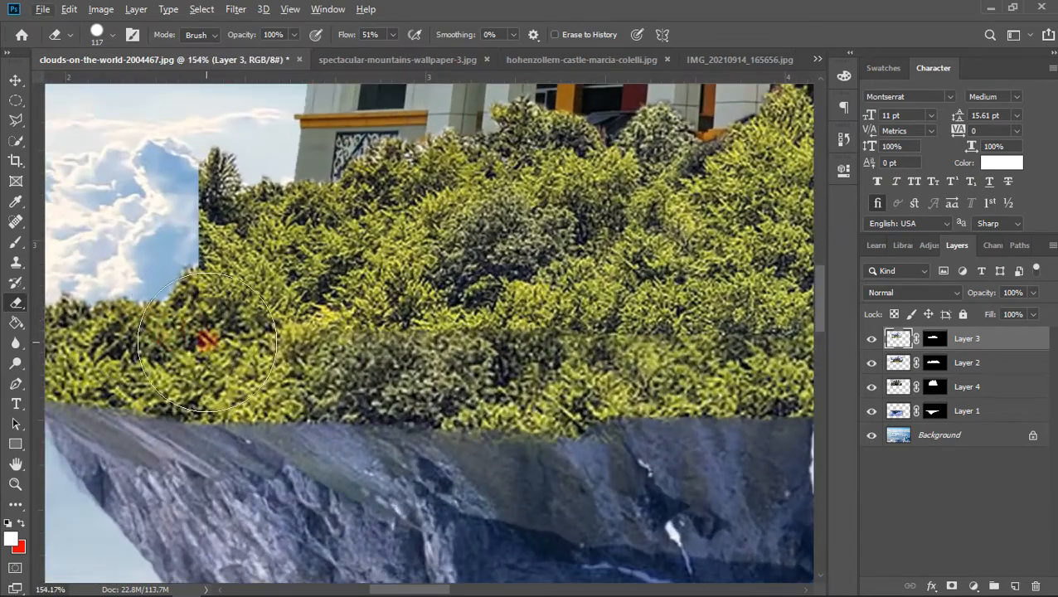
pyautogui.moveTo(175, 290); pyautogui.dragTo(146, 223)
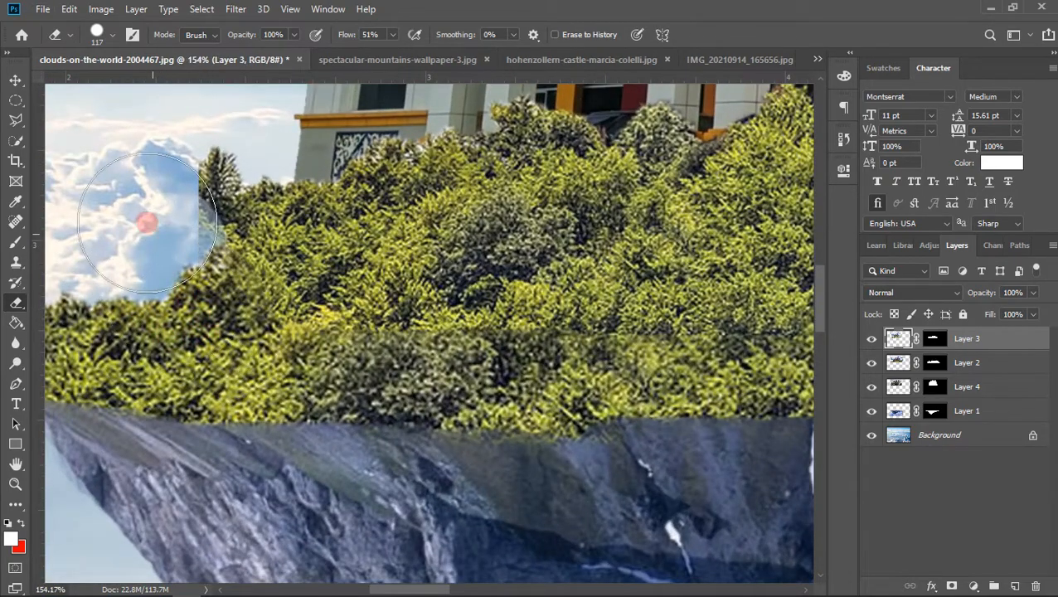
pyautogui.hotkey('ctrl', 'z')
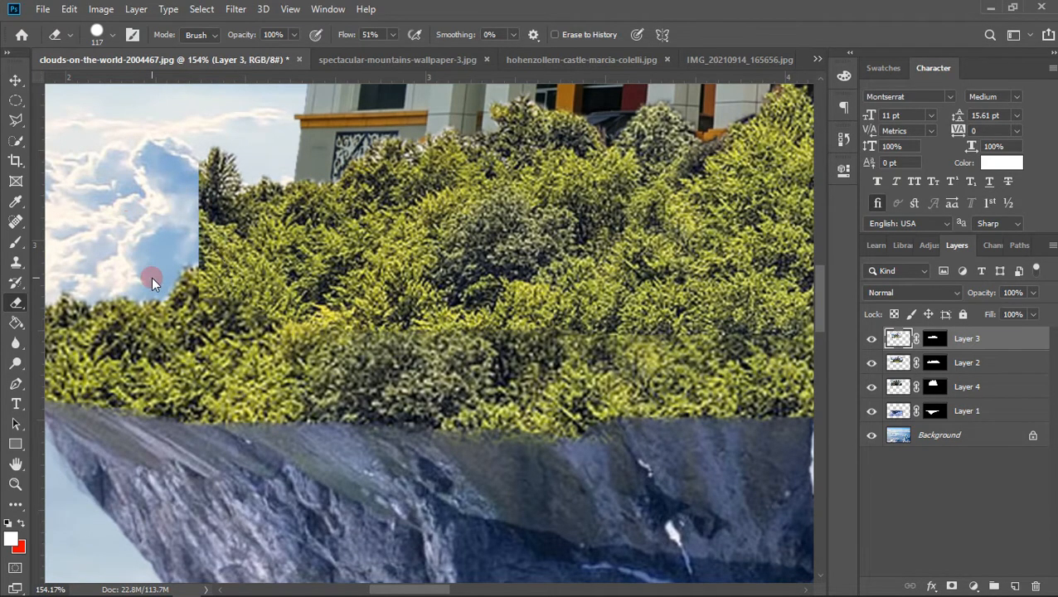
pyautogui.moveTo(256, 292); pyautogui.dragTo(147, 213)
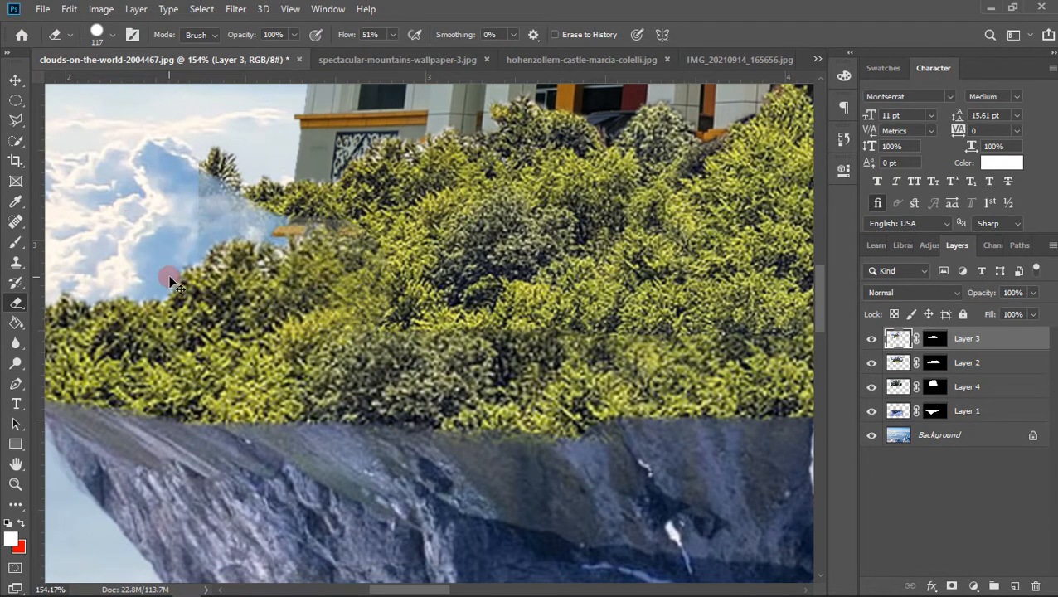
pyautogui.hotkey('ctrl', 'z')
# Erase the straight left end of Layer 3's hill so its foliage slopes into the lower hill layer
pyautogui.moveTo(295, 265)
pyautogui.mouseDown()
pyautogui.moveTo(157, 201)
pyautogui.moveTo(183, 193)
pyautogui.moveTo(293, 214)
pyautogui.moveTo(324, 243)
pyautogui.moveTo(322, 258)
pyautogui.moveTo(271, 278)
pyautogui.mouseUp()
pyautogui.scroll(-4, 271, 281)
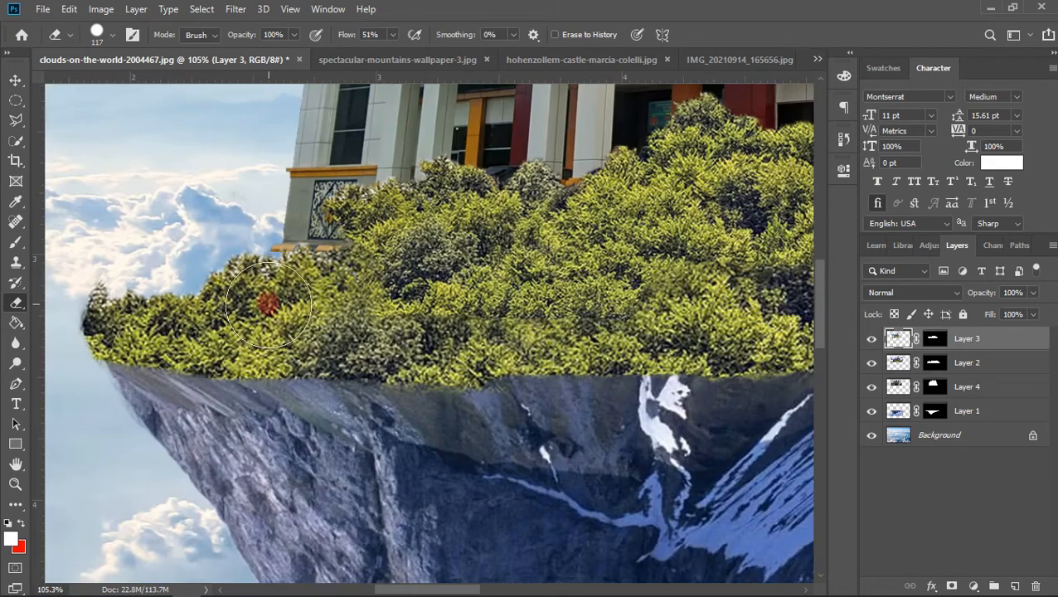
pyautogui.scroll(-5, 268, 304)
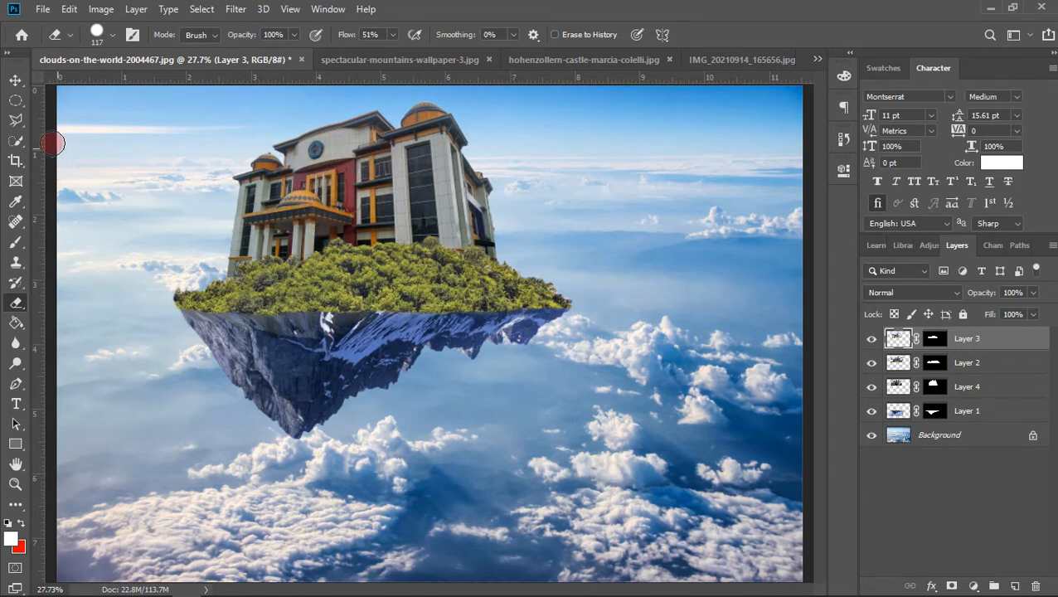
# Move Layers 1, 2, 3 and 4 down together so the island's rock tip reaches the clouds below, and deselect them
pyautogui.click(15, 79)
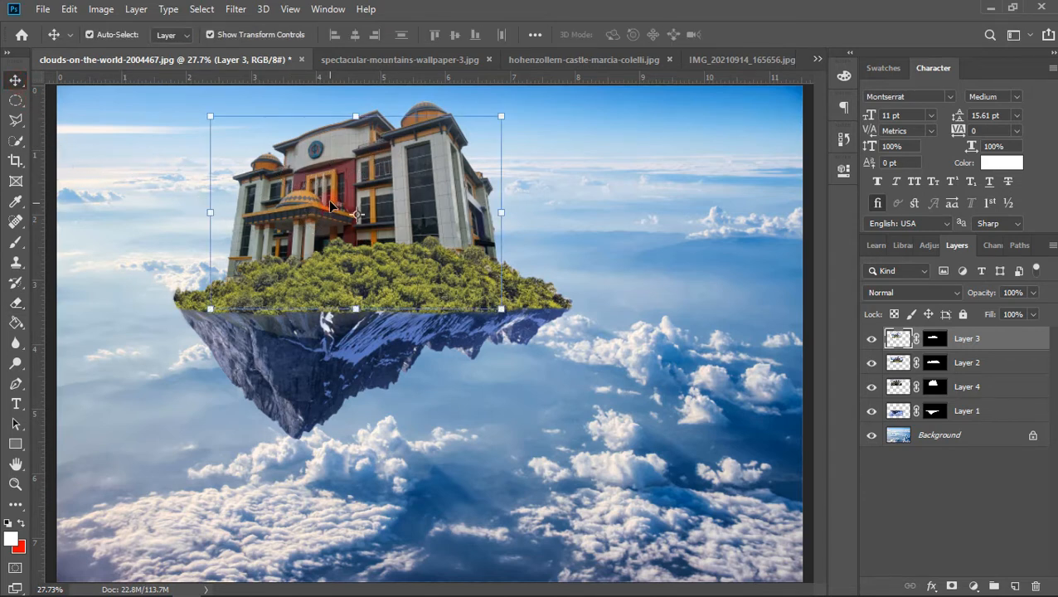
pyautogui.scroll(-2, 332, 203)
pyautogui.scroll(1, 373, 266)
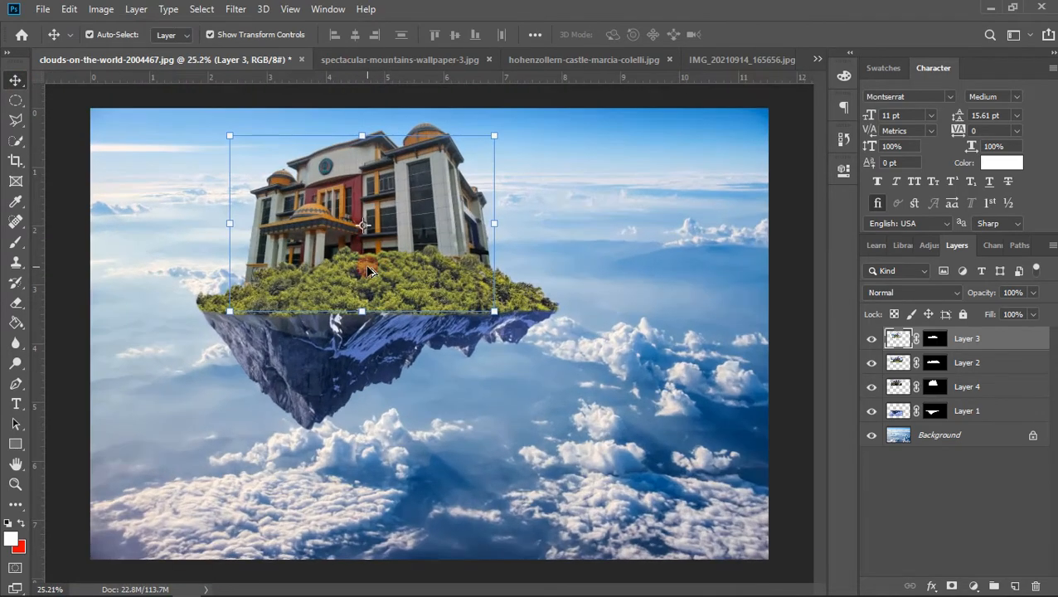
pyautogui.keyDown('ctrl'); pyautogui.click(972, 368); pyautogui.keyUp('ctrl')
pyautogui.keyDown('ctrl'); pyautogui.click(965, 387); pyautogui.keyUp('ctrl')
pyautogui.keyDown('ctrl'); pyautogui.click(965, 411); pyautogui.keyUp('ctrl')
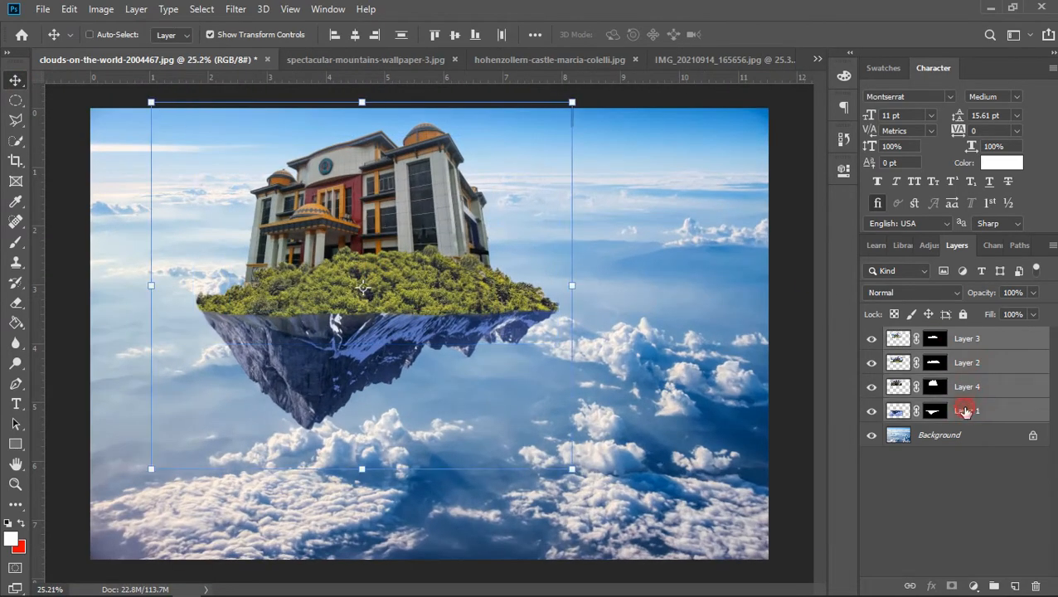
pyautogui.press('Down')
pyautogui.press('Down')
pyautogui.press('Down')
pyautogui.press('Down')
pyautogui.press('Down')
pyautogui.press('Down')
pyautogui.press('Down')
pyautogui.press('Down')
pyautogui.press('Down')
pyautogui.press('Down')
pyautogui.press('Down')
pyautogui.press('Down')
pyautogui.press('Down')
pyautogui.press('Down')
pyautogui.press('Down')
pyautogui.press('Down')
pyautogui.press('Down')
pyautogui.press('Down')
pyautogui.press('Down')
pyautogui.press('Down')
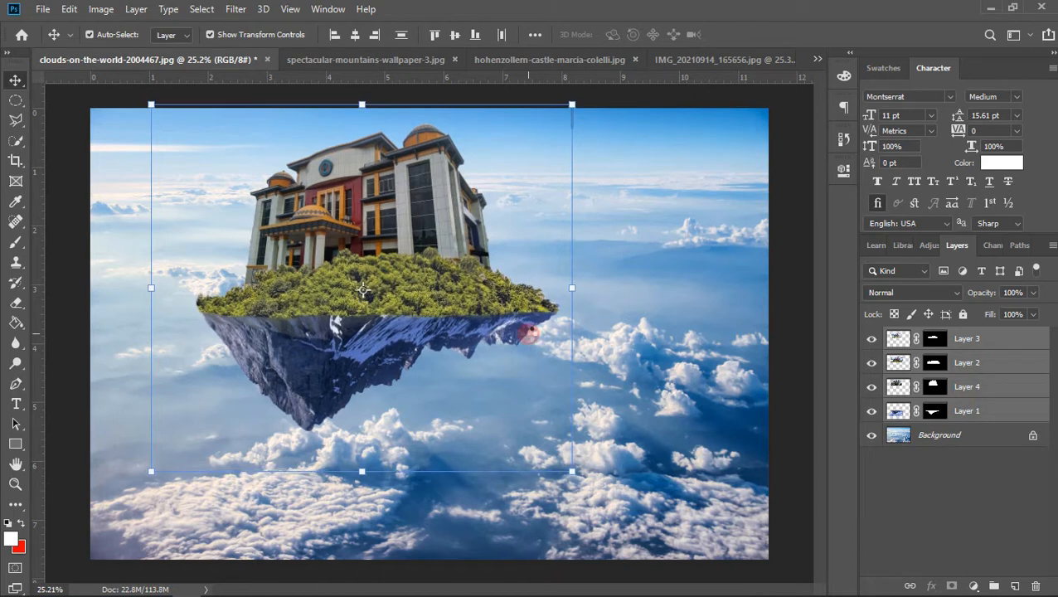
pyautogui.press('Down')
pyautogui.press('Down')
pyautogui.press('Down')
pyautogui.press('Down')
pyautogui.press('Down')
pyautogui.press('Down')
pyautogui.press('Down')
pyautogui.press('Down')
pyautogui.press('Down')
pyautogui.press('Down')
pyautogui.press('Down')
pyautogui.press('Down')
pyautogui.press('Down')
pyautogui.press('Down')
pyautogui.press('Down')
pyautogui.press('Down')
pyautogui.press('Down')
pyautogui.press('Down')
pyautogui.press('Down')
pyautogui.press('Down')
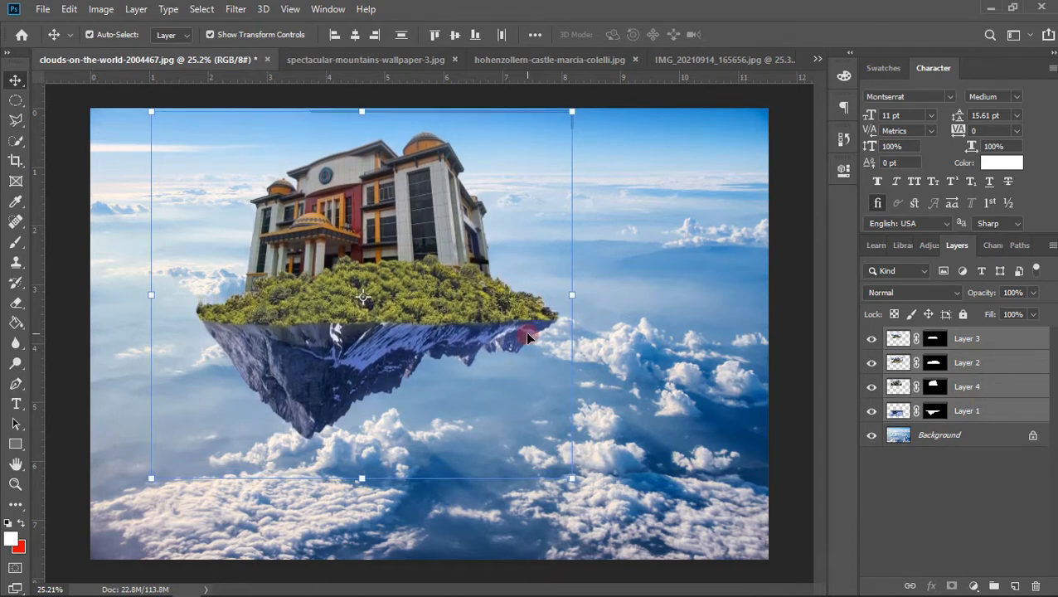
pyautogui.press('Down')
pyautogui.press('Down')
pyautogui.press('Down')
pyautogui.press('Down')
pyautogui.press('Down')
pyautogui.press('Down')
pyautogui.press('Down')
pyautogui.press('Down')
pyautogui.press('Down')
pyautogui.press('Down')
pyautogui.press('Down')
pyautogui.press('Down')
pyautogui.press('Down')
pyautogui.press('Down')
pyautogui.press('Down')
pyautogui.press('Down')
pyautogui.press('Down')
pyautogui.press('Down')
pyautogui.press('Down')
pyautogui.press('Down')
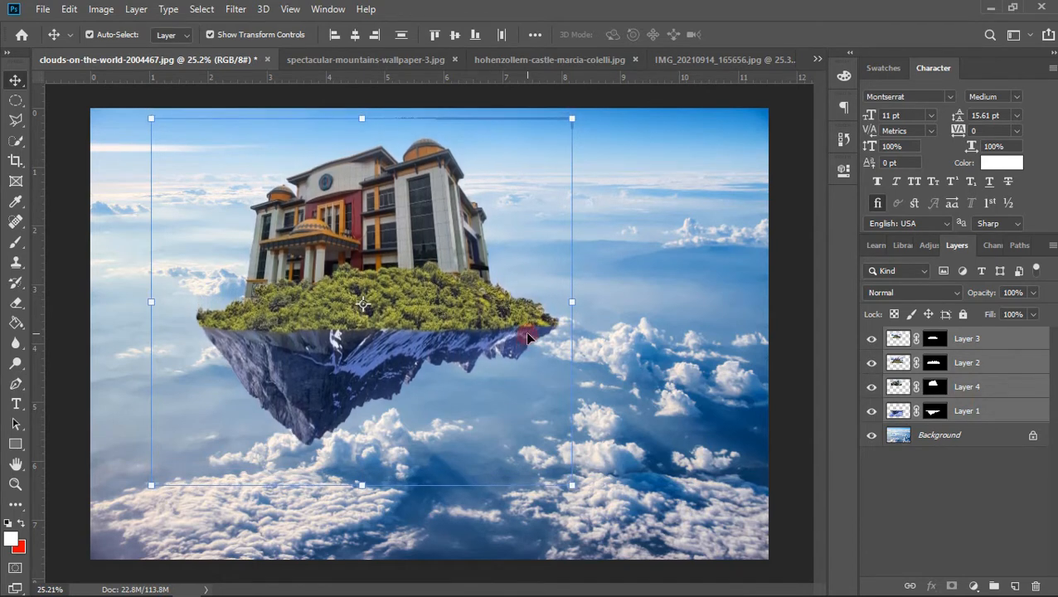
pyautogui.press('Down')
pyautogui.press('Down')
pyautogui.press('Down')
pyautogui.press('Down')
pyautogui.press('Down')
pyautogui.press('Down')
pyautogui.press('Down')
pyautogui.press('Down')
pyautogui.press('Down')
pyautogui.press('Down')
pyautogui.press('Down')
pyautogui.press('Down')
pyautogui.press('Down')
pyautogui.press('Down')
pyautogui.press('Down')
pyautogui.press('Down')
pyautogui.press('Down')
pyautogui.press('Down')
pyautogui.press('Down')
pyautogui.press('Down')
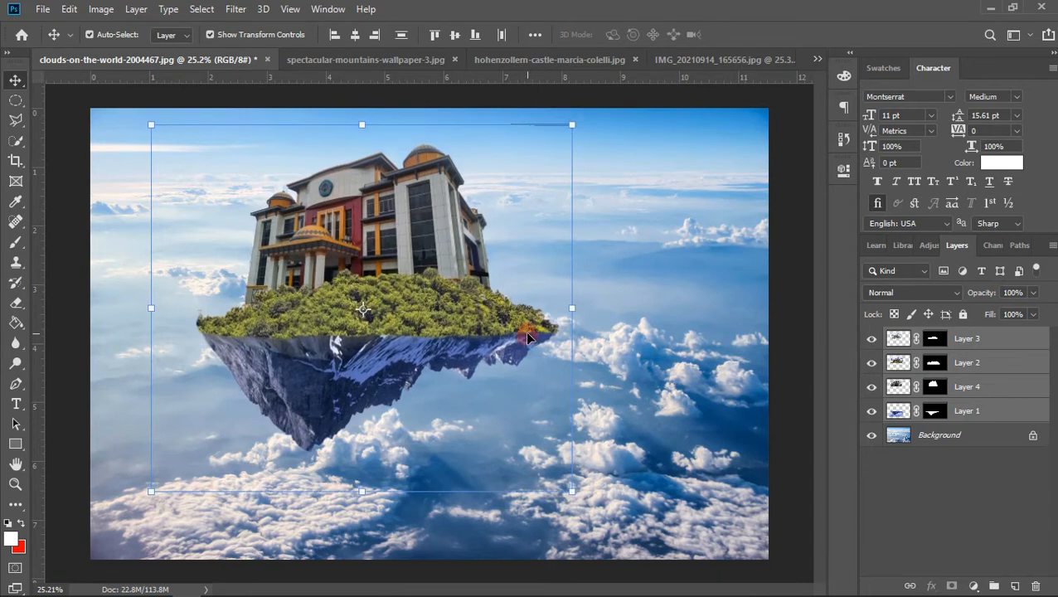
pyautogui.press('Down')
pyautogui.press('Down')
pyautogui.press('Down')
pyautogui.press('Down')
pyautogui.press('Down')
pyautogui.press('Down')
pyautogui.press('Down')
pyautogui.press('Down')
pyautogui.press('Down')
pyautogui.press('Down')
pyautogui.press('Down')
pyautogui.press('Down')
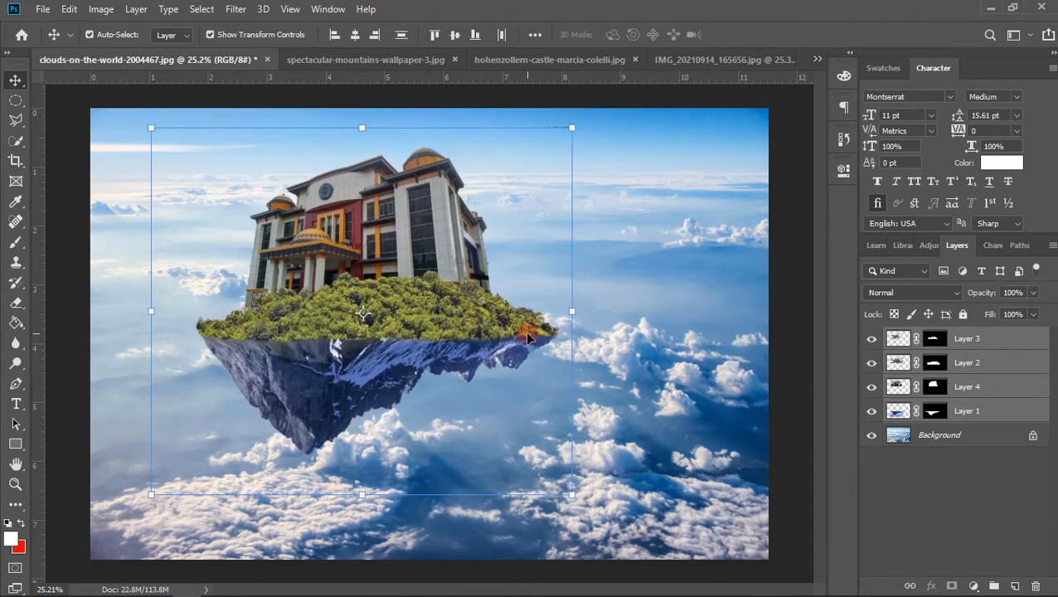
pyautogui.press('Down')
pyautogui.press('Down')
pyautogui.press('Down')
pyautogui.press('Down')
pyautogui.press('Down')
pyautogui.press('Down')
pyautogui.press('Down')
pyautogui.press('Down')
pyautogui.press('Down')
pyautogui.press('Down')
pyautogui.press('Down')
pyautogui.press('Down')
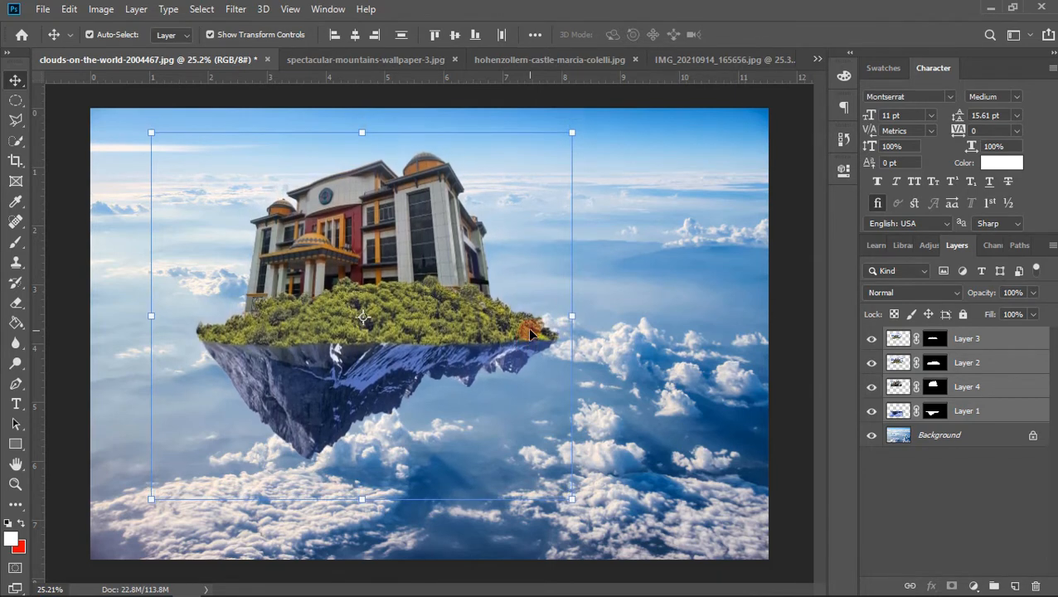
pyautogui.press('Down')
pyautogui.press('Down')
pyautogui.press('Down')
pyautogui.press('Down')
pyautogui.press('Down')
pyautogui.press('Down')
pyautogui.press('Down')
pyautogui.press('Down')
pyautogui.press('Down')
pyautogui.press('Down')
pyautogui.press('Down')
pyautogui.press('Down')
pyautogui.press('Down')
pyautogui.press('Down')
pyautogui.press('Down')
pyautogui.press('Down')
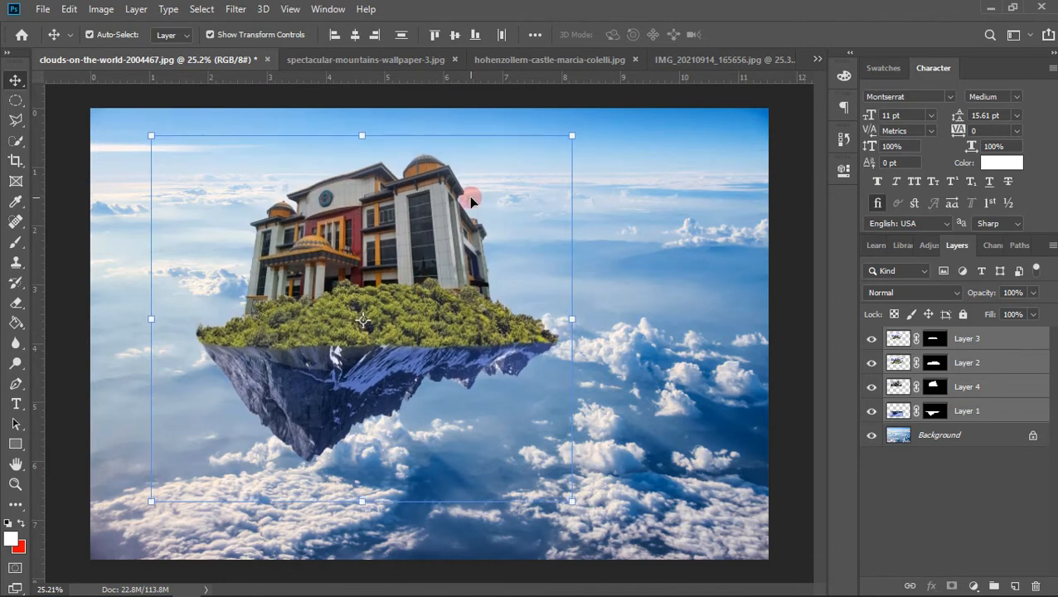
pyautogui.press('Down')
pyautogui.press('Down')
pyautogui.press('Down')
pyautogui.press('Down')
pyautogui.press('Down')
pyautogui.press('Down')
pyautogui.press('Down')
pyautogui.press('Down')
pyautogui.click(789, 313)
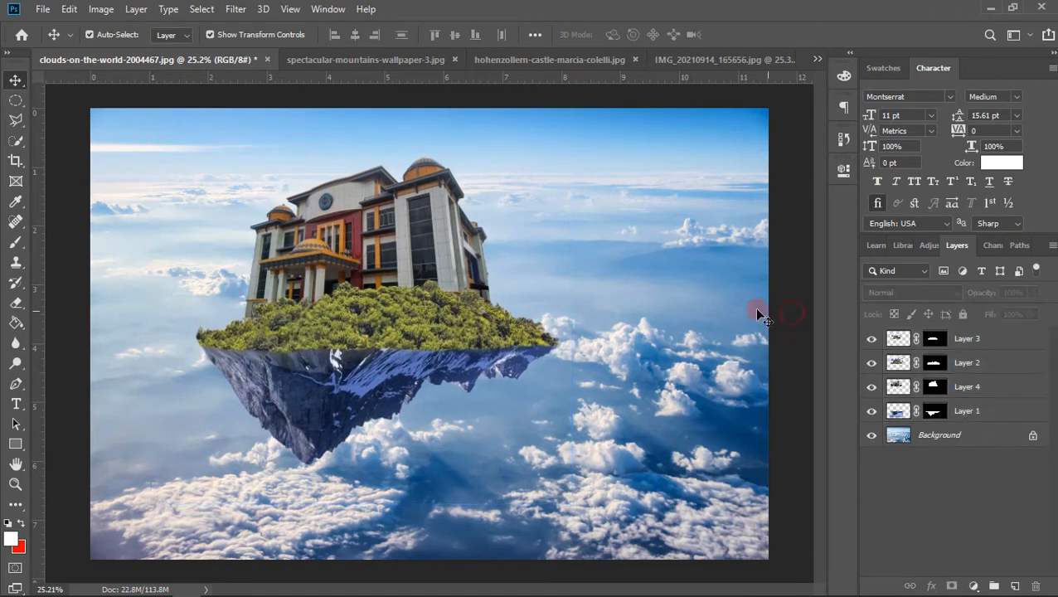
# Try nudging Layer 2's lower hill down and up against the flat edge of the inverted mountain
pyautogui.scroll(5, 492, 358)
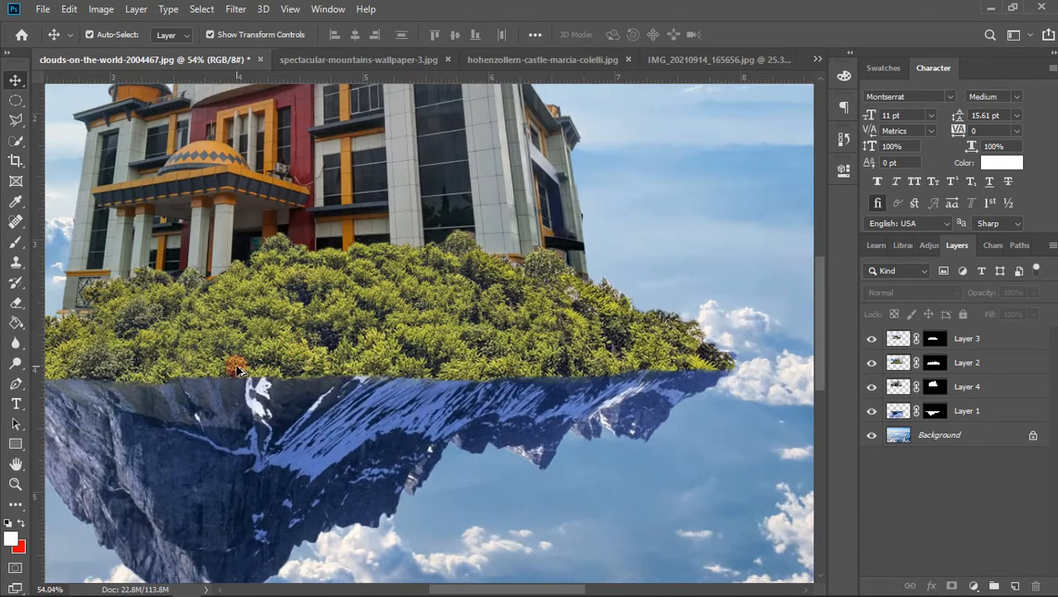
pyautogui.scroll(-3, 237, 369)
pyautogui.scroll(2, 237, 368)
pyautogui.click(232, 369)
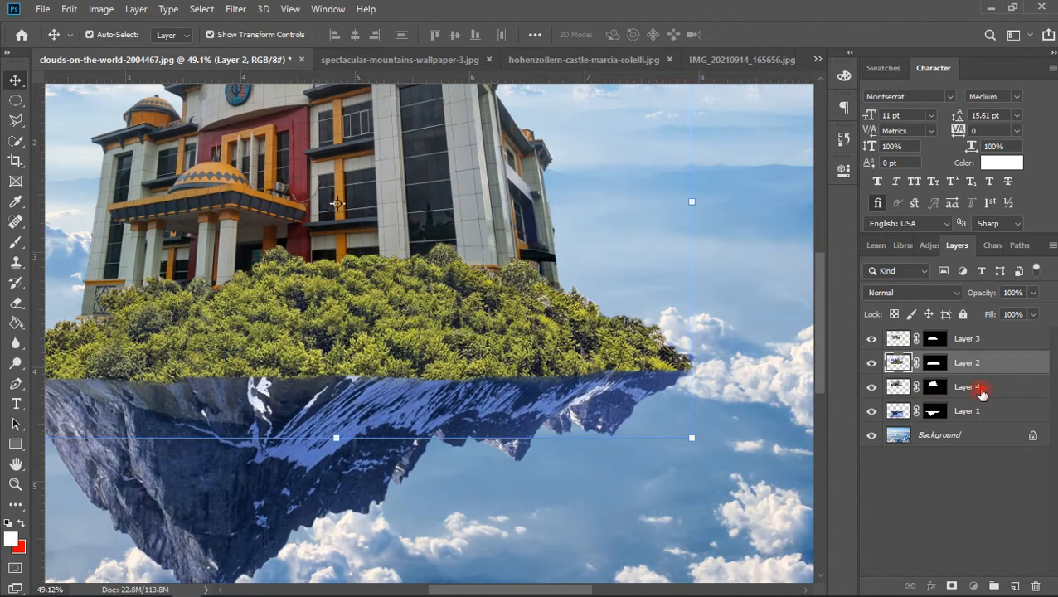
pyautogui.click(973, 393)
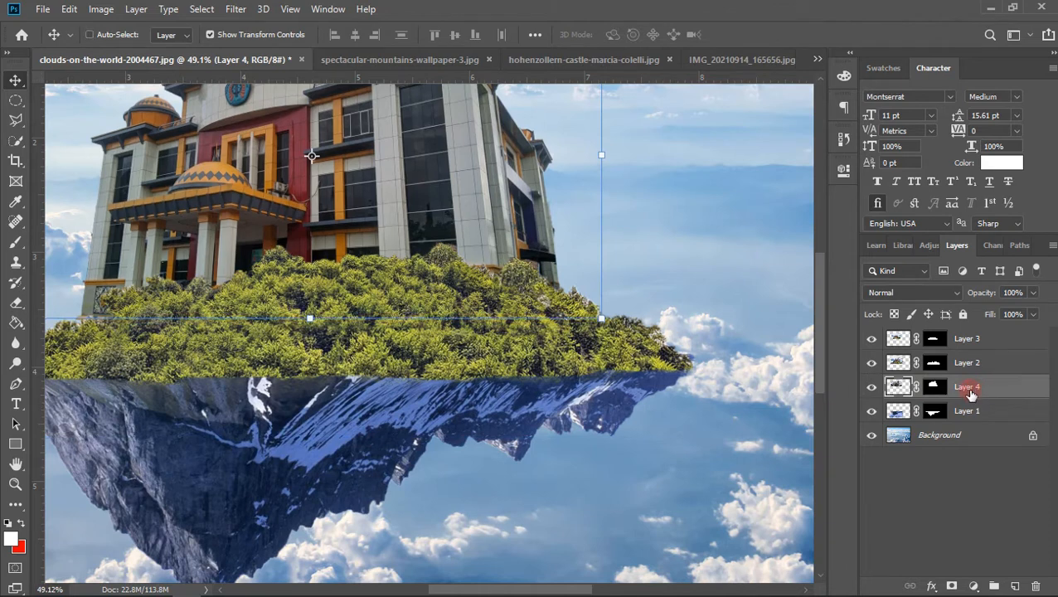
pyautogui.click(987, 372)
pyautogui.press('Down')
pyautogui.press('Down')
pyautogui.press('Down')
pyautogui.press('Down')
pyautogui.press('Down')
pyautogui.press('Down')
pyautogui.press('Down')
pyautogui.press('Down')
pyautogui.press('Down')
pyautogui.press('Down')
pyautogui.press('Down')
pyautogui.press('Down')
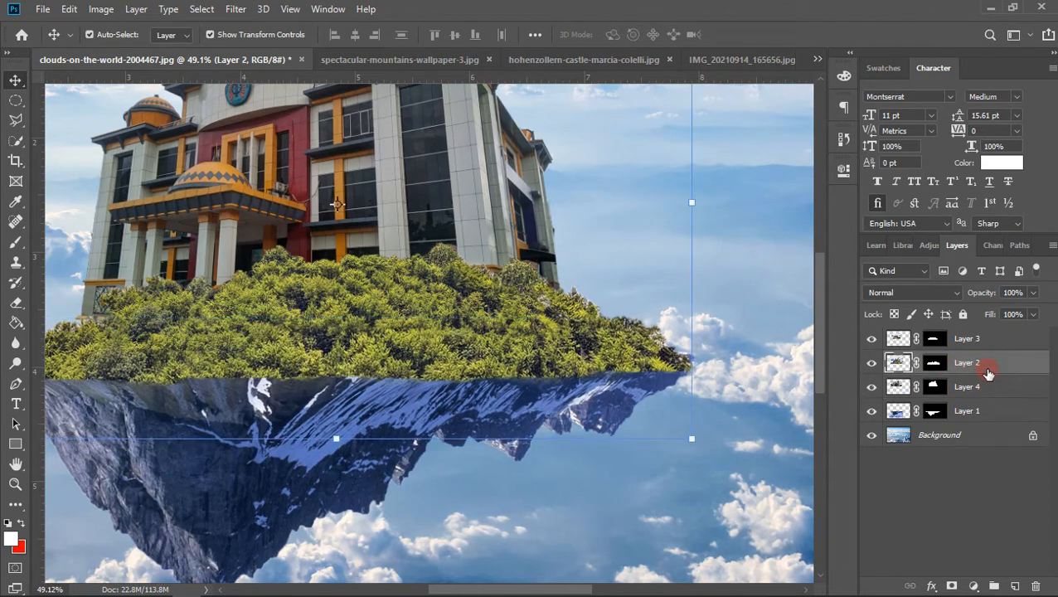
pyautogui.press('Up')
pyautogui.press('Up')
pyautogui.press('Up')
pyautogui.press('Up')
pyautogui.press('Up')
pyautogui.press('Up')
pyautogui.press('Up')
pyautogui.press('Up')
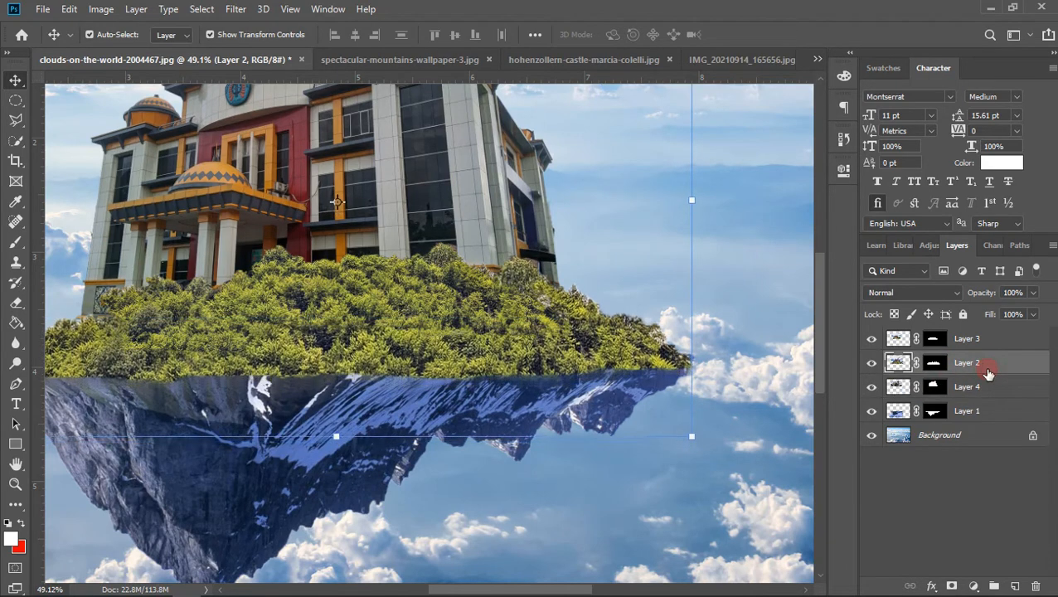
pyautogui.press('Up')
pyautogui.press('Up')
pyautogui.press('Up')
pyautogui.press('Up')
pyautogui.press('Up')
pyautogui.press('Up')
pyautogui.press('Up')
pyautogui.press('Up')
pyautogui.press('Up')
pyautogui.press('Up')
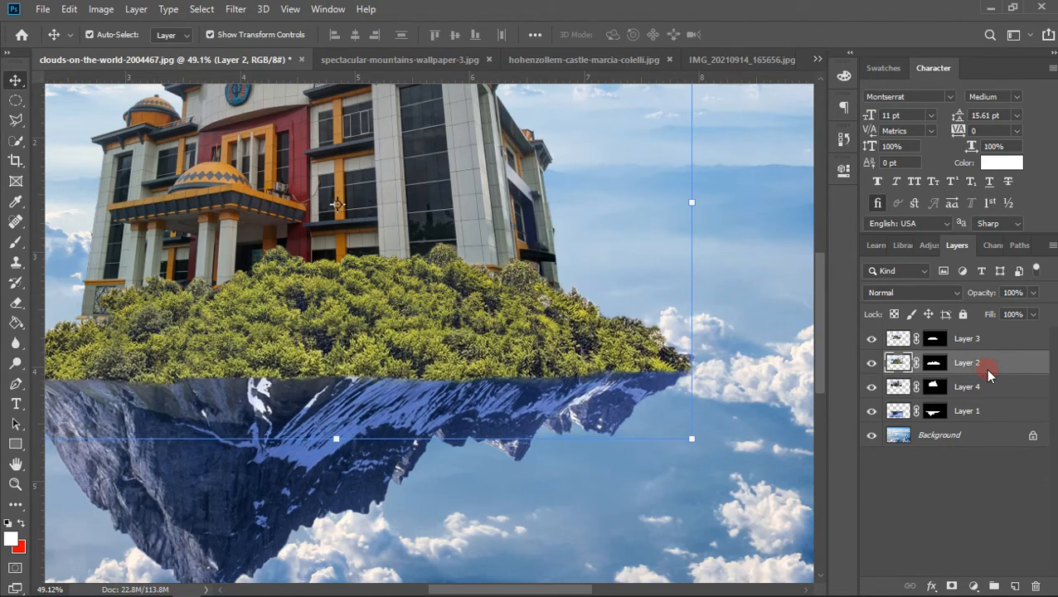
# Undo the Layer 2 nudges and the last downward move of the whole island
pyautogui.hotkey('ctrl', 'z')
pyautogui.hotkey('ctrl', 'z')
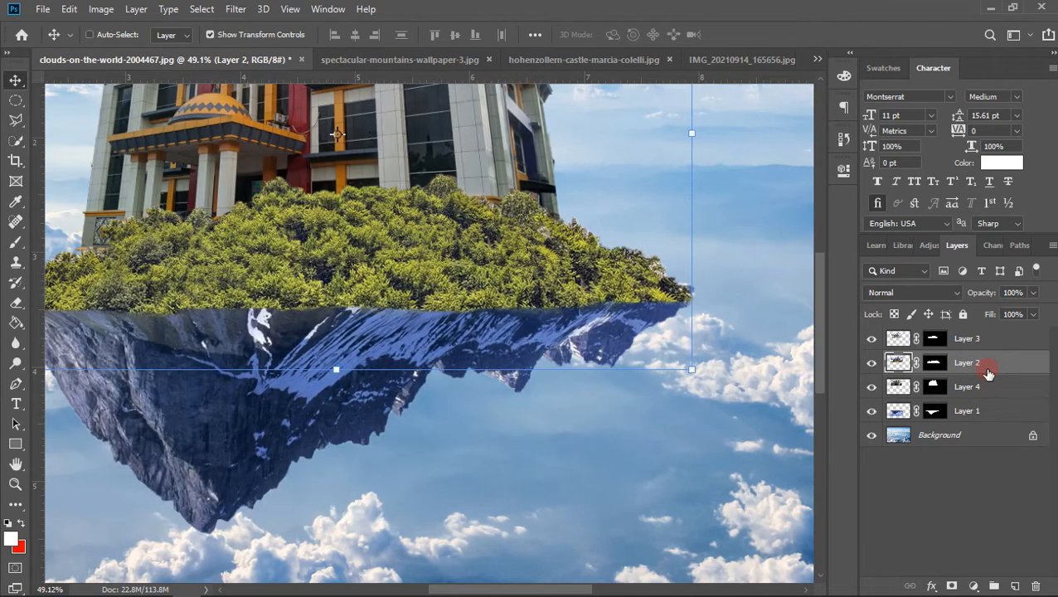
pyautogui.scroll(2, 530, 383)
pyautogui.scroll(-8, 472, 367)
pyautogui.scroll(7, 252, 249)
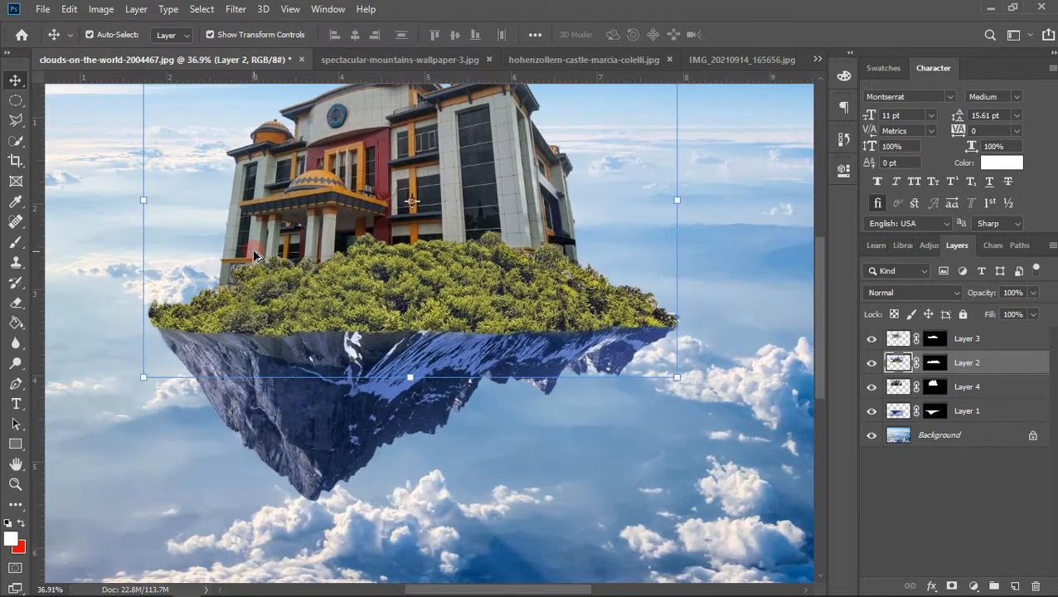
# Activate the Brush tool and set the foreground colour to grey 6c6e79, sampled from the mountain rock beneath the foliage
pyautogui.click(15, 243)
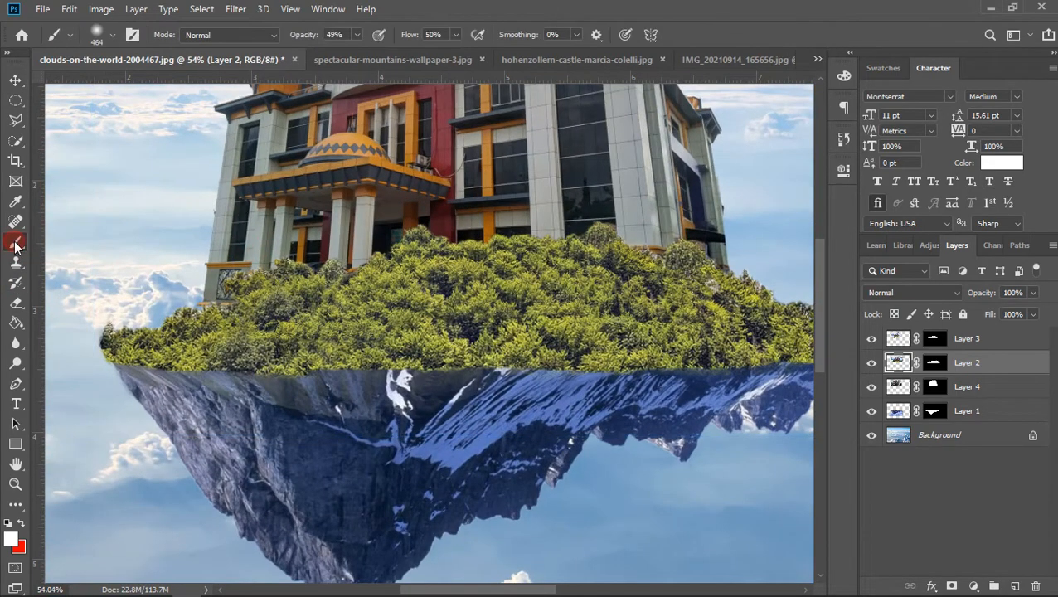
pyautogui.rightClick(15, 242)
pyautogui.click(51, 241)
pyautogui.click(10, 541)
pyautogui.click(497, 298)
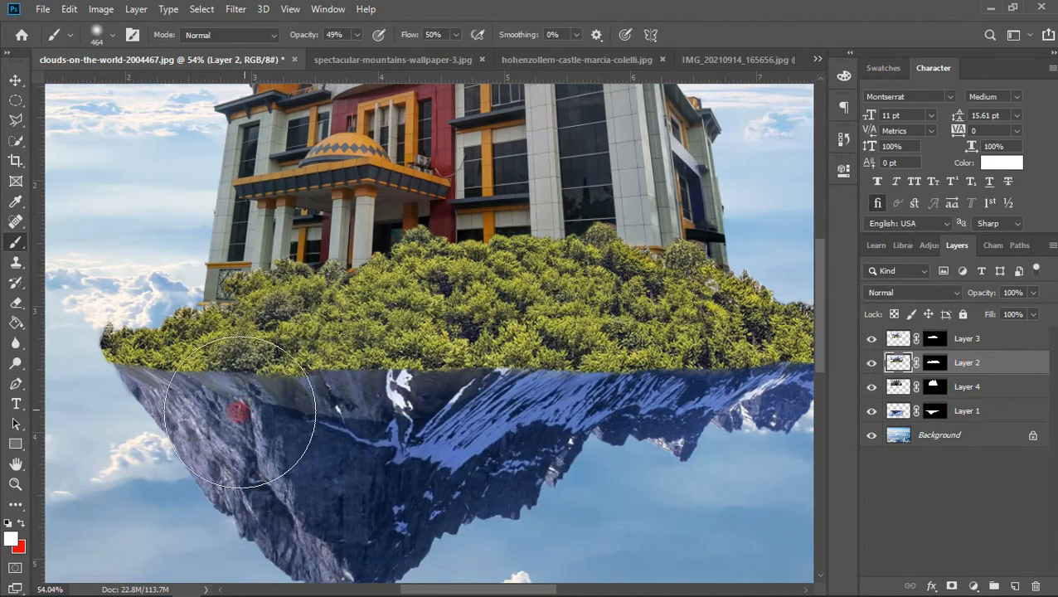
pyautogui.click(9, 539)
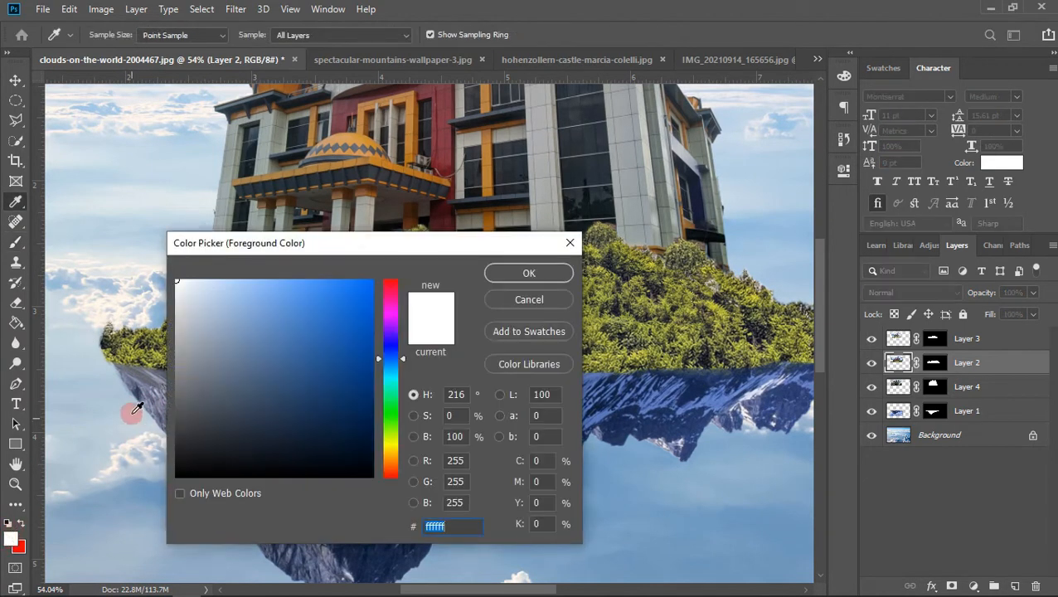
pyautogui.click(143, 378)
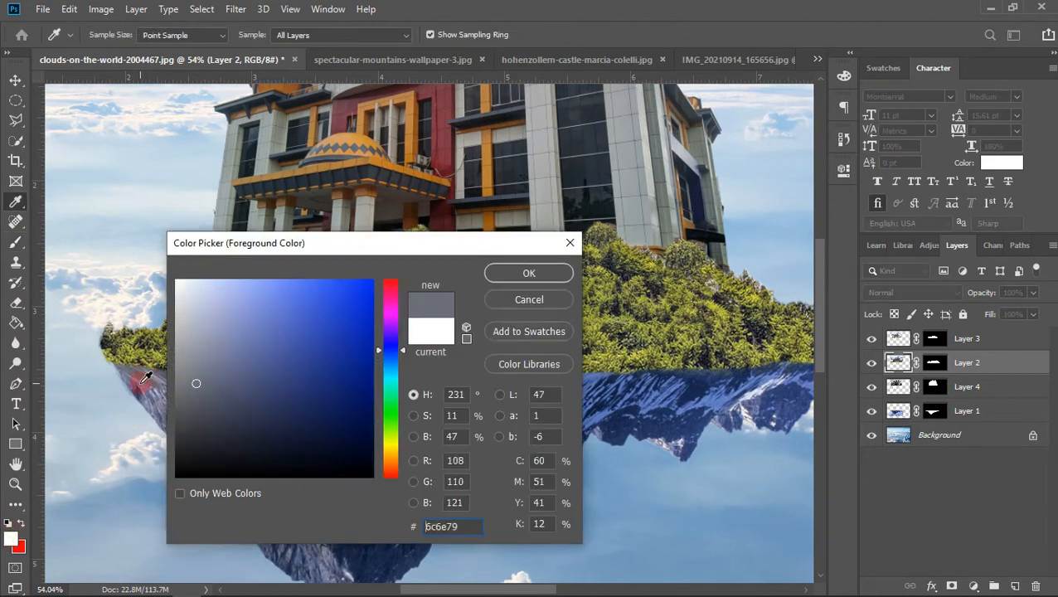
pyautogui.click(514, 273)
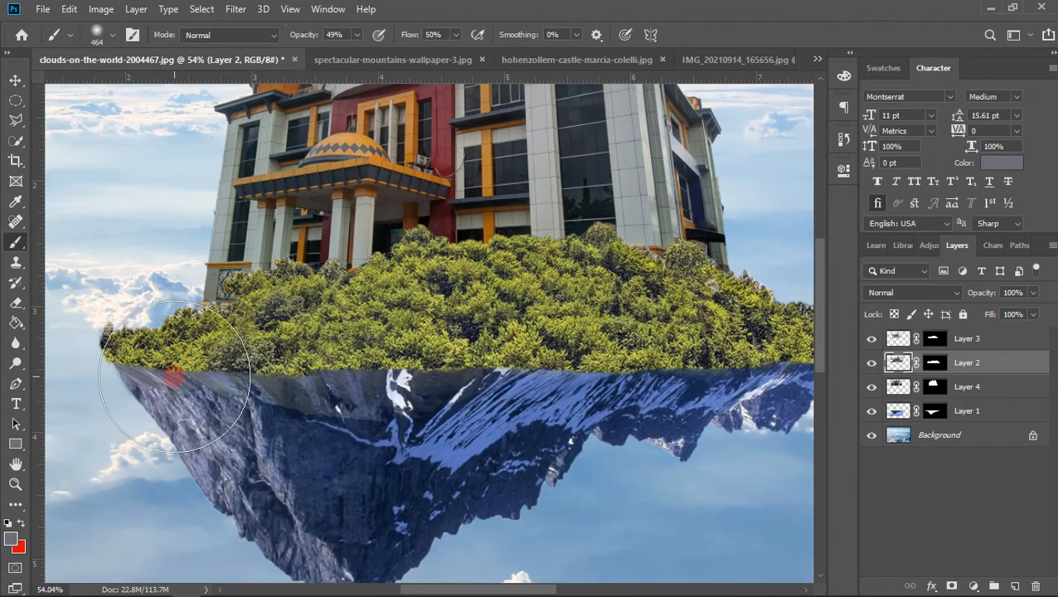
# Try painting grey on Layer 2 along the seam between foliage and rock with a 161 px soft brush, and undo the strokes
pyautogui.rightClick(292, 380)
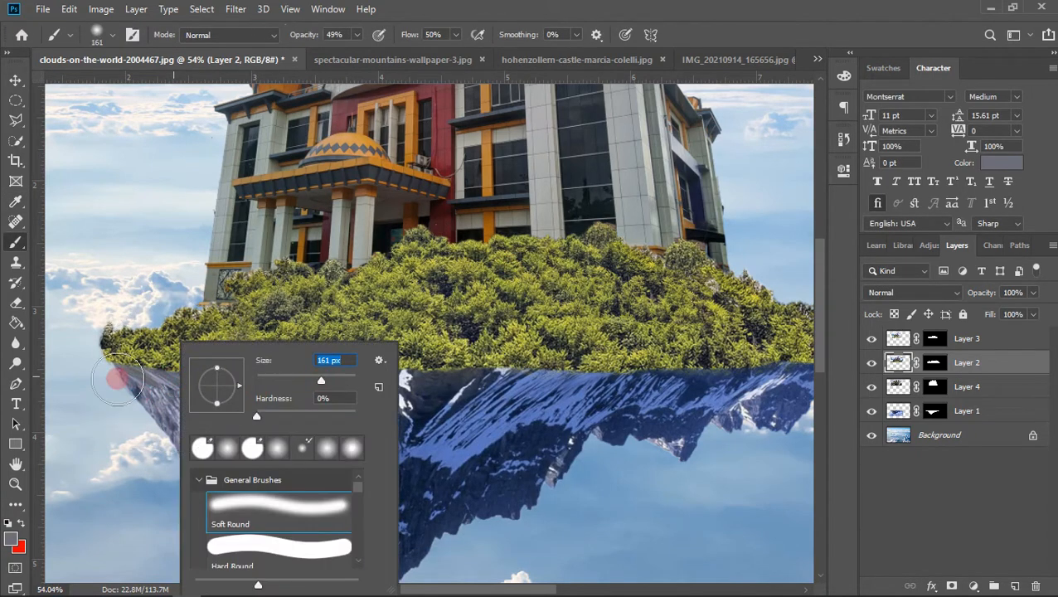
pyautogui.moveTo(115, 378); pyautogui.dragTo(250, 382)
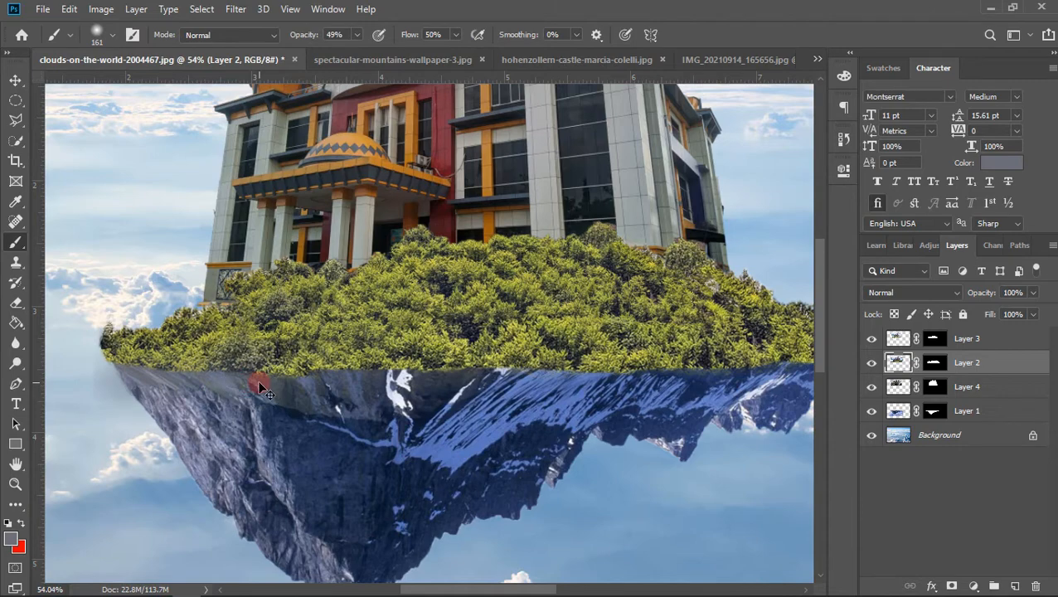
pyautogui.hotkey('ctrl', 'z')
pyautogui.moveTo(142, 358); pyautogui.dragTo(519, 374)
pyautogui.scroll(-2, 519, 374)
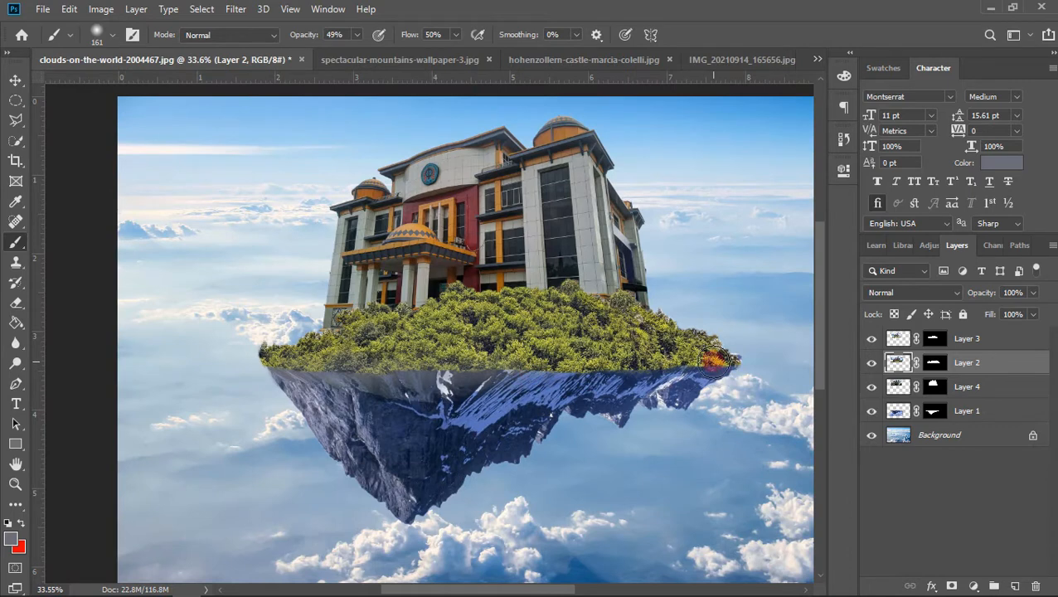
pyautogui.moveTo(680, 369)
pyautogui.mouseDown()
pyautogui.moveTo(336, 376)
pyautogui.moveTo(539, 383)
pyautogui.mouseUp()
pyautogui.scroll(-6, 429, 396)
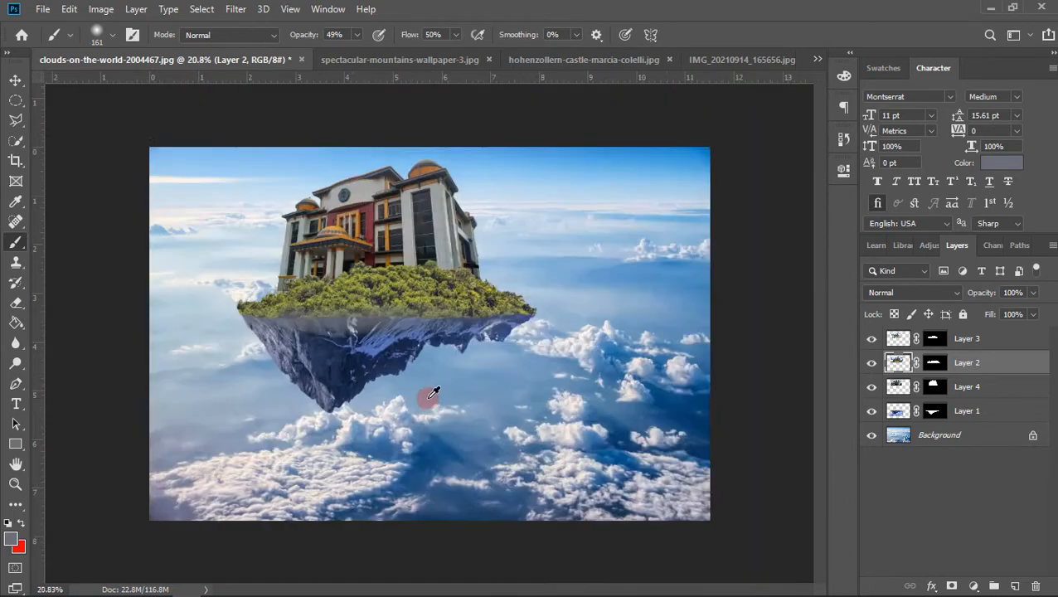
pyautogui.scroll(3, 387, 286)
pyautogui.scroll(3, 390, 280)
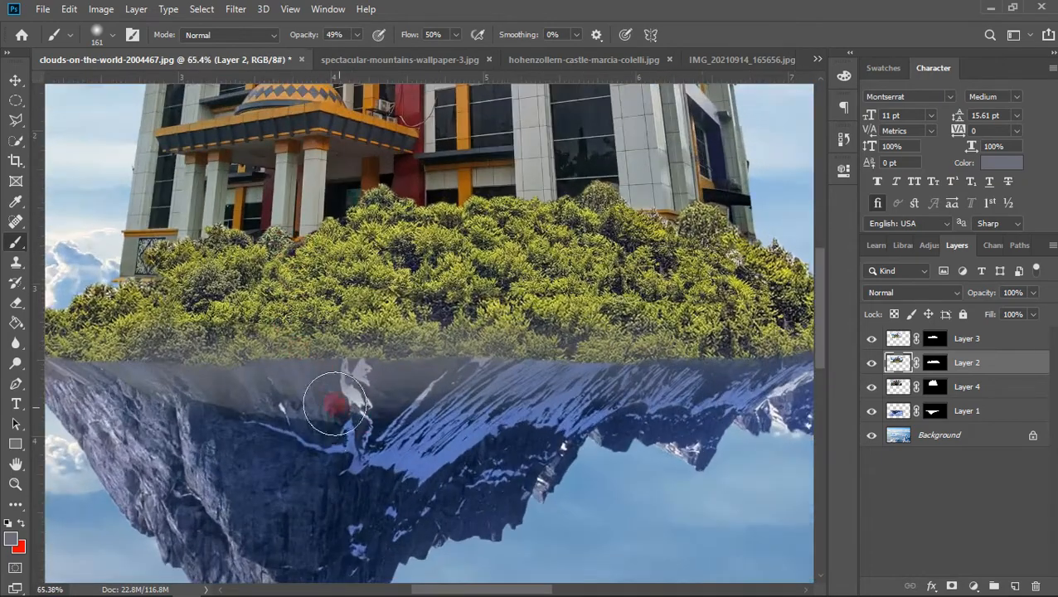
pyautogui.scroll(2, 225, 313)
pyautogui.hotkey('ctrl', 'z')
pyautogui.hotkey('ctrl', 'z')
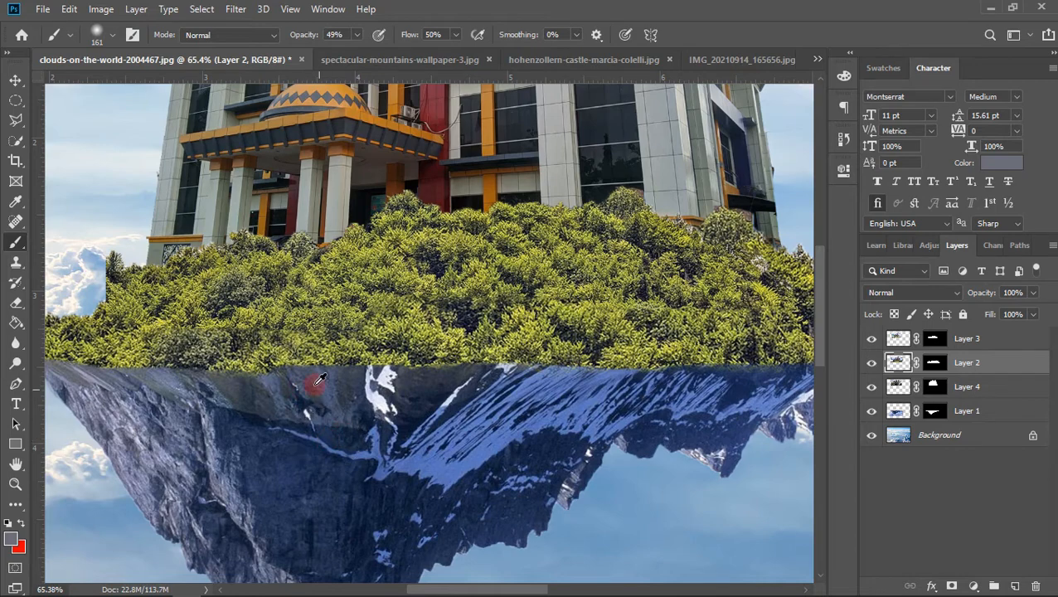
pyautogui.scroll(-2, 307, 373)
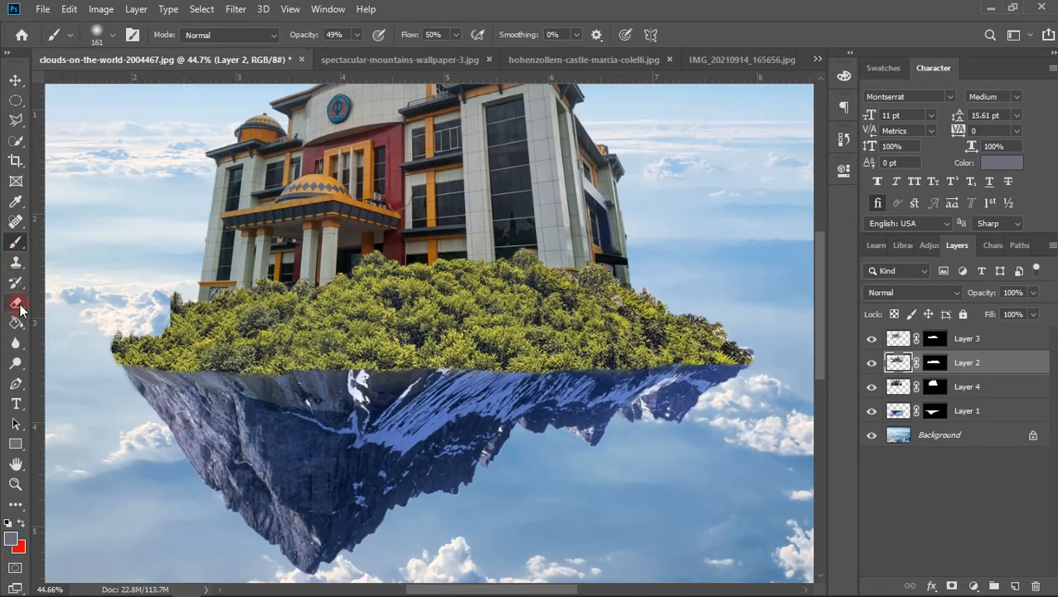
# Erase the straight vertical cut at the left end of Layer 3's hill so the foliage slopes into the lower hill
pyautogui.click(16, 303)
pyautogui.moveTo(160, 306)
pyautogui.mouseDown()
pyautogui.moveTo(188, 300)
pyautogui.moveTo(158, 307)
pyautogui.mouseUp()
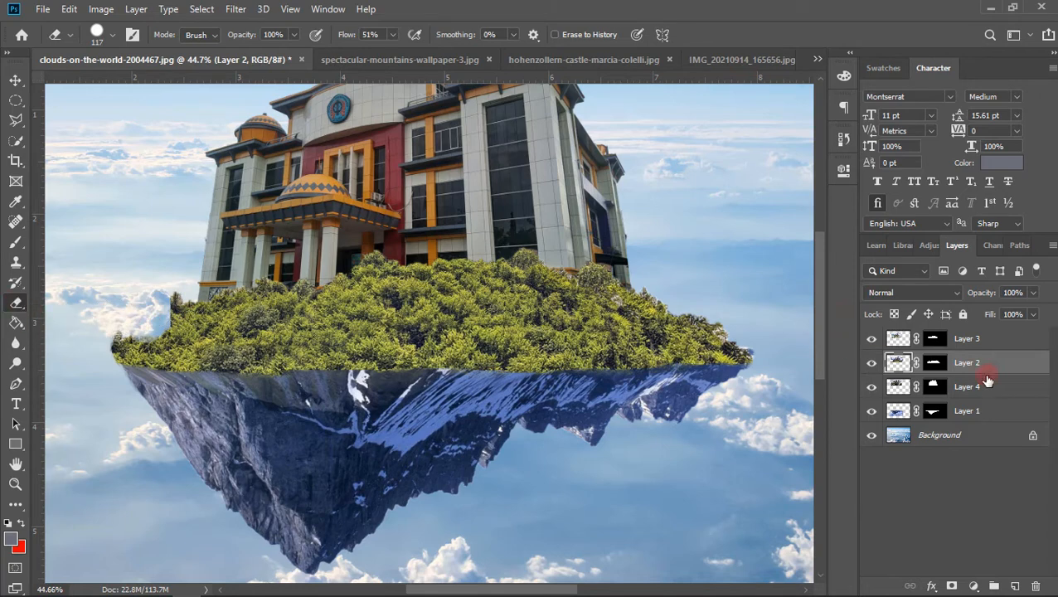
pyautogui.click(961, 344)
pyautogui.click(967, 364)
pyautogui.moveTo(154, 292)
pyautogui.mouseDown()
pyautogui.moveTo(189, 292)
pyautogui.moveTo(156, 317)
pyautogui.moveTo(96, 292)
pyautogui.moveTo(144, 303)
pyautogui.moveTo(137, 315)
pyautogui.moveTo(189, 297)
pyautogui.moveTo(154, 309)
pyautogui.mouseUp()
pyautogui.click(981, 339)
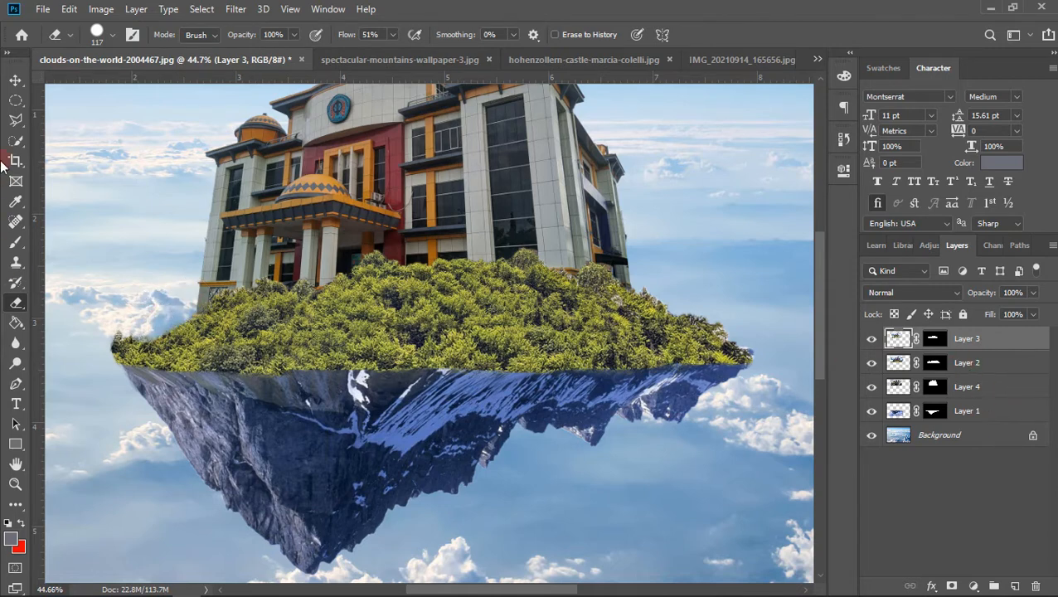
# Add a new empty layer above Layer 3 and activate the Brush tool for painting on it
pyautogui.click(15, 80)
pyautogui.click(1011, 586)
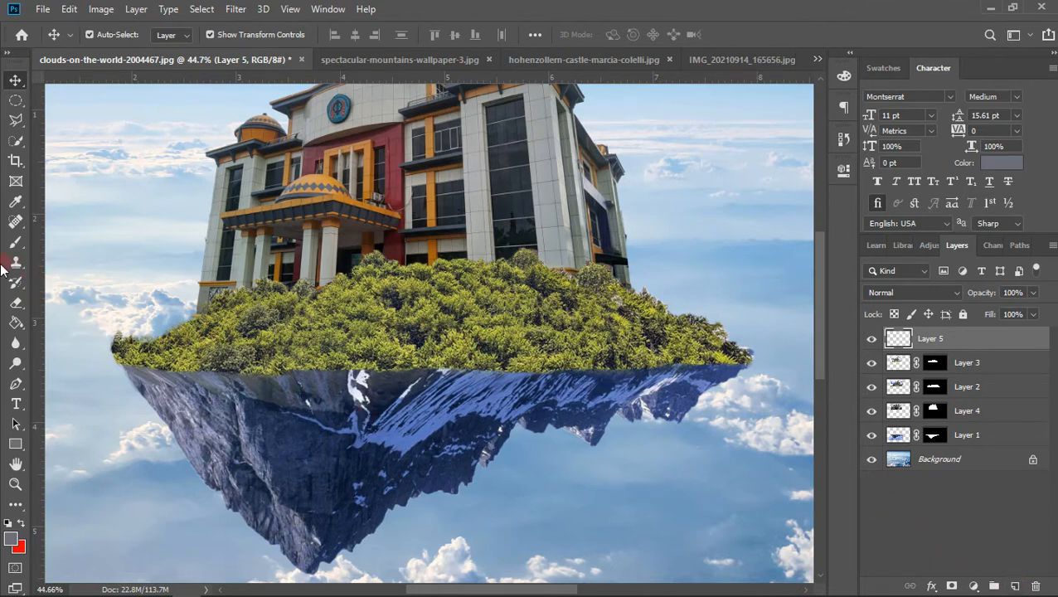
pyautogui.click(15, 242)
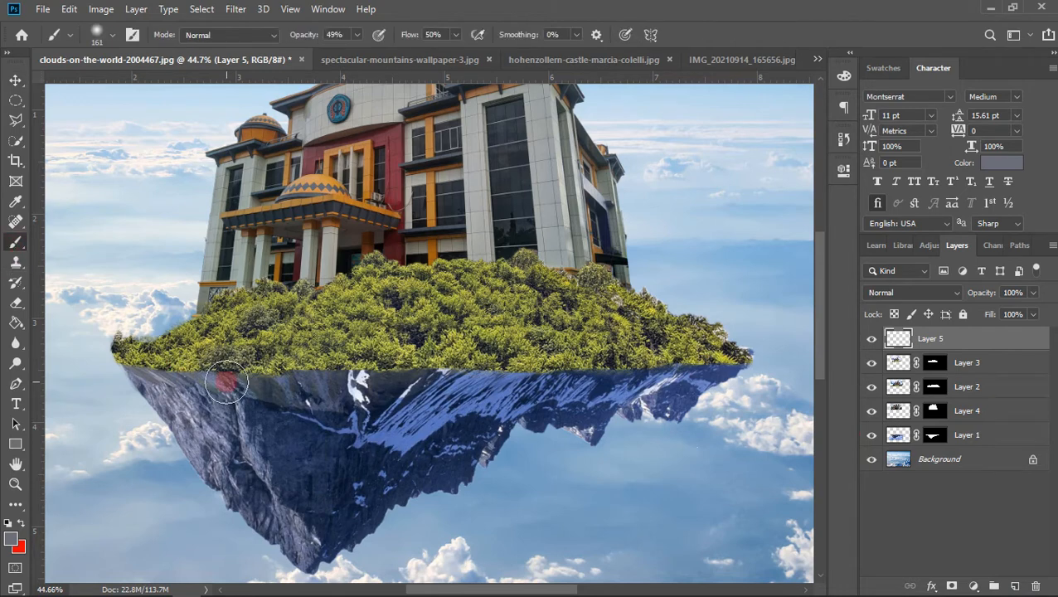
pyautogui.click(168, 325)
pyautogui.click(397, 346)
# Paint a grey band on Layer 5 along the full seam between foliage and rock with a 99 px soft round brush
pyautogui.rightClick(148, 374)
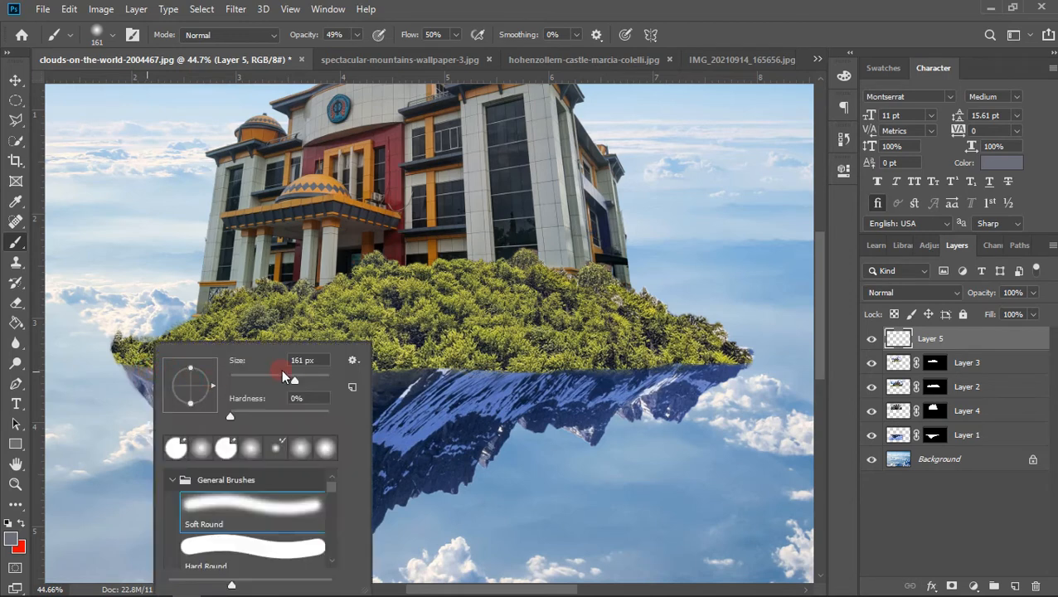
pyautogui.moveTo(284, 379); pyautogui.dragTo(279, 380)
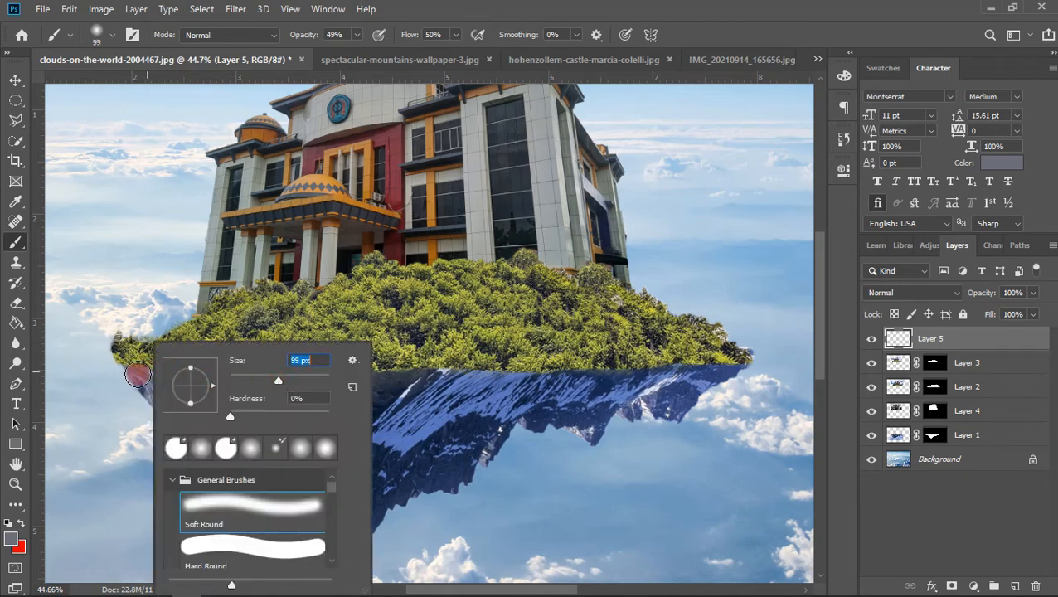
pyautogui.click(138, 366)
pyautogui.moveTo(137, 366)
pyautogui.mouseDown()
pyautogui.moveTo(294, 376)
pyautogui.moveTo(726, 363)
pyautogui.mouseUp()
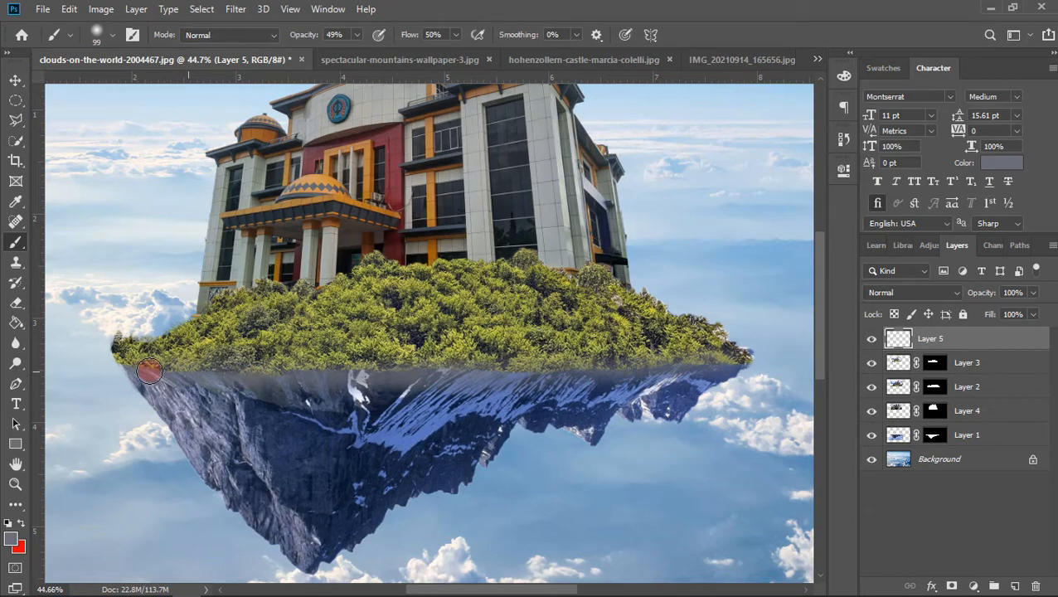
# Examine the painted band between the foliage and the rock, both close up and across the whole island
pyautogui.scroll(-3, 284, 403)
pyautogui.scroll(6, 323, 396)
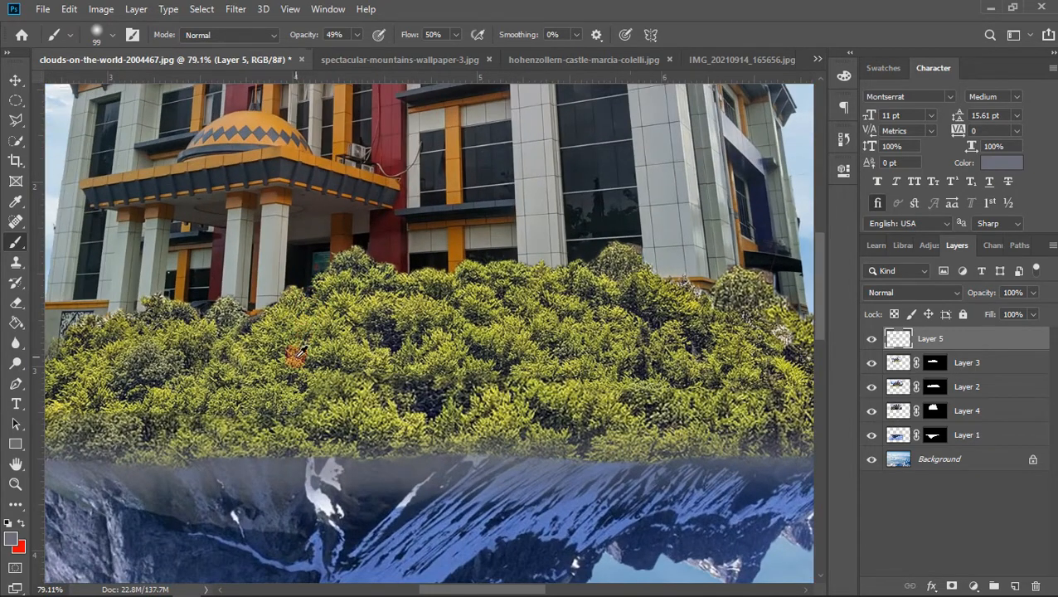
pyautogui.scroll(-3, 291, 380)
pyautogui.scroll(5, 278, 406)
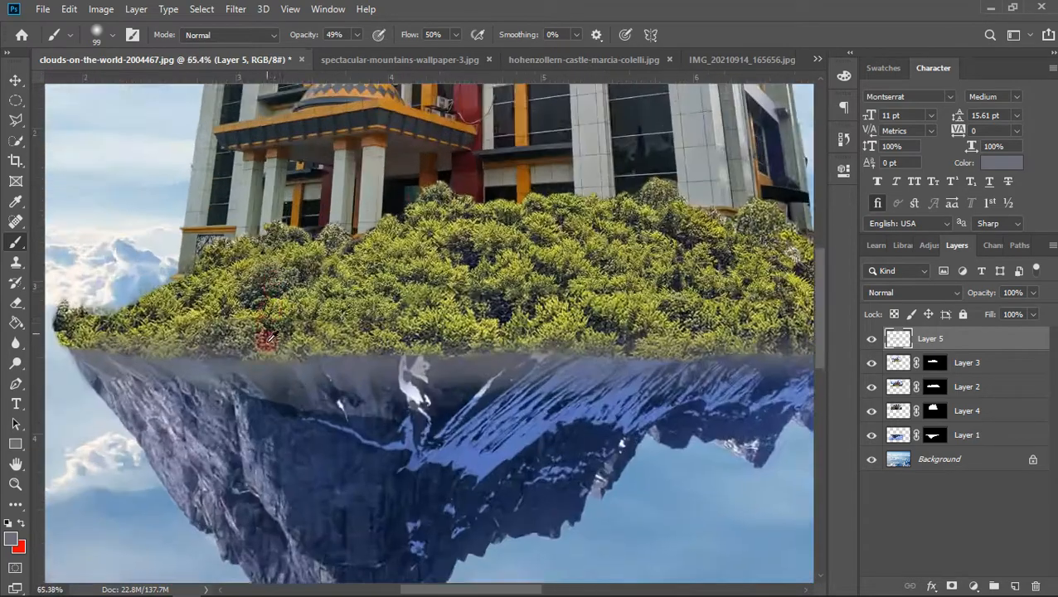
pyautogui.scroll(-2, 253, 397)
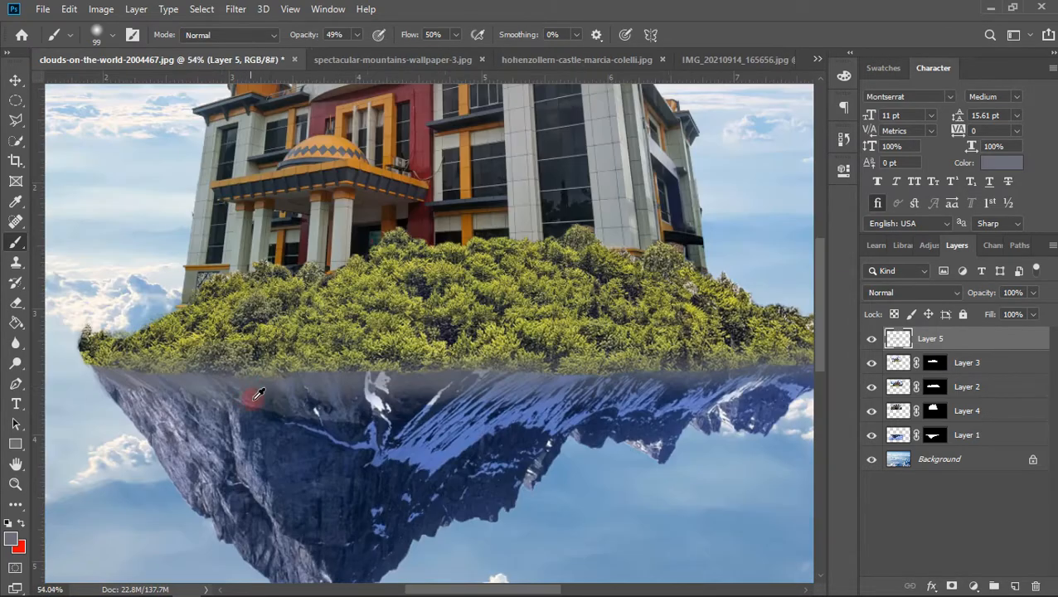
pyautogui.scroll(-3, 286, 386)
pyautogui.scroll(2, 340, 249)
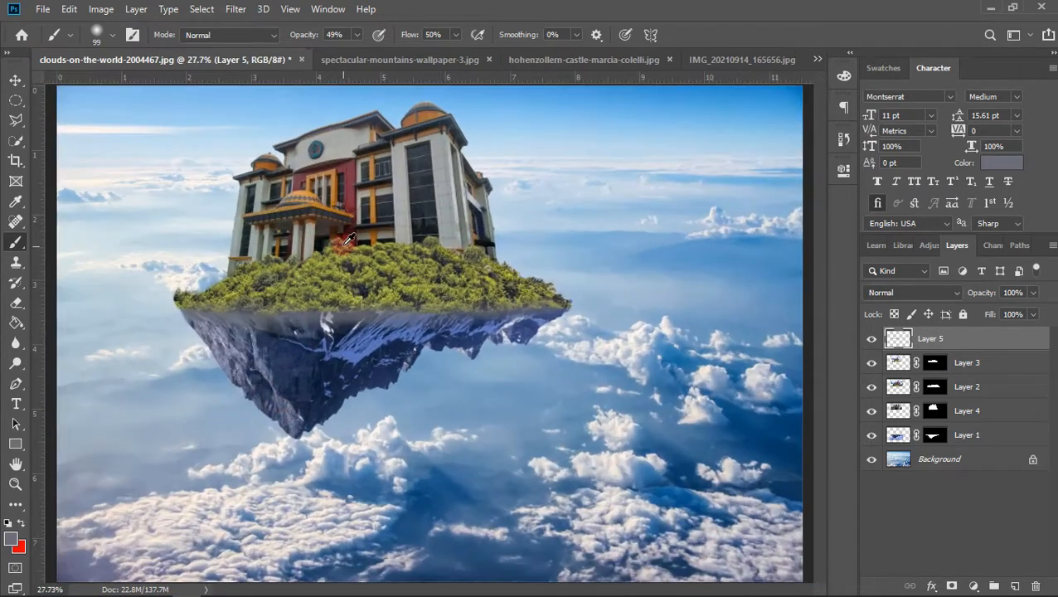
pyautogui.scroll(2, 249, 370)
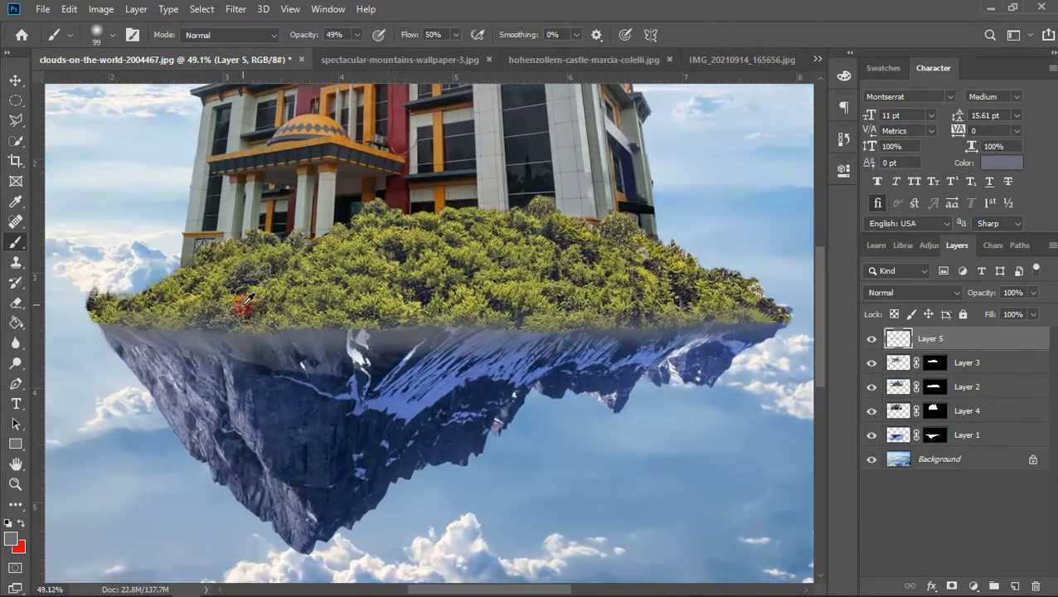
# Erase the lower edge of Layer 5's grey band over the rock near the island's left end with a 117 px eraser
pyautogui.click(15, 302)
pyautogui.moveTo(176, 395); pyautogui.dragTo(307, 386)
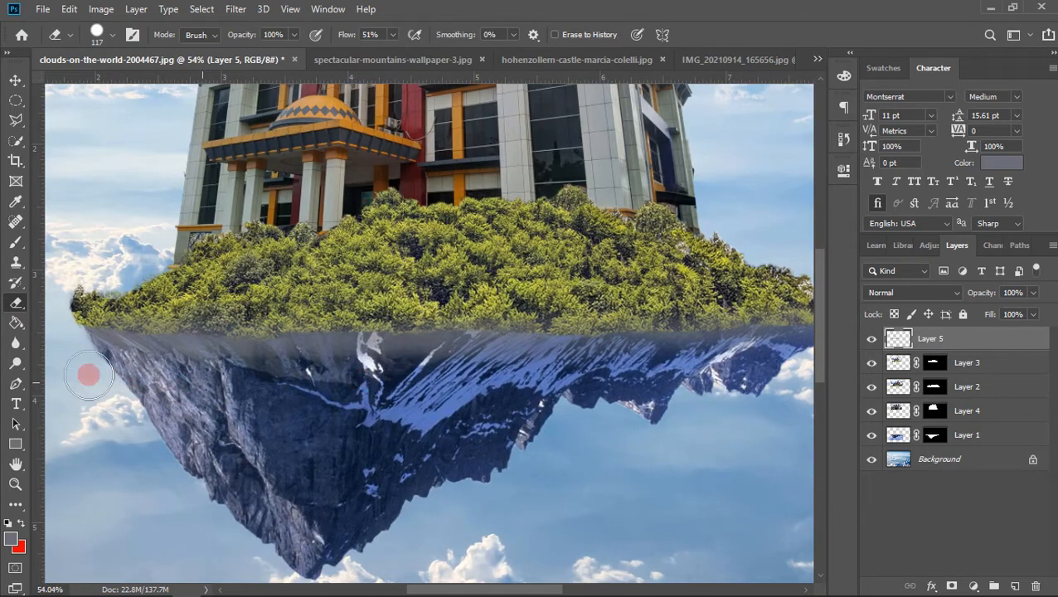
pyautogui.scroll(-3, 578, 439)
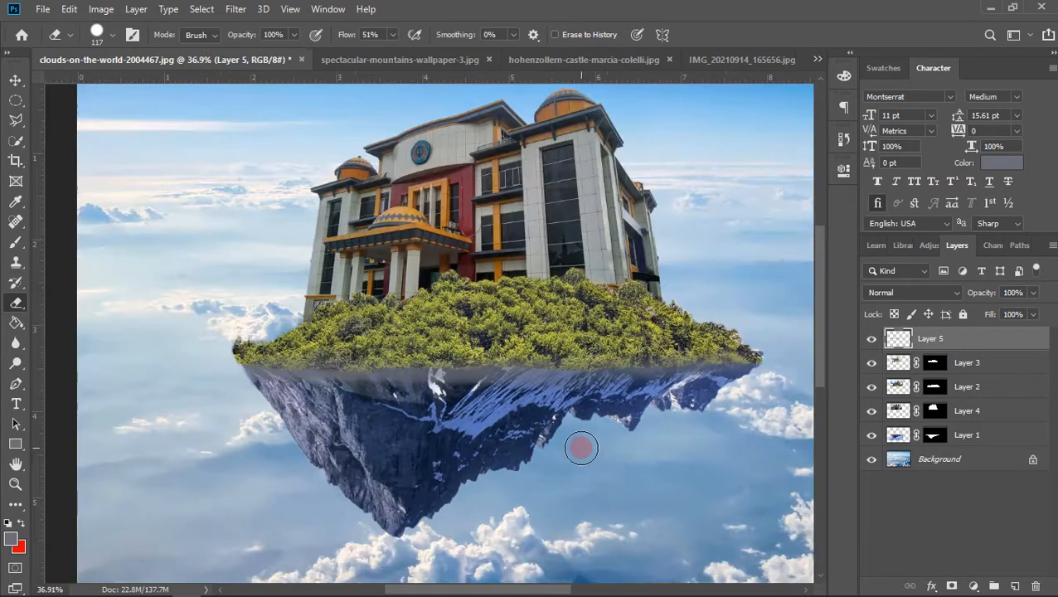
# Examine the blended seam between foliage and rock, close up along the island and in the full composition
pyautogui.scroll(4, 578, 444)
pyautogui.scroll(-2, 758, 381)
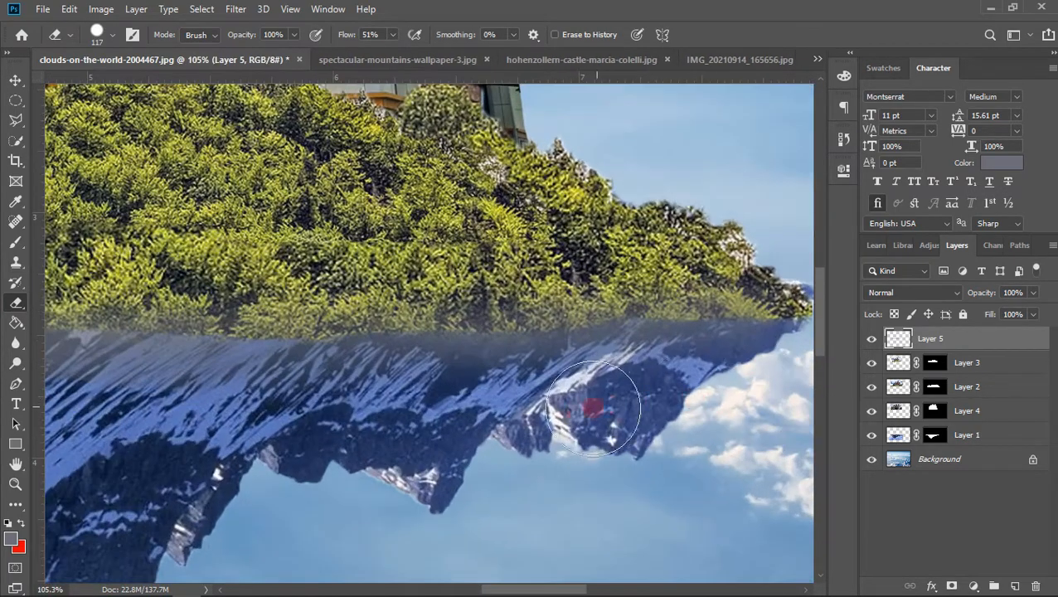
pyautogui.scroll(1, 547, 414)
pyautogui.scroll(-3, 281, 376)
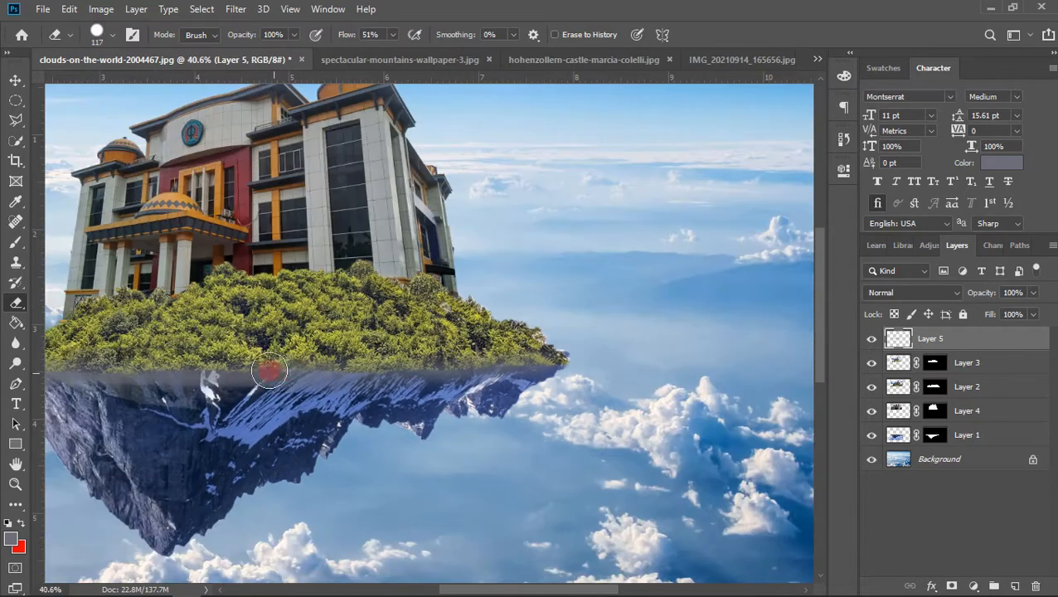
pyautogui.scroll(3, 272, 311)
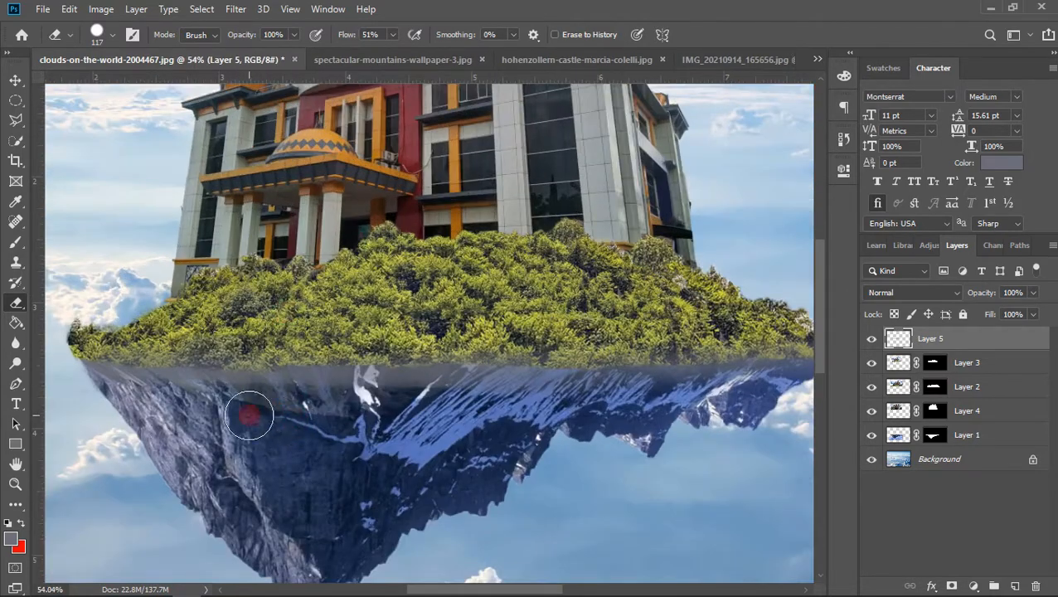
pyautogui.scroll(2, 248, 415)
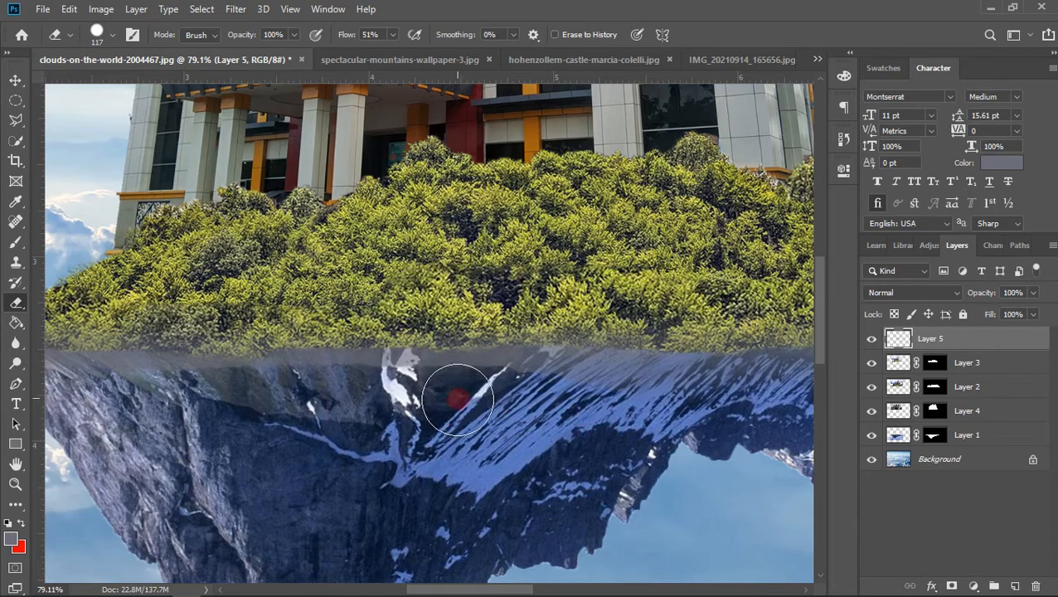
pyautogui.scroll(-3, 458, 400)
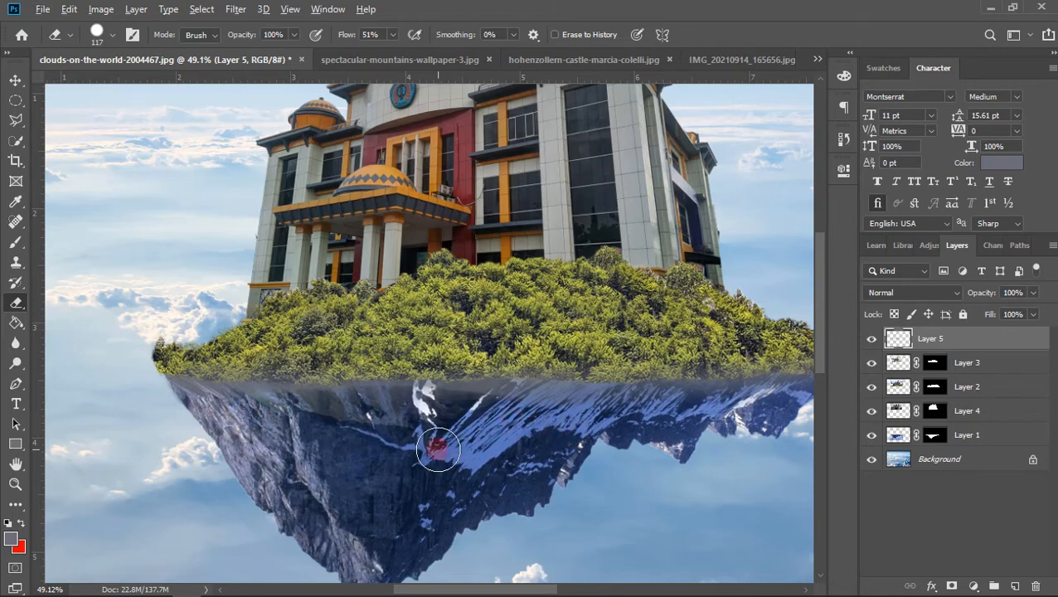
pyautogui.scroll(-3, 438, 449)
pyautogui.scroll(4, 433, 308)
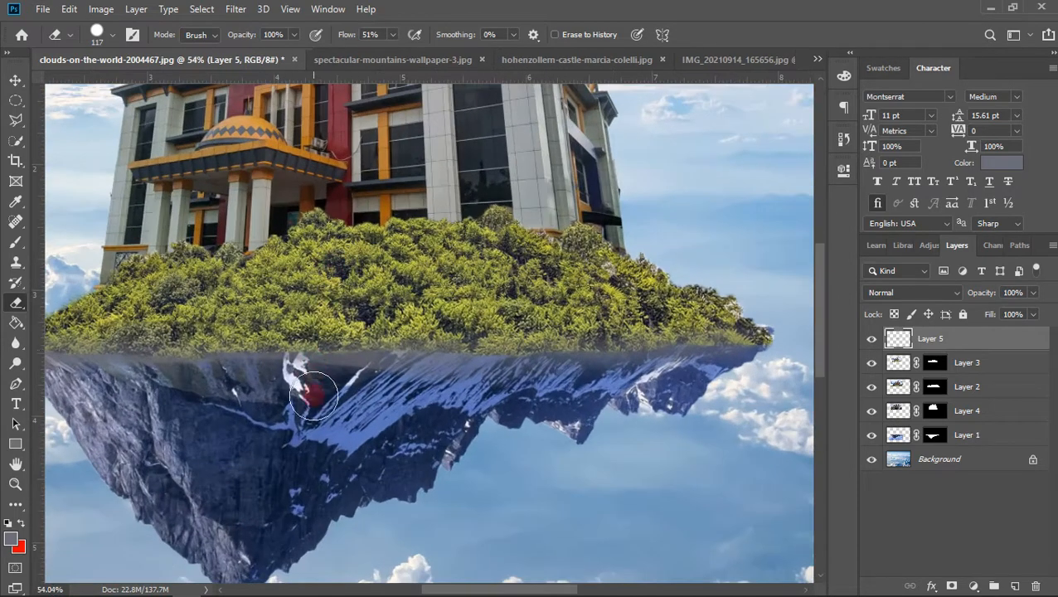
pyautogui.scroll(-3, 262, 409)
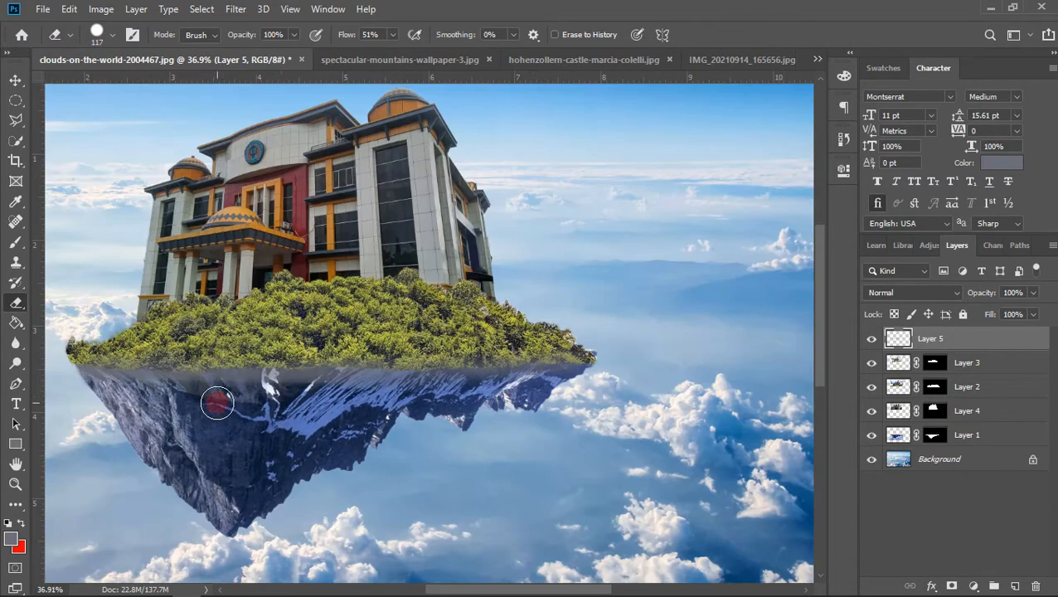
pyautogui.scroll(4, 237, 366)
pyautogui.scroll(1, 312, 296)
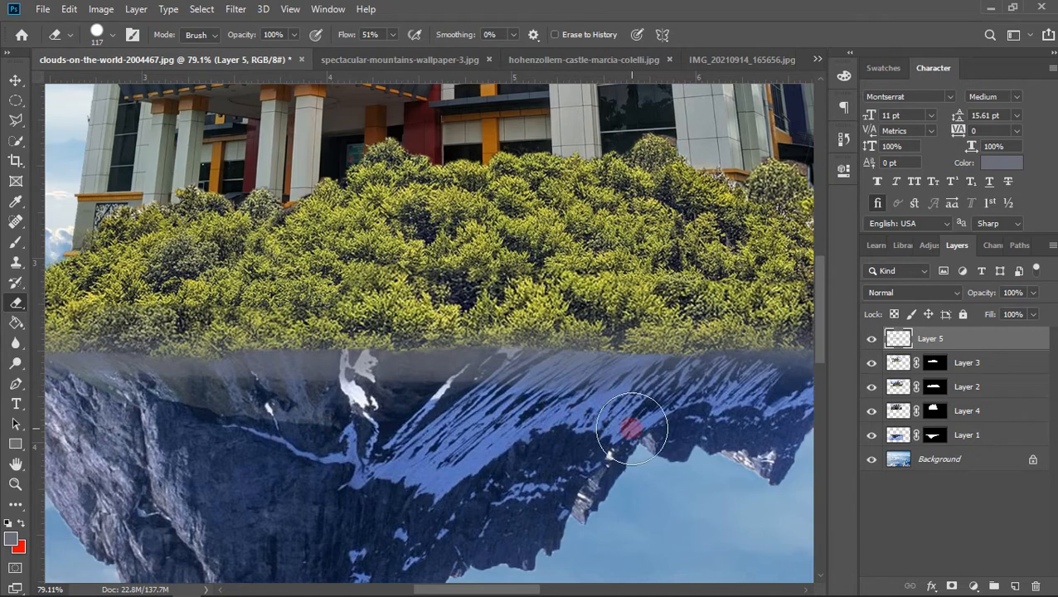
pyautogui.scroll(-1, 414, 423)
pyautogui.scroll(-3, 415, 422)
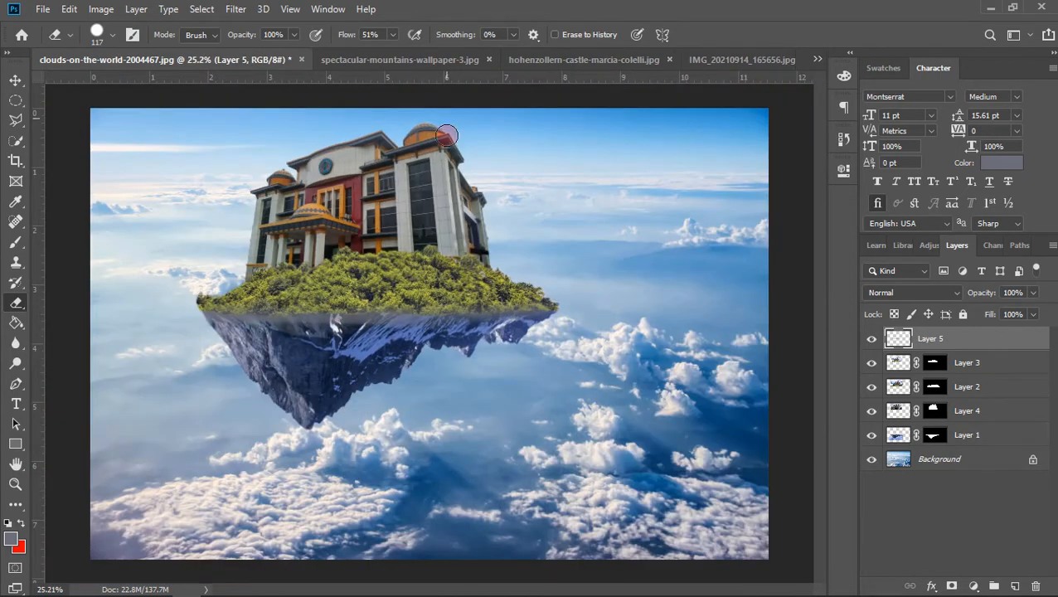
# Move the whole island slightly down in the sky by shifting Layers 5, 3, 2, 4 and 1 together, then deselect them
pyautogui.keyDown('ctrl'); pyautogui.click(973, 365); pyautogui.keyUp('ctrl')
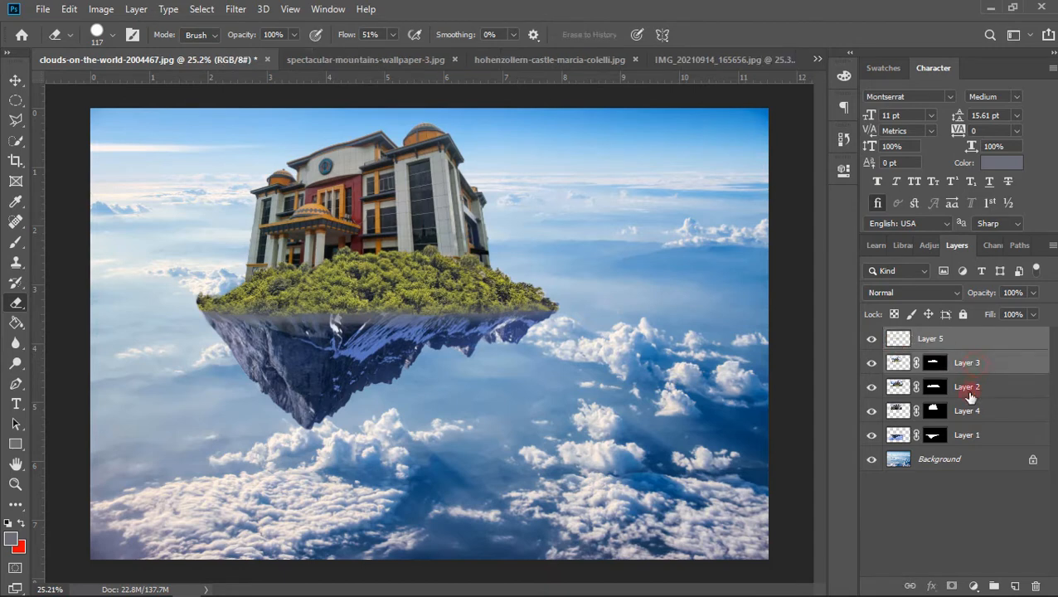
pyautogui.keyDown('ctrl'); pyautogui.click(967, 390); pyautogui.keyUp('ctrl')
pyautogui.keyDown('ctrl'); pyautogui.click(967, 412); pyautogui.keyUp('ctrl')
pyautogui.keyDown('ctrl'); pyautogui.click(965, 438); pyautogui.keyUp('ctrl')
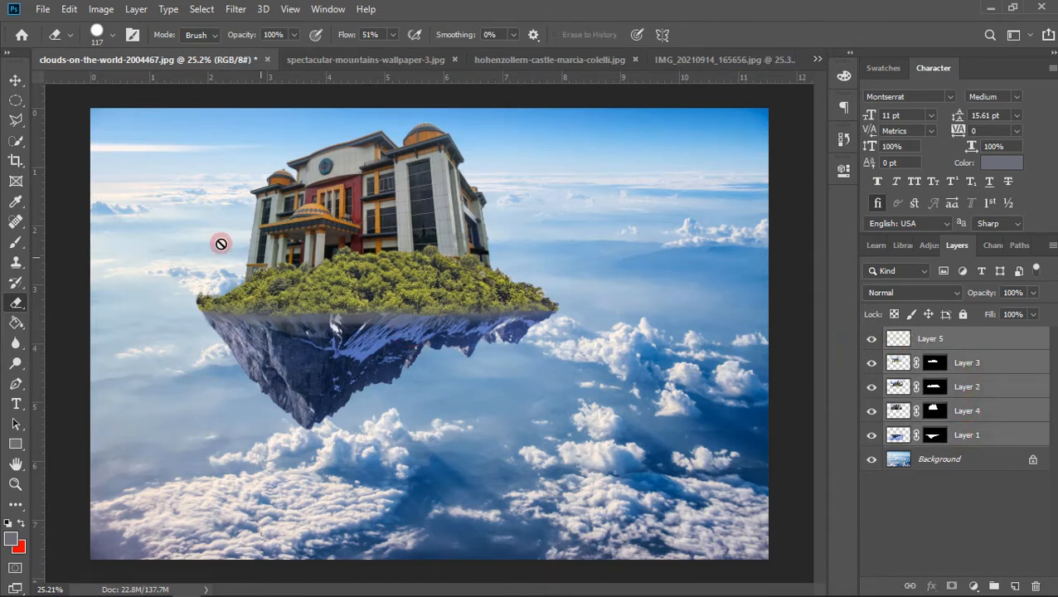
pyautogui.click(15, 81)
pyautogui.moveTo(441, 347); pyautogui.dragTo(446, 356)
pyautogui.press('Down')
pyautogui.press('Down')
pyautogui.press('Down')
pyautogui.press('Down')
pyautogui.press('Down')
pyautogui.press('Down')
pyautogui.press('Down')
pyautogui.press('Down')
pyautogui.press('Down')
pyautogui.press('Down')
pyautogui.press('Down')
pyautogui.press('Down')
pyautogui.press('Down')
pyautogui.press('Down')
pyautogui.press('Down')
pyautogui.press('Down')
pyautogui.press('Down')
pyautogui.press('Down')
pyautogui.press('Down')
pyautogui.press('Down')
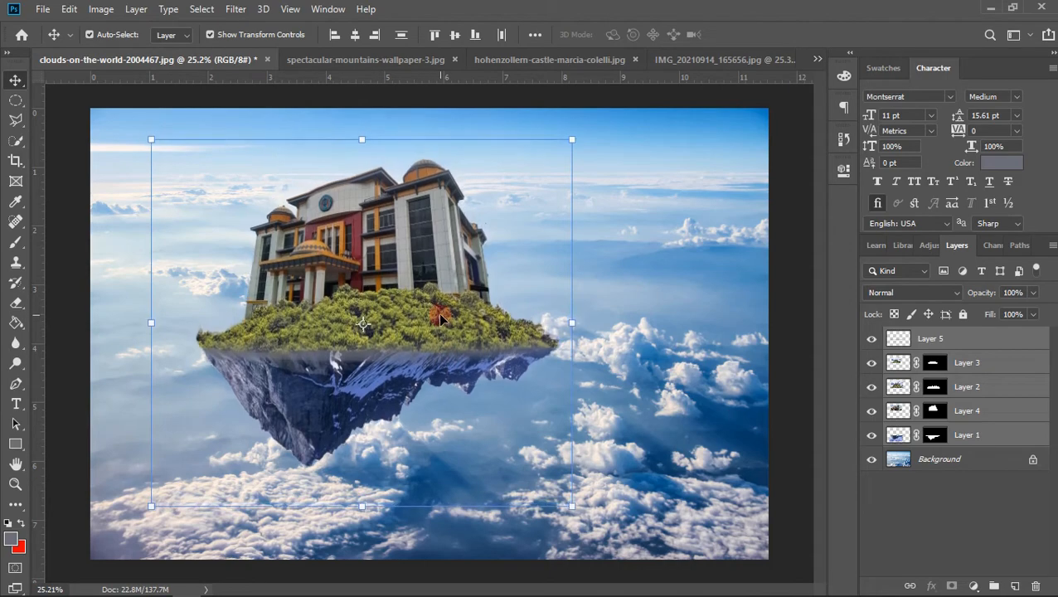
pyautogui.click(798, 354)
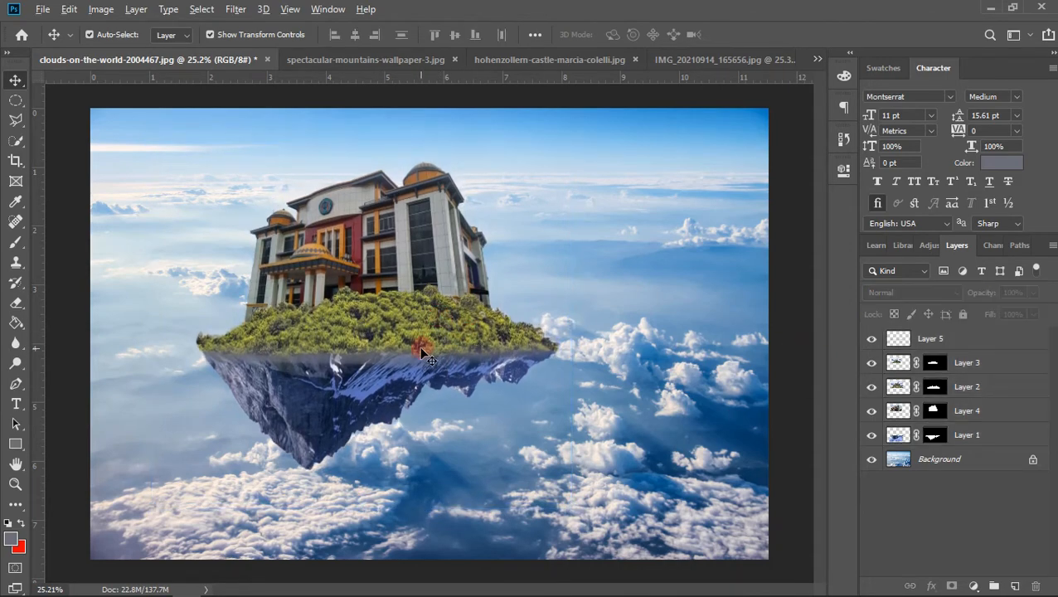
# Add a new empty layer above Layer 5 and prepare the Brush tool with white as the foreground color
pyautogui.scroll(2, 440, 354)
pyautogui.scroll(-2, 440, 353)
pyautogui.click(1012, 584)
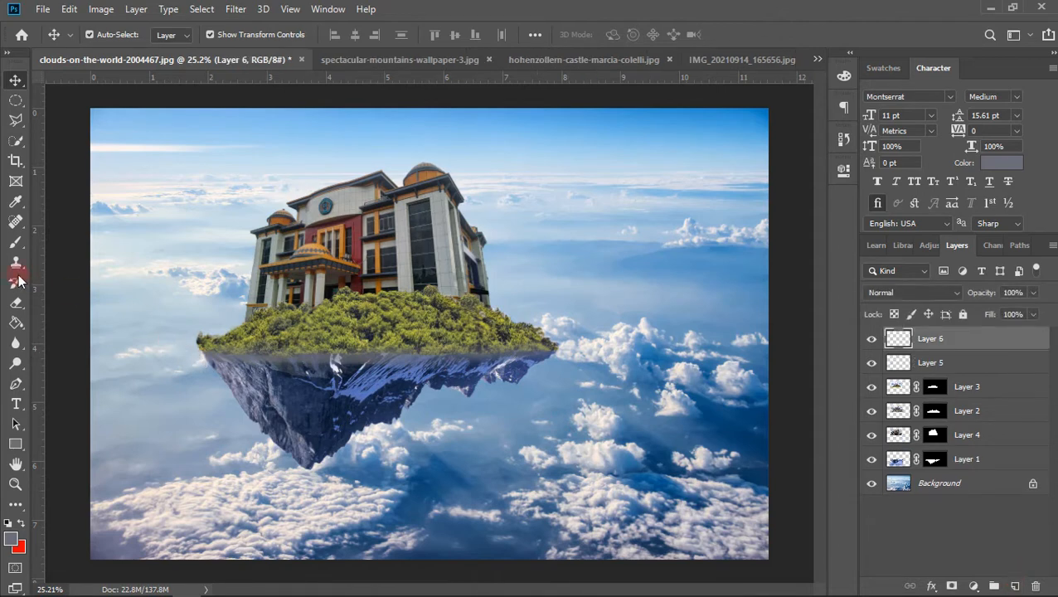
pyautogui.click(14, 242)
pyautogui.click(10, 540)
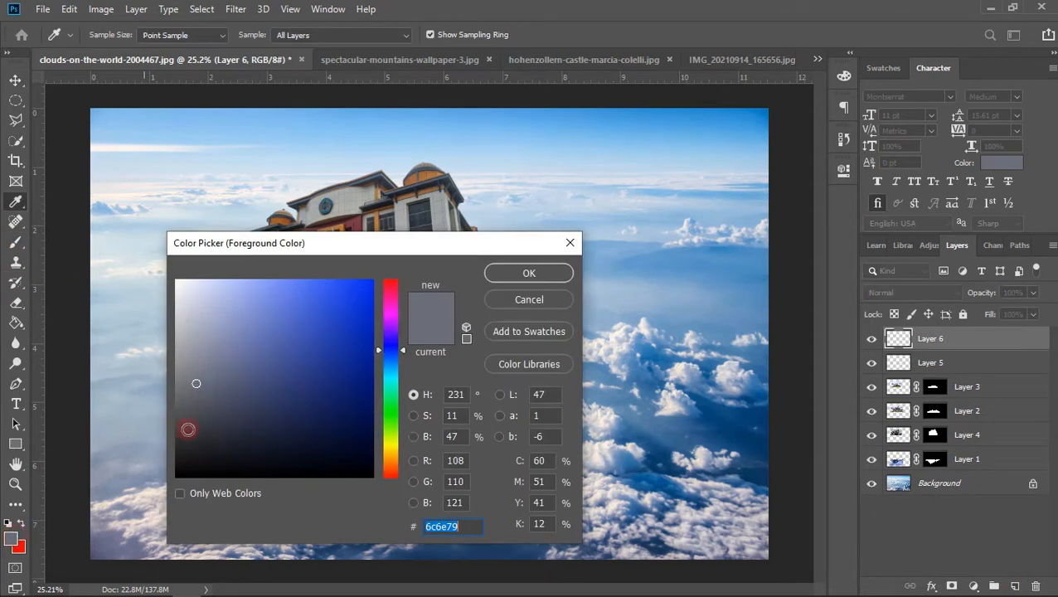
pyautogui.click(113, 255)
pyautogui.click(518, 270)
# Paint soft white haze on Layer 6 around the building and both ends of the hill with a 480 px Soft Round brush
pyautogui.rightClick(523, 313)
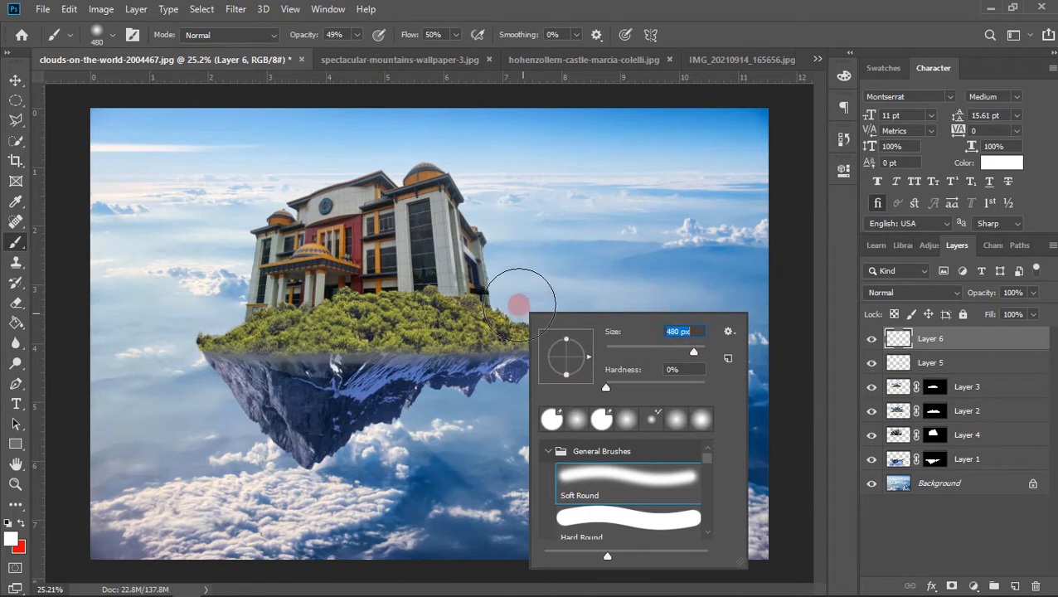
pyautogui.click(205, 328)
pyautogui.moveTo(224, 325)
pyautogui.mouseDown()
pyautogui.moveTo(217, 302)
pyautogui.moveTo(195, 340)
pyautogui.mouseUp()
pyautogui.moveTo(589, 343)
pyautogui.mouseDown()
pyautogui.moveTo(520, 330)
pyautogui.moveTo(534, 316)
pyautogui.moveTo(526, 305)
pyautogui.moveTo(553, 322)
pyautogui.moveTo(537, 359)
pyautogui.moveTo(516, 307)
pyautogui.moveTo(551, 367)
pyautogui.moveTo(548, 382)
pyautogui.moveTo(471, 425)
pyautogui.moveTo(583, 369)
pyautogui.moveTo(565, 249)
pyautogui.moveTo(471, 215)
pyautogui.moveTo(440, 164)
pyautogui.moveTo(358, 163)
pyautogui.moveTo(239, 202)
pyautogui.moveTo(258, 215)
pyautogui.moveTo(224, 240)
pyautogui.moveTo(233, 272)
pyautogui.moveTo(372, 330)
pyautogui.moveTo(294, 330)
pyautogui.mouseUp()
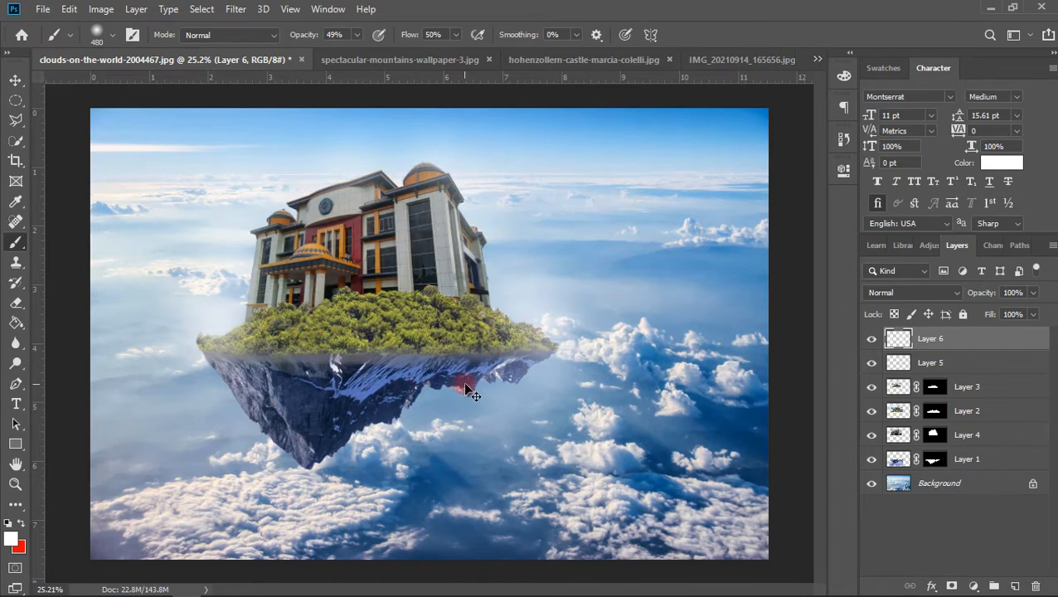
pyautogui.hotkey('ctrl', 'z')
# Paint white haze on Layer 6 over the downward-pointing tip of the mountain to blend it into the clouds
pyautogui.scroll(-4, 418, 365)
pyautogui.scroll(3, 304, 390)
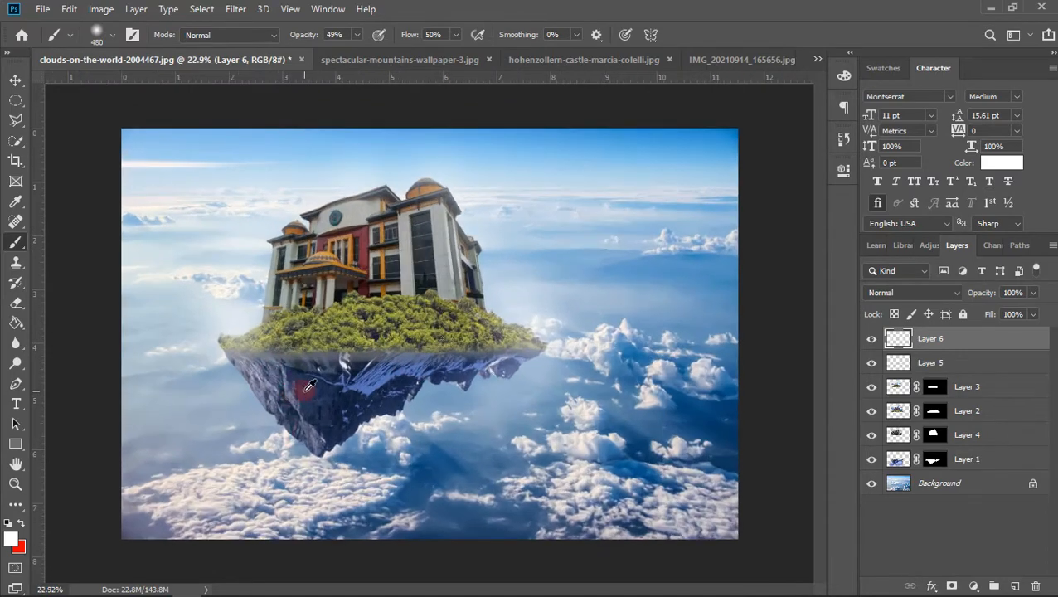
pyautogui.scroll(2, 307, 386)
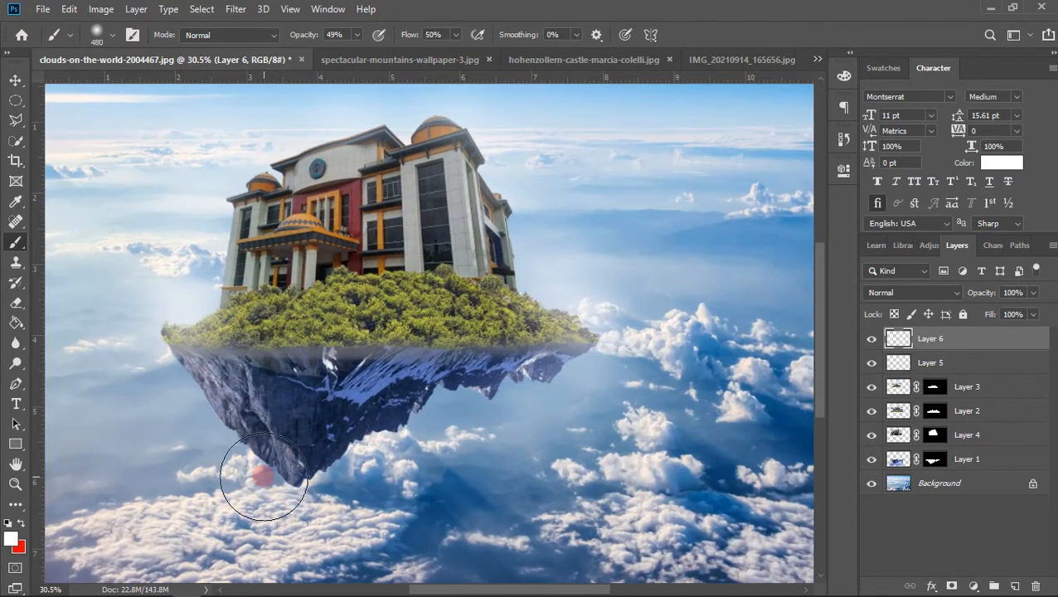
pyautogui.moveTo(264, 477)
pyautogui.mouseDown()
pyautogui.moveTo(305, 502)
pyautogui.moveTo(349, 472)
pyautogui.moveTo(325, 495)
pyautogui.mouseUp()
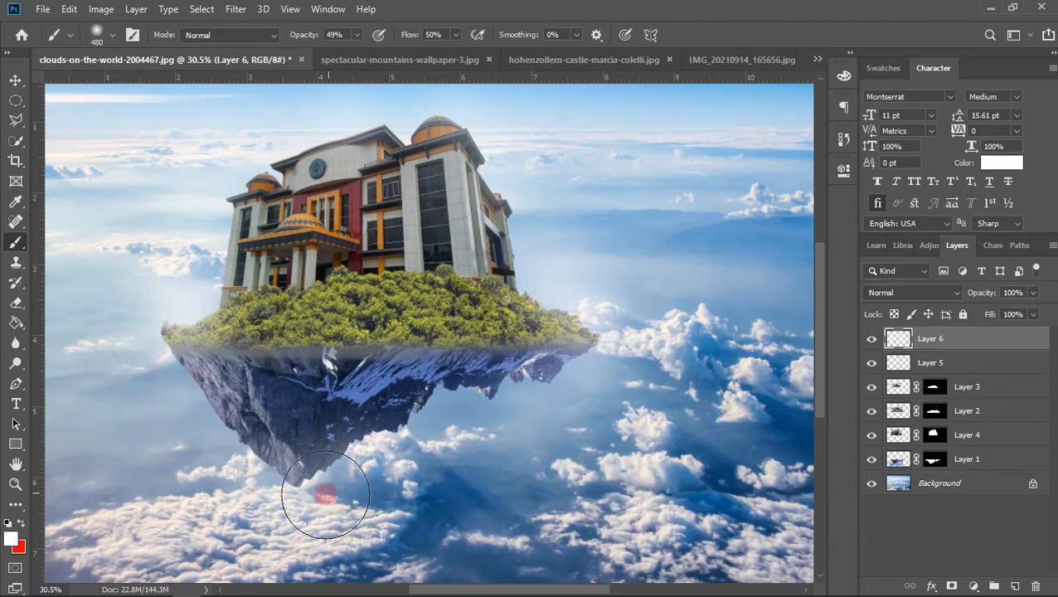
# Examine the white haze around the island and the rock seam, both close up and across the whole image
pyautogui.scroll(-3, 360, 468)
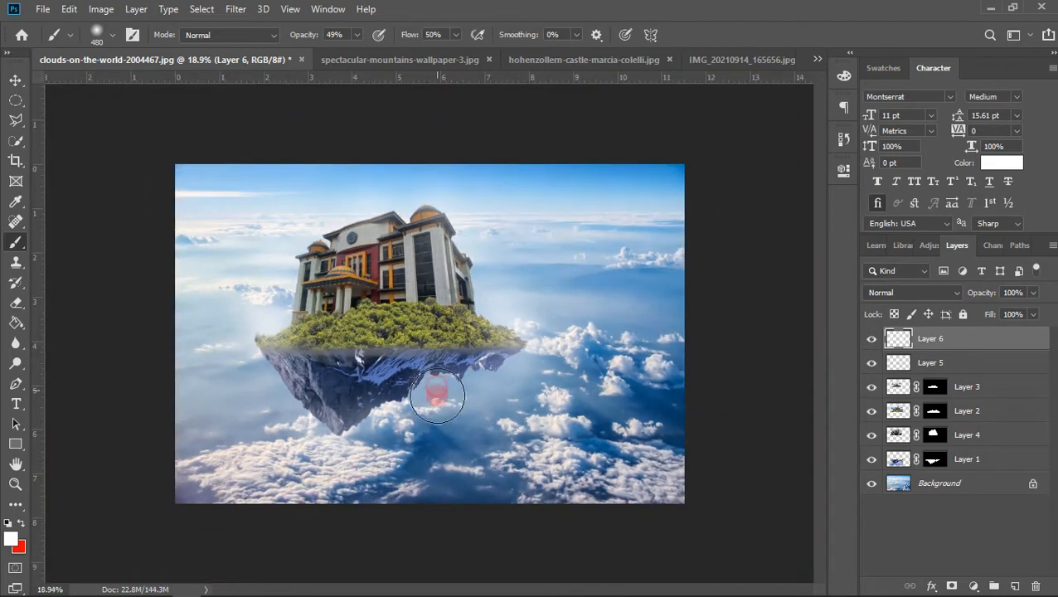
pyautogui.scroll(-2, 373, 464)
pyautogui.scroll(5, 392, 248)
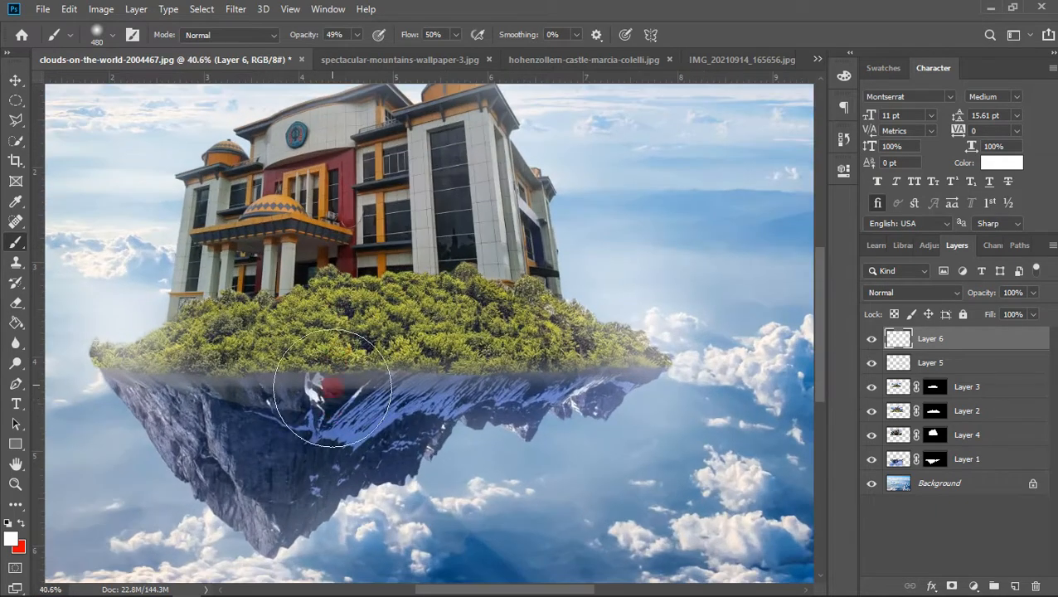
pyautogui.scroll(2, 371, 479)
pyautogui.scroll(3, 365, 410)
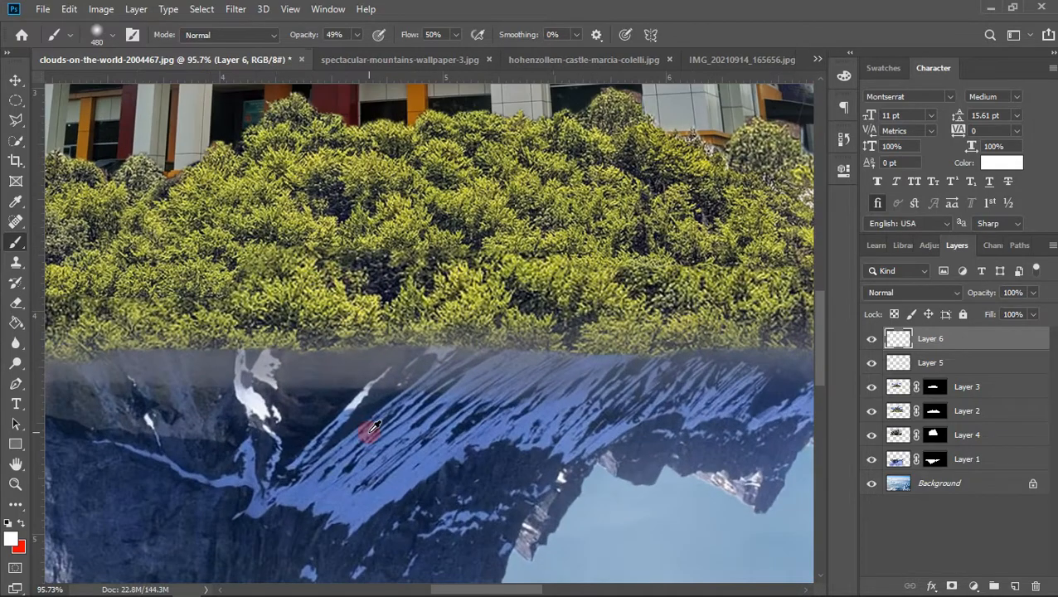
pyautogui.scroll(-2, 375, 426)
pyautogui.scroll(-4, 369, 431)
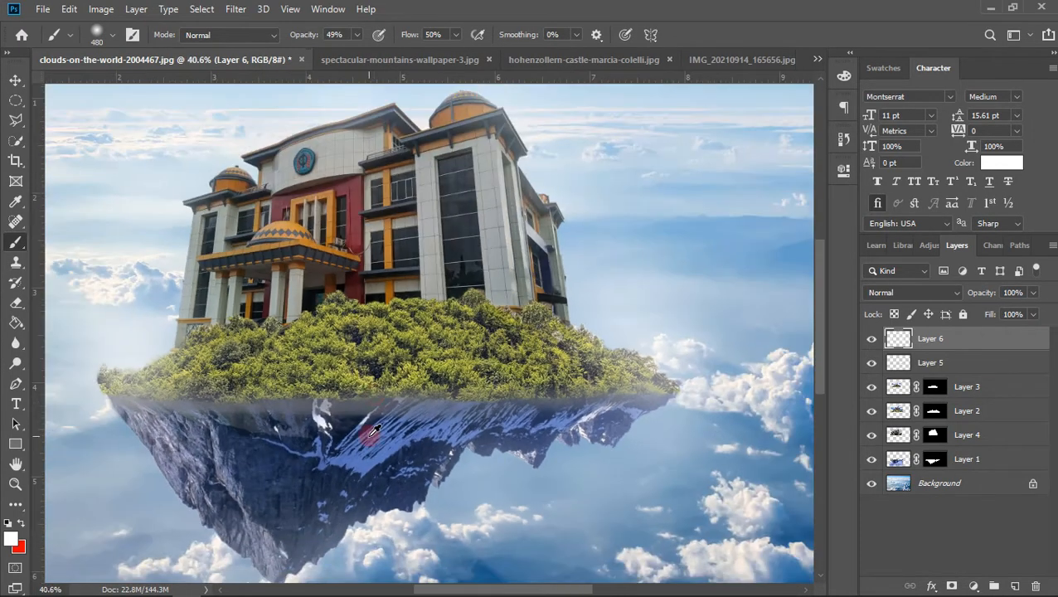
pyautogui.scroll(4, 358, 365)
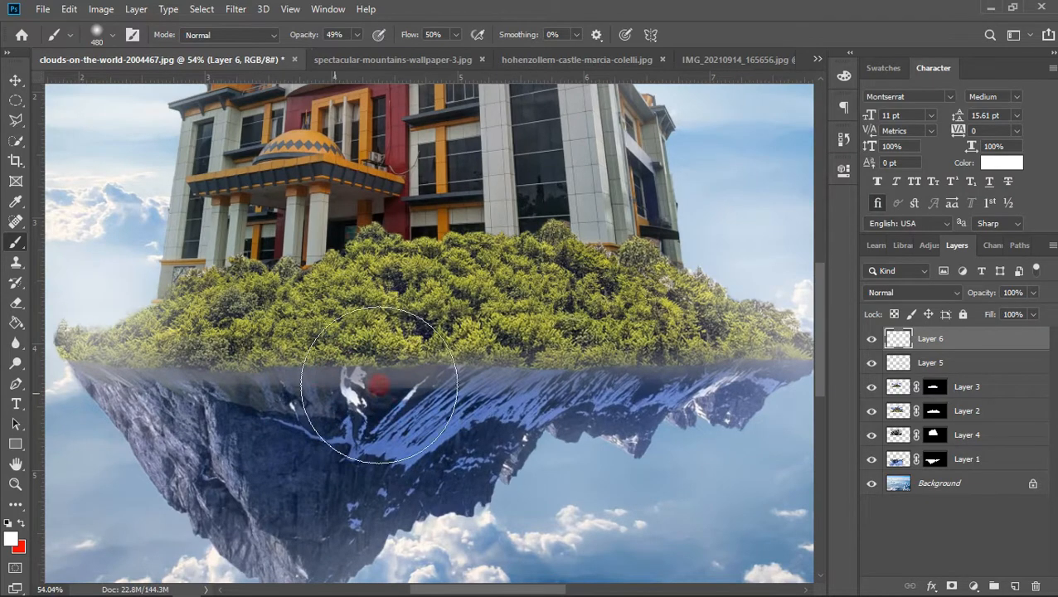
pyautogui.scroll(-3, 322, 409)
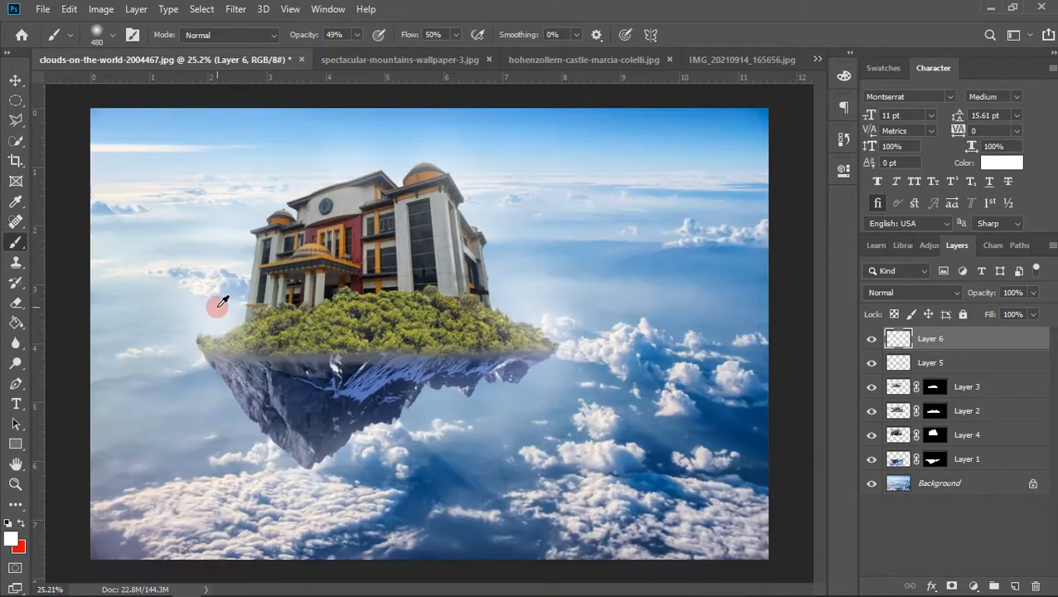
pyautogui.scroll(1, 249, 332)
pyautogui.scroll(-1, 274, 344)
pyautogui.scroll(1, 302, 406)
pyautogui.scroll(-1, 266, 377)
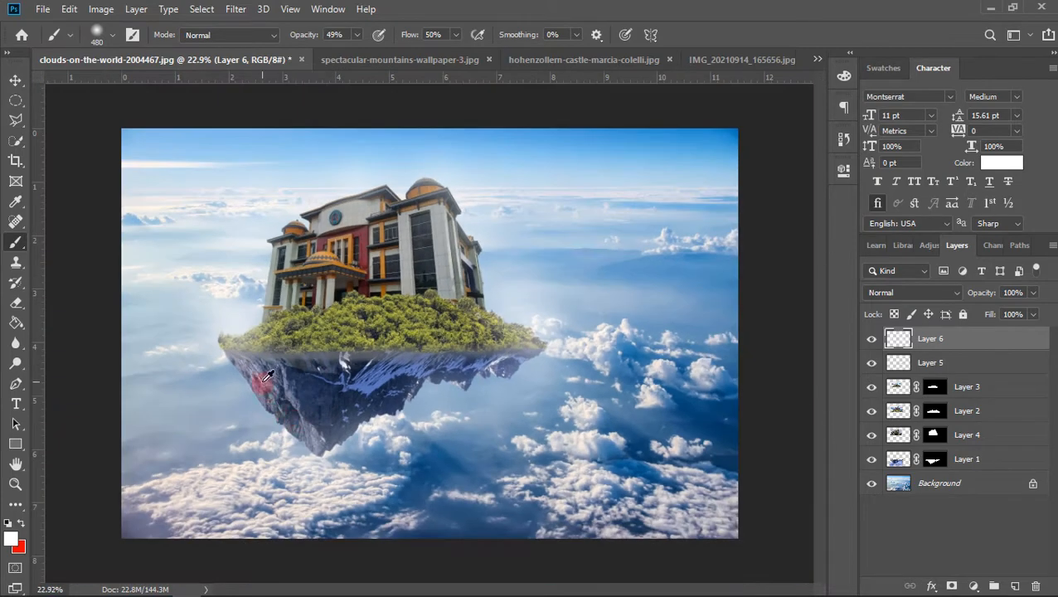
pyautogui.scroll(1, 266, 376)
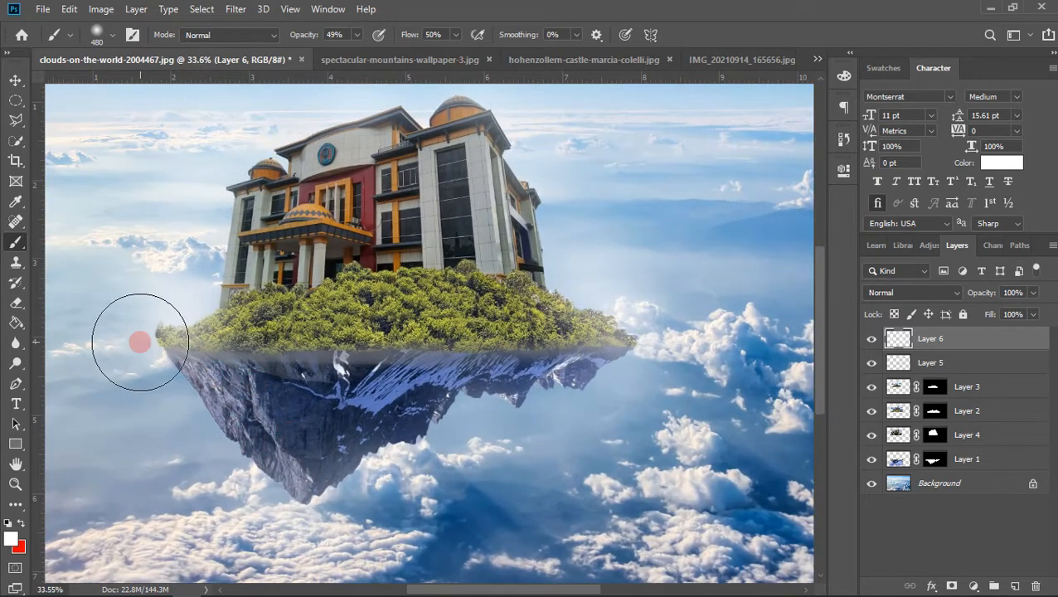
pyautogui.scroll(-1, 237, 428)
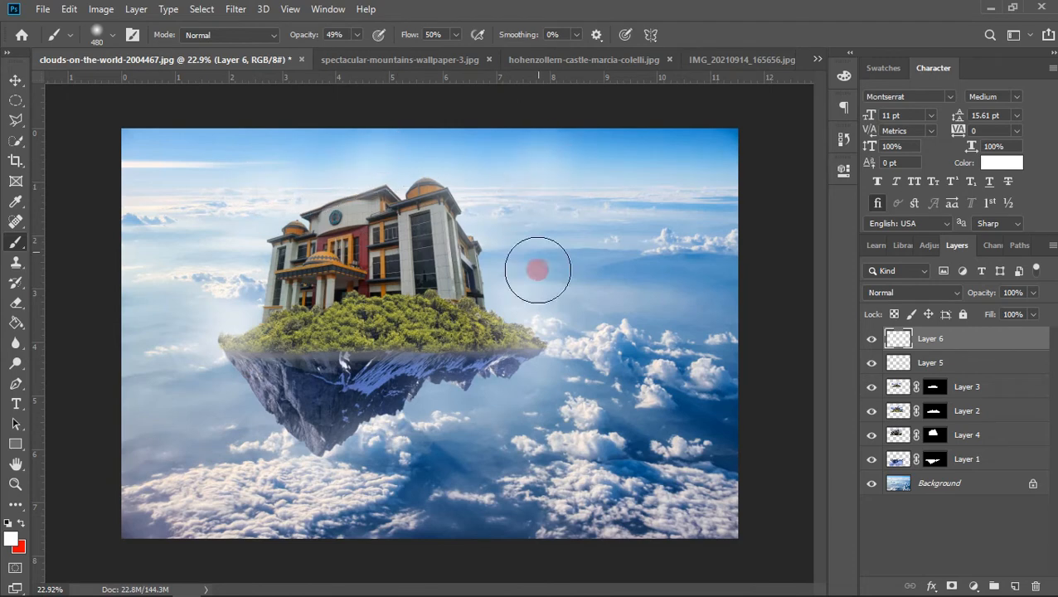
# Add a dab of white haze on Layer 6 at the hill's right end and deselect the layer
pyautogui.click(545, 332)
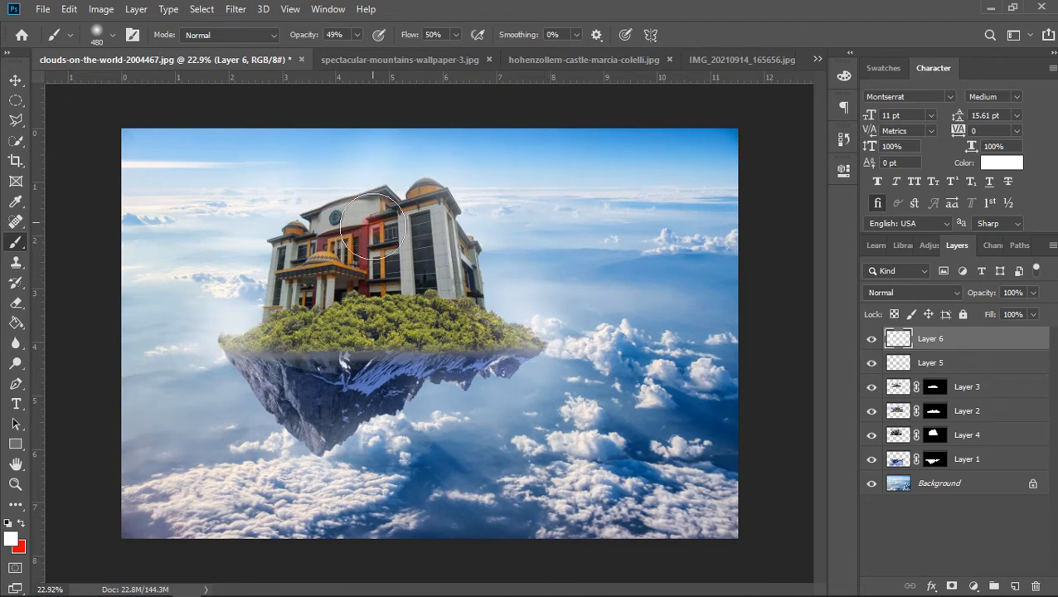
pyautogui.click(14, 80)
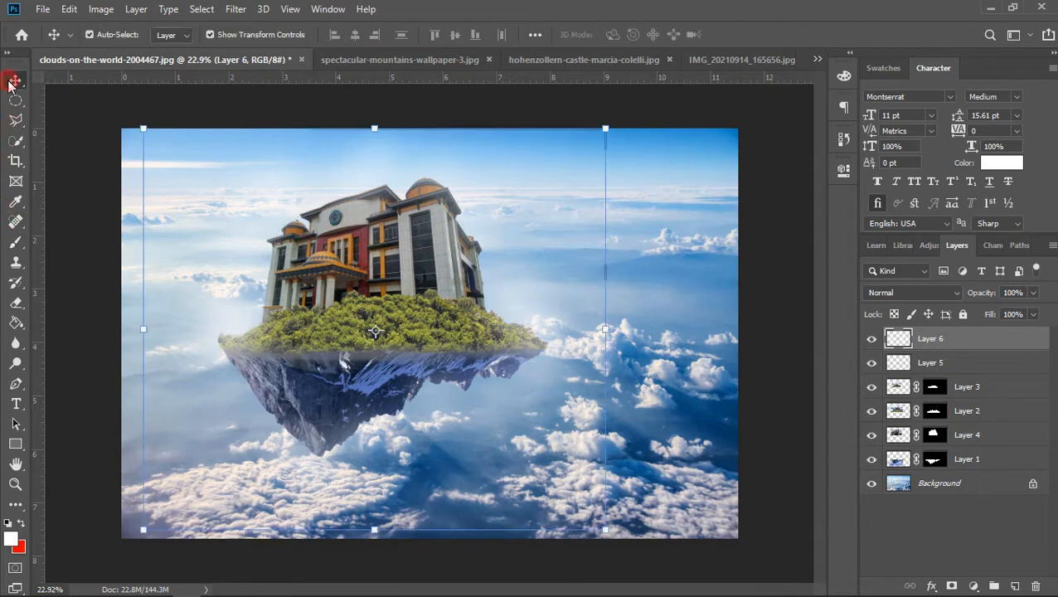
pyautogui.click(116, 305)
pyautogui.scroll(5, 234, 341)
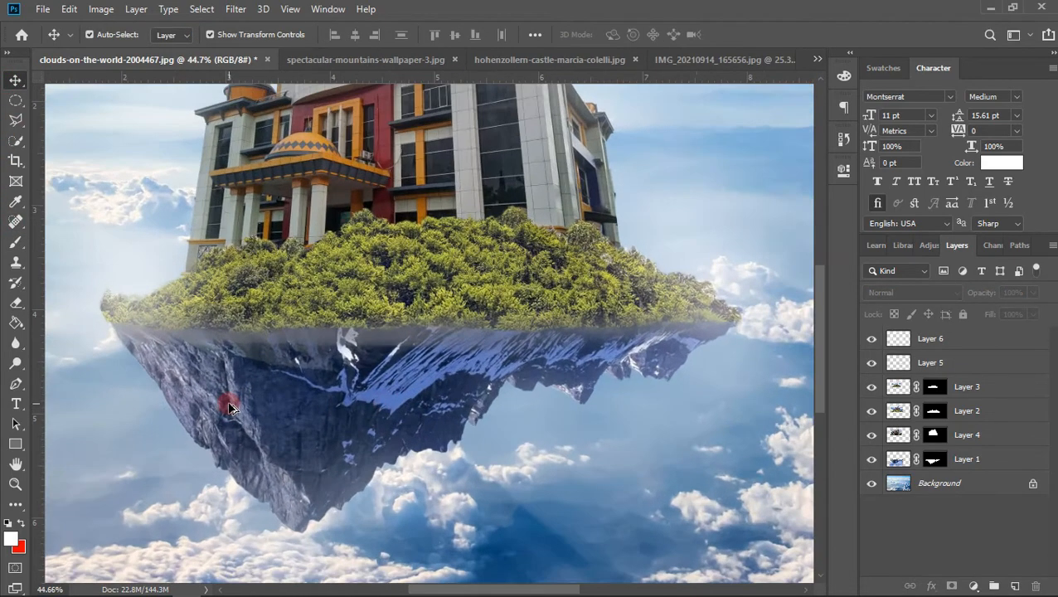
pyautogui.scroll(2, 234, 404)
pyautogui.scroll(-3, 351, 381)
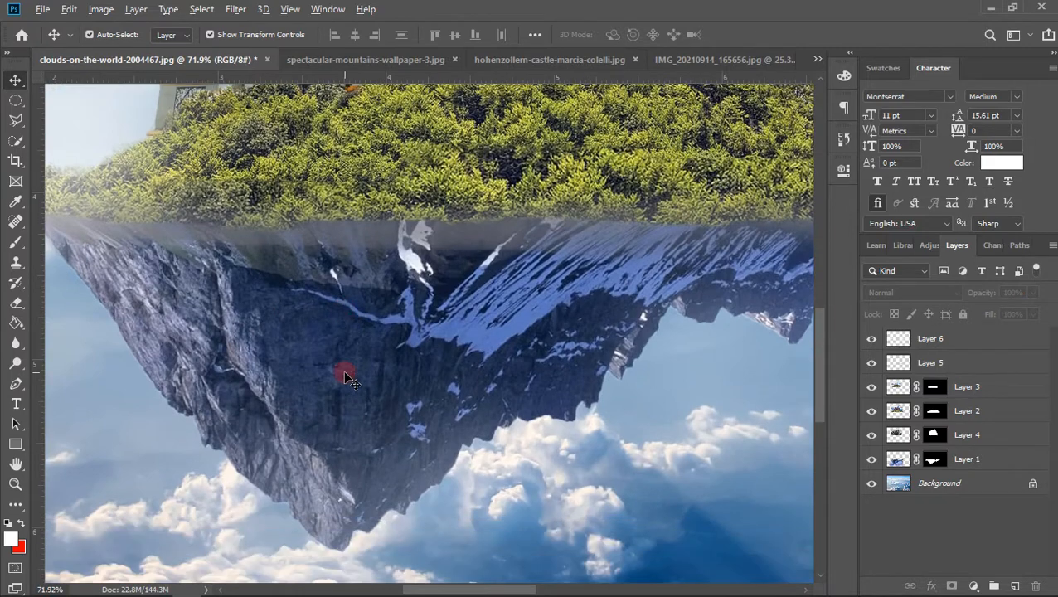
# Lower the opacity of Layer 5, the seam shading, to 50% and deselect the layer
pyautogui.click(940, 363)
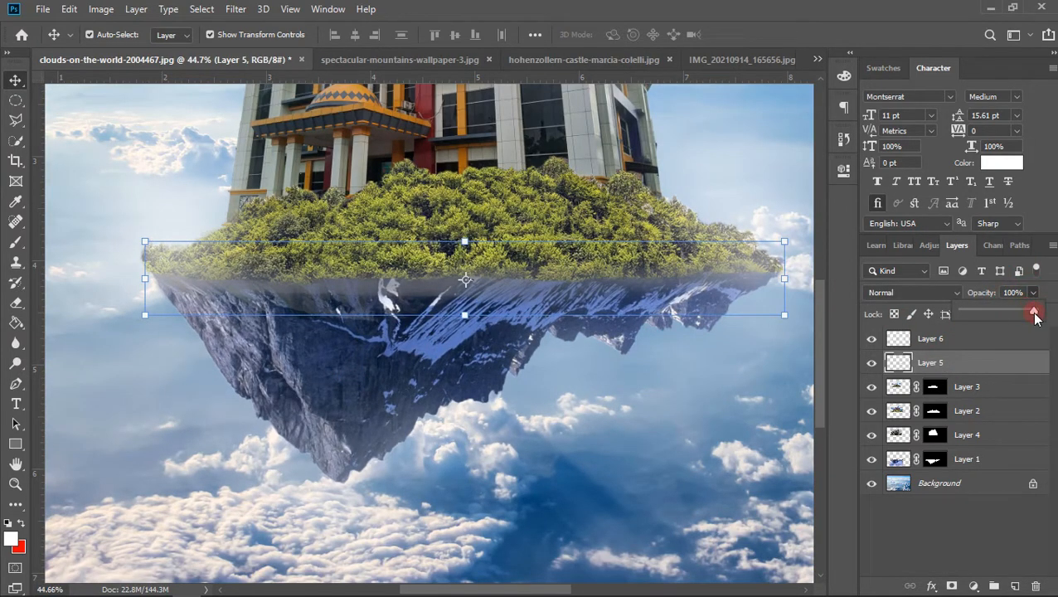
pyautogui.moveTo(1011, 316); pyautogui.dragTo(998, 319)
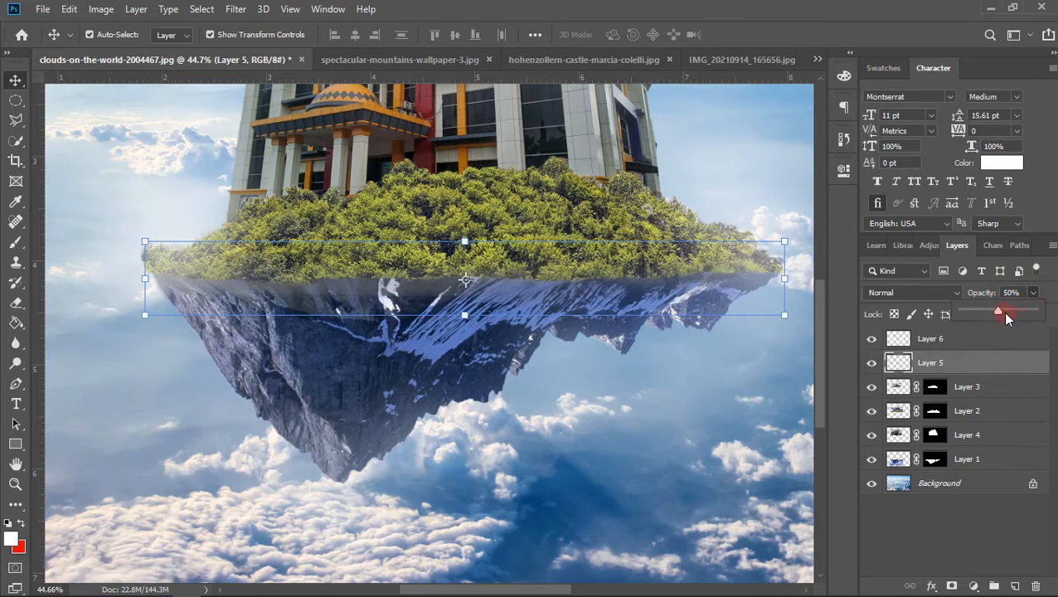
pyautogui.click(562, 415)
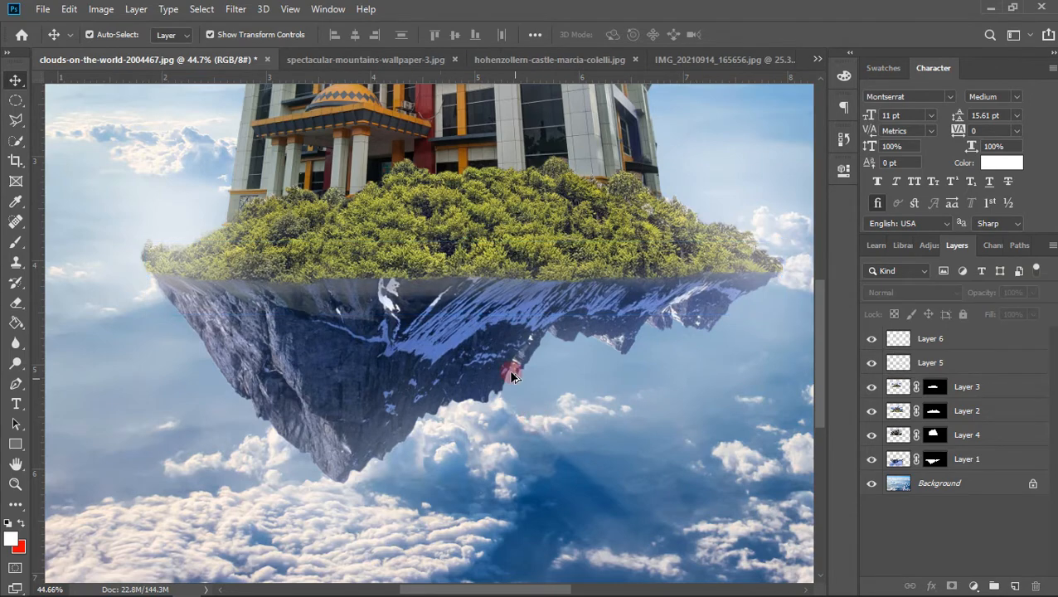
pyautogui.scroll(-2, 489, 348)
pyautogui.scroll(3, 325, 358)
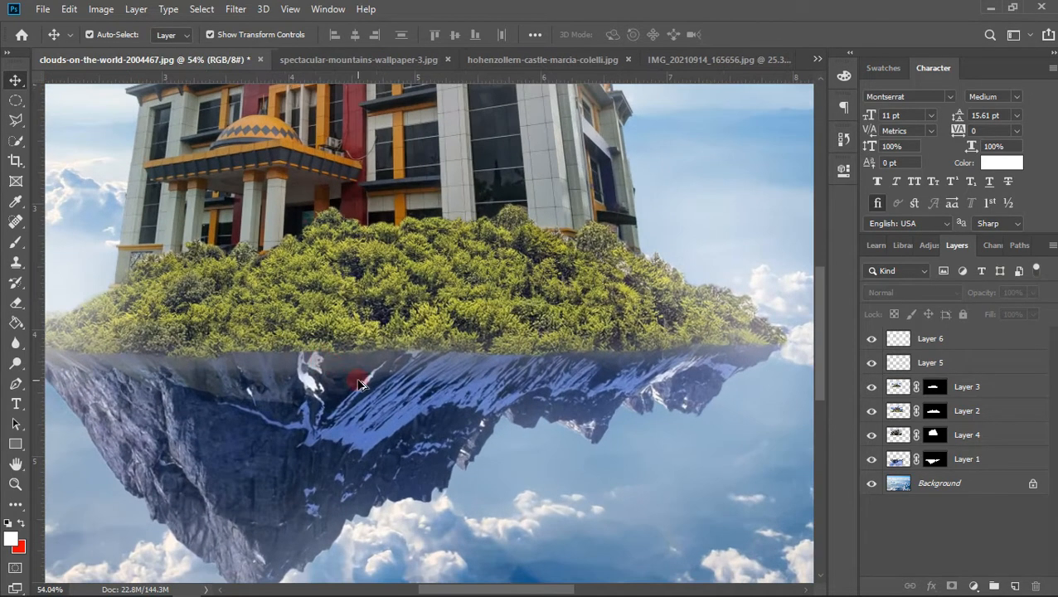
pyautogui.scroll(-4, 357, 377)
pyautogui.scroll(1, 354, 365)
pyautogui.scroll(-1, 350, 348)
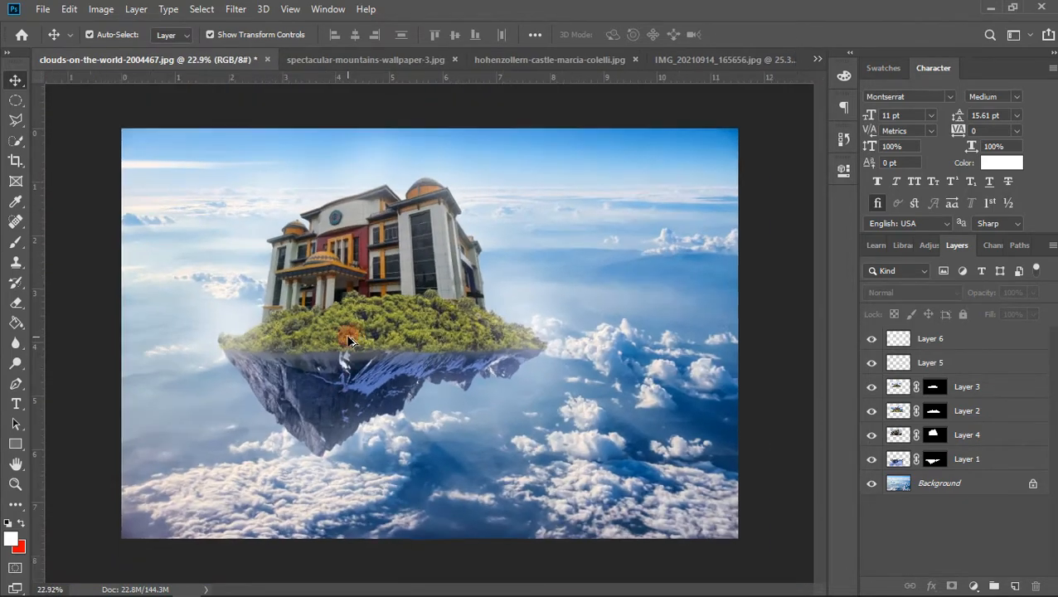
pyautogui.scroll(1, 349, 341)
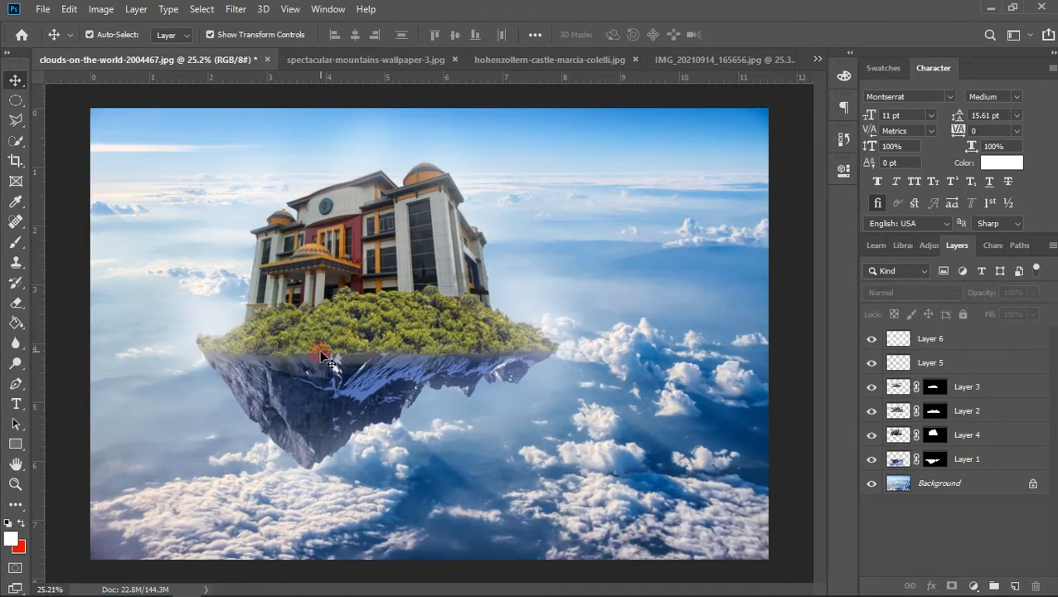
# Try scaling the hill on Layer 3 to about 64% and the hill on Layer 2 to about 95%
pyautogui.click(329, 261)
pyautogui.click(413, 321)
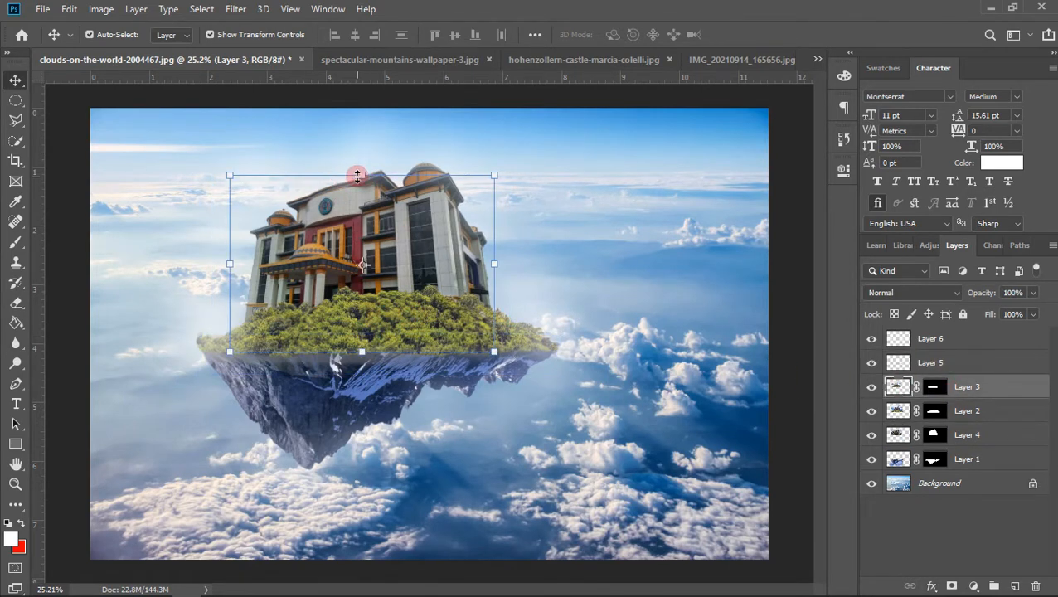
pyautogui.moveTo(358, 176); pyautogui.dragTo(356, 242)
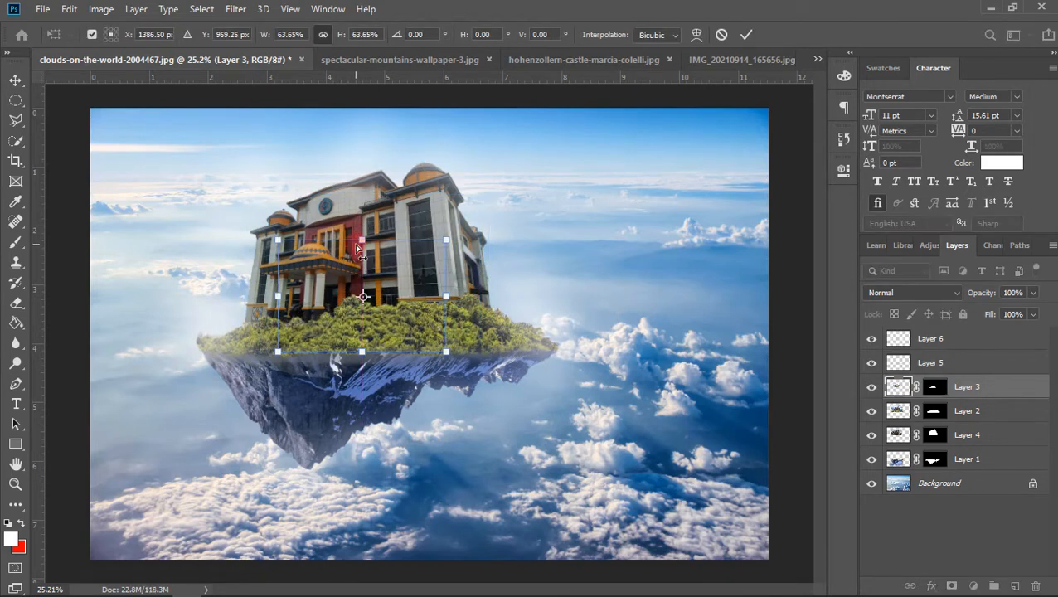
pyautogui.hotkey('ctrl', 'z')
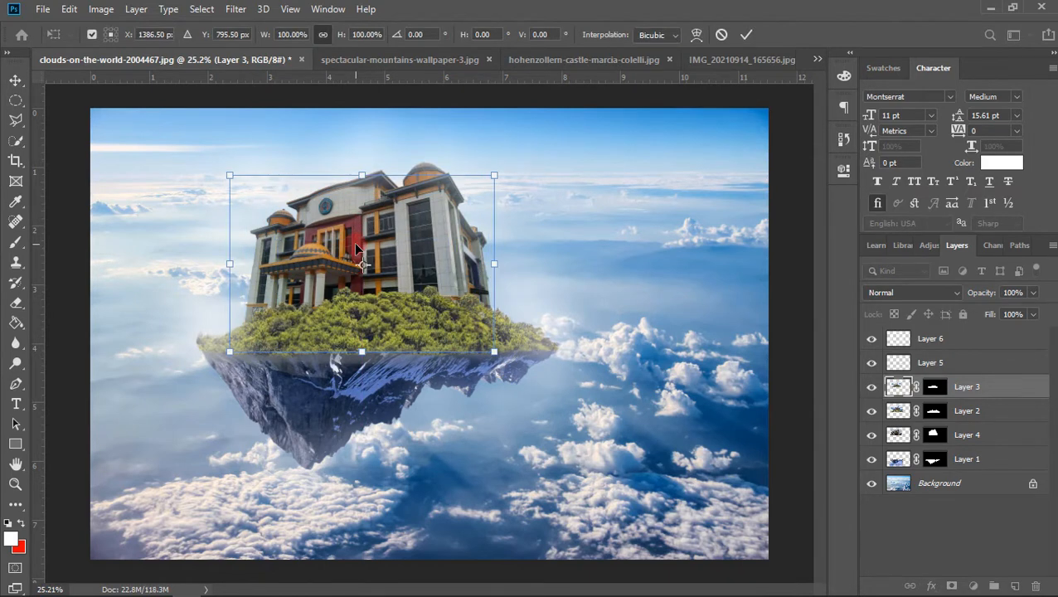
pyautogui.click(976, 414)
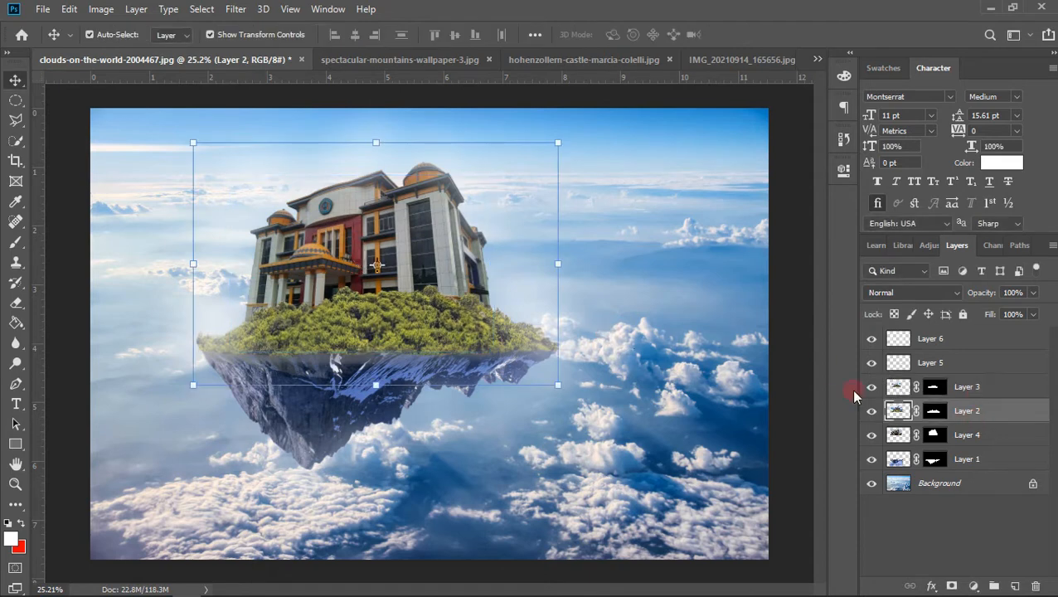
pyautogui.click(379, 142)
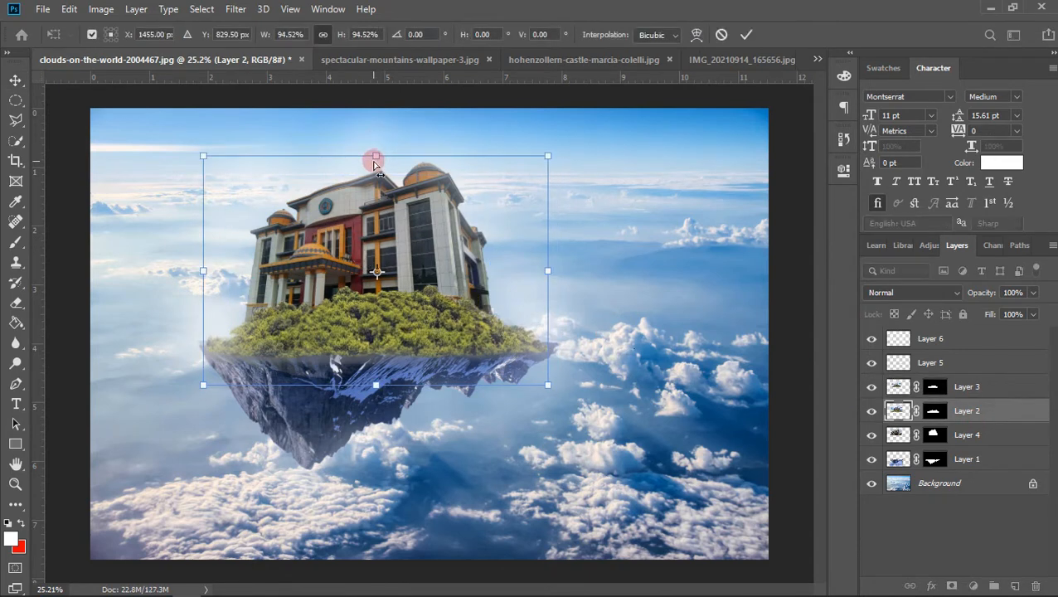
# Try moving the Layer 3 hill up over the building and shifting the Layer 2 hill, and undo both moves
pyautogui.click(982, 387)
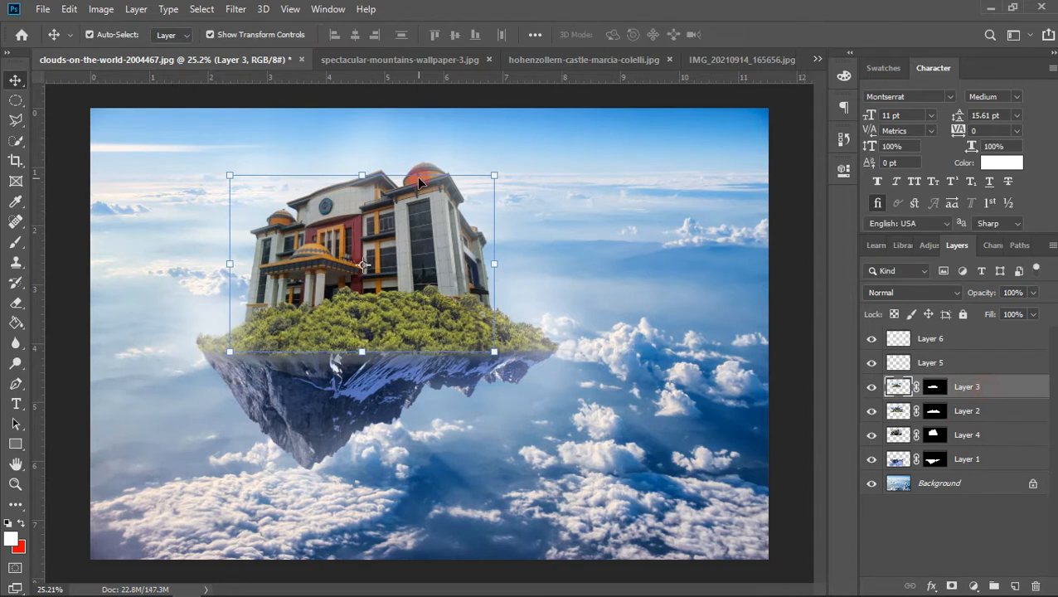
pyautogui.moveTo(359, 299); pyautogui.dragTo(271, 247)
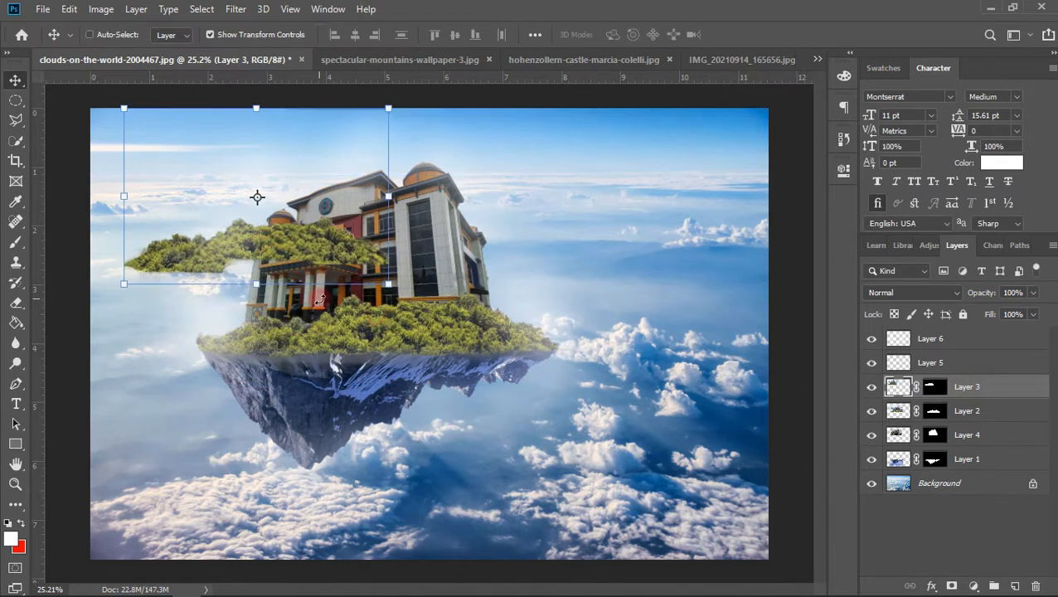
pyautogui.press('ctrl')
pyautogui.moveTo(445, 331); pyautogui.dragTo(478, 424)
pyautogui.hotkey('ctrl', 'z')
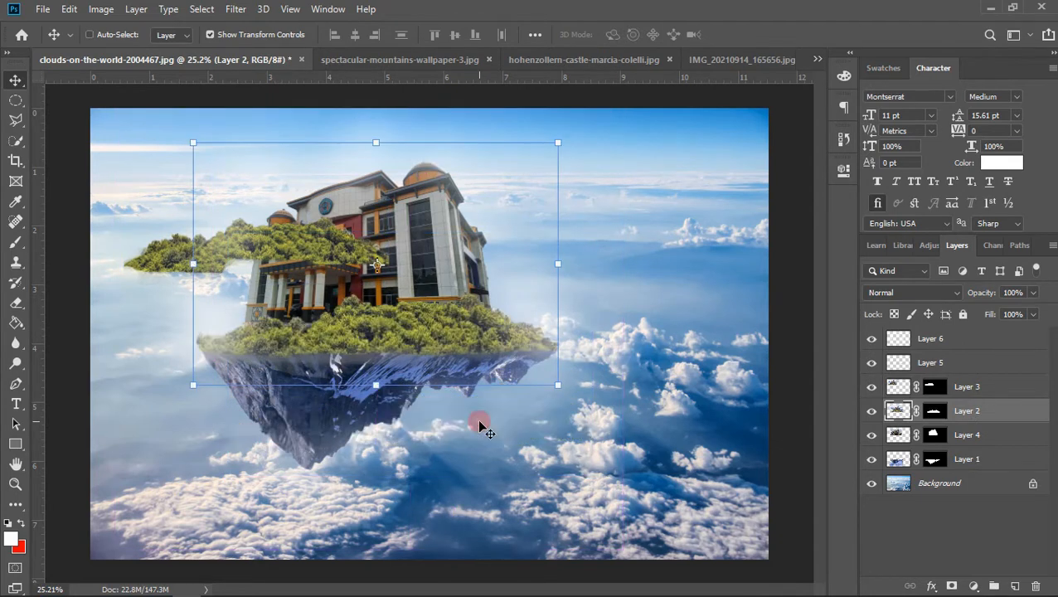
pyautogui.hotkey('ctrl', 'z')
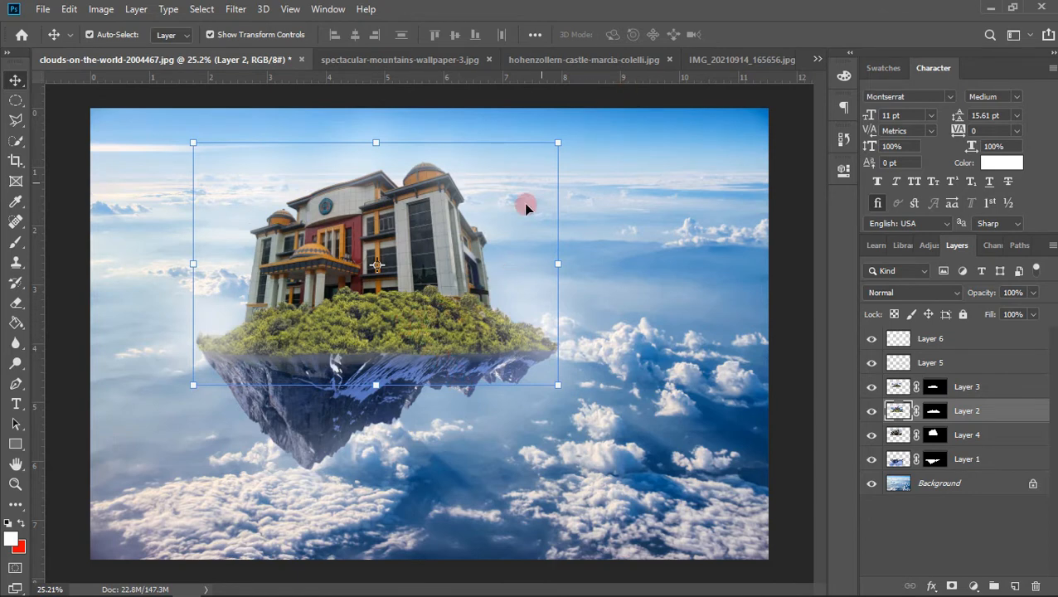
# Move the Layer 3 hill slightly down and to the right so it uncovers more of the building's base
pyautogui.moveTo(407, 313); pyautogui.dragTo(417, 336)
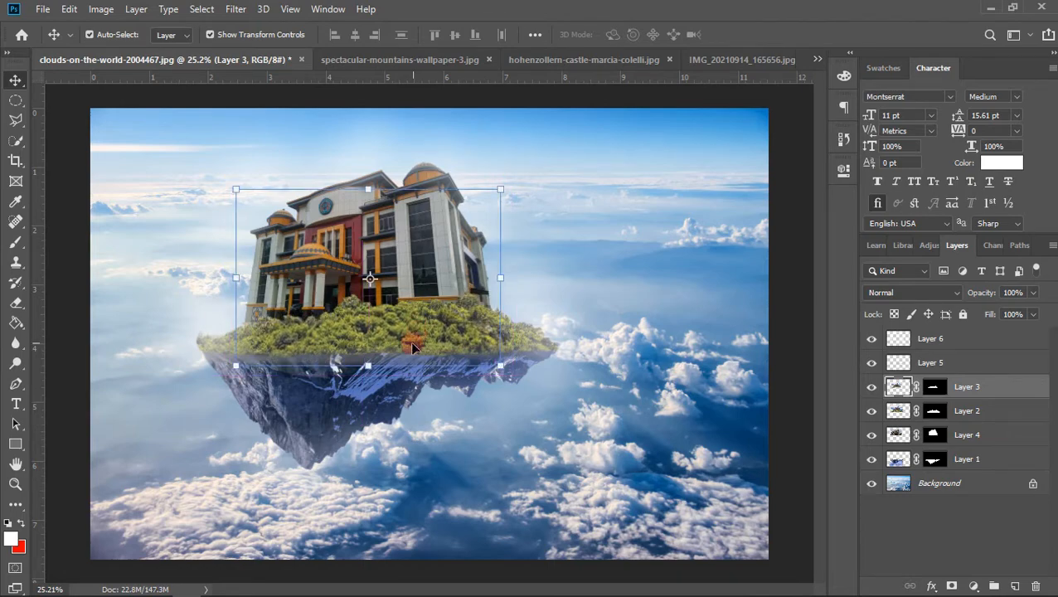
# Examine the repositioned hill, the building's base and the rock seam, both close up and across the whole image
pyautogui.scroll(5, 357, 319)
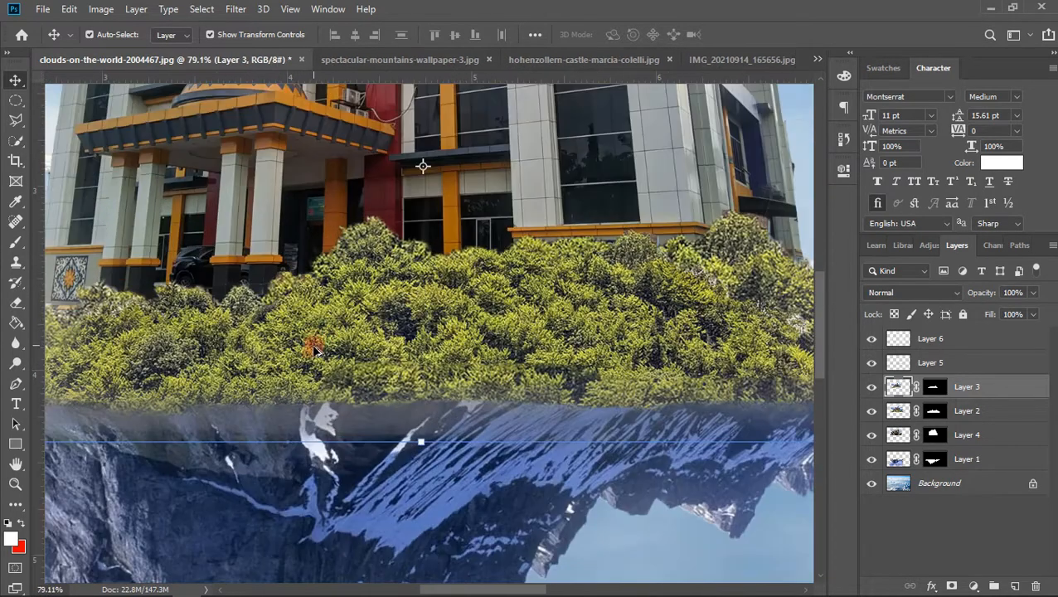
pyautogui.scroll(3, 316, 357)
pyautogui.scroll(-5, 445, 374)
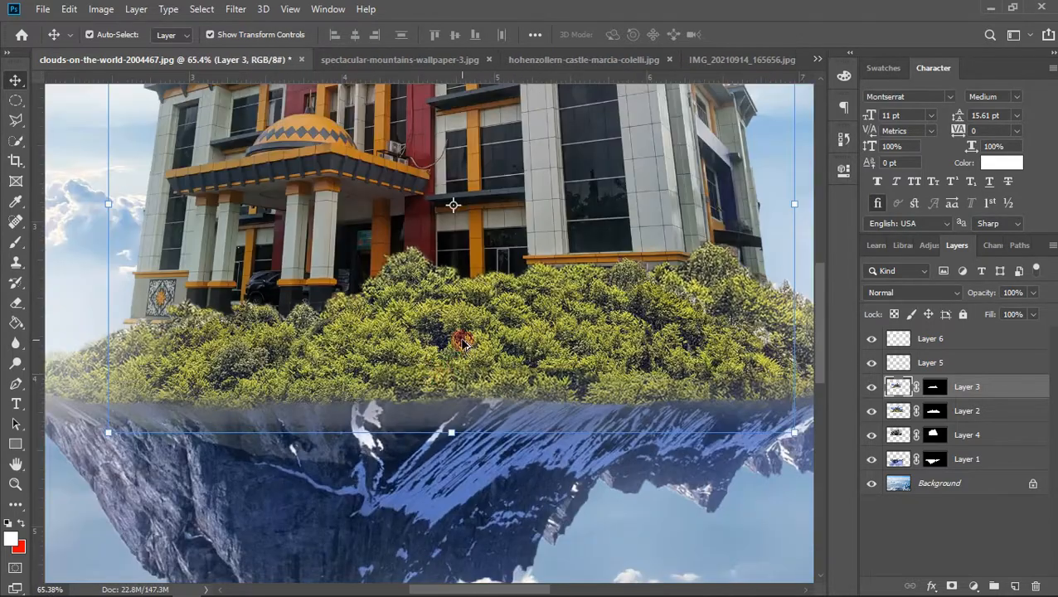
pyautogui.scroll(4, 384, 328)
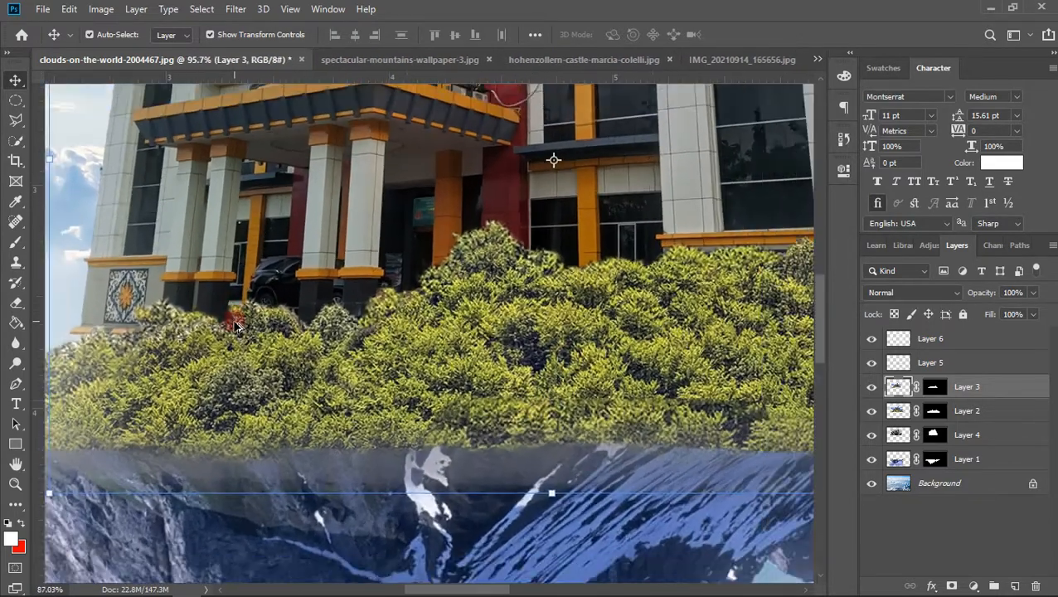
pyautogui.scroll(-4, 236, 325)
pyautogui.scroll(5, 184, 396)
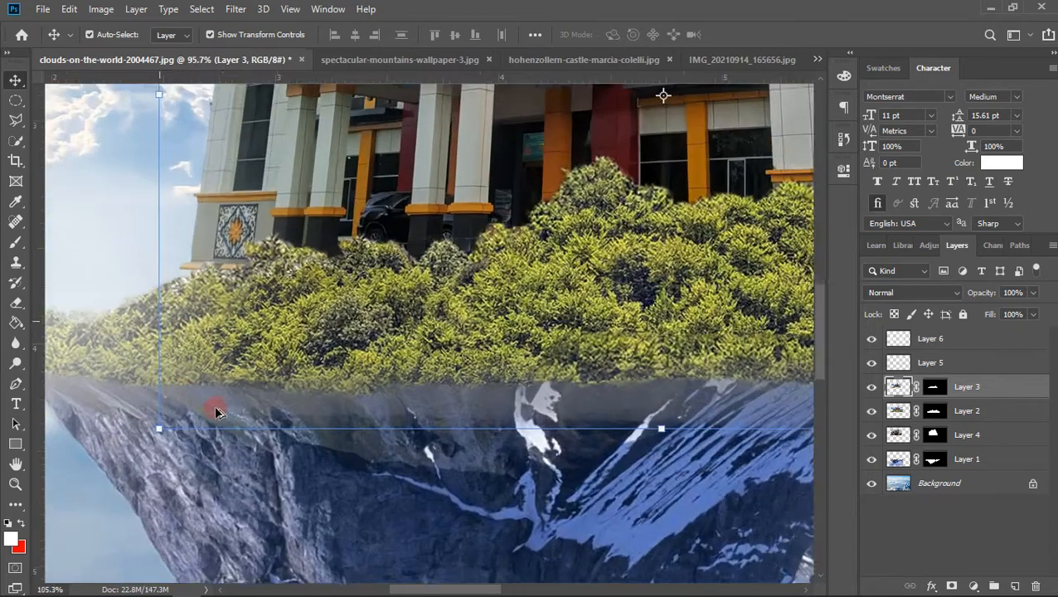
pyautogui.scroll(2, 214, 412)
pyautogui.scroll(-6, 238, 403)
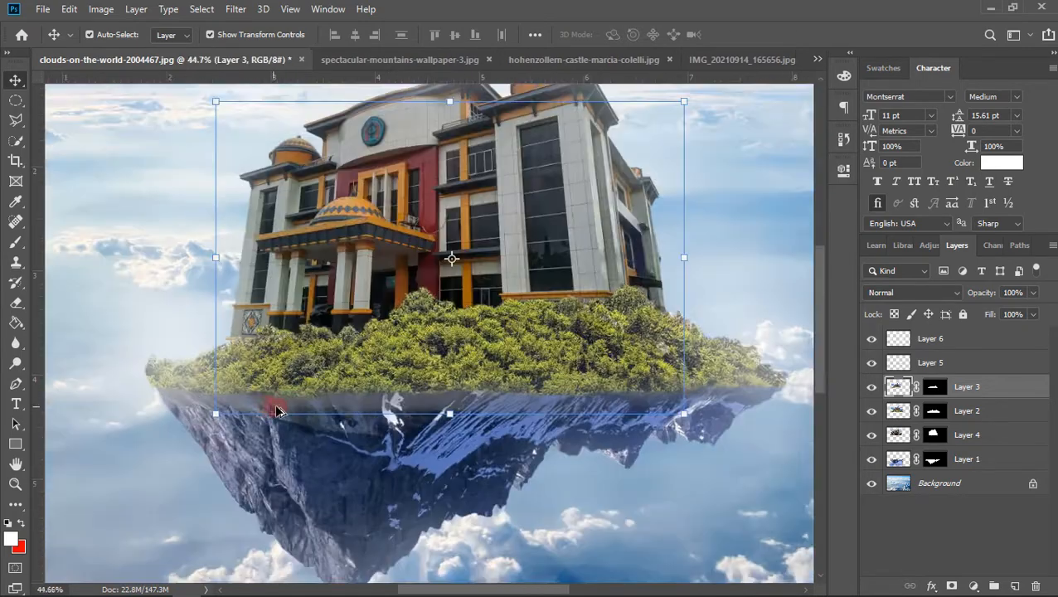
pyautogui.scroll(3, 404, 334)
pyautogui.scroll(2, 406, 336)
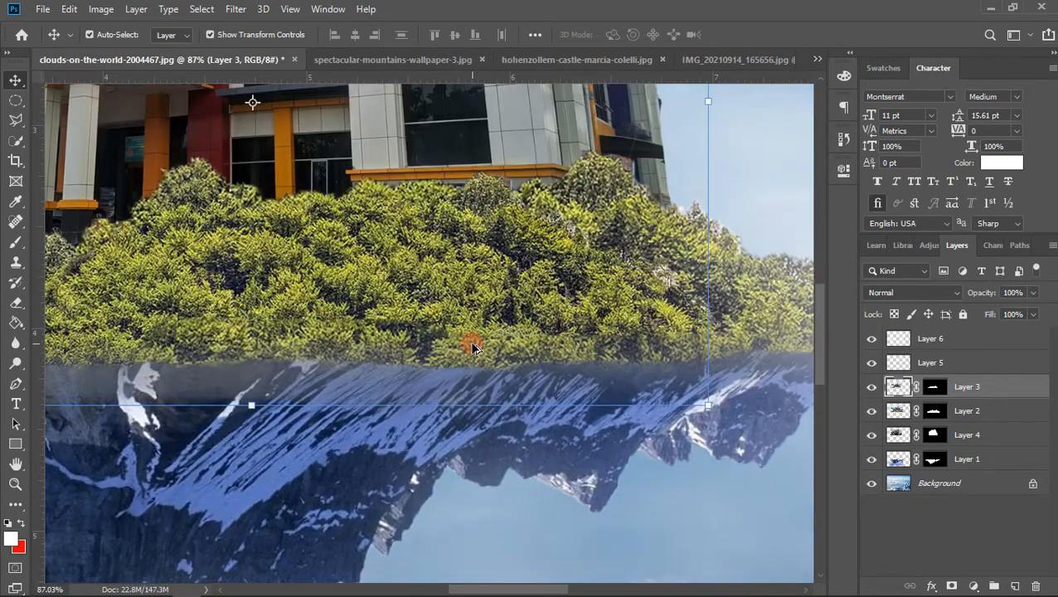
pyautogui.scroll(-5, 473, 348)
pyautogui.scroll(2, 425, 228)
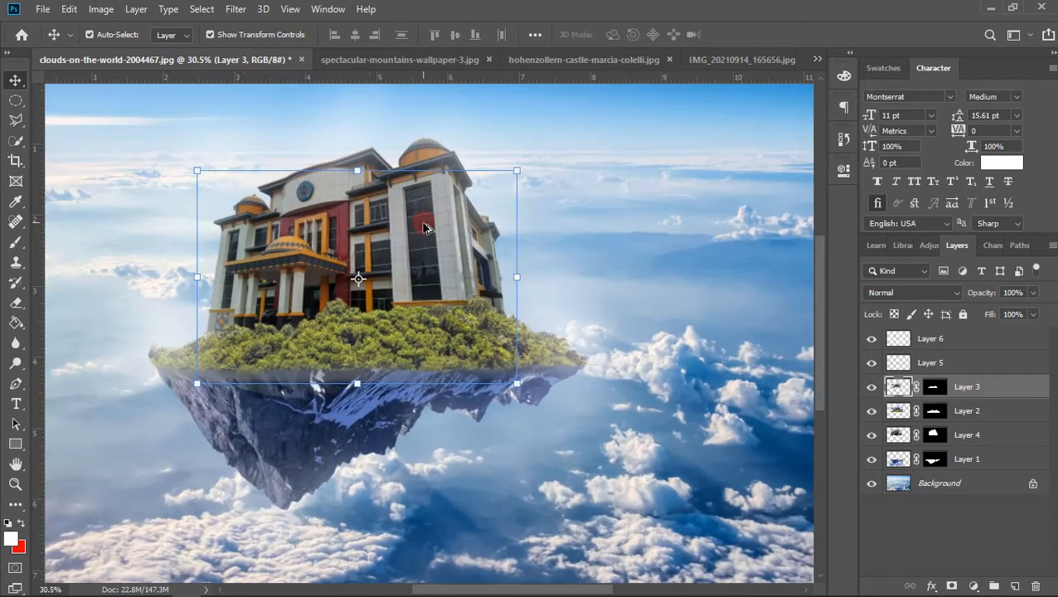
pyautogui.click(432, 494)
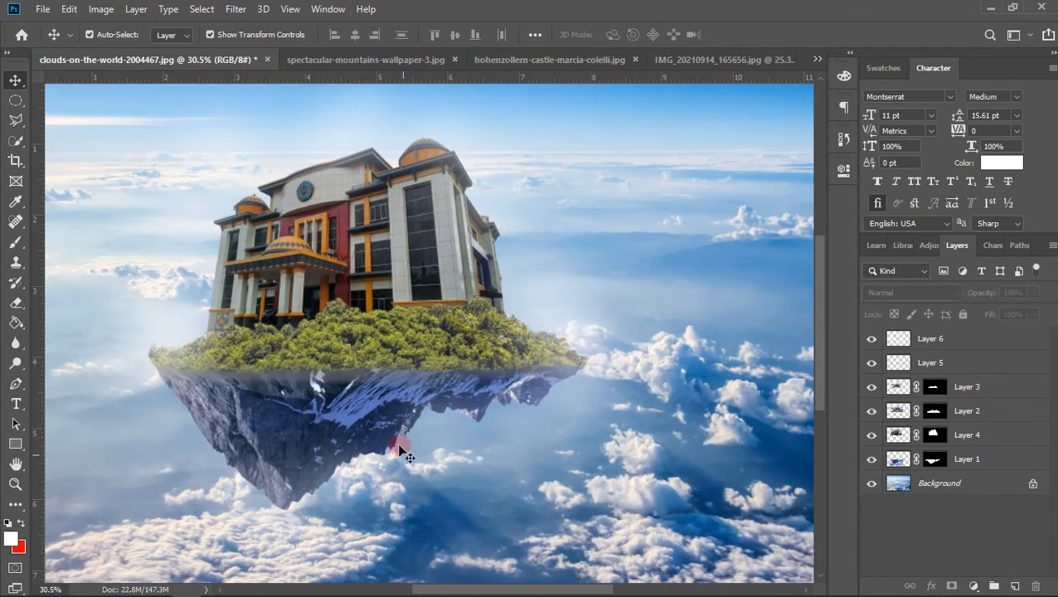
pyautogui.scroll(-4, 363, 373)
pyautogui.scroll(2, 363, 356)
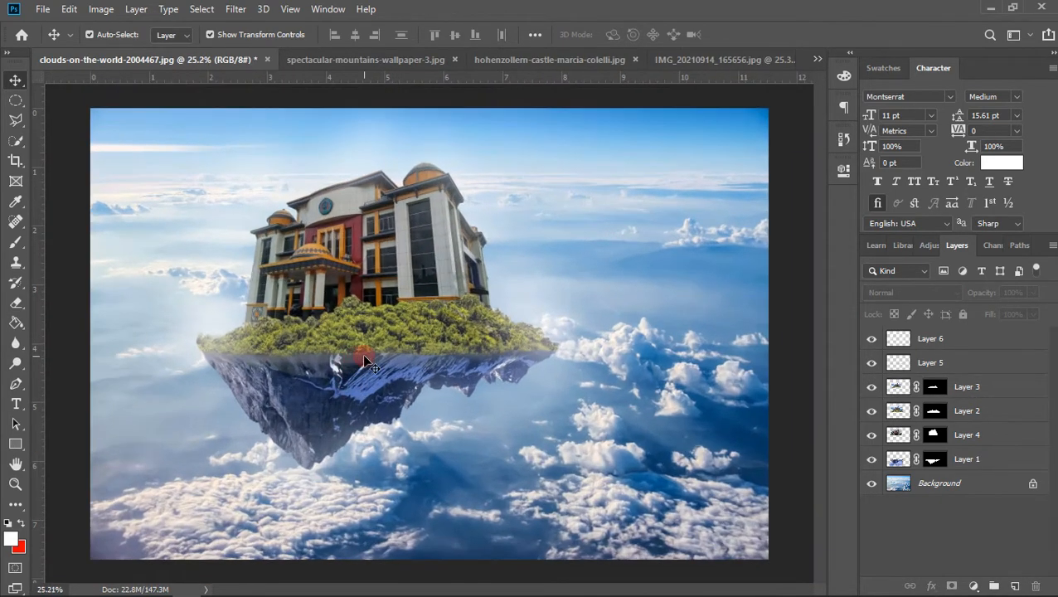
# Select Layers 1 to 6 together and nudge the whole floating island to the left and slightly down, leaving the Background in place
pyautogui.click(354, 187)
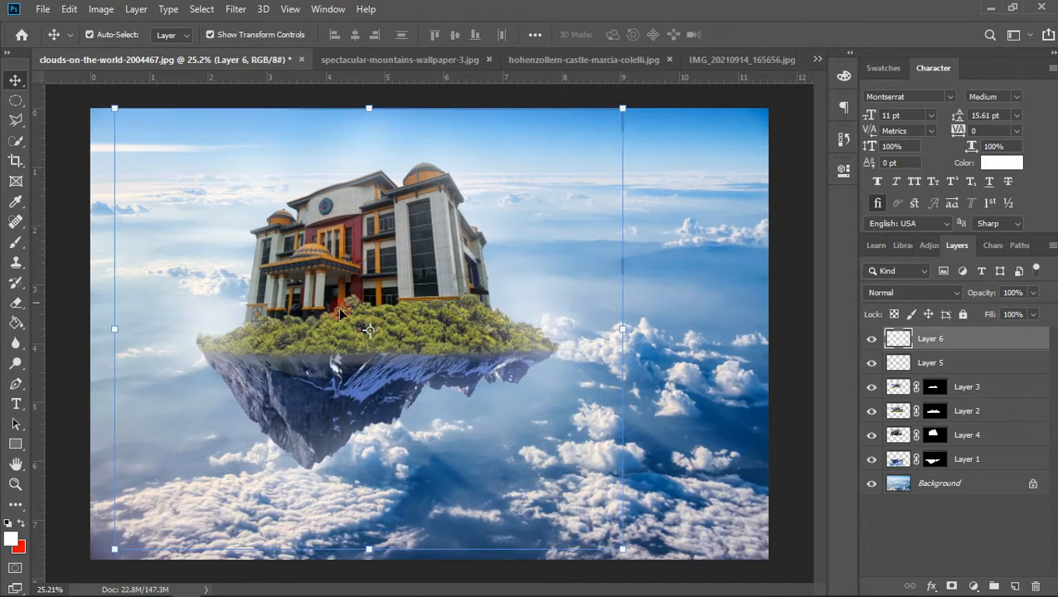
pyautogui.scroll(4, 274, 390)
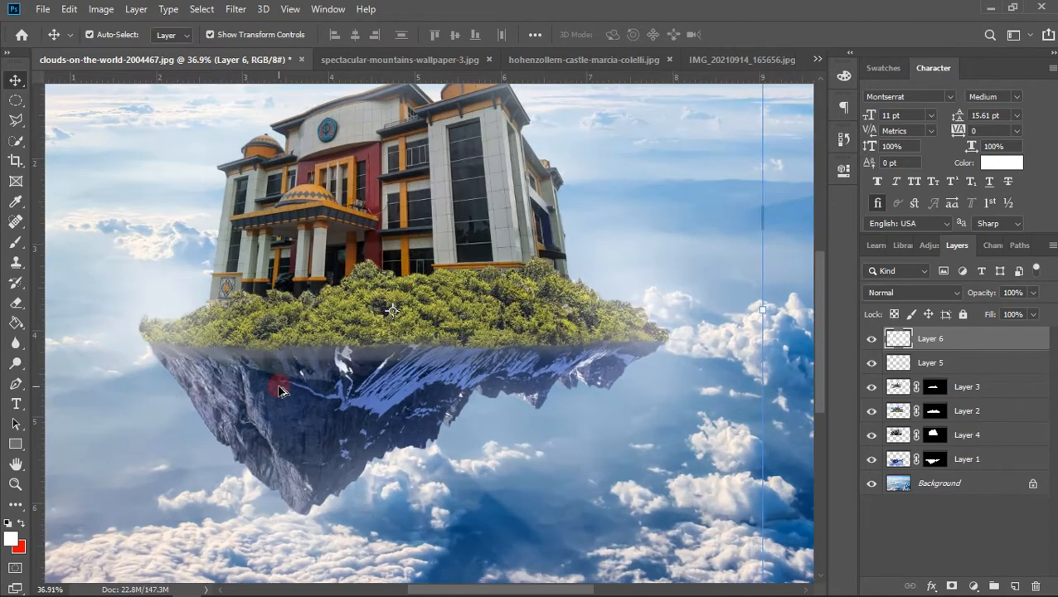
pyautogui.scroll(-4, 283, 383)
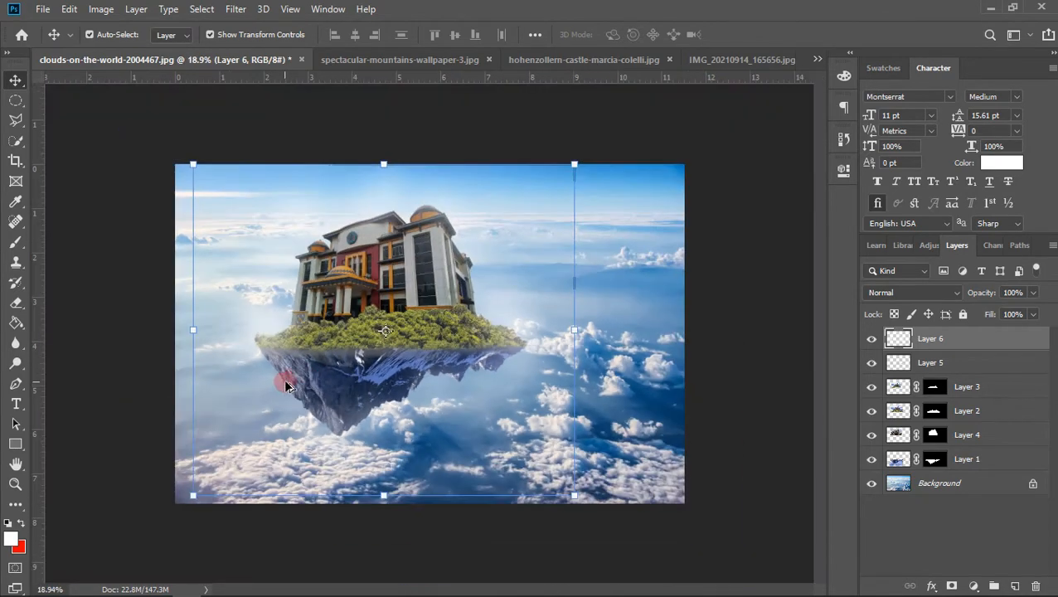
pyautogui.scroll(1, 283, 383)
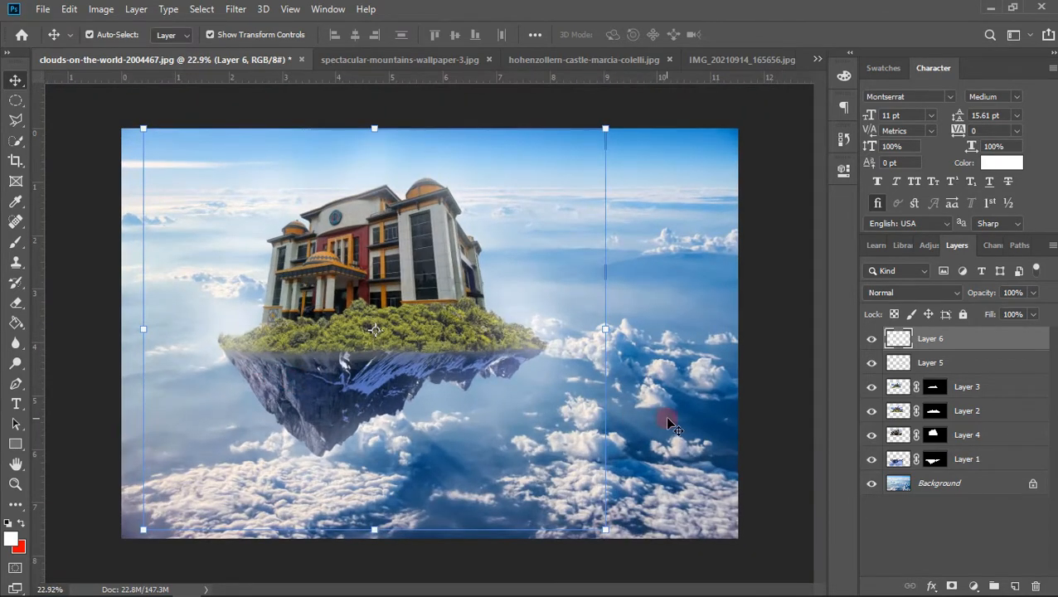
pyautogui.keyDown('ctrl'); pyautogui.click(961, 364); pyautogui.keyUp('ctrl')
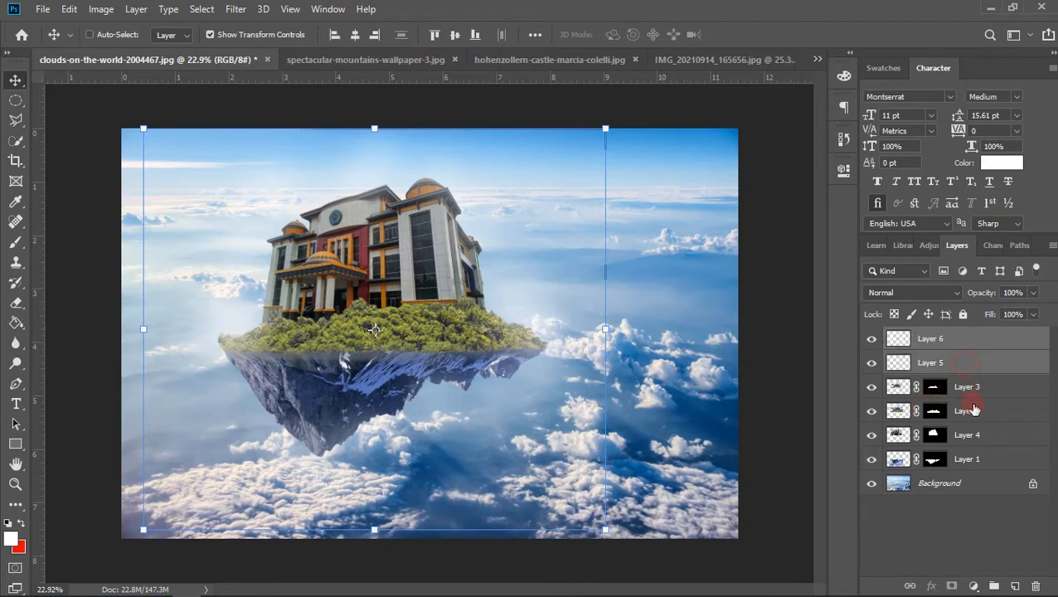
pyautogui.keyDown('ctrl'); pyautogui.click(968, 390); pyautogui.keyUp('ctrl')
pyautogui.keyDown('ctrl'); pyautogui.click(964, 414); pyautogui.keyUp('ctrl')
pyautogui.keyDown('ctrl'); pyautogui.click(966, 437); pyautogui.keyUp('ctrl')
pyautogui.keyDown('ctrl'); pyautogui.click(965, 460); pyautogui.keyUp('ctrl')
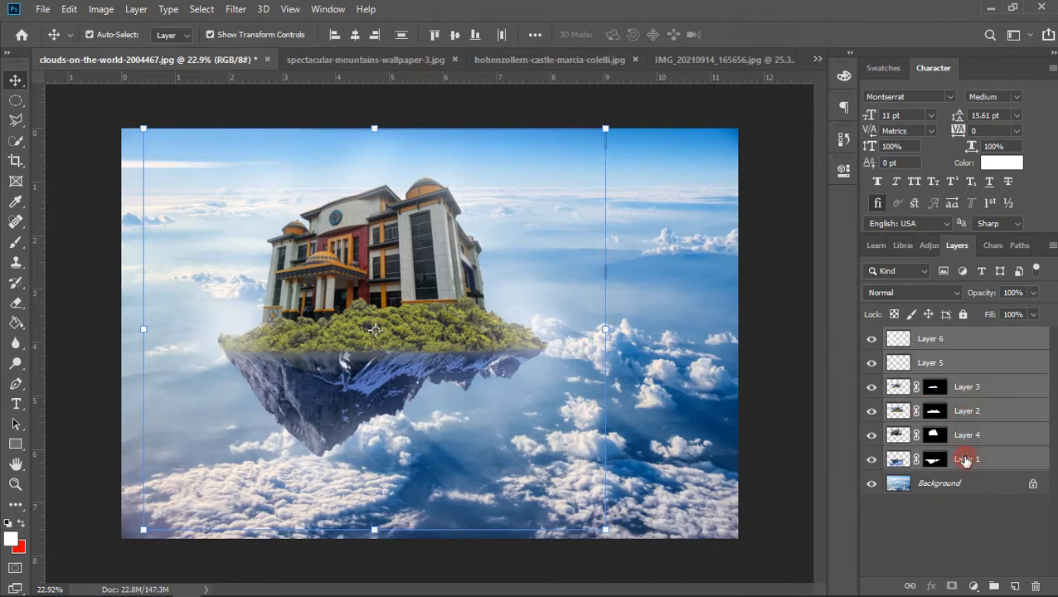
pyautogui.press('Left')
pyautogui.press('Left')
pyautogui.press('Left')
pyautogui.press('Left')
pyautogui.press('Left')
pyautogui.press('Left')
pyautogui.press('Left')
pyautogui.press('Left')
pyautogui.press('Left')
pyautogui.press('Left')
pyautogui.press('Left')
pyautogui.press('Left')
pyautogui.press('Left')
pyautogui.press('Left')
pyautogui.press('Left')
pyautogui.press('Left')
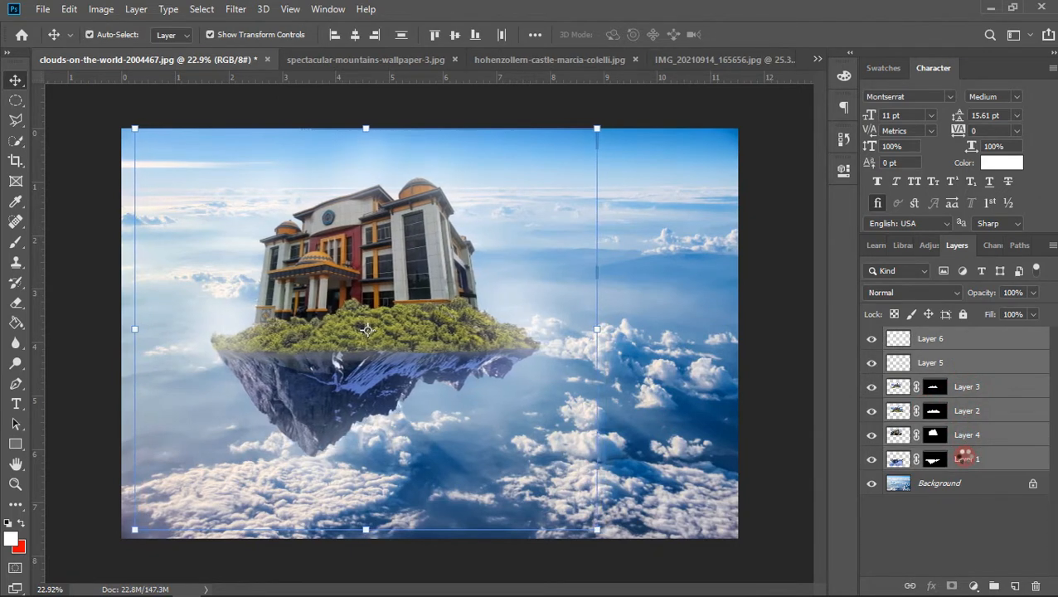
pyautogui.press('Left')
pyautogui.press('Left')
pyautogui.press('Left')
pyautogui.press('Left')
pyautogui.press('Left')
pyautogui.press('Left')
pyautogui.press('Left')
pyautogui.press('Left')
pyautogui.press('Left')
pyautogui.press('Left')
pyautogui.press('Left')
pyautogui.press('Left')
pyautogui.press('Left')
pyautogui.press('Left')
pyautogui.press('Left')
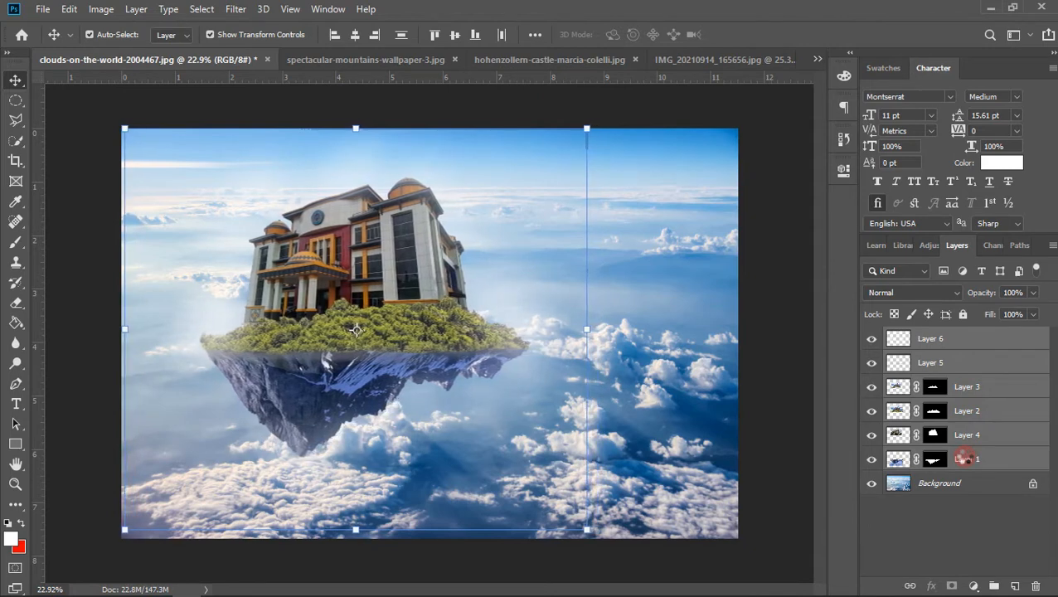
pyautogui.press('Left')
pyautogui.press('Left')
pyautogui.press('Left')
pyautogui.press('Left')
pyautogui.press('Left')
pyautogui.press('Left')
pyautogui.press('Left')
pyautogui.press('Left')
pyautogui.press('Left')
pyautogui.press('Left')
pyautogui.press('Left')
pyautogui.press('Left')
pyautogui.press('Left')
pyautogui.press('Left')
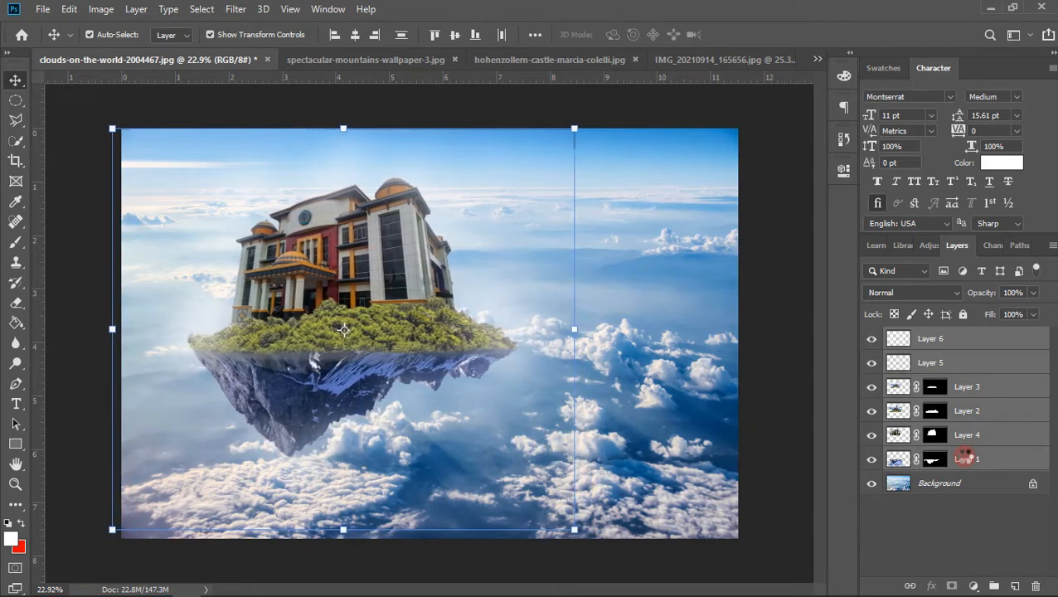
pyautogui.press('Down')
pyautogui.press('Down')
pyautogui.press('Down')
pyautogui.press('Down')
pyautogui.press('Down')
pyautogui.press('Down')
pyautogui.press('Down')
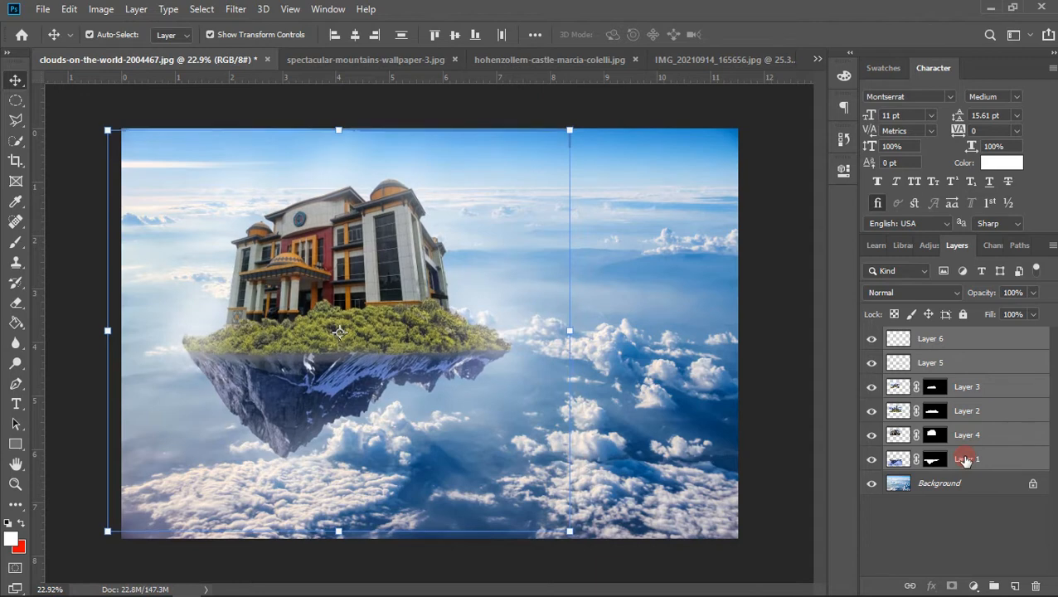
# Nudge the selected floating island layers slightly down and to the right over the clouds, and deselect them
pyautogui.press('Down')
pyautogui.press('Down')
pyautogui.press('Down')
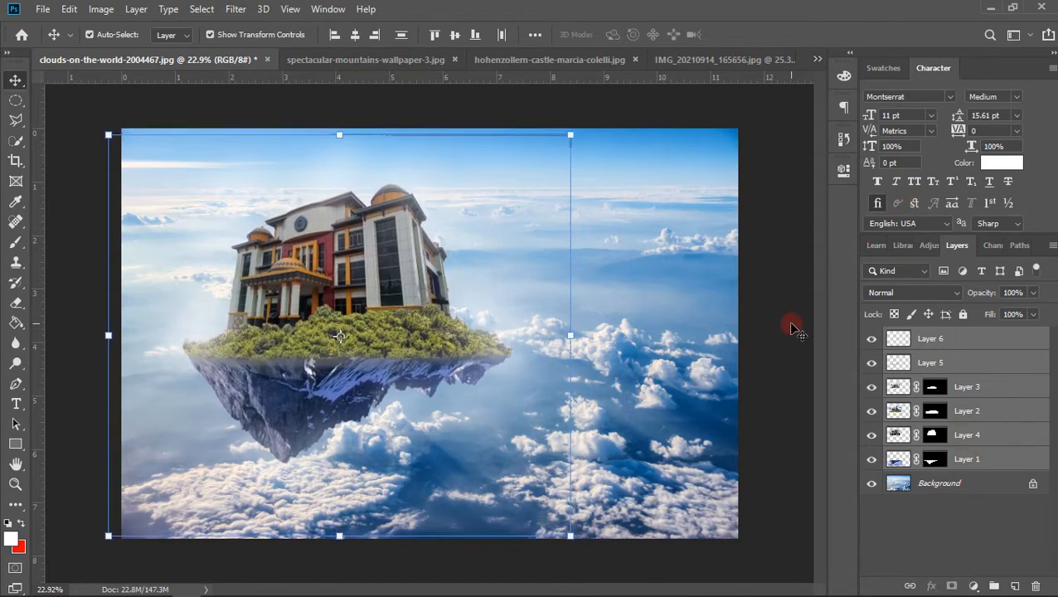
pyautogui.press('Right')
pyautogui.press('Right')
pyautogui.press('Right')
pyautogui.press('Right')
pyautogui.press('Right')
pyautogui.press('Right')
pyautogui.press('Right')
pyautogui.press('Right')
pyautogui.press('Down')
pyautogui.press('Down')
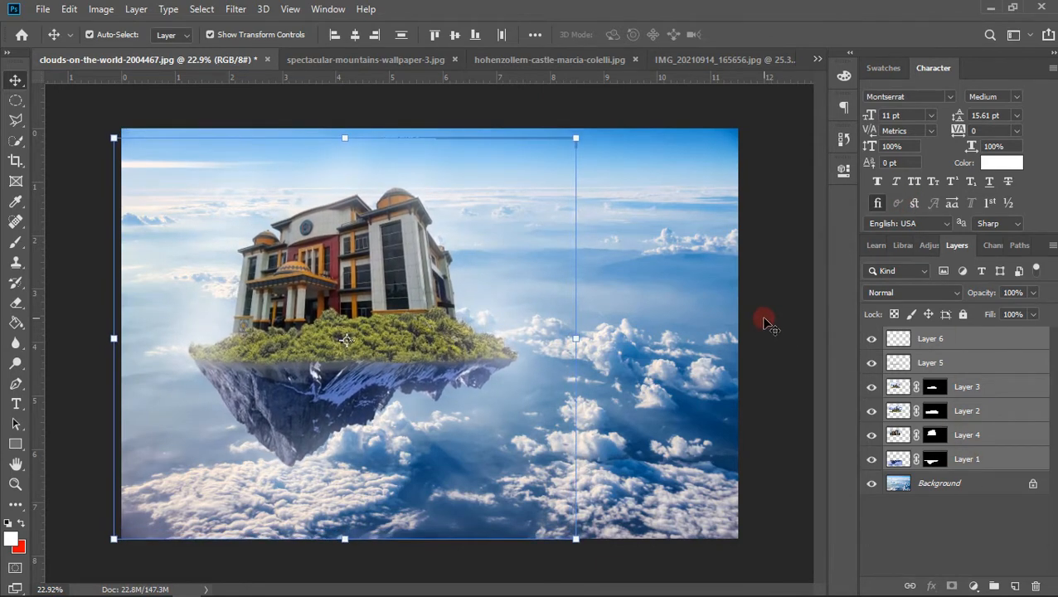
pyautogui.click(749, 332)
# Add a Color Balance adjustment layer over the whole image, shift its midtones toward cyan, and adjust the magenta-green and yellow-blue balance
pyautogui.scroll(5, 348, 310)
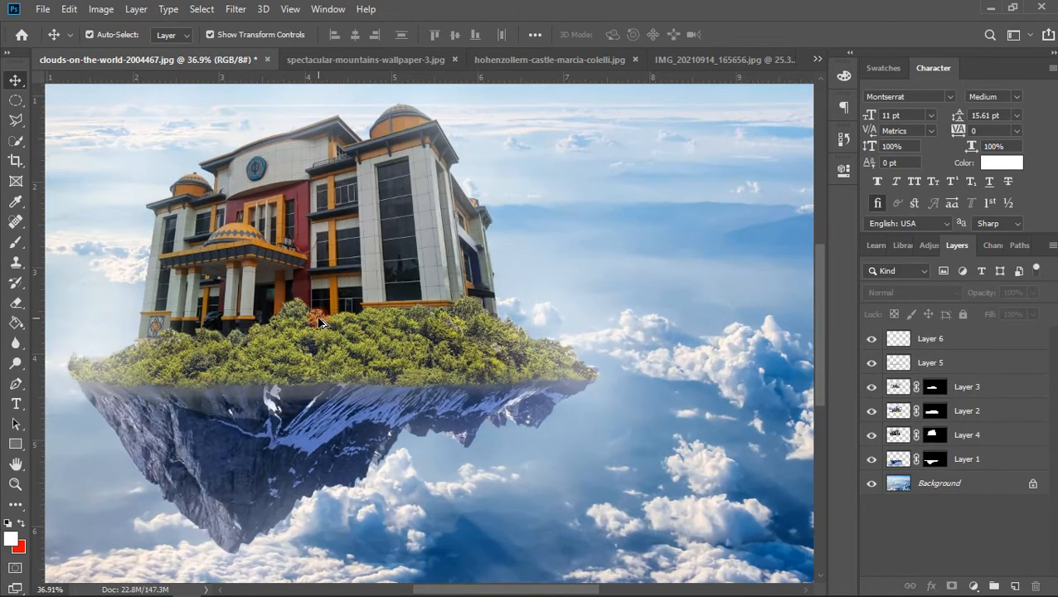
pyautogui.scroll(-4, 348, 311)
pyautogui.scroll(2, 281, 244)
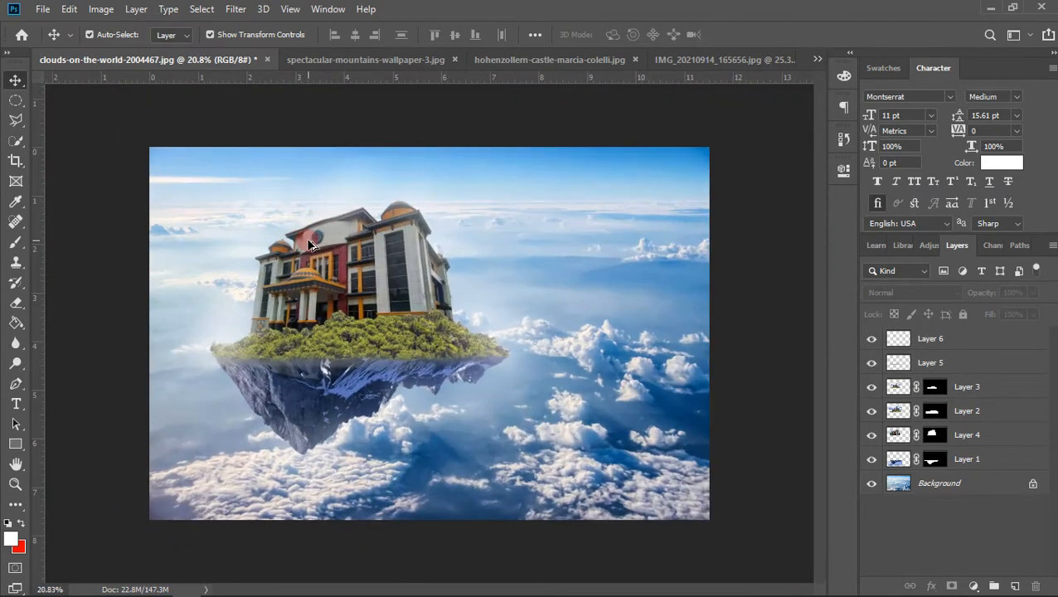
pyautogui.scroll(2, 311, 246)
pyautogui.scroll(-1, 311, 246)
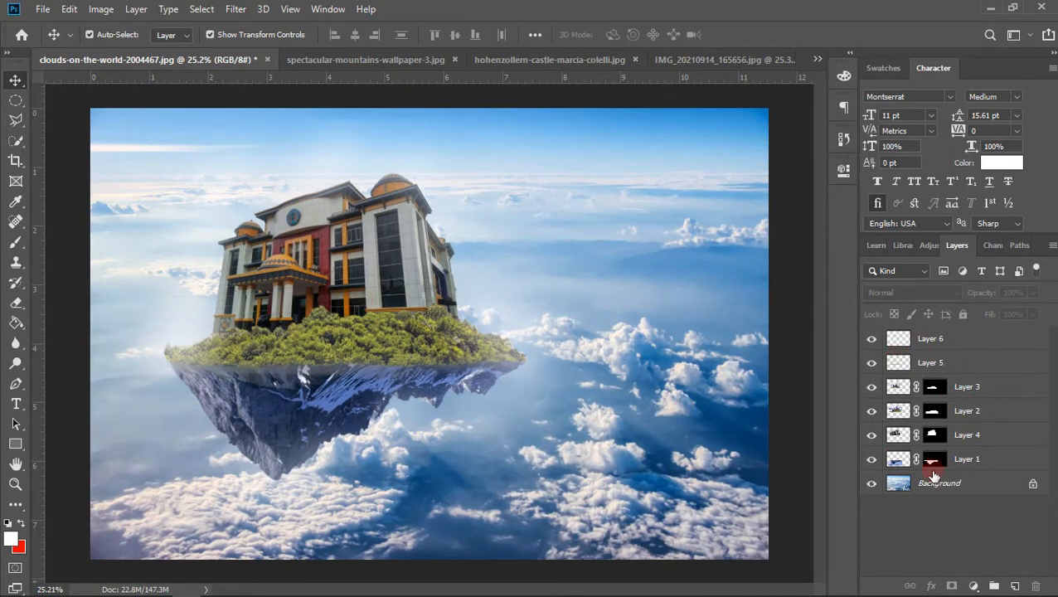
pyautogui.click(973, 585)
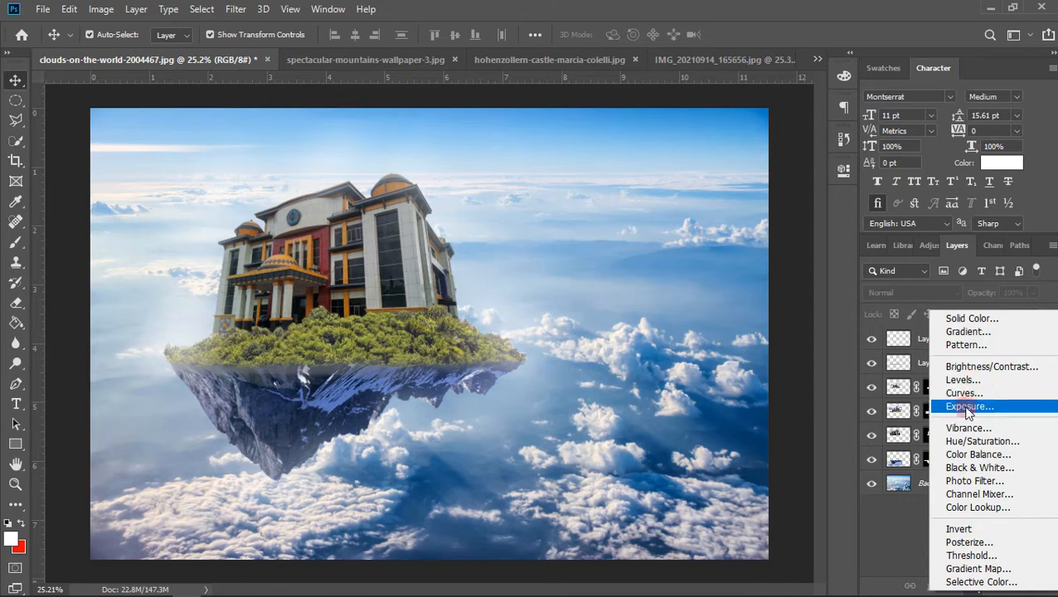
pyautogui.click(961, 461)
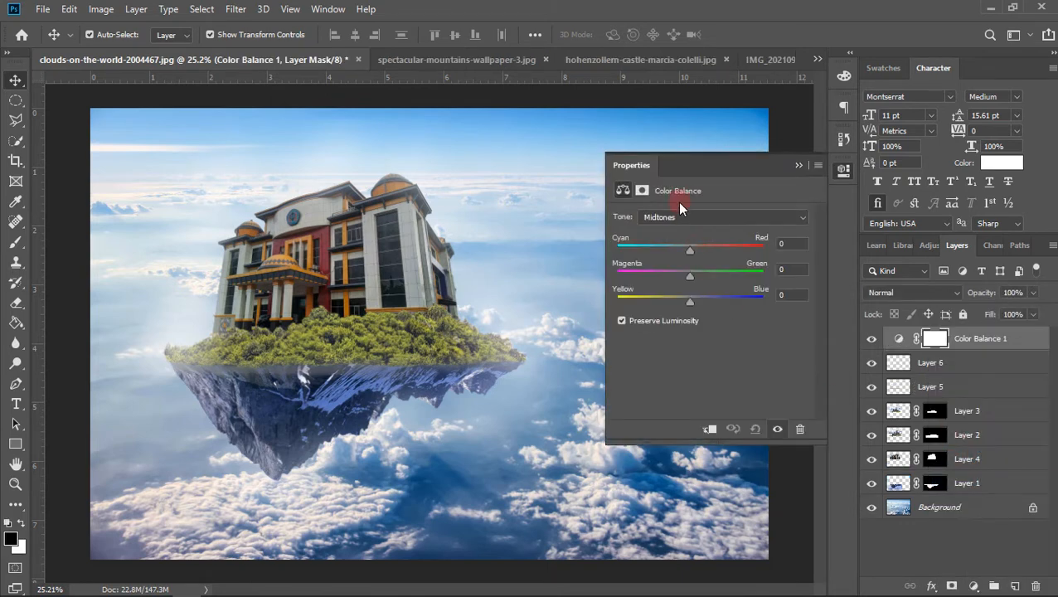
pyautogui.moveTo(691, 250); pyautogui.dragTo(642, 252)
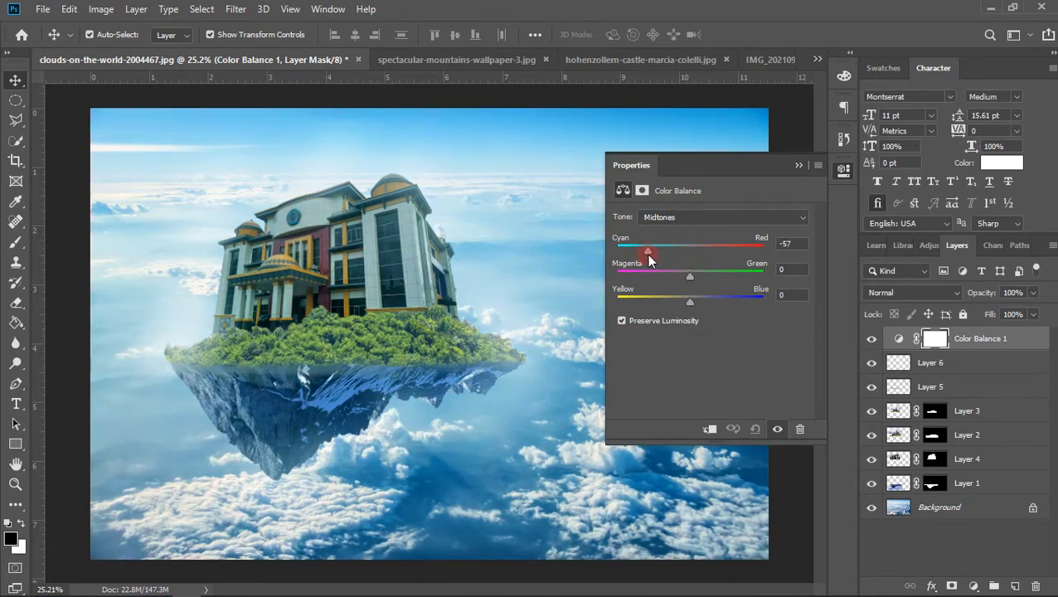
pyautogui.moveTo(693, 279); pyautogui.dragTo(671, 280)
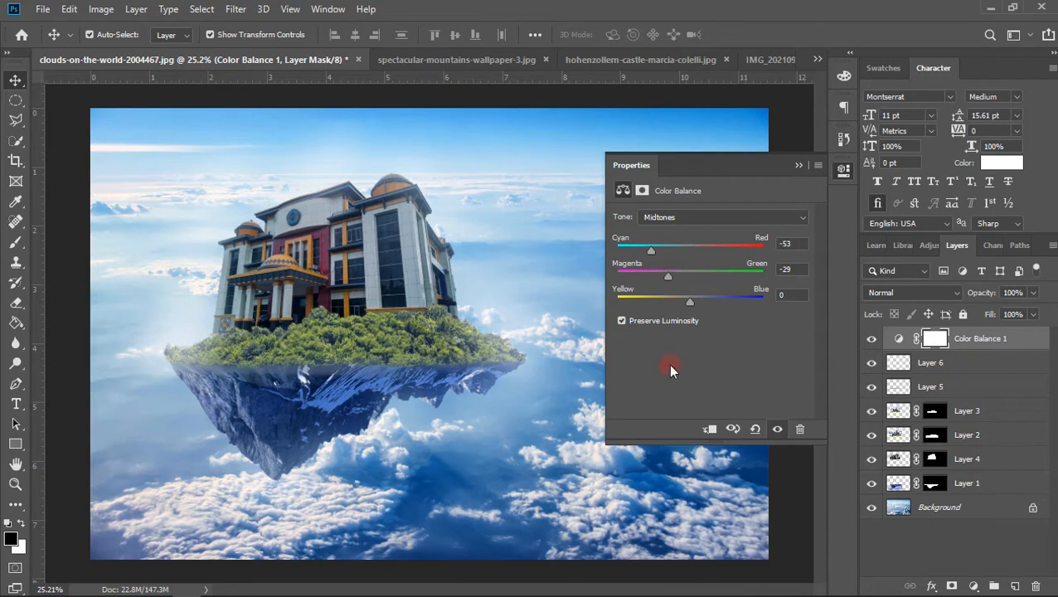
pyautogui.moveTo(688, 305); pyautogui.dragTo(649, 278)
pyautogui.click(797, 244)
pyautogui.click(797, 165)
# Add a Brightness/Contrast adjustment layer above the Color Balance layer and set its brightness to -15
pyautogui.click(973, 586)
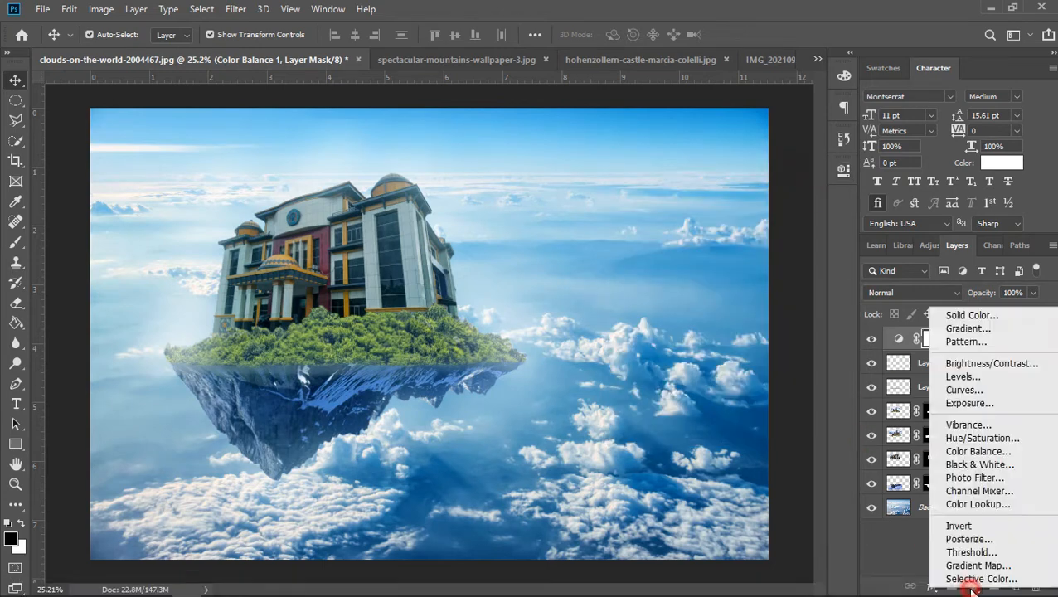
pyautogui.click(986, 363)
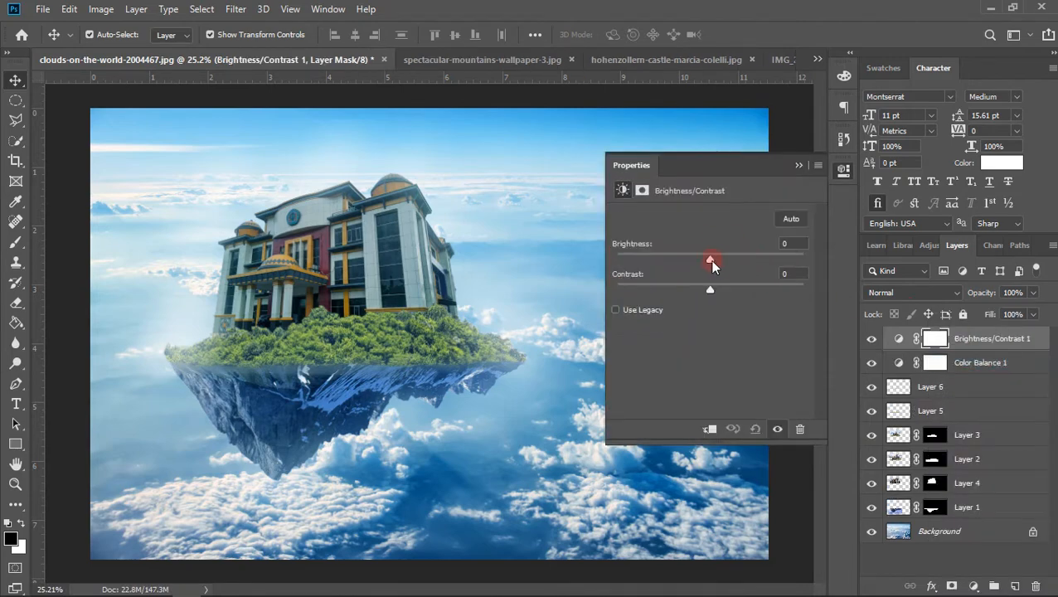
pyautogui.moveTo(711, 264); pyautogui.dragTo(697, 280)
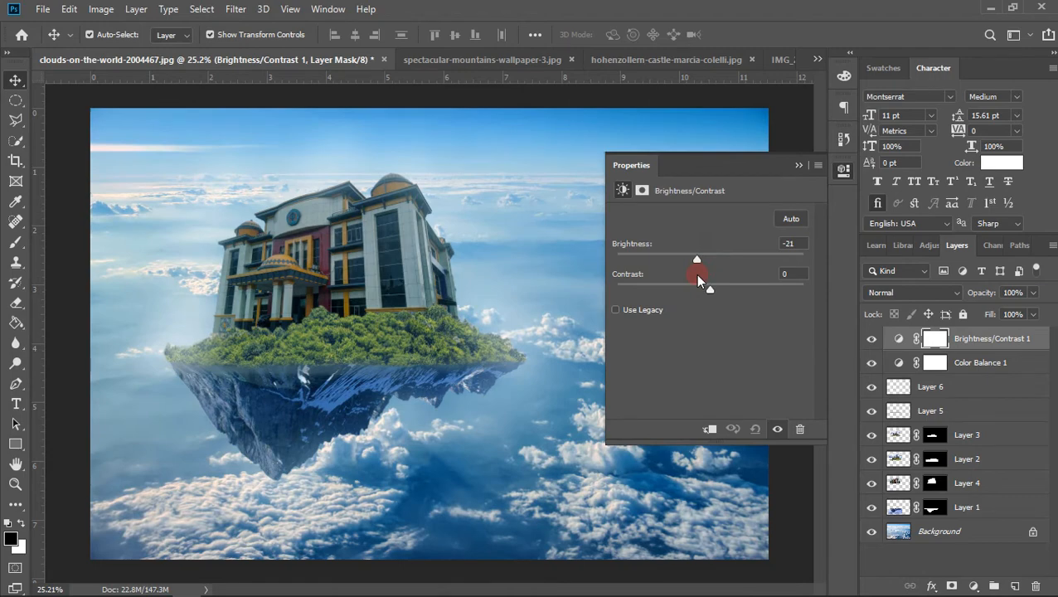
pyautogui.moveTo(698, 281)
pyautogui.mouseDown()
pyautogui.moveTo(720, 267)
pyautogui.moveTo(619, 275)
pyautogui.moveTo(743, 282)
pyautogui.moveTo(677, 286)
pyautogui.moveTo(699, 278)
pyautogui.moveTo(681, 276)
pyautogui.moveTo(710, 282)
pyautogui.moveTo(687, 278)
pyautogui.mouseUp()
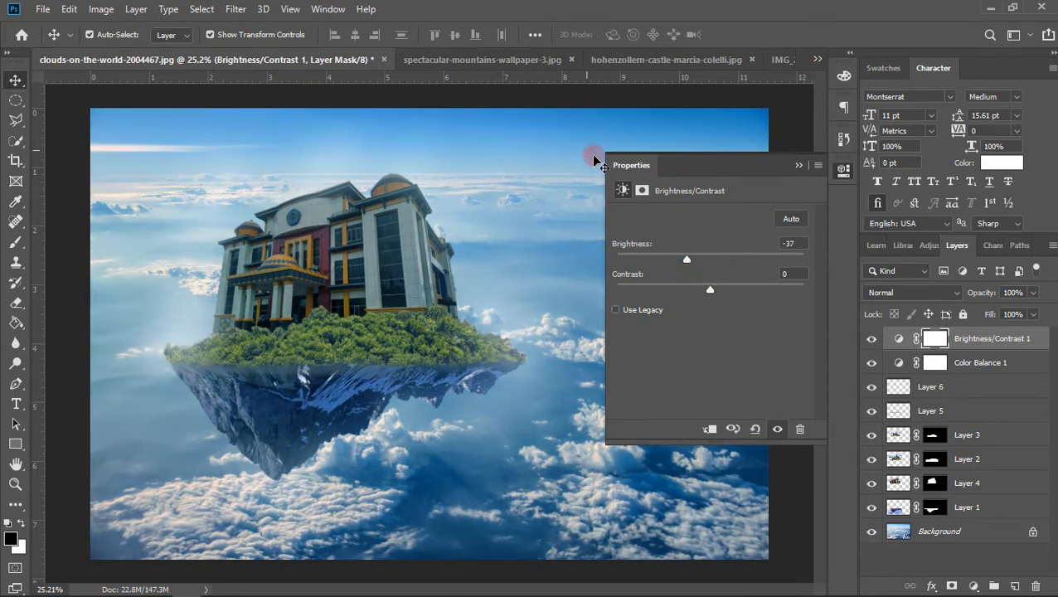
pyautogui.moveTo(686, 260)
pyautogui.mouseDown()
pyautogui.moveTo(719, 265)
pyautogui.moveTo(701, 265)
pyautogui.mouseUp()
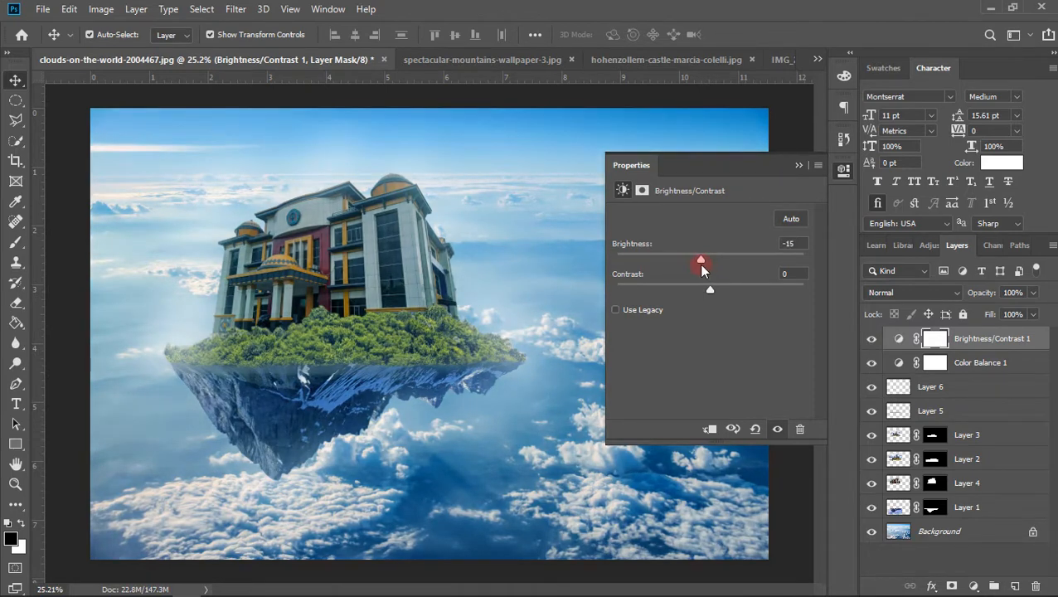
pyautogui.moveTo(710, 290); pyautogui.dragTo(709, 315)
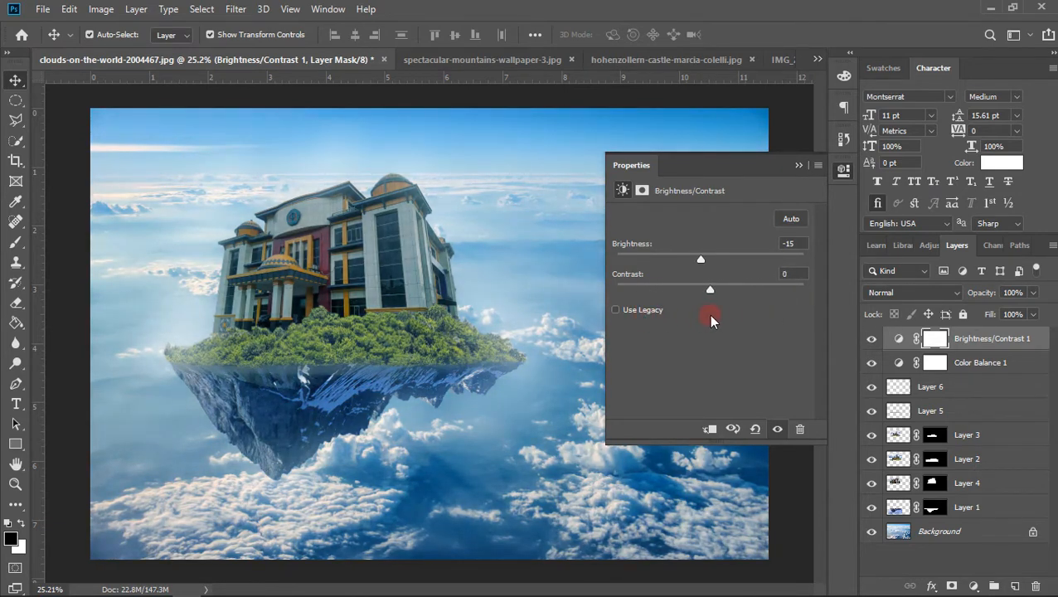
pyautogui.click(798, 165)
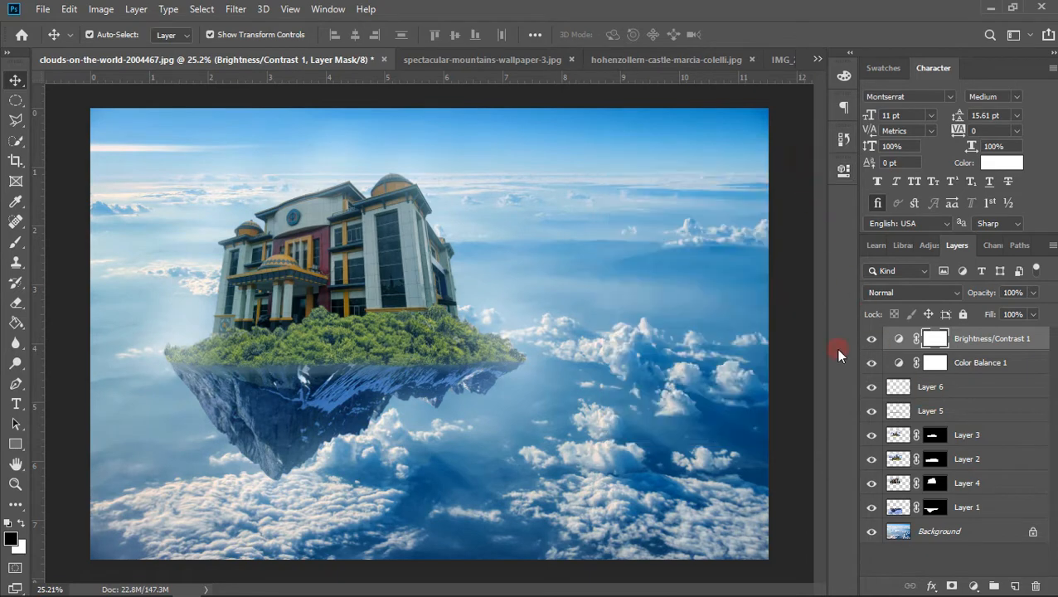
# Inspect the building and hill close up, and add a Curves adjustment layer on top of the layer stack
pyautogui.scroll(-2, 340, 311)
pyautogui.scroll(4, 338, 310)
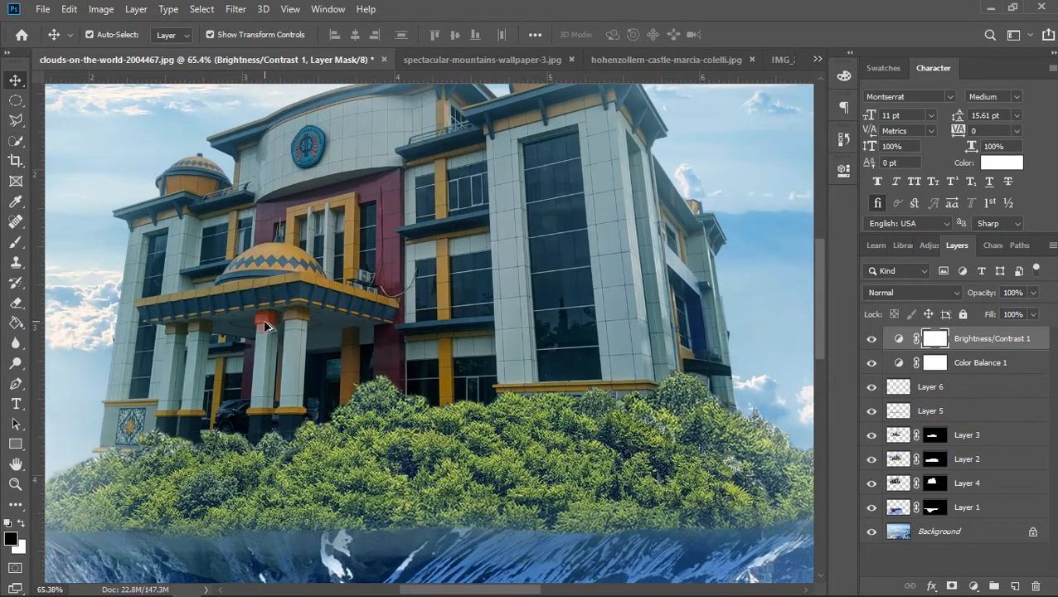
pyautogui.scroll(-1, 265, 337)
pyautogui.scroll(-3, 263, 335)
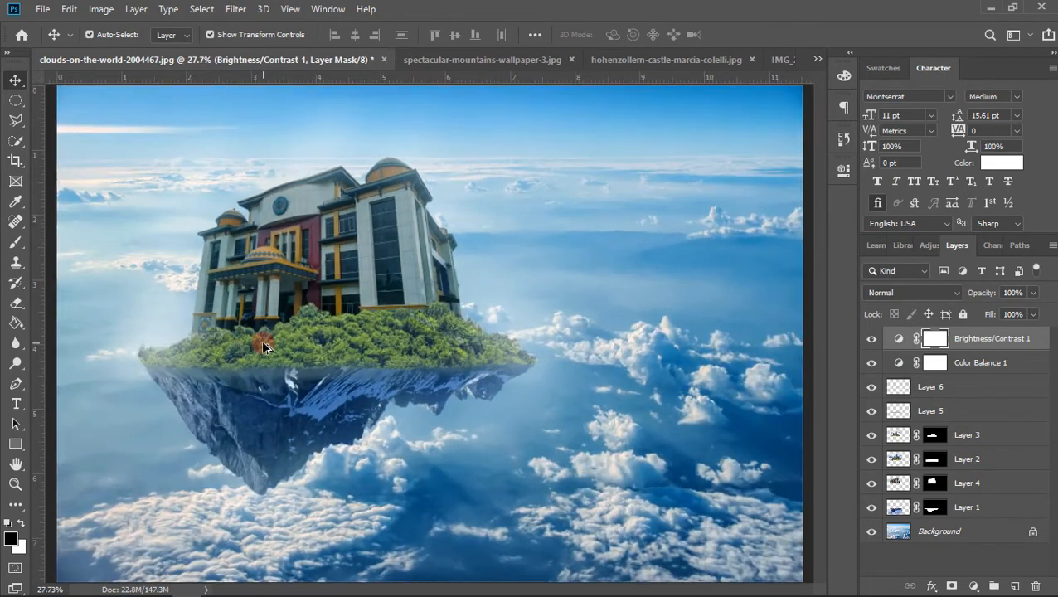
pyautogui.scroll(-1, 261, 340)
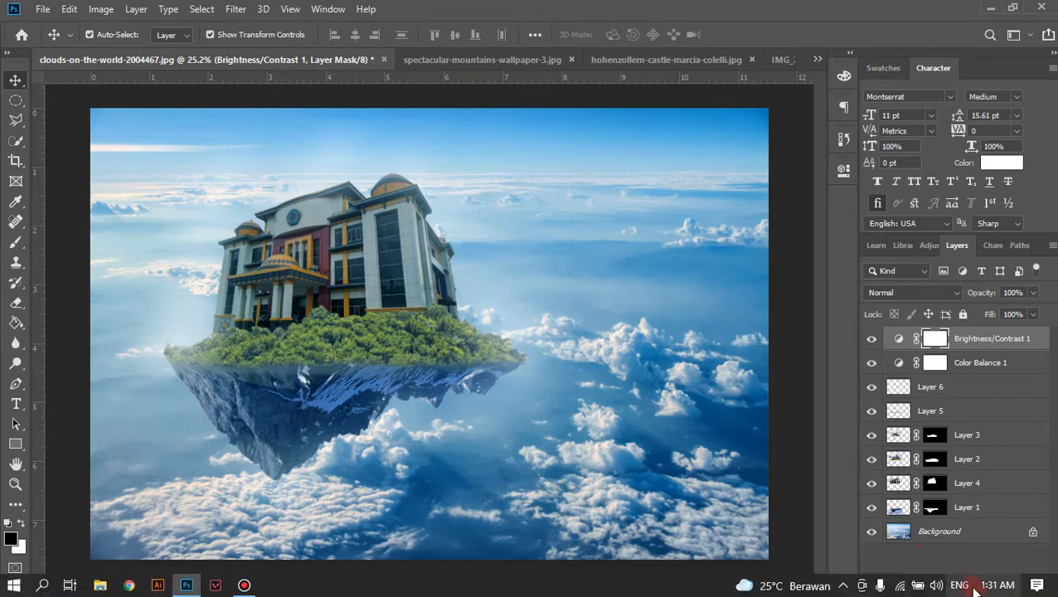
pyautogui.click(973, 585)
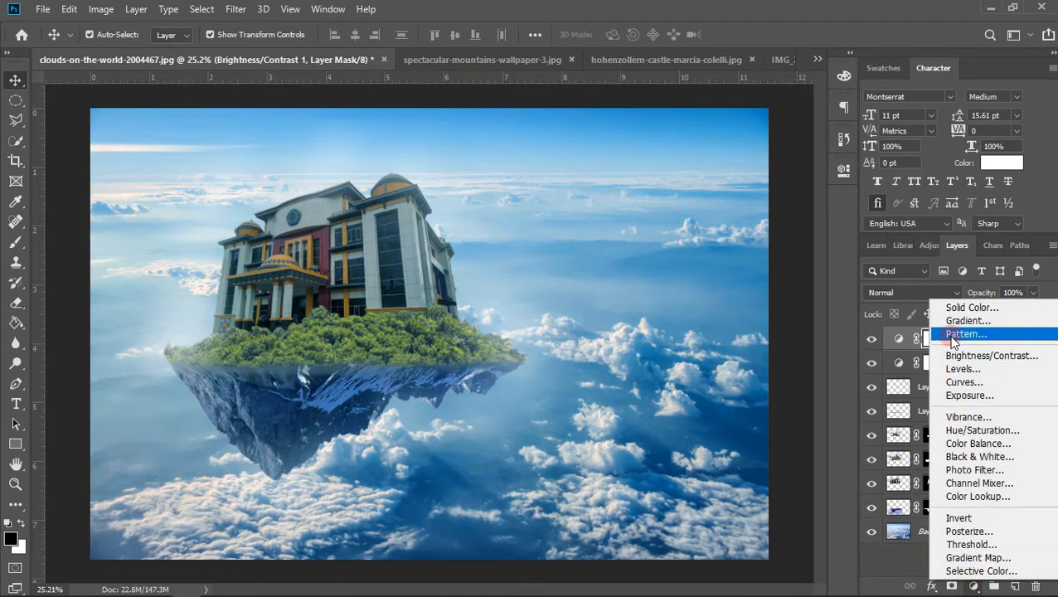
pyautogui.click(967, 381)
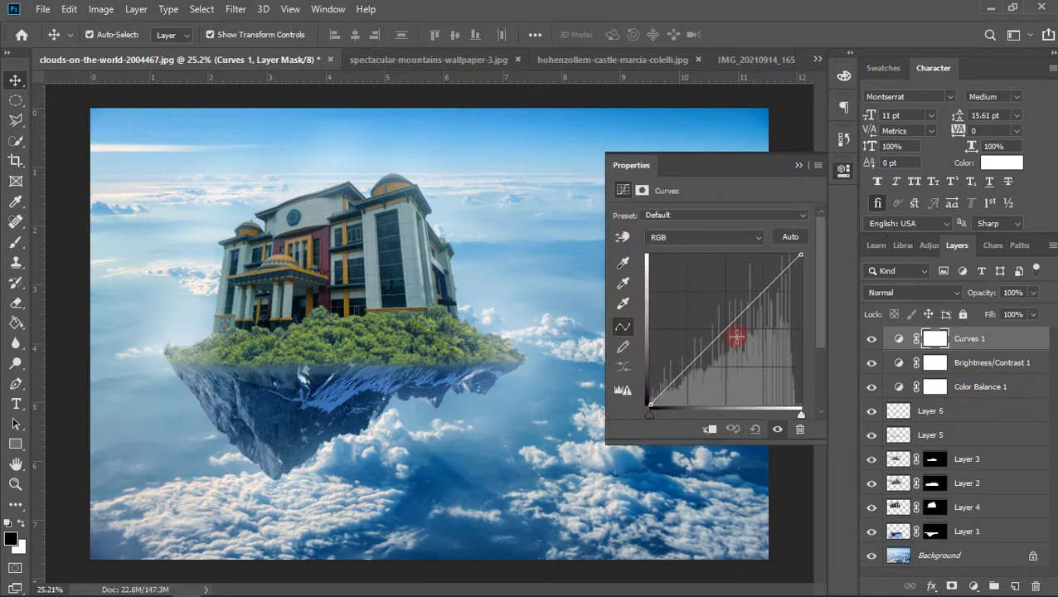
# Try lowering the white point, midtones and shadows of the RGB curve, try raising its highlights, and undo both attempts
pyautogui.moveTo(802, 255); pyautogui.dragTo(800, 262)
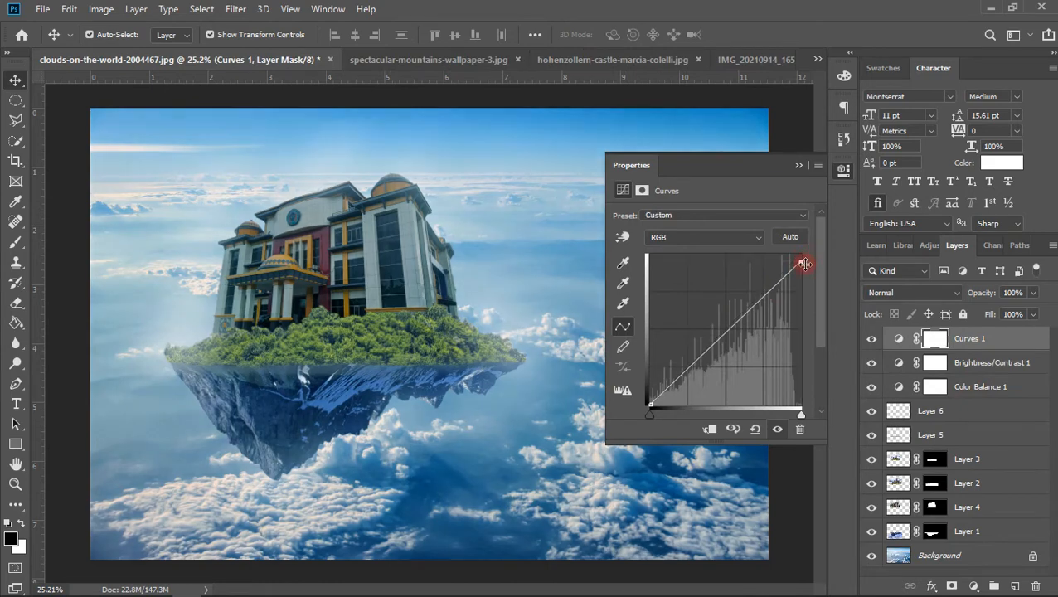
pyautogui.click(755, 305)
pyautogui.moveTo(755, 305)
pyautogui.mouseDown()
pyautogui.moveTo(744, 298)
pyautogui.moveTo(746, 316)
pyautogui.mouseUp()
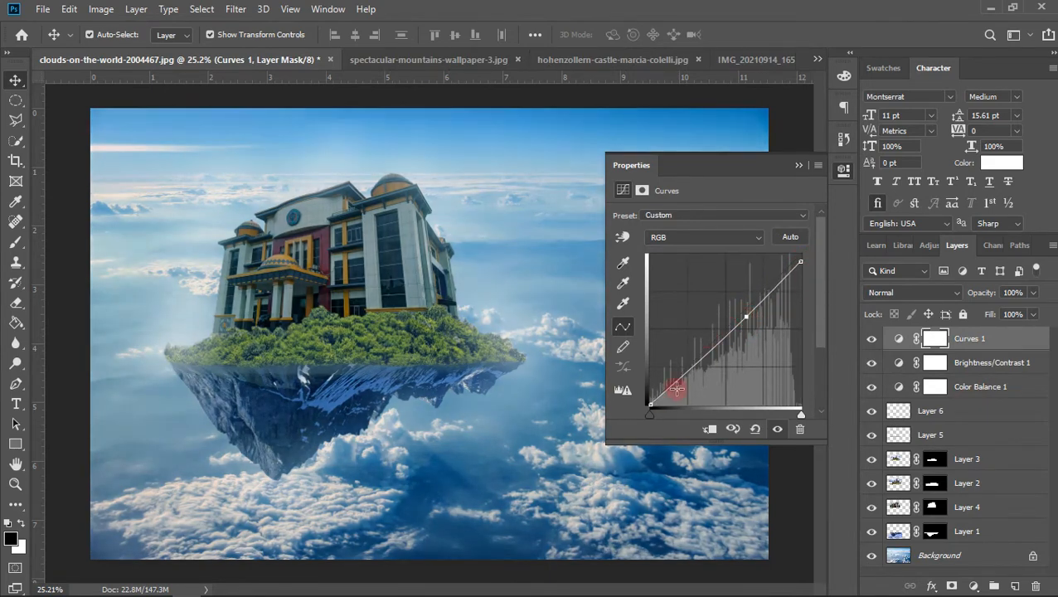
pyautogui.moveTo(669, 387)
pyautogui.mouseDown()
pyautogui.moveTo(666, 403)
pyautogui.moveTo(657, 400)
pyautogui.mouseUp()
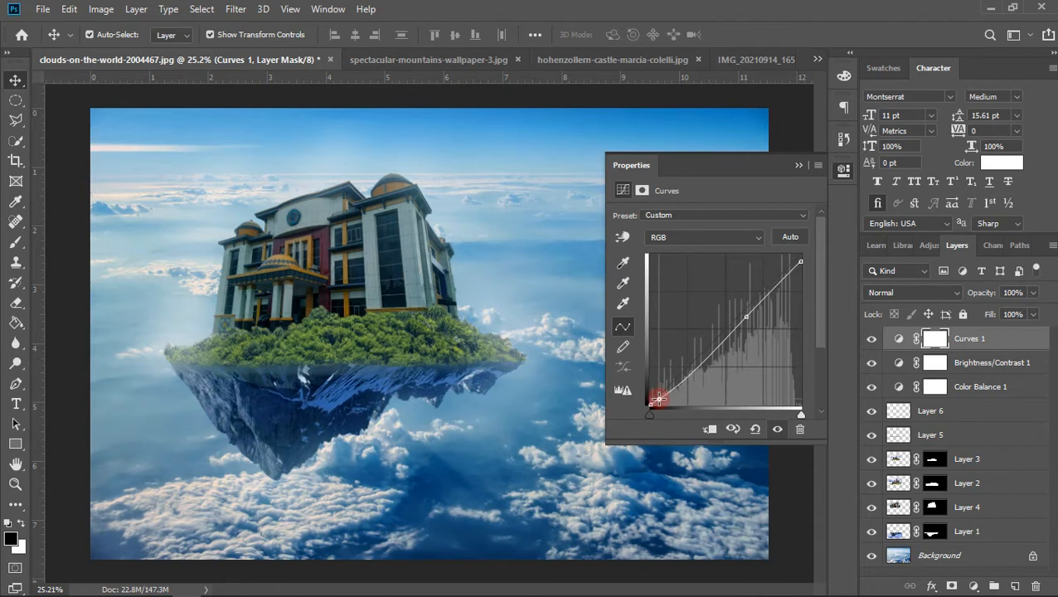
pyautogui.hotkey('ctrl', 'z')
pyautogui.hotkey('ctrl', 'z')
pyautogui.hotkey('ctrl', 'z')
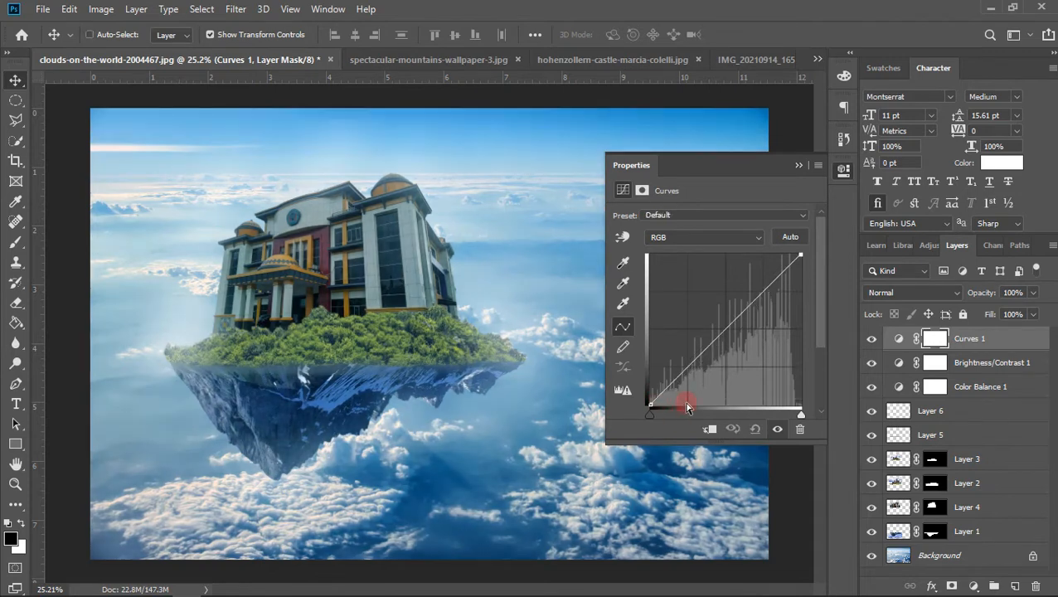
pyautogui.moveTo(791, 265)
pyautogui.mouseDown()
pyautogui.moveTo(781, 273)
pyautogui.moveTo(768, 264)
pyautogui.moveTo(776, 281)
pyautogui.moveTo(776, 266)
pyautogui.moveTo(796, 276)
pyautogui.moveTo(783, 266)
pyautogui.mouseUp()
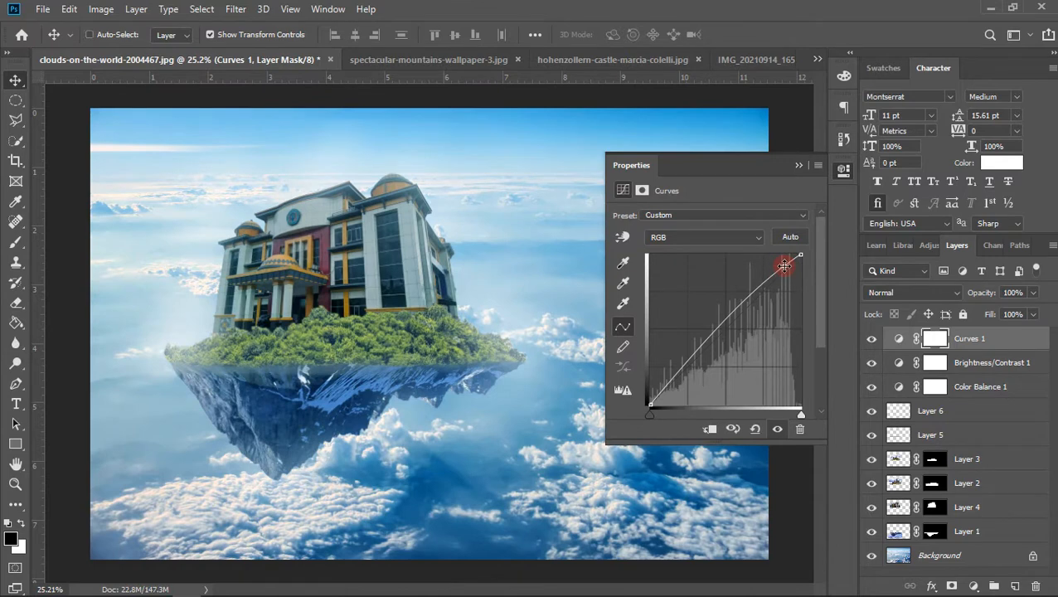
pyautogui.hotkey('ctrl', 'z')
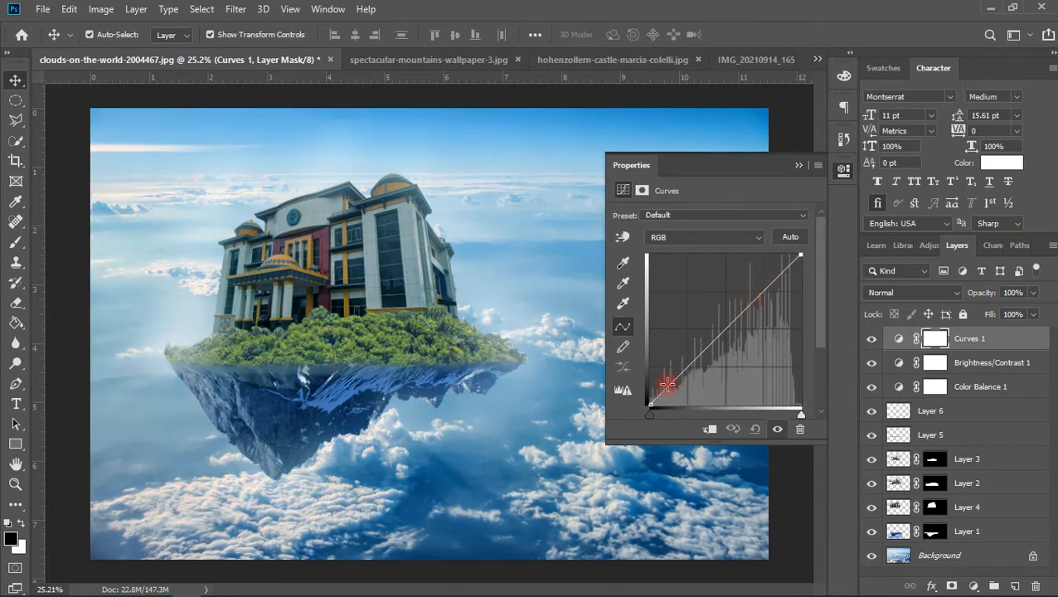
# Raise the lower part of the RGB curve slightly to lighten the image's darker tones, and deselect the Curves layer
pyautogui.moveTo(667, 387); pyautogui.dragTo(673, 377)
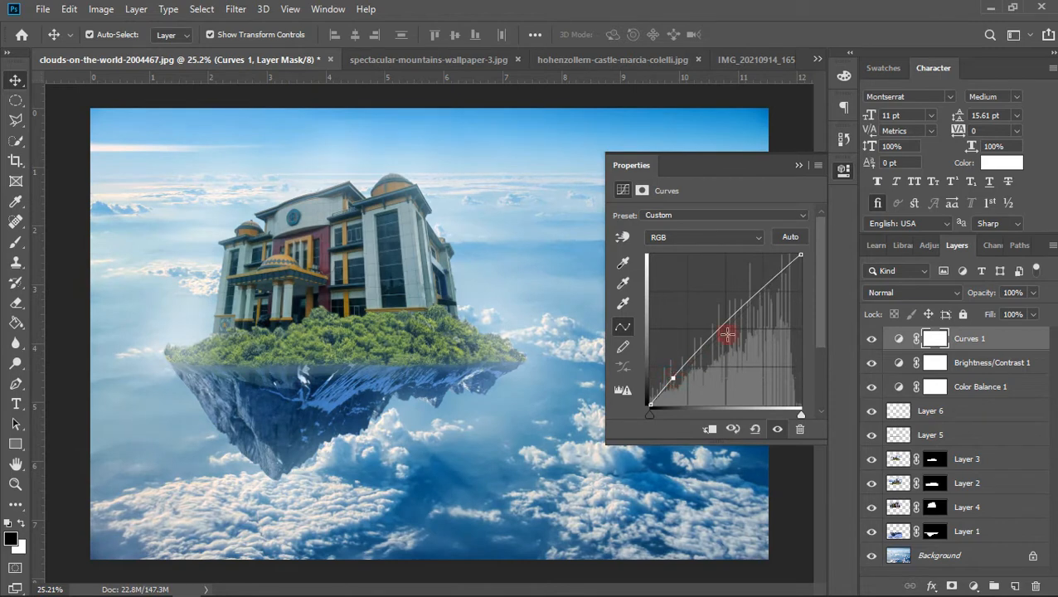
pyautogui.click(800, 165)
pyautogui.click(780, 349)
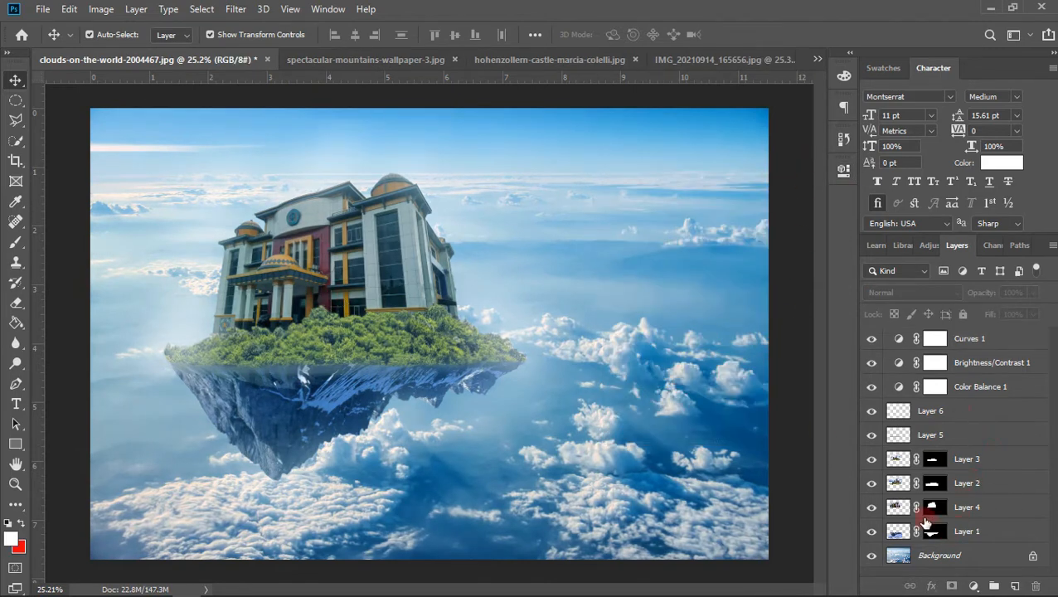
# Add a second Color Balance adjustment layer directly above the building's Layer 4, shift its midtones toward cyan, and check the whole image
pyautogui.click(957, 508)
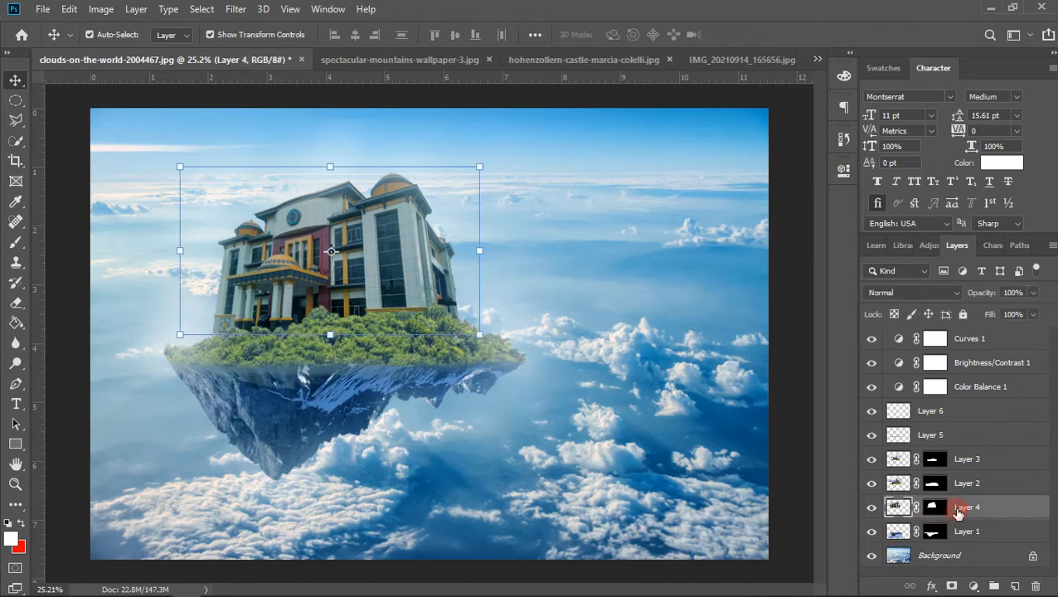
pyautogui.click(973, 586)
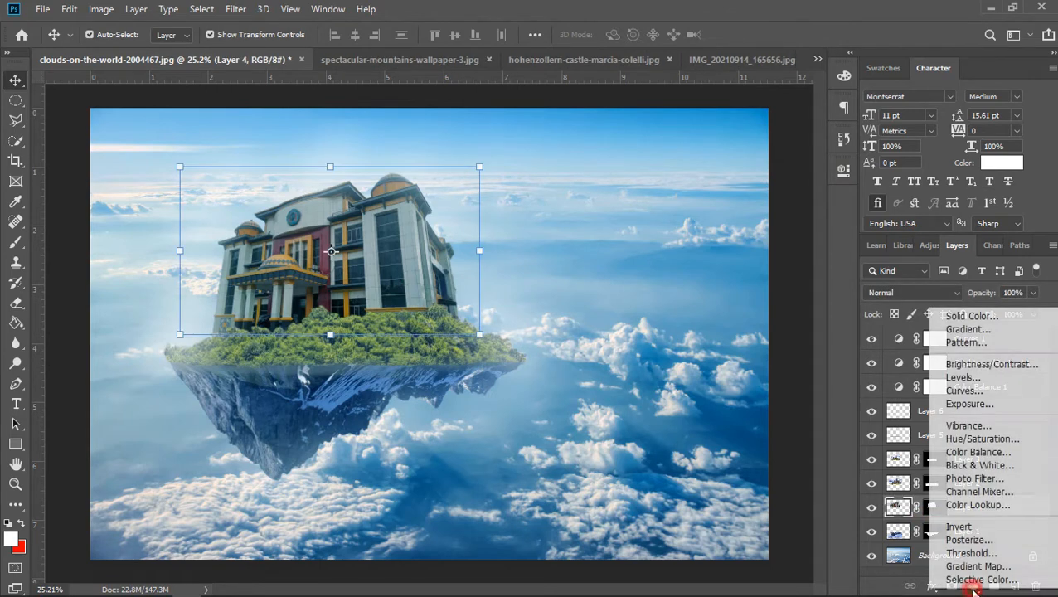
pyautogui.click(978, 451)
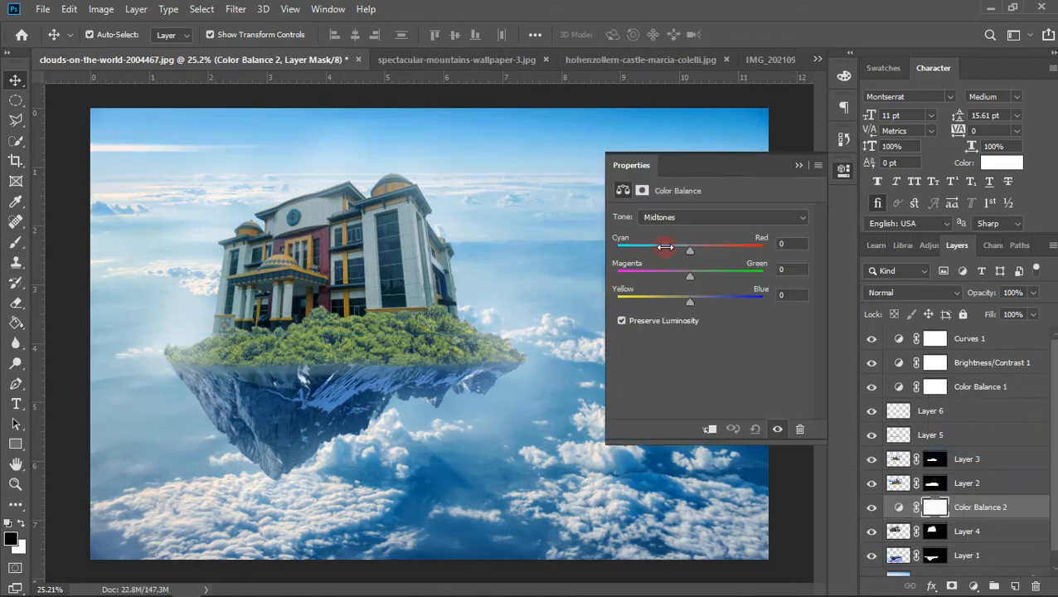
pyautogui.moveTo(690, 250); pyautogui.dragTo(667, 256)
pyautogui.click(784, 218)
pyautogui.click(798, 166)
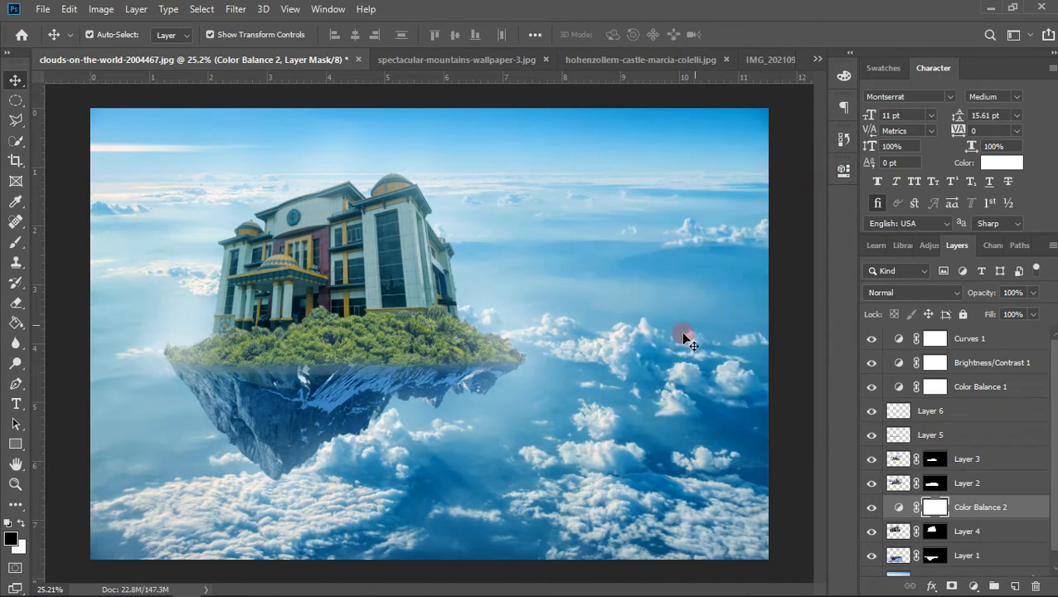
pyautogui.click(792, 418)
pyautogui.scroll(8, 296, 335)
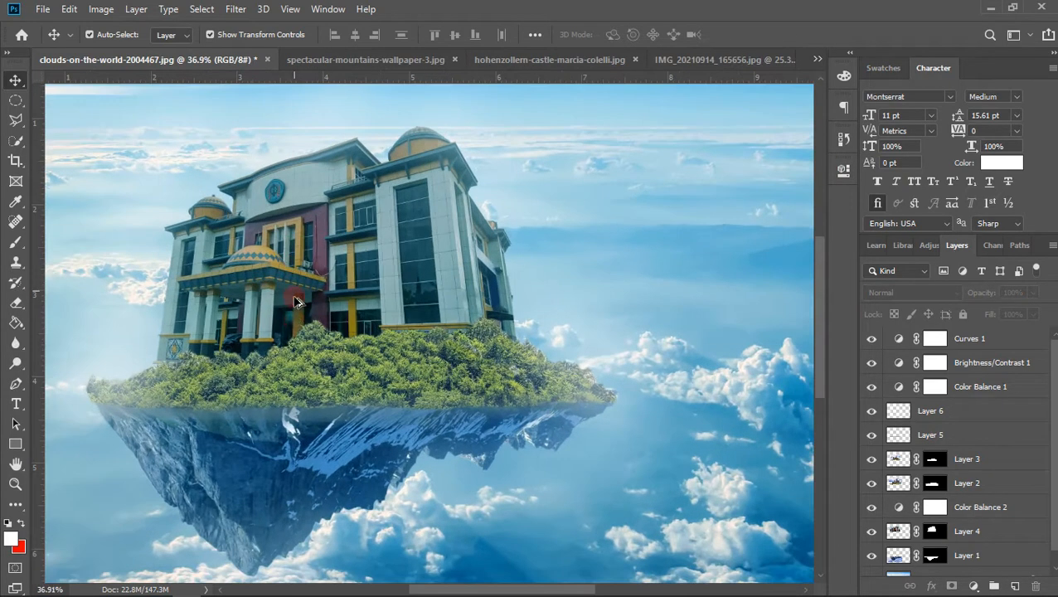
pyautogui.scroll(-7, 297, 343)
pyautogui.scroll(-1, 298, 347)
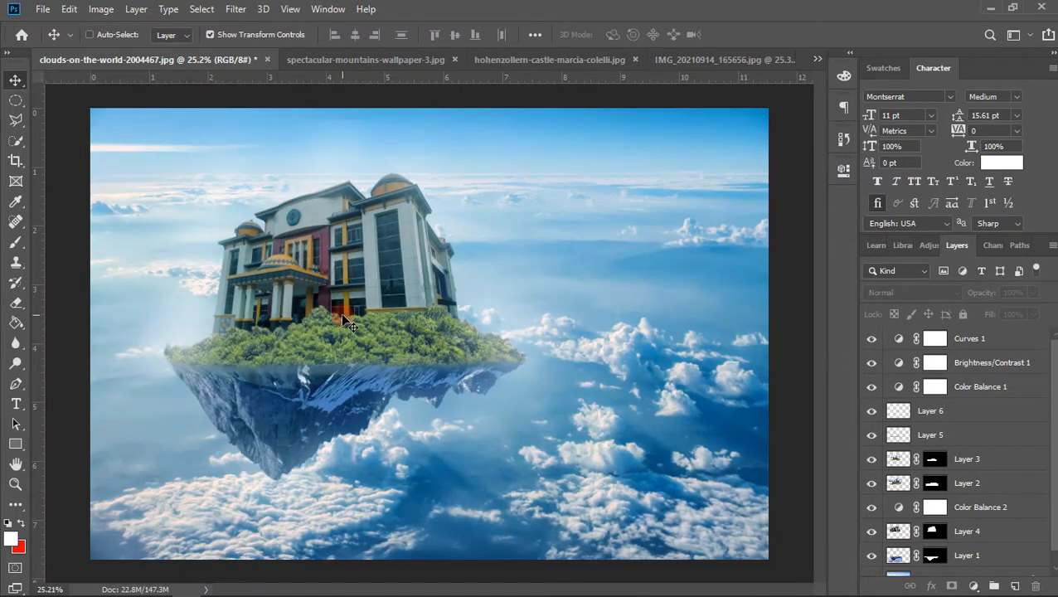
# Examine the floating island close up and as a whole, especially the hill's left edge where it meets the mountain
pyautogui.press('ctrl')
pyautogui.scroll(10, 345, 281)
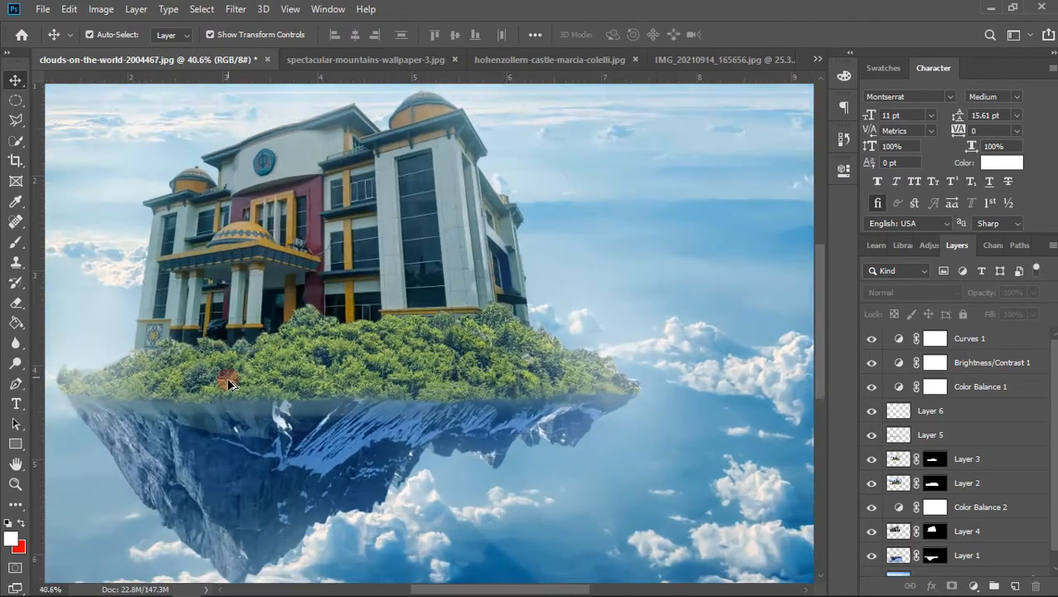
pyautogui.scroll(-5, 259, 402)
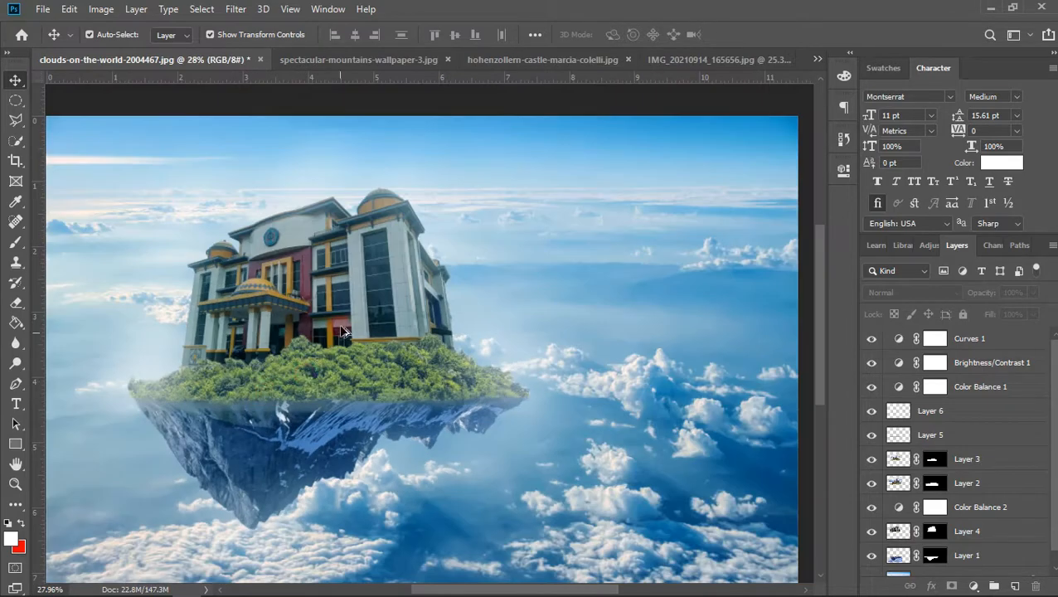
pyautogui.scroll(4, 350, 252)
pyautogui.scroll(-6, 403, 464)
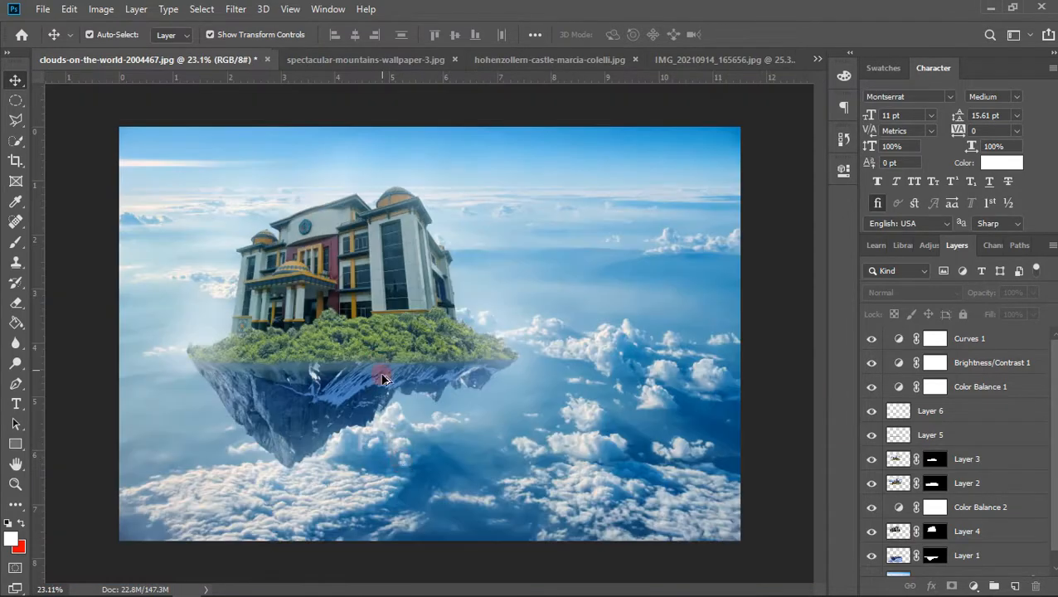
pyautogui.scroll(4, 378, 413)
pyautogui.scroll(-3, 373, 425)
pyautogui.scroll(2, 199, 389)
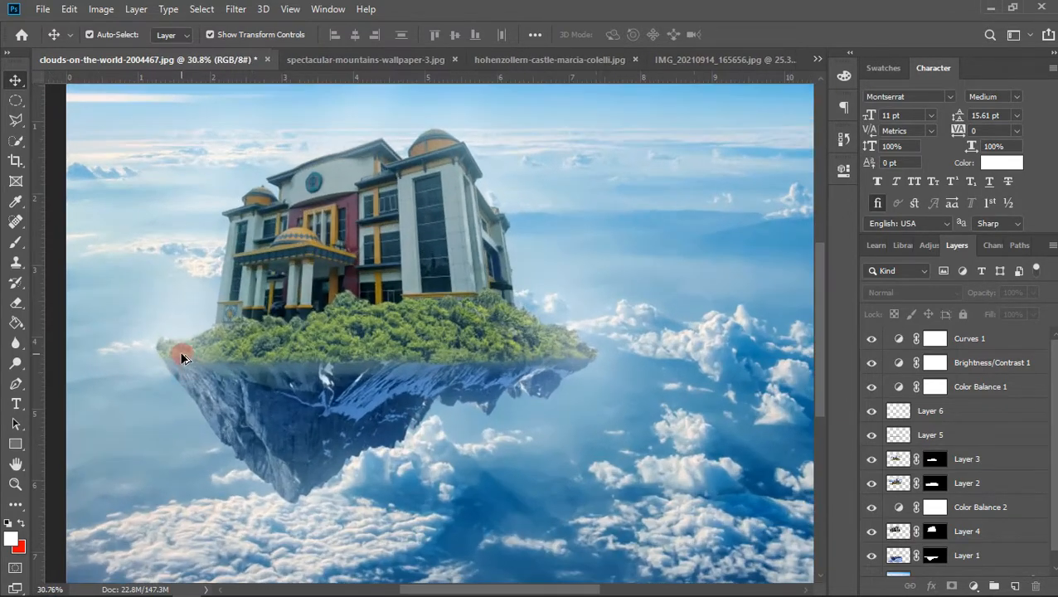
pyautogui.scroll(6, 184, 357)
pyautogui.scroll(-5, 207, 361)
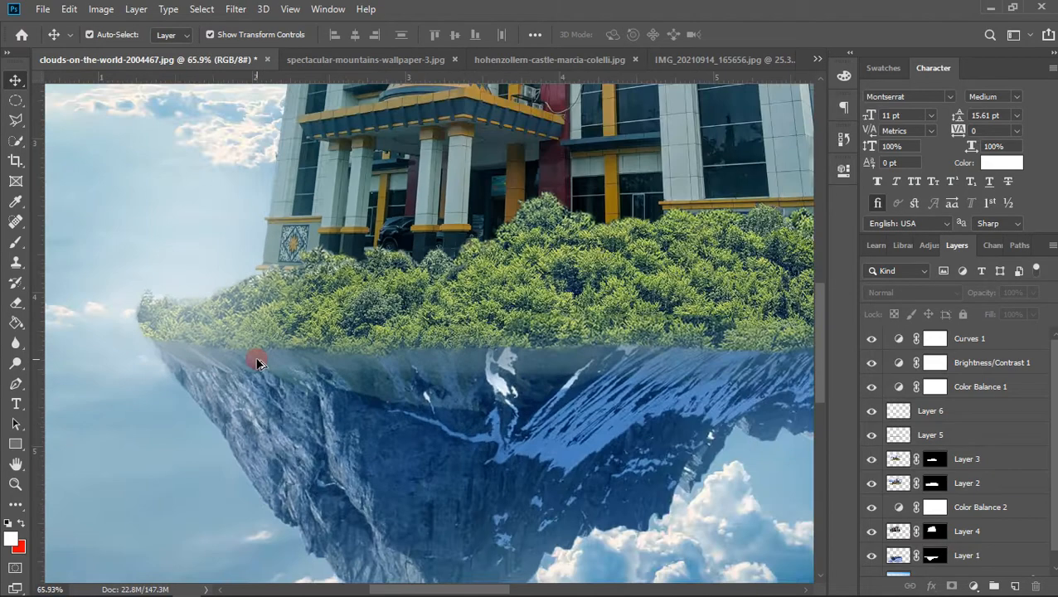
pyautogui.scroll(2, 238, 358)
pyautogui.scroll(-2, 442, 326)
pyautogui.scroll(-2, 461, 328)
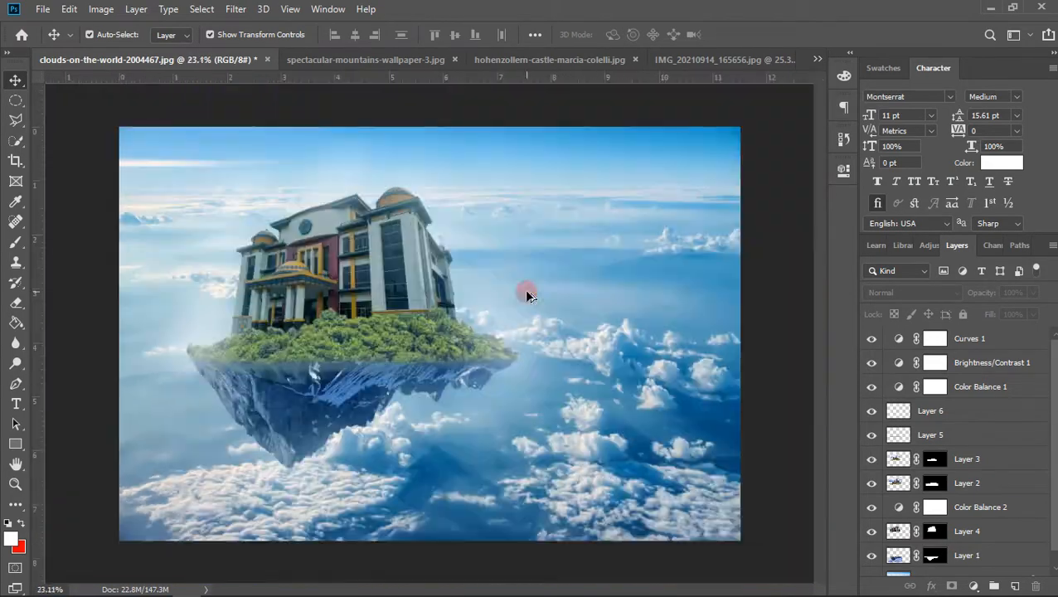
# Examine the hill's right slope, the building's roofline, round emblem and entrance close up, and check the whole composition
pyautogui.scroll(5, 523, 289)
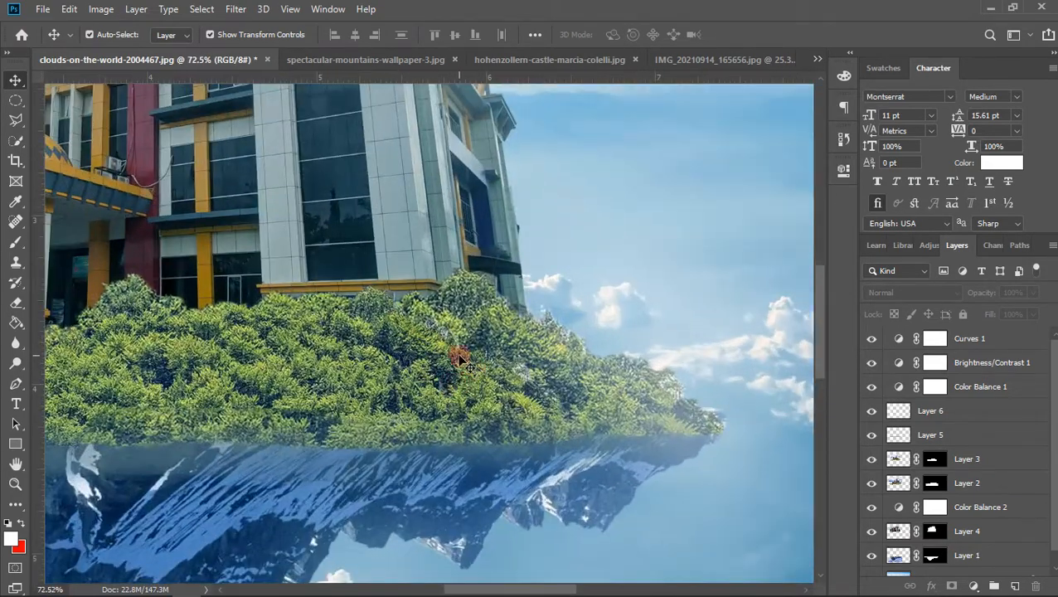
pyautogui.scroll(6, 456, 365)
pyautogui.scroll(1, 440, 364)
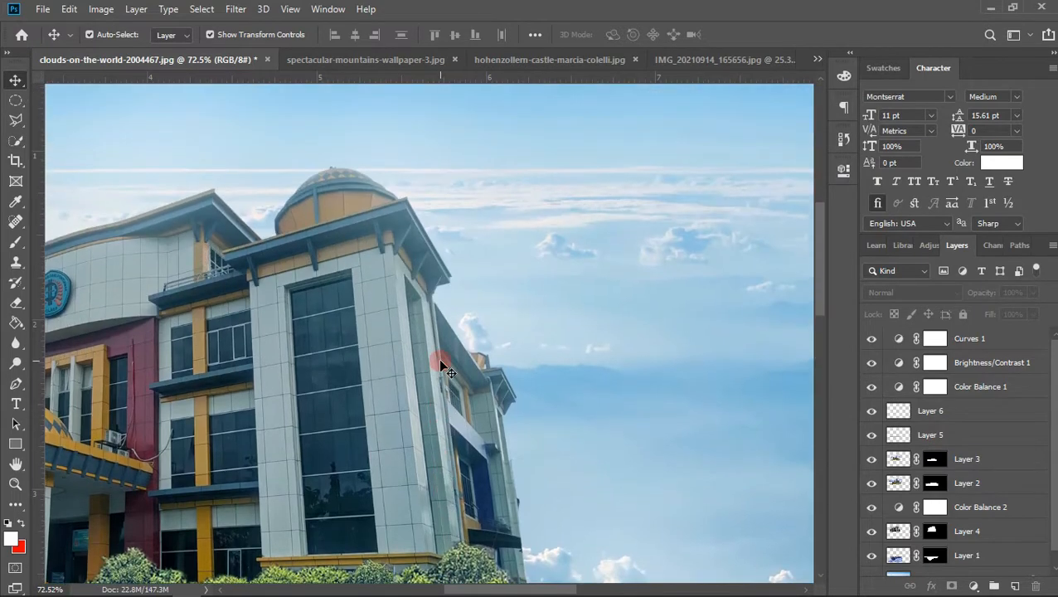
pyautogui.scroll(4, 307, 189)
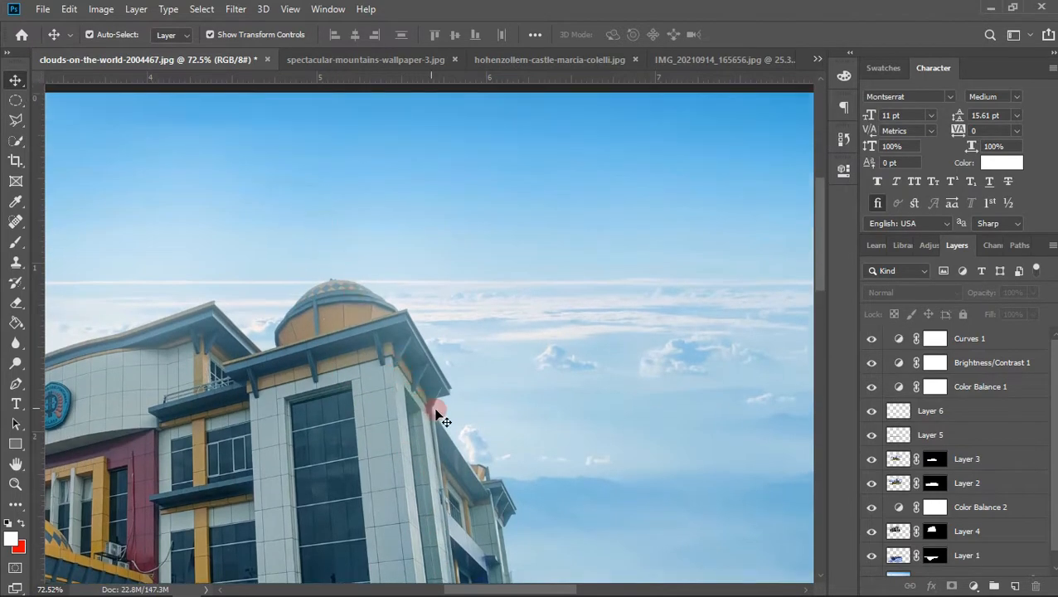
pyautogui.scroll(1, 471, 487)
pyautogui.scroll(-2, 464, 498)
pyautogui.scroll(-1, 345, 448)
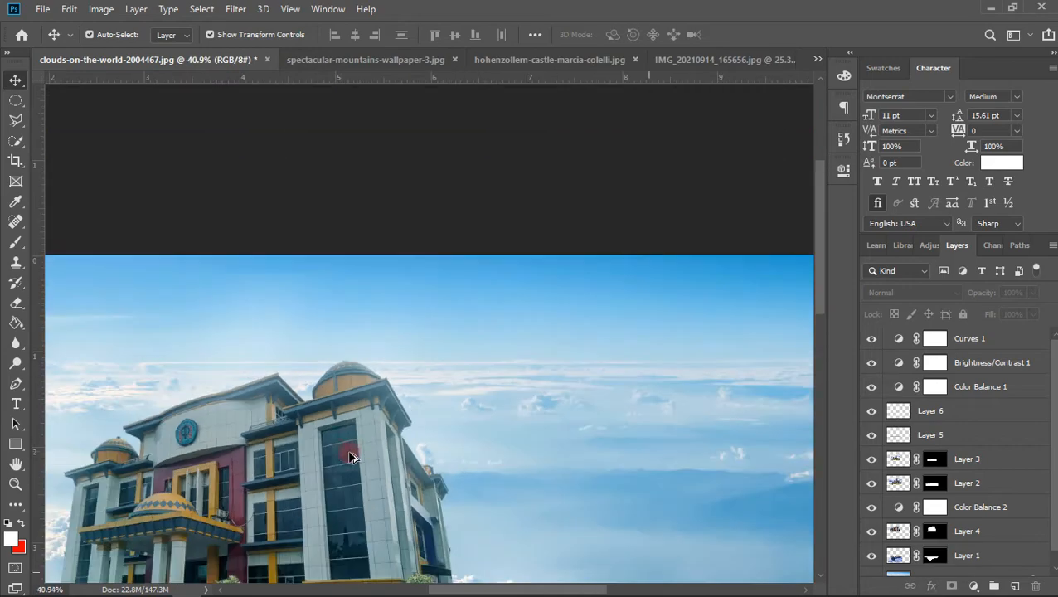
pyautogui.scroll(-2, 193, 347)
pyautogui.scroll(1, 246, 178)
pyautogui.scroll(10, 245, 178)
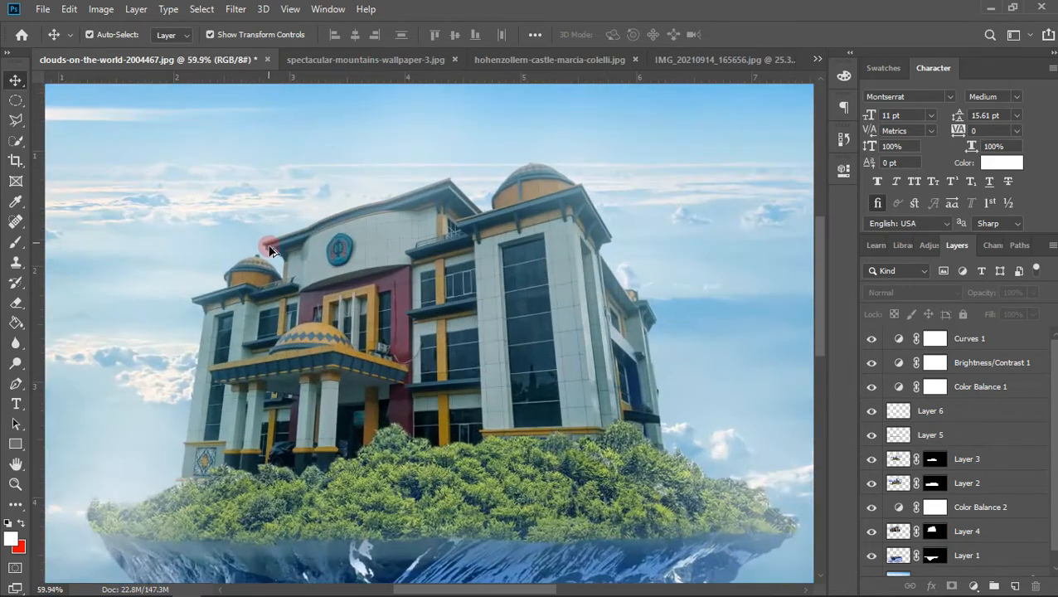
pyautogui.scroll(-10, 365, 255)
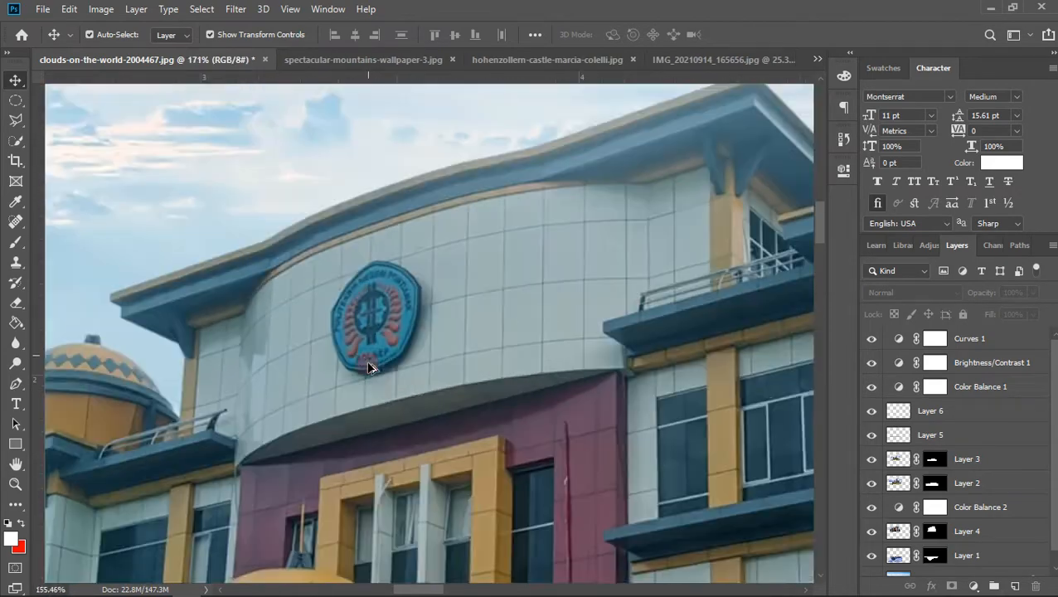
pyautogui.scroll(-1, 273, 555)
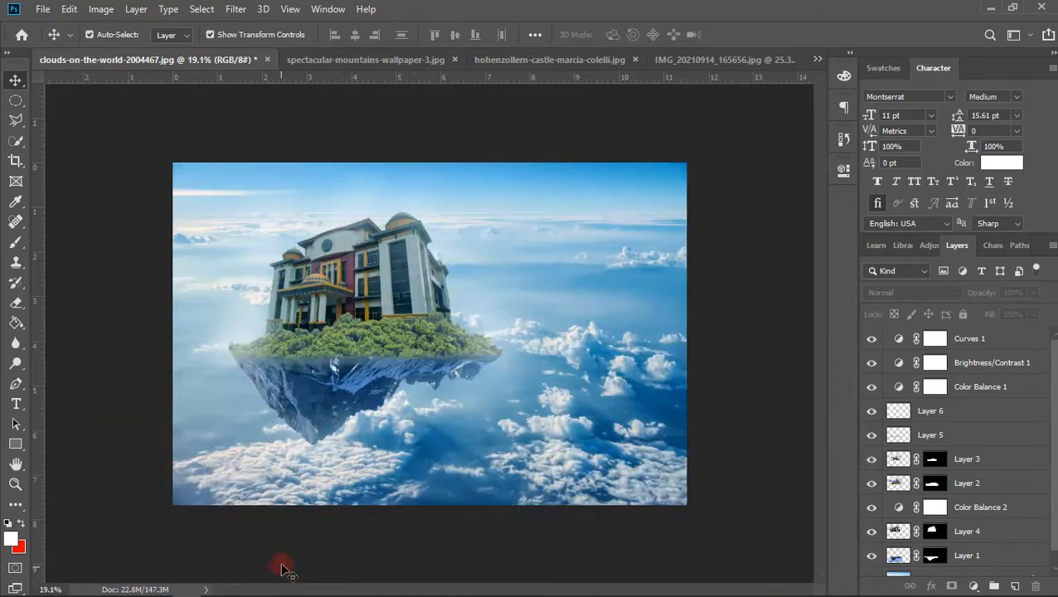
pyautogui.scroll(4, 279, 567)
pyautogui.scroll(5, 214, 232)
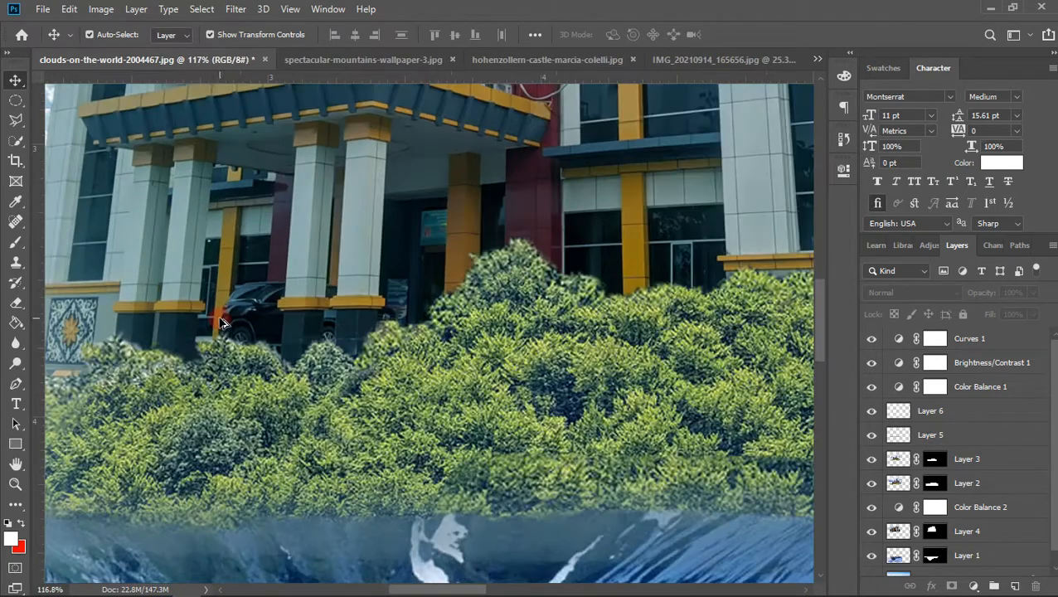
pyautogui.scroll(-5, 241, 352)
pyautogui.scroll(-4, 240, 352)
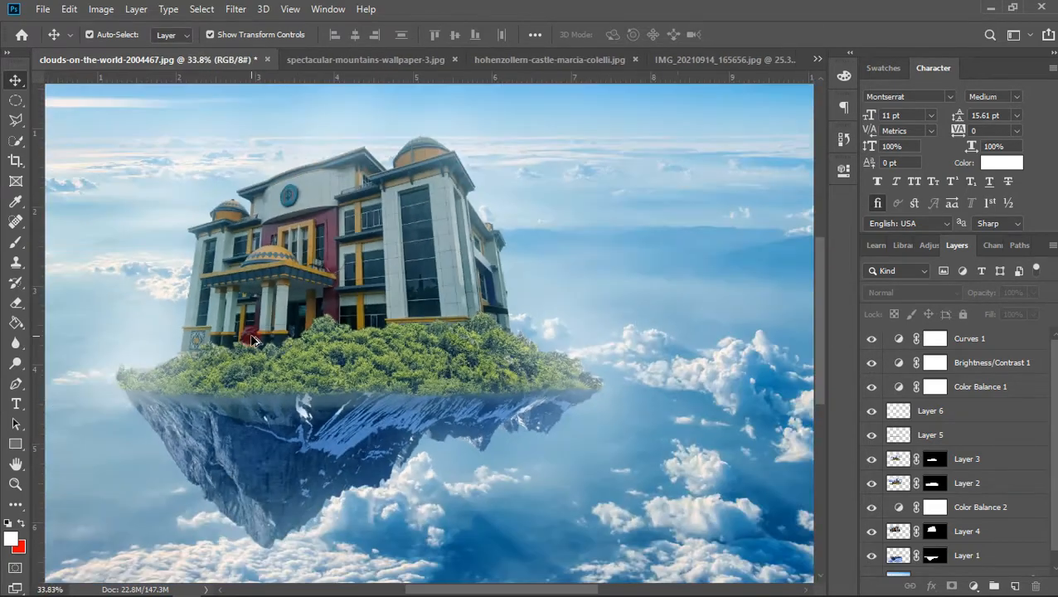
pyautogui.scroll(1, 258, 328)
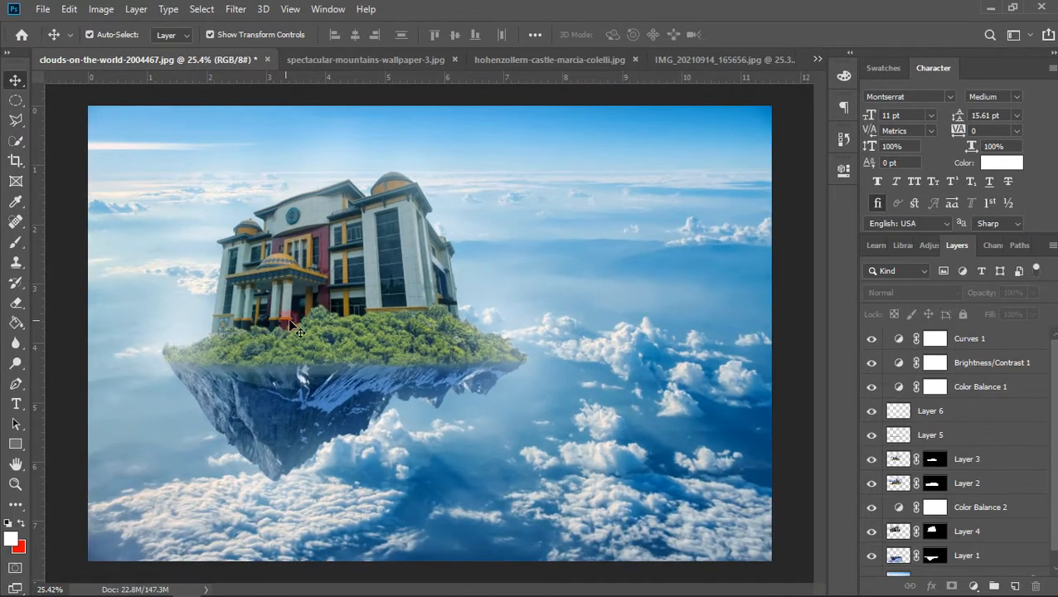
pyautogui.scroll(3, 282, 408)
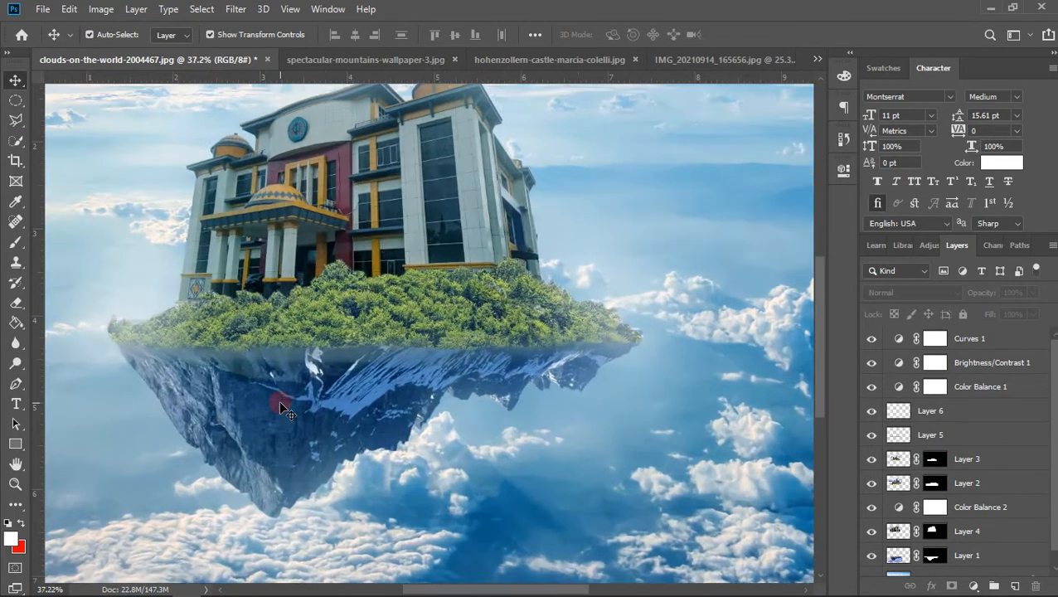
pyautogui.scroll(-3, 281, 406)
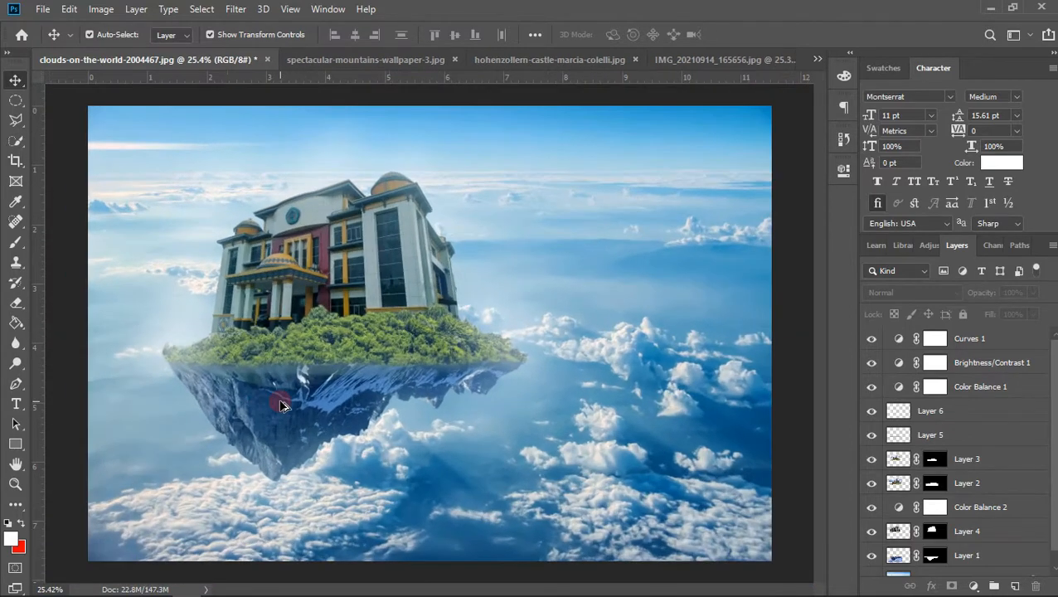
# Select all layers above the Background, from Curves 1 to Layer 1, and try nudging the floating island slightly down
pyautogui.click(985, 343)
pyautogui.click(980, 364)
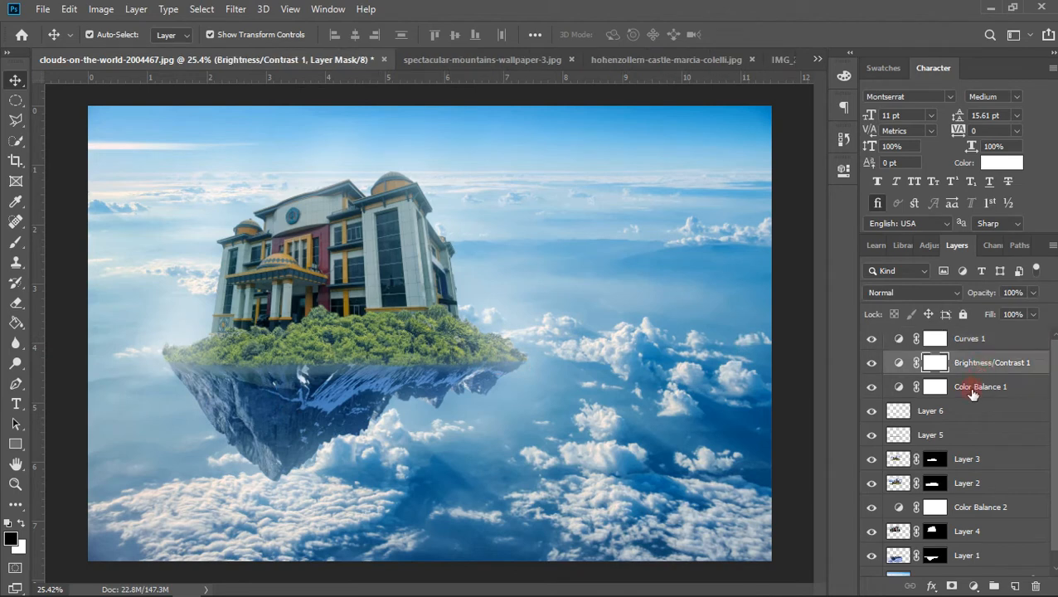
pyautogui.click(949, 340)
pyautogui.keyDown('ctrl'); pyautogui.click(963, 365); pyautogui.keyUp('ctrl')
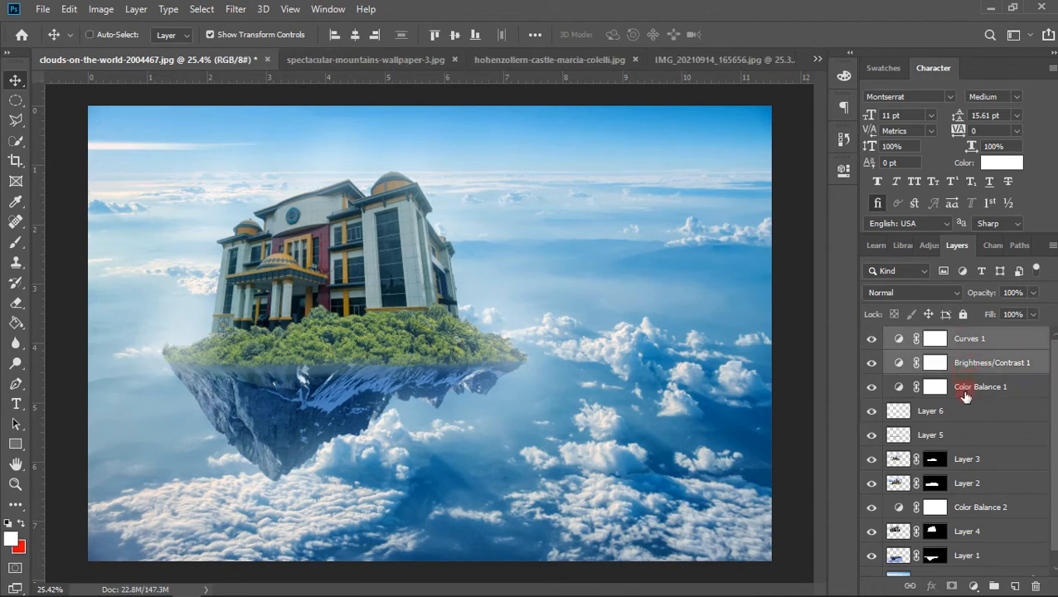
pyautogui.keyDown('ctrl'); pyautogui.click(962, 388); pyautogui.keyUp('ctrl')
pyautogui.keyDown('ctrl'); pyautogui.click(957, 414); pyautogui.keyUp('ctrl')
pyautogui.keyDown('ctrl'); pyautogui.click(958, 437); pyautogui.keyUp('ctrl')
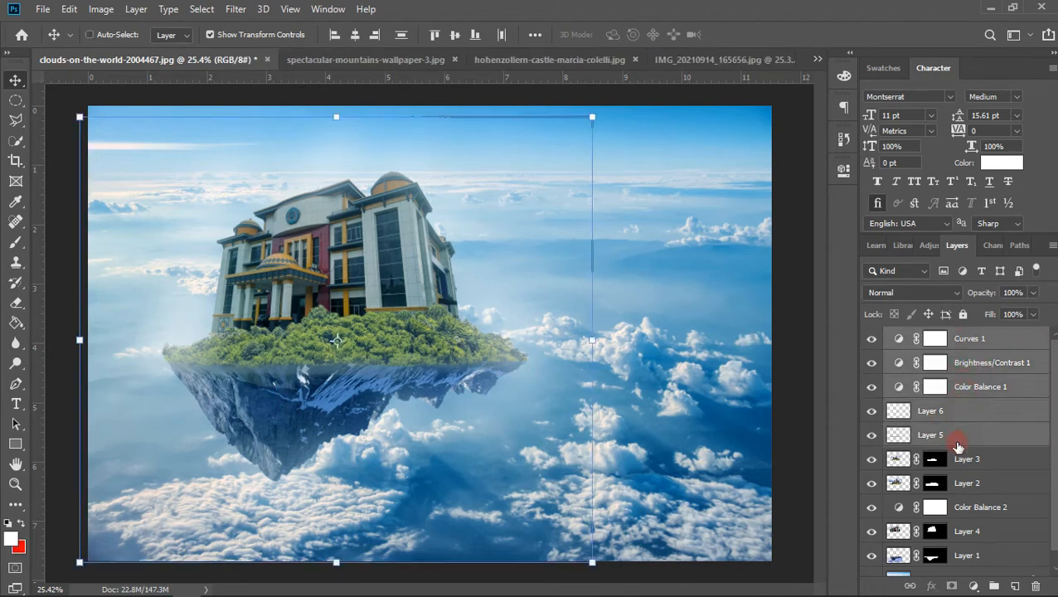
pyautogui.keyDown('ctrl'); pyautogui.click(960, 462); pyautogui.keyUp('ctrl')
pyautogui.keyDown('ctrl'); pyautogui.click(963, 483); pyautogui.keyUp('ctrl')
pyautogui.keyDown('ctrl'); pyautogui.click(967, 513); pyautogui.keyUp('ctrl')
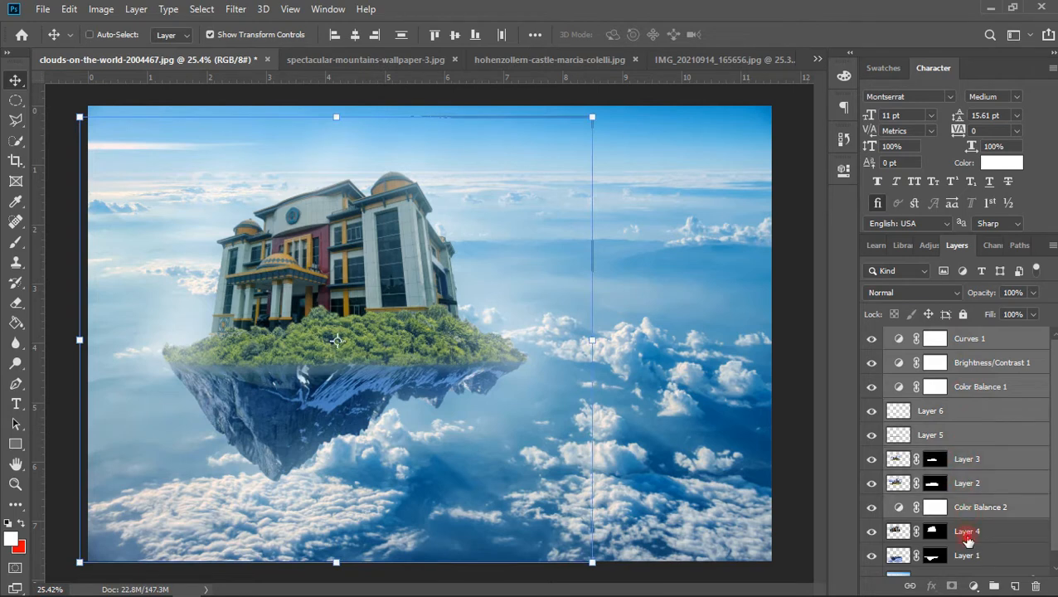
pyautogui.keyDown('ctrl'); pyautogui.click(968, 537); pyautogui.keyUp('ctrl')
pyautogui.scroll(-1, 968, 542)
pyautogui.keyDown('ctrl'); pyautogui.click(965, 540); pyautogui.keyUp('ctrl')
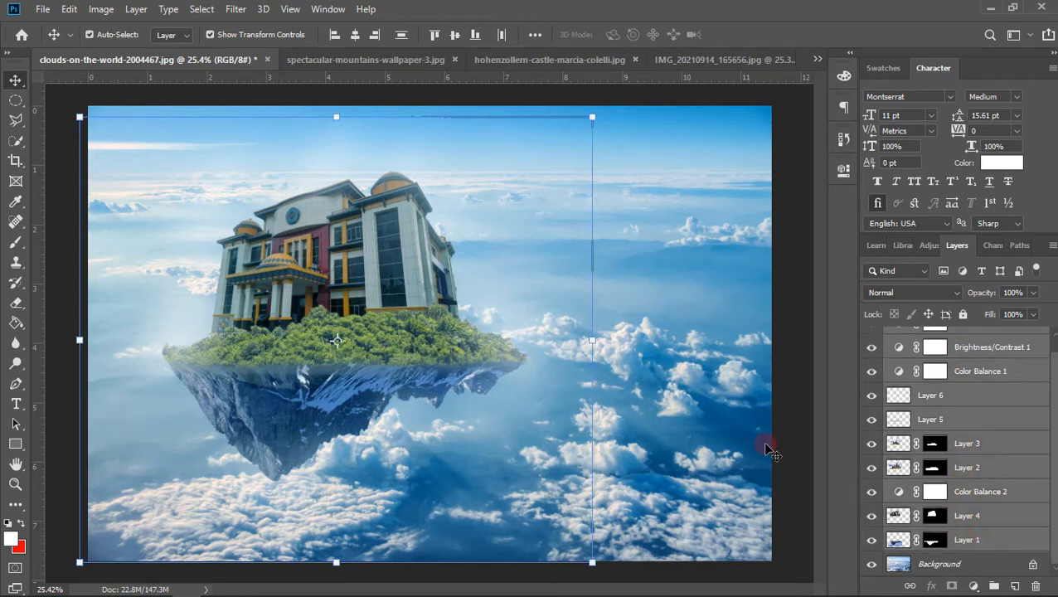
pyautogui.press('Down')
pyautogui.press('Down')
pyautogui.press('Down')
pyautogui.press('Down')
pyautogui.press('Down')
pyautogui.press('Down')
pyautogui.press('Down')
pyautogui.press('Down')
pyautogui.press('Down')
pyautogui.press('Down')
pyautogui.press('Down')
pyautogui.press('Down')
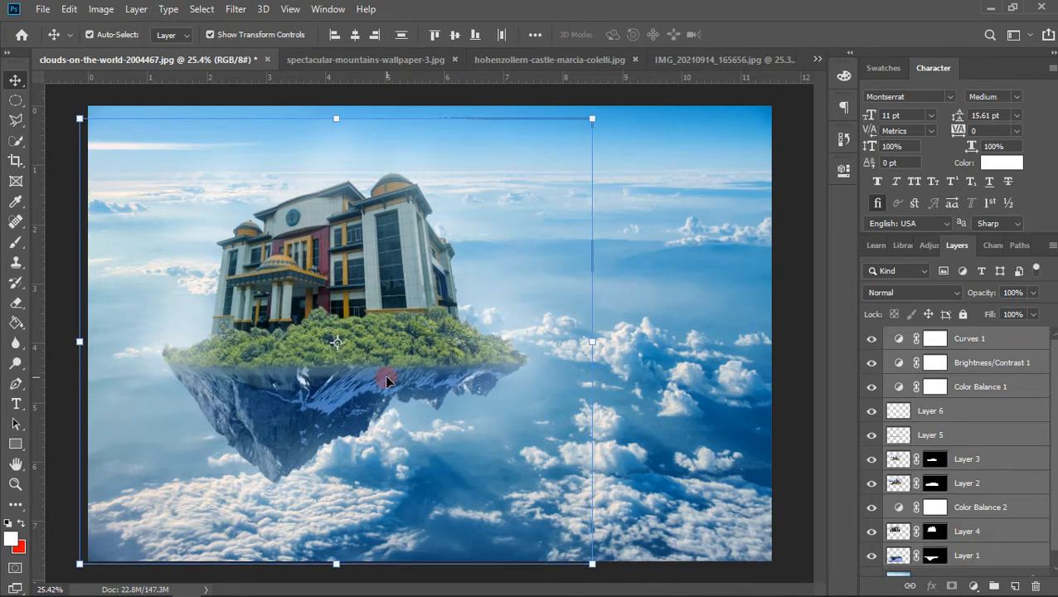
pyautogui.press('Down')
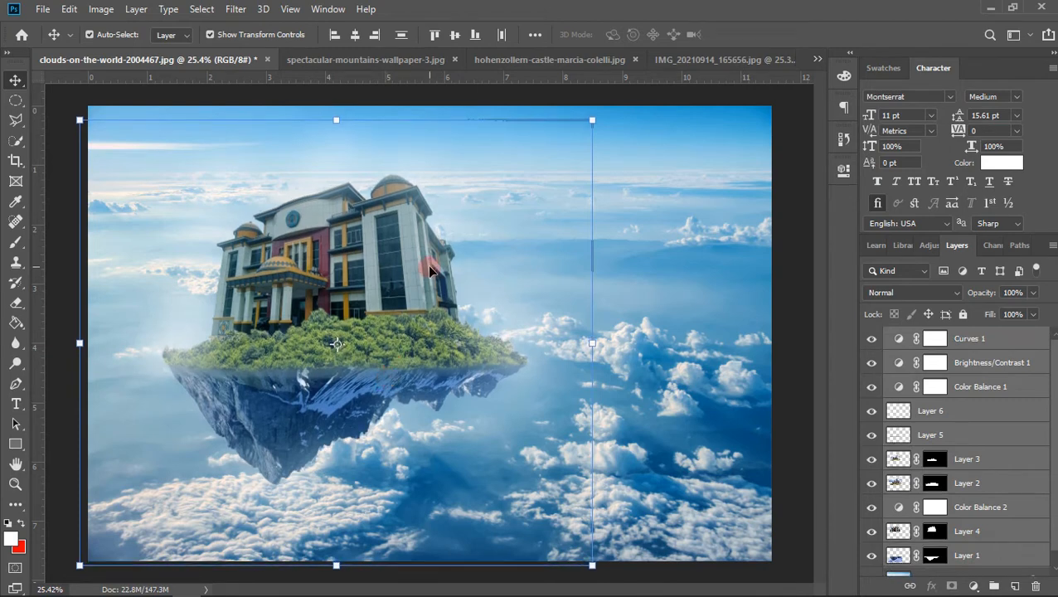
# Nudge the selected layers back up to slightly above the island's starting position and deselect them
pyautogui.press('Up')
pyautogui.press('Up')
pyautogui.press('Up')
pyautogui.press('Up')
pyautogui.press('Up')
pyautogui.press('Up')
pyautogui.press('Up')
pyautogui.press('Up')
pyautogui.press('Up')
pyautogui.press('Up')
pyautogui.press('Up')
pyautogui.press('Up')
pyautogui.press('Up')
pyautogui.press('Up')
pyautogui.press('Up')
pyautogui.press('Up')
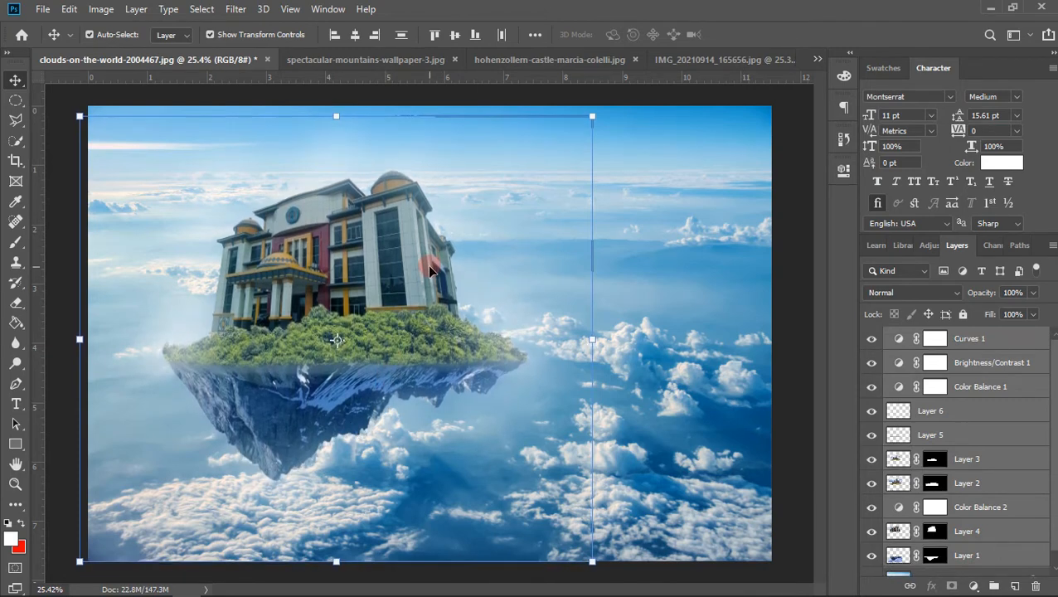
pyautogui.press('Up')
pyautogui.press('Up')
pyautogui.press('Up')
pyautogui.click(779, 326)
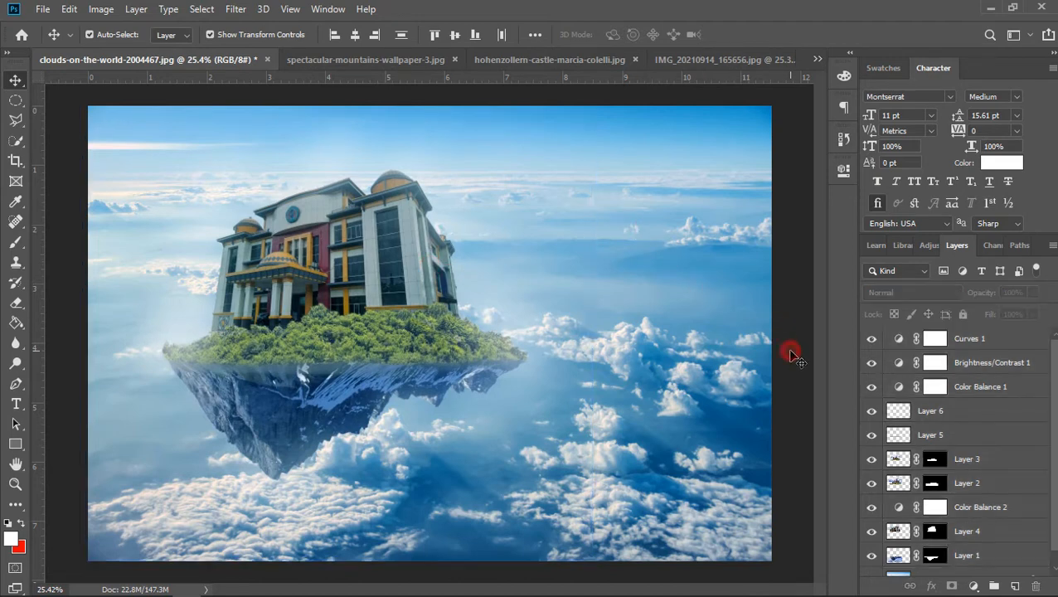
# Compare the island with the shading on Layer 5 hidden and shown, and examine the seam between hill and mountain
pyautogui.click(369, 369)
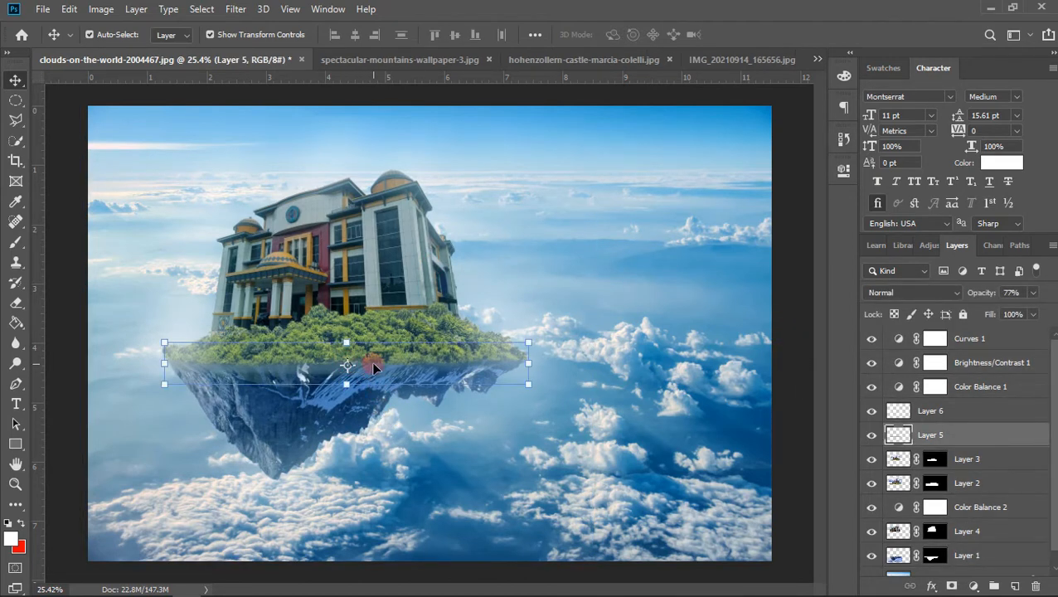
pyautogui.click(871, 437)
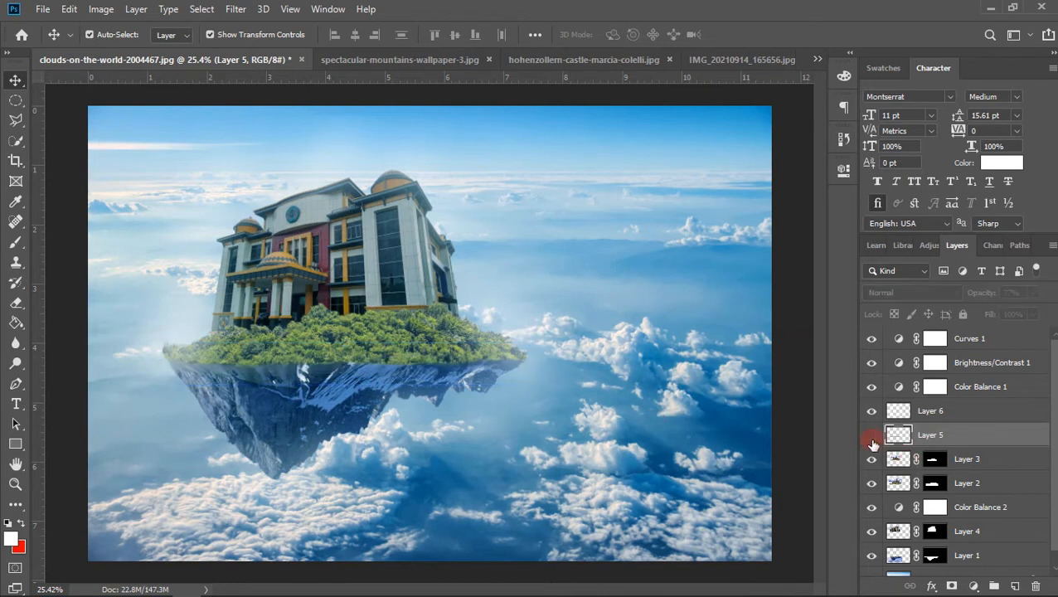
pyautogui.click(871, 437)
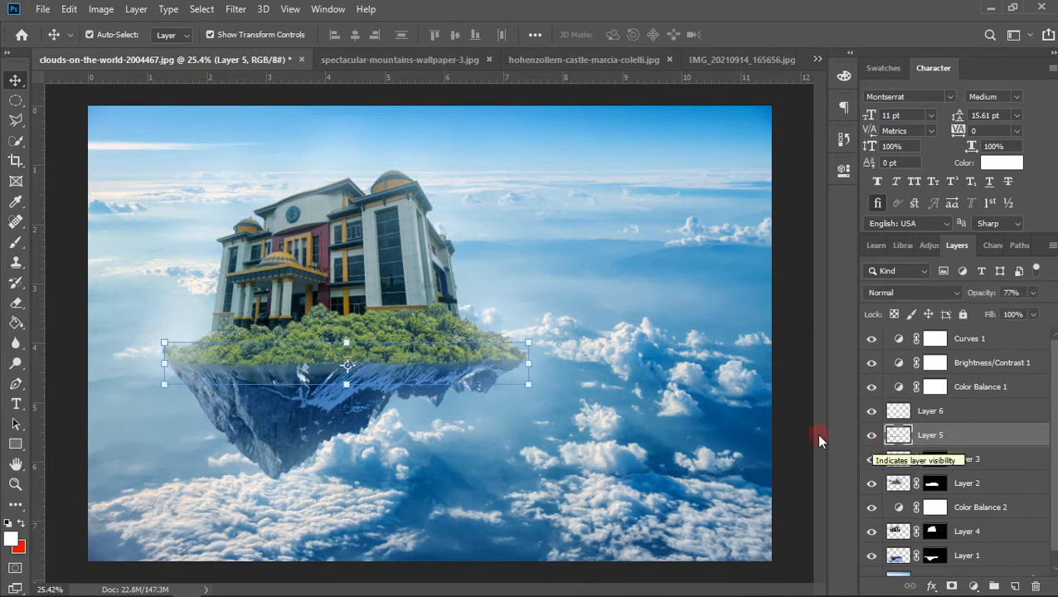
pyautogui.click(794, 448)
pyautogui.scroll(5, 257, 373)
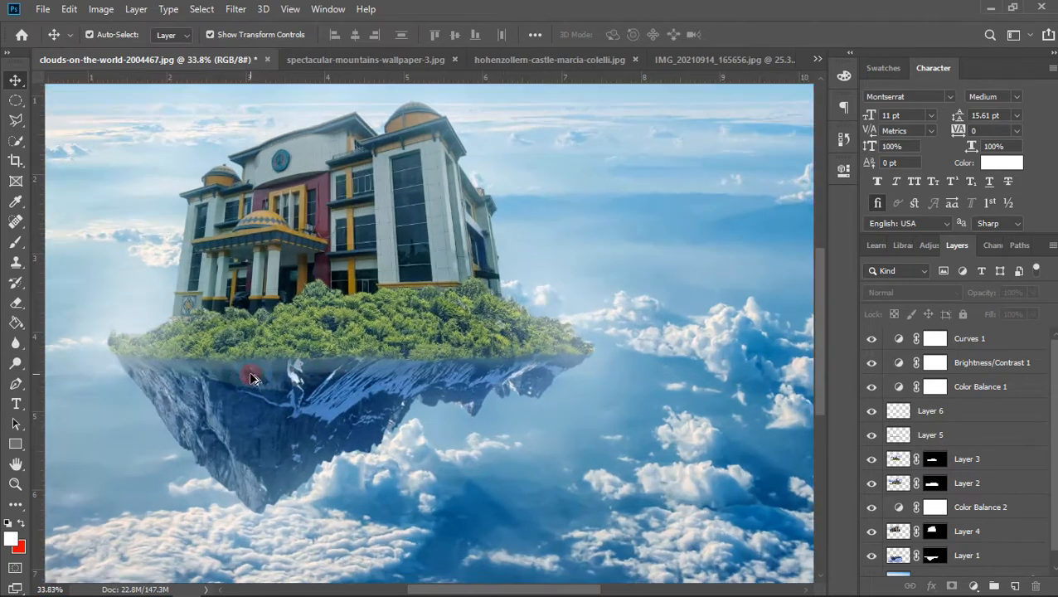
pyautogui.scroll(2, 288, 381)
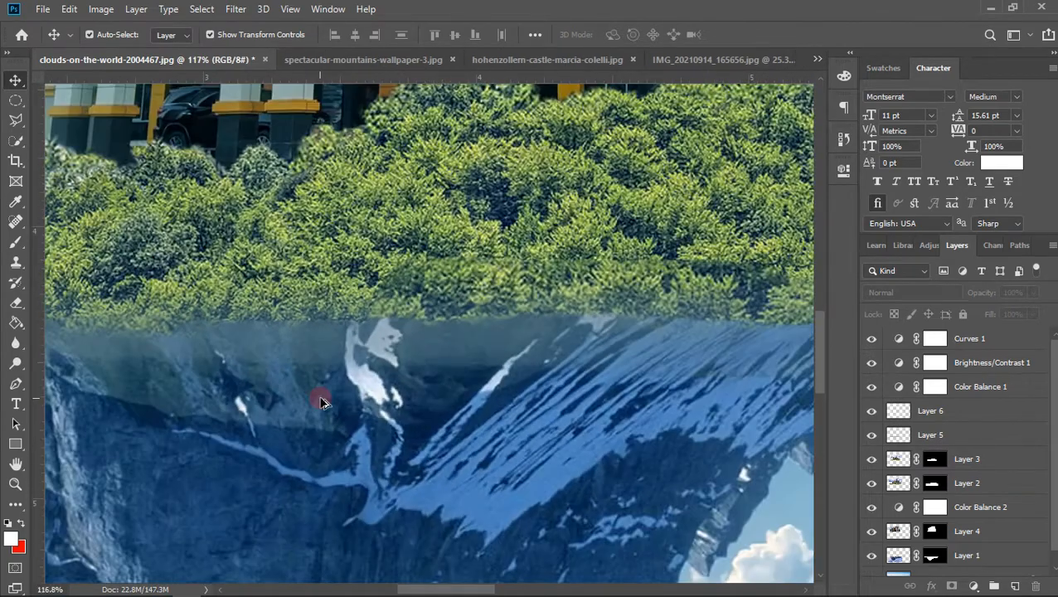
pyautogui.scroll(-7, 323, 402)
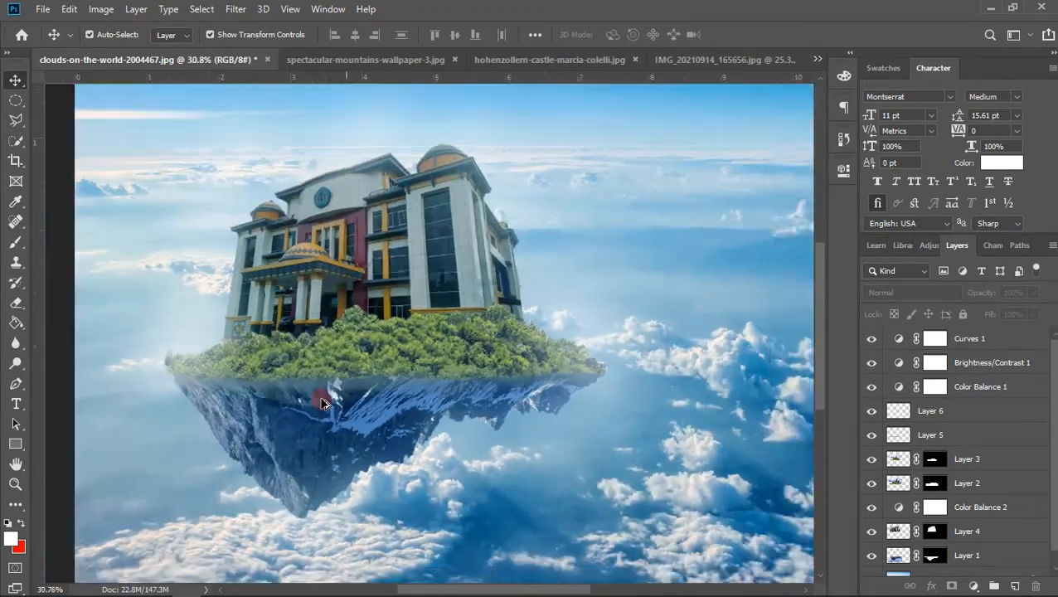
pyautogui.scroll(1, 323, 402)
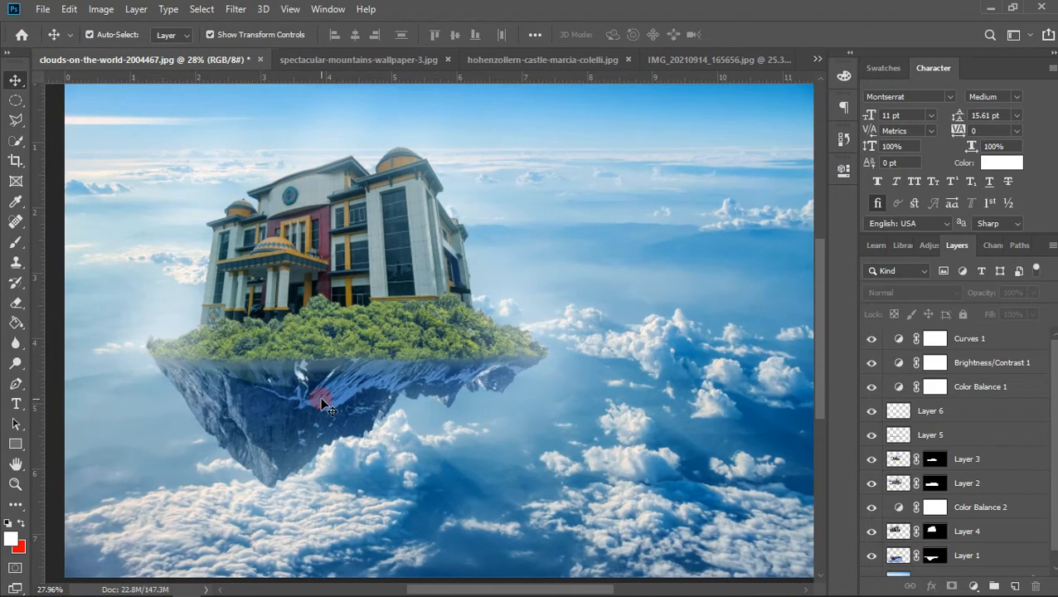
pyautogui.scroll(-1, 324, 402)
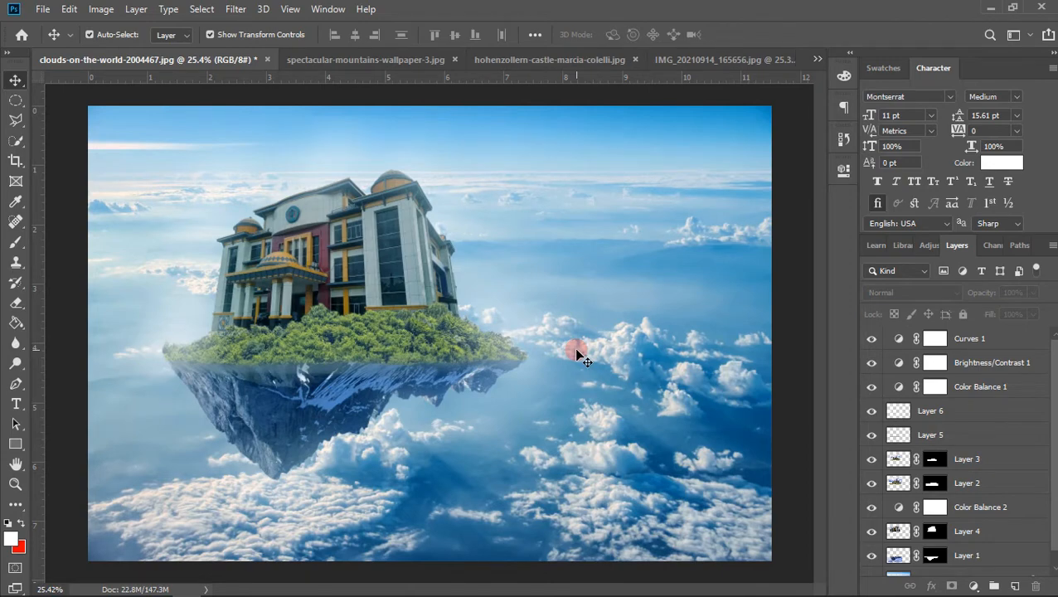
# Examine the seam between hill and mountain, the hill's right slope and the building's entrance close up
pyautogui.scroll(8, 407, 361)
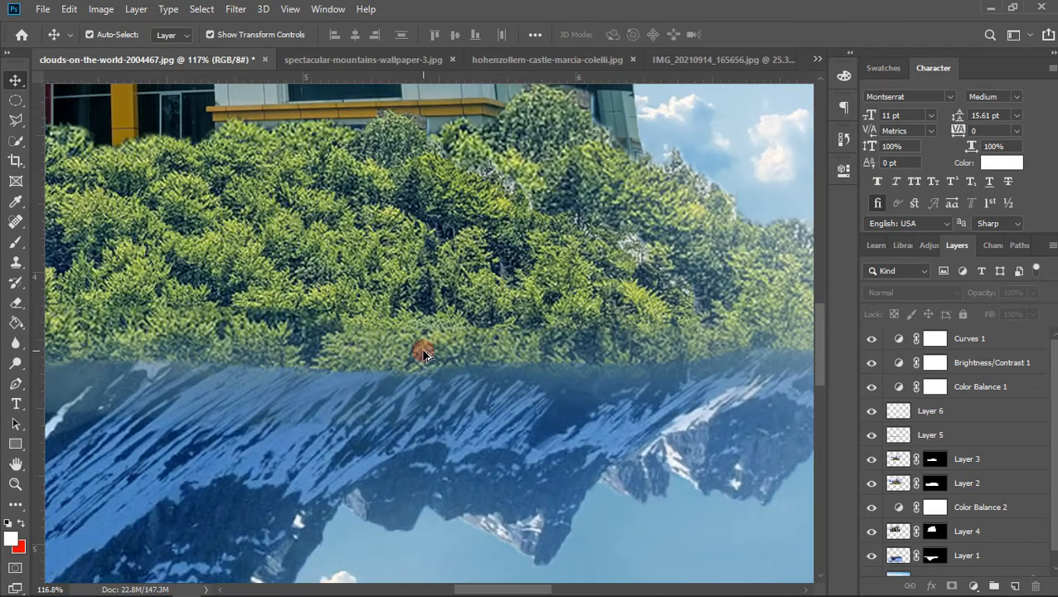
pyautogui.scroll(-5, 422, 355)
pyautogui.scroll(4, 593, 259)
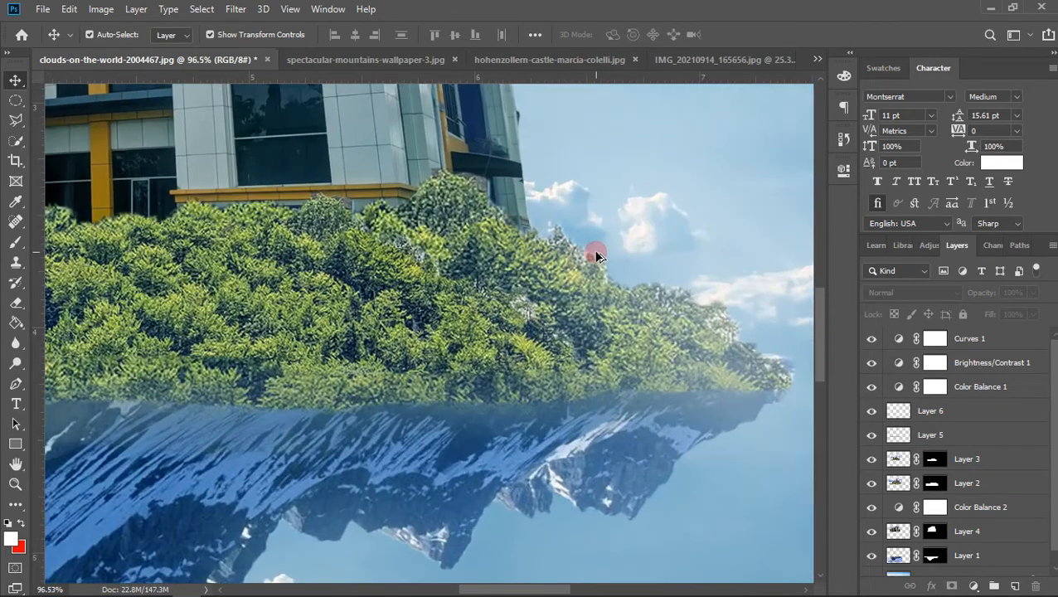
pyautogui.scroll(-8, 492, 275)
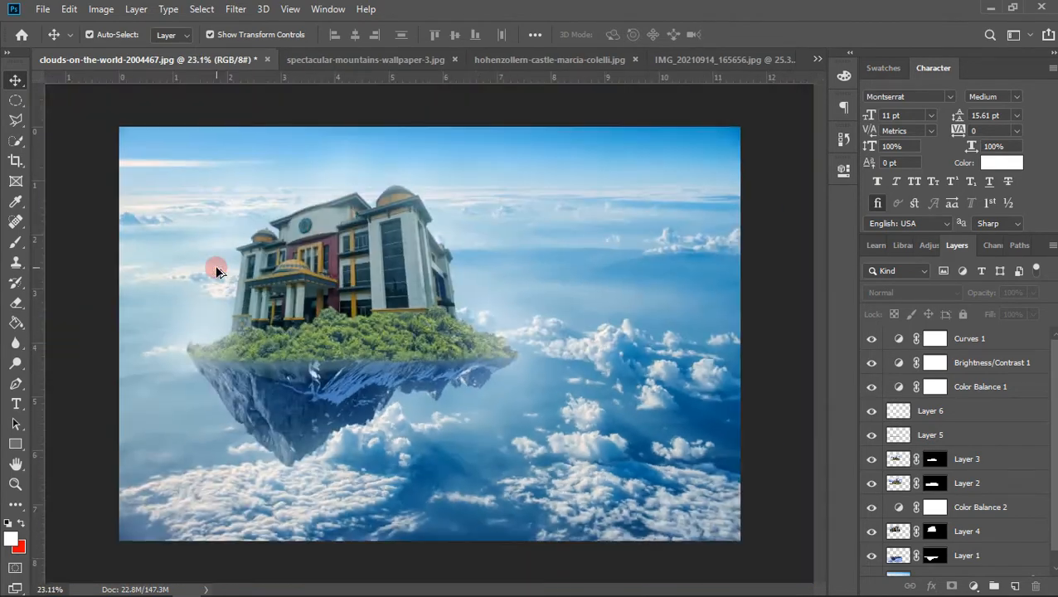
pyautogui.scroll(5, 216, 269)
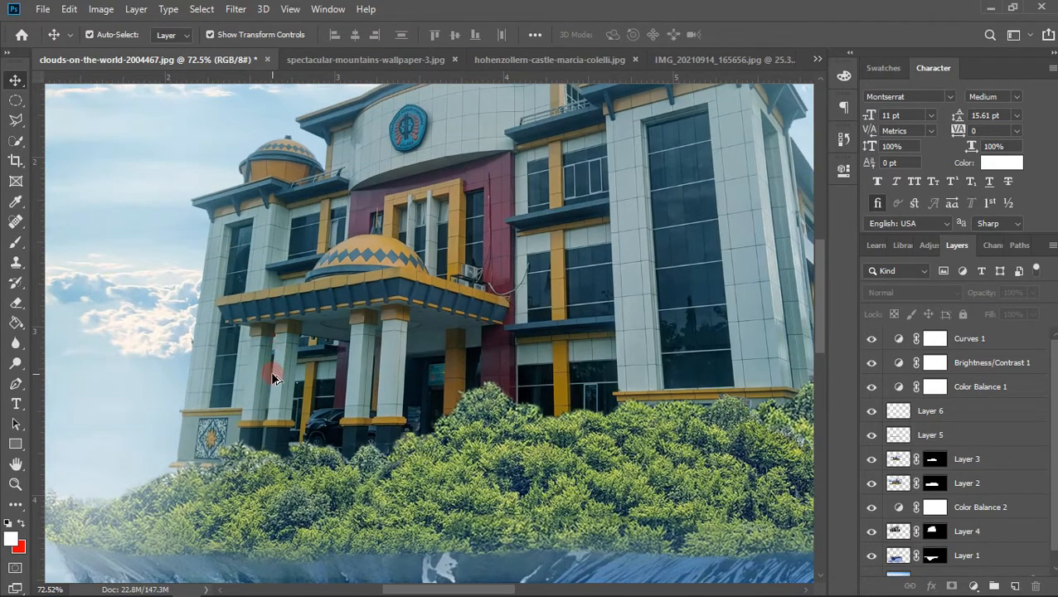
pyautogui.scroll(-4, 282, 427)
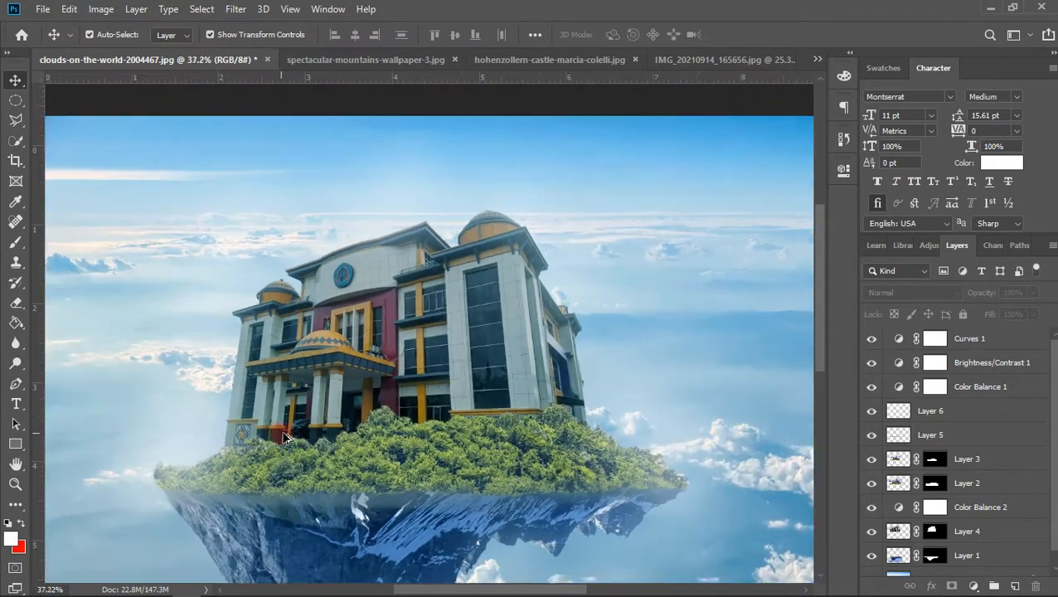
pyautogui.scroll(3, 285, 437)
# Select the hill on Layer 3, try nudging it very slightly down, and deselect it
pyautogui.click(475, 431)
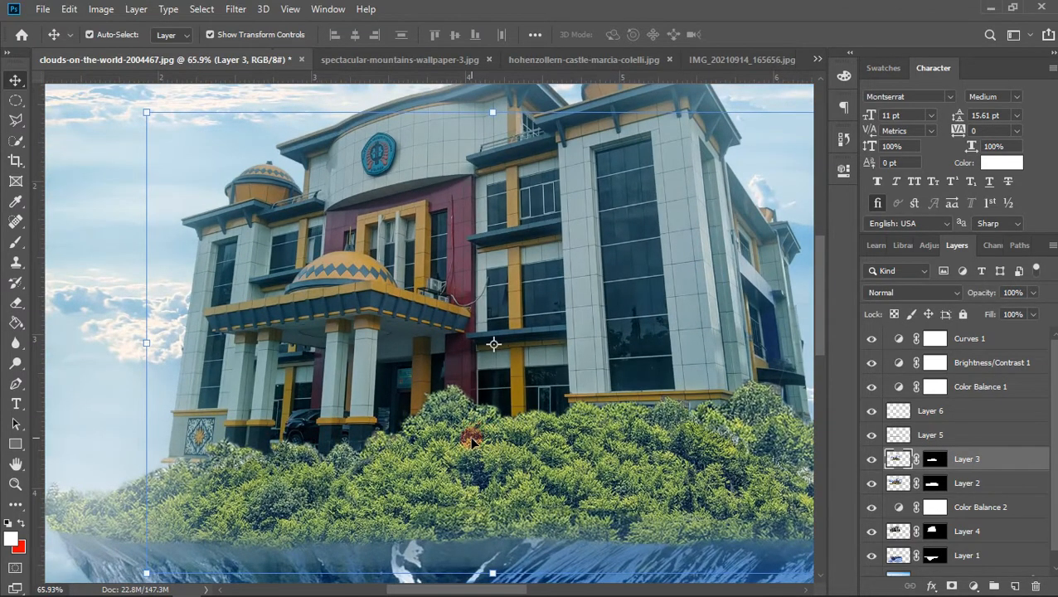
pyautogui.moveTo(471, 439); pyautogui.dragTo(471, 441)
pyautogui.scroll(-4, 471, 440)
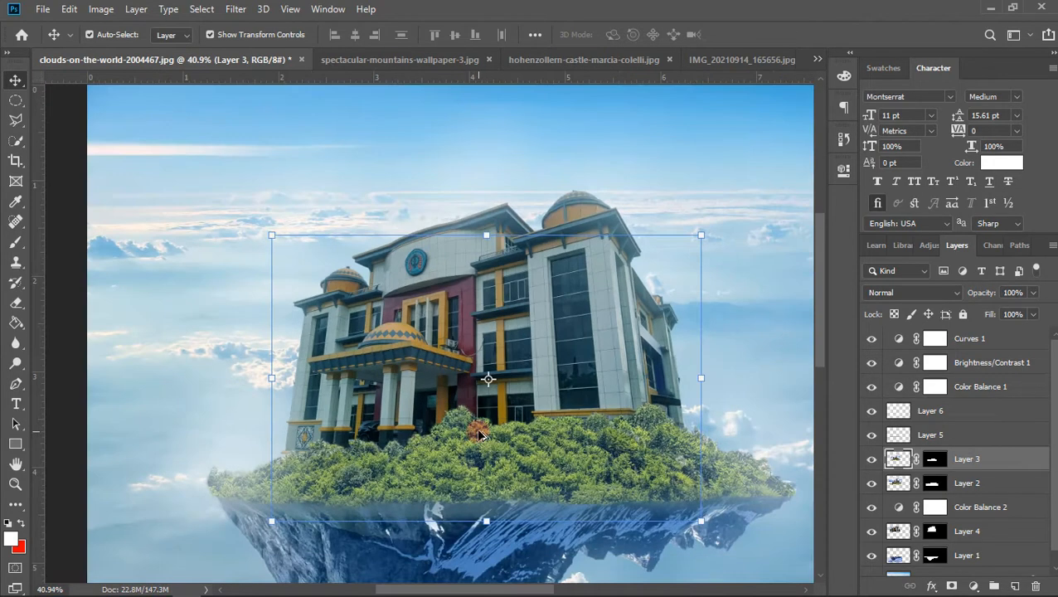
pyautogui.click(792, 392)
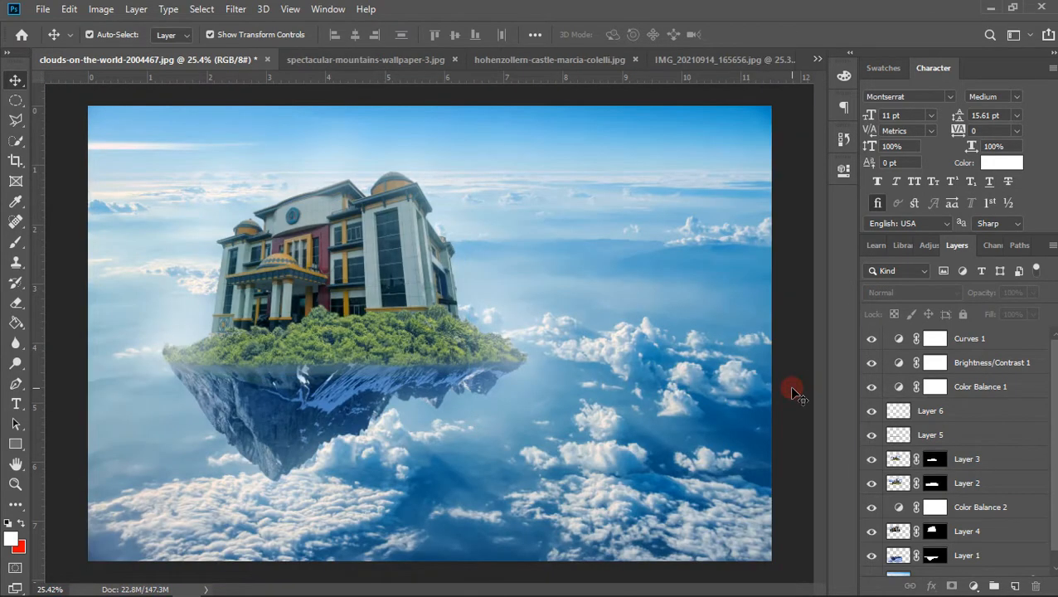
# Select the hill layers, Layer 3 and Layer 2, and try moving them slightly down over the mountain
pyautogui.scroll(3, 303, 298)
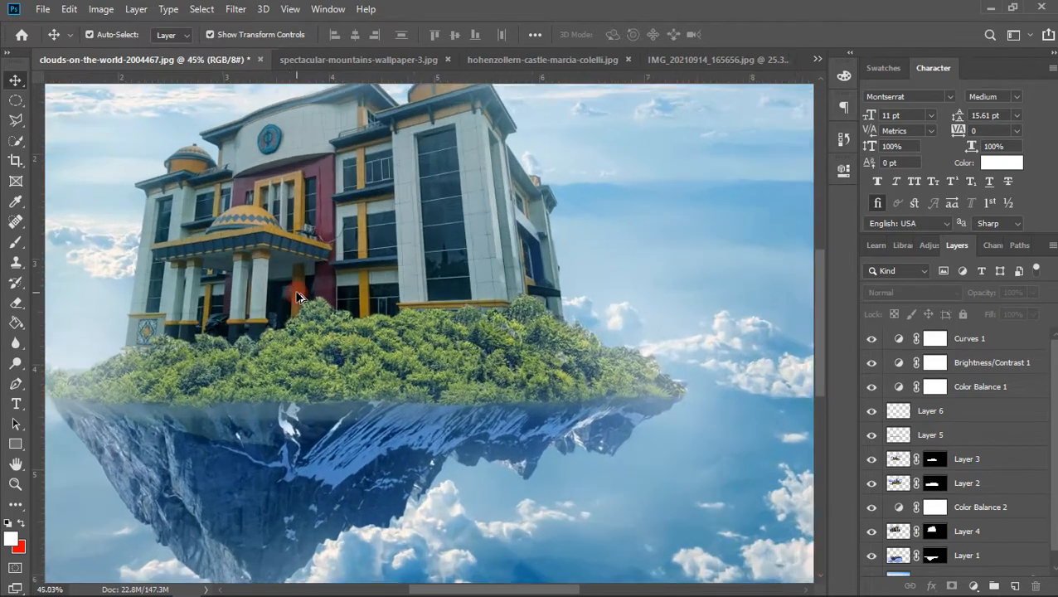
pyautogui.scroll(1, 298, 298)
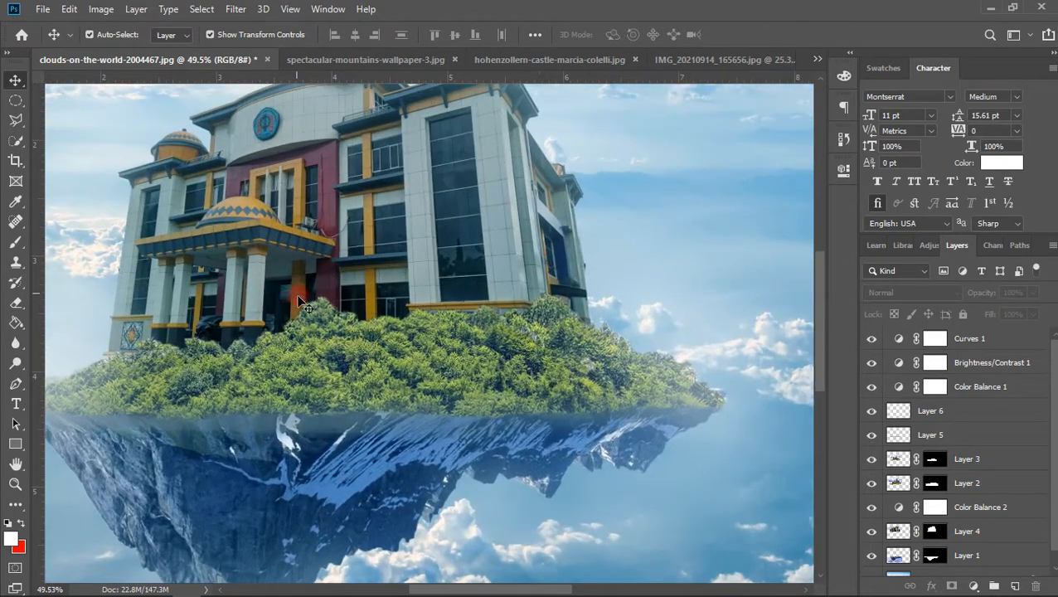
pyautogui.click(362, 370)
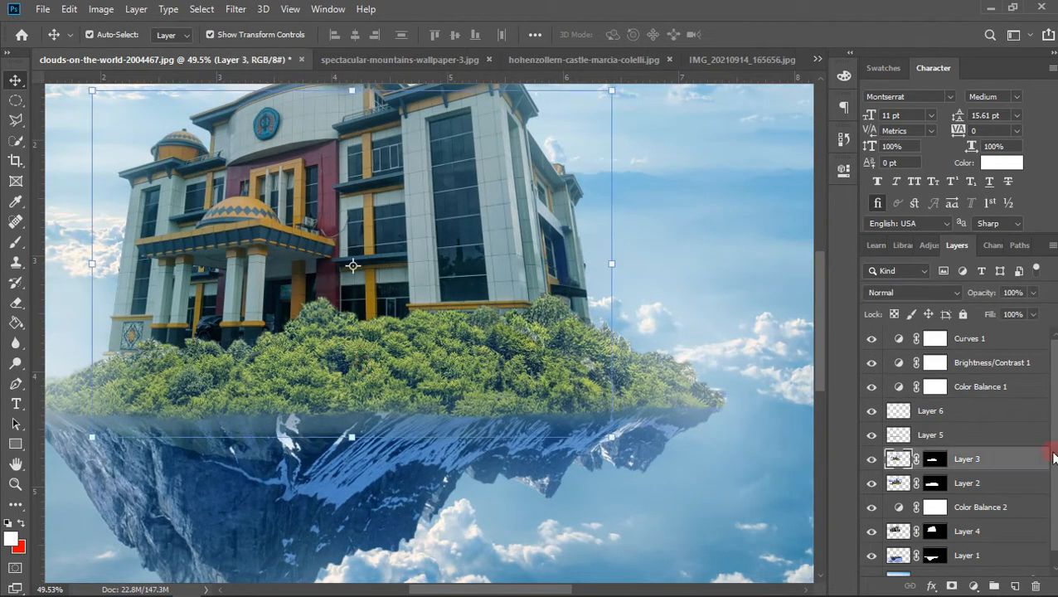
pyautogui.keyDown('ctrl'); pyautogui.click(971, 496); pyautogui.keyUp('ctrl')
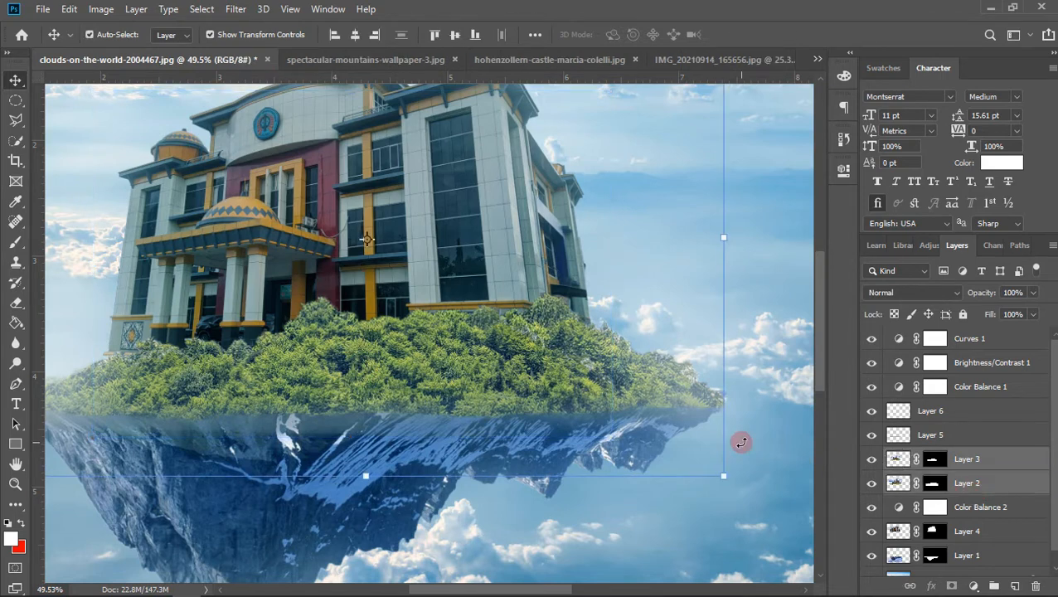
pyautogui.moveTo(366, 240); pyautogui.dragTo(366, 253)
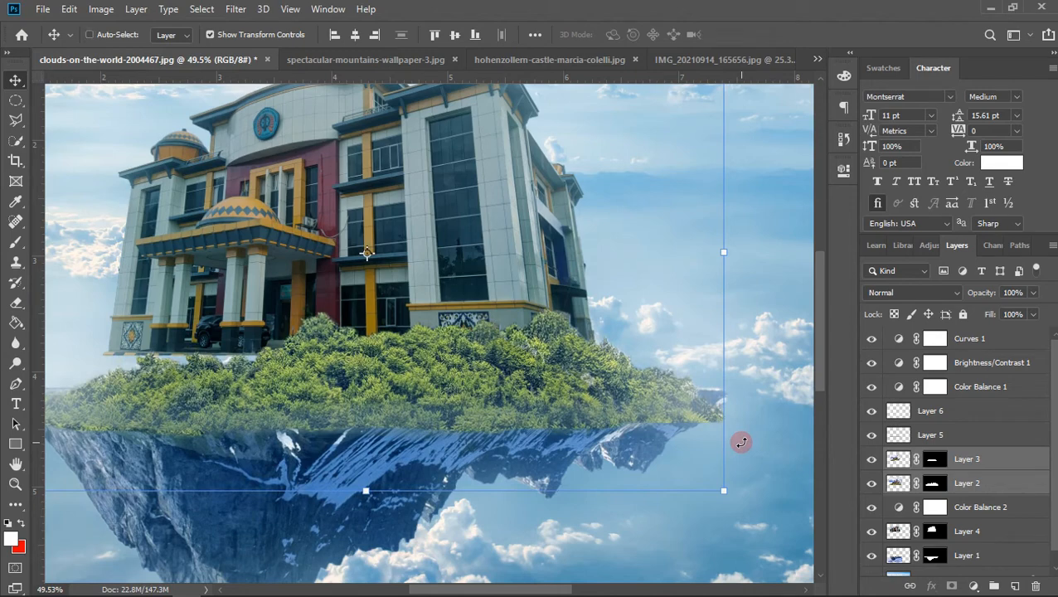
# Undo the hill move and the earlier edits back to before the Color Balance 2 layer, and deselect all layers
pyautogui.hotkey('ctrl', 'z')
pyautogui.hotkey('ctrl', 'z')
pyautogui.hotkey('ctrl', 'z')
pyautogui.scroll(-3, 465, 398)
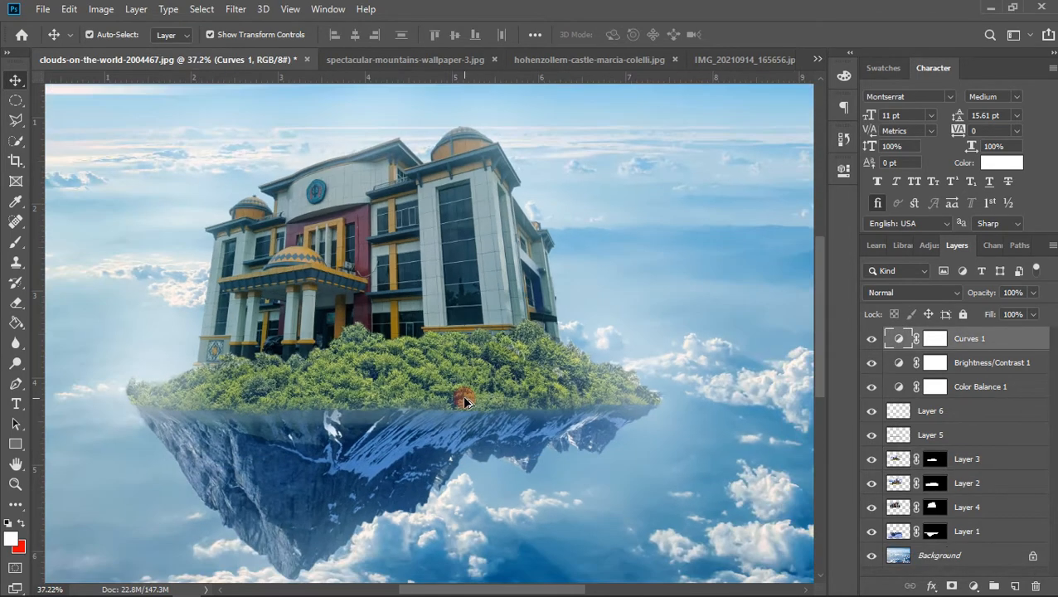
pyautogui.scroll(-3, 356, 381)
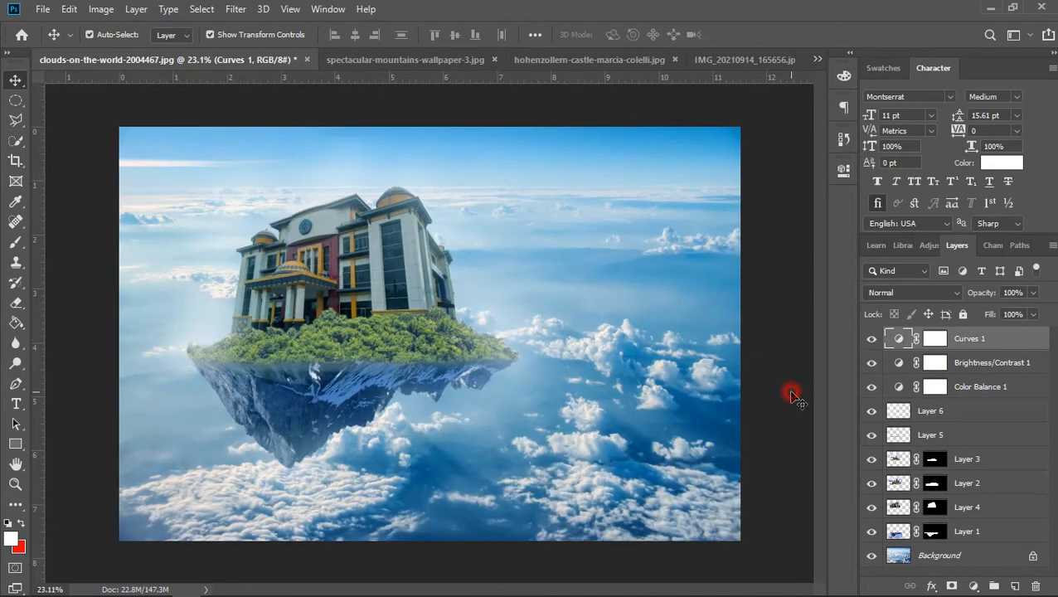
pyautogui.click(791, 396)
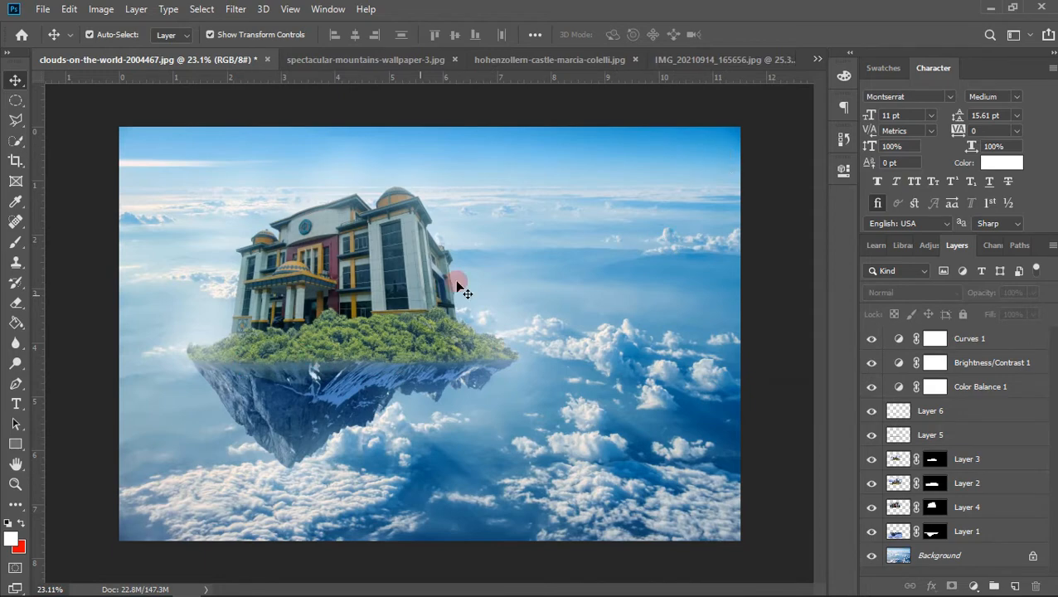
# Examine the building's roofline and facade up close and check the whole composition
pyautogui.scroll(4, 344, 186)
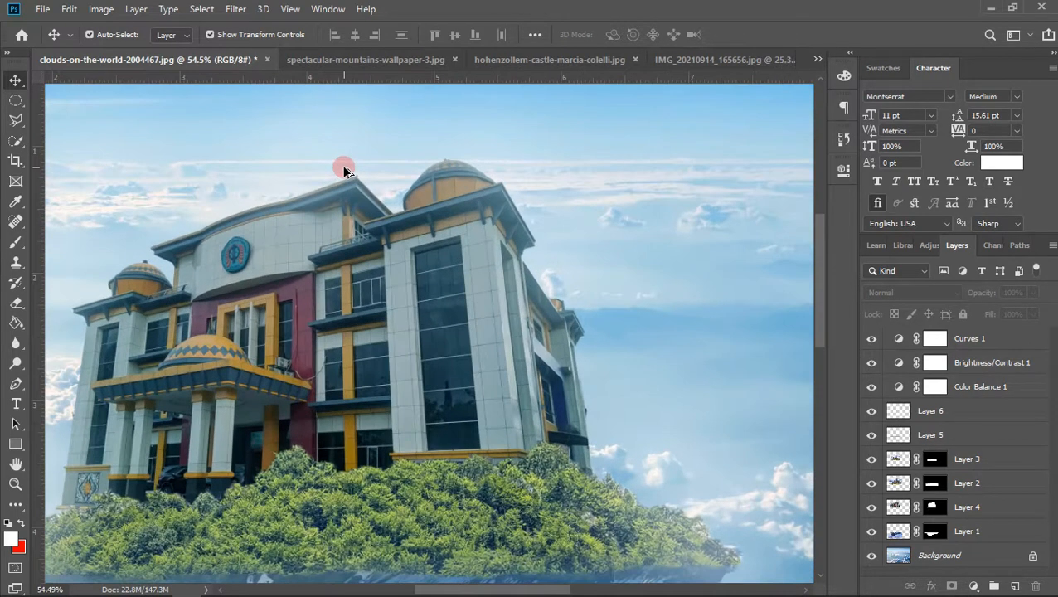
pyautogui.scroll(1, 343, 170)
pyautogui.scroll(-5, 460, 348)
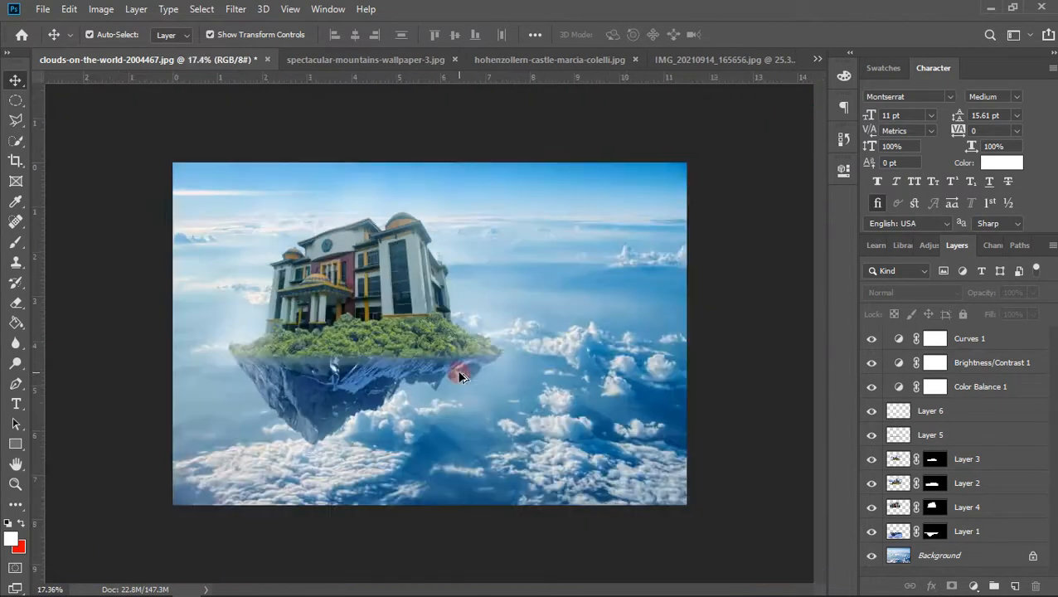
pyautogui.scroll(2, 460, 375)
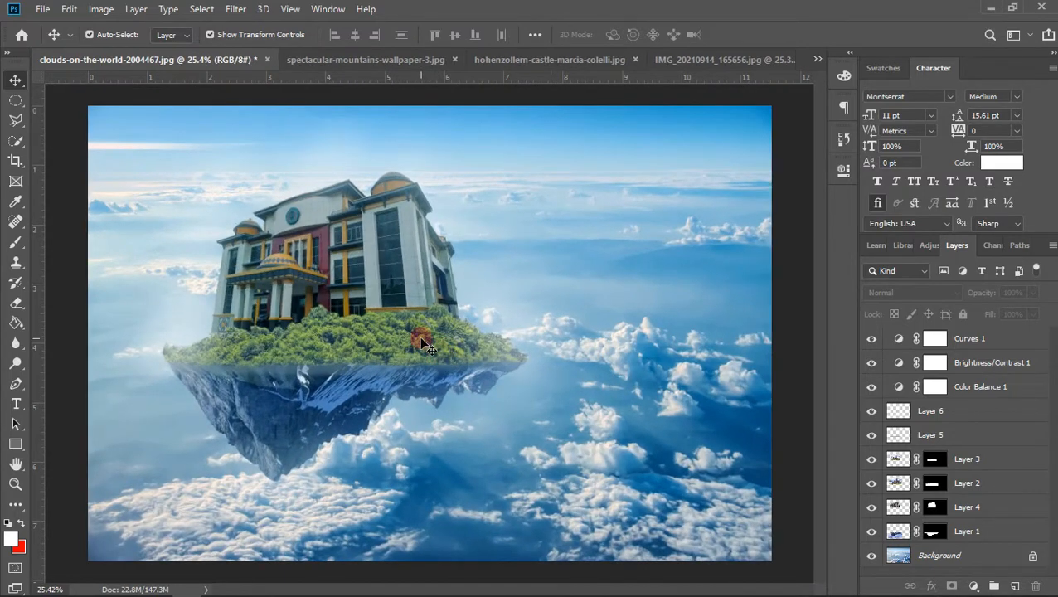